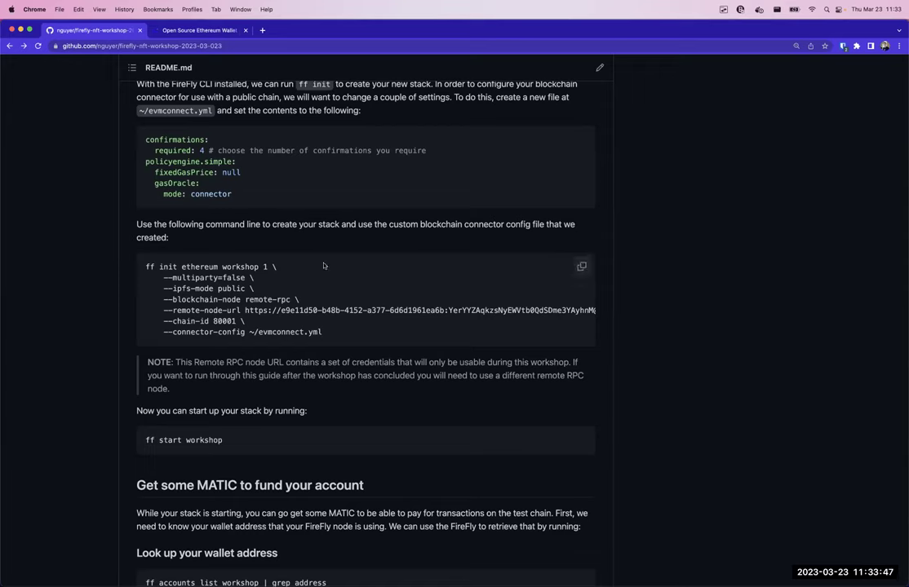
# - Copy the multi-line ff init ethereum workshop command from the README, switch to iTerm2, and quit evmconnect.yml in Vim
pyautogui.moveTo(332, 335); pyautogui.dragTo(147, 260)
pyautogui.press('super+c')
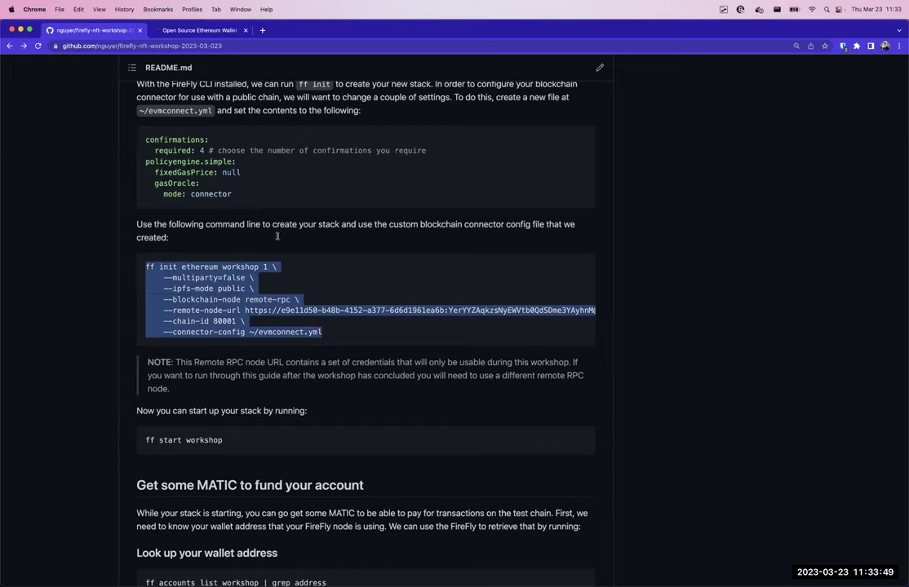
pyautogui.hotkey('alt', 'Tab')
pyautogui.click(396, 212)
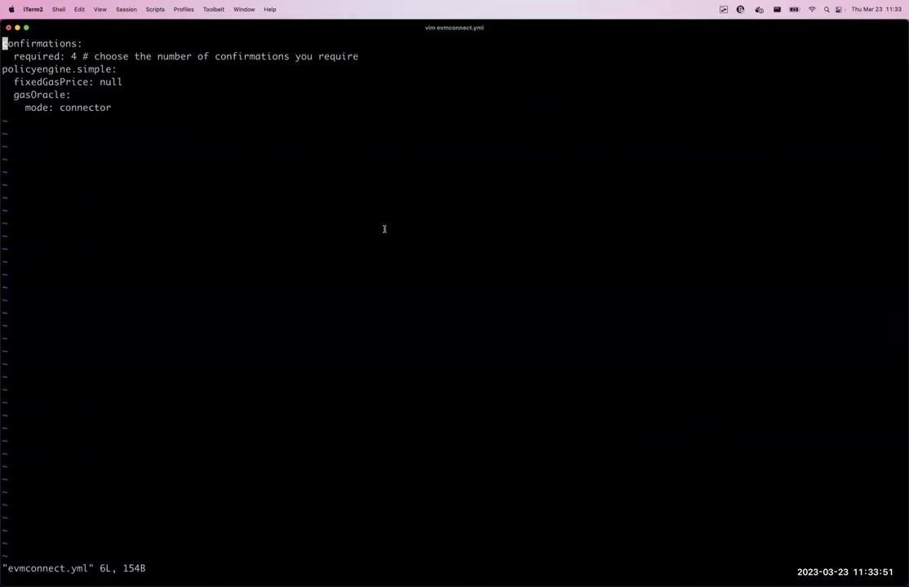
pyautogui.write(':q')
pyautogui.press('Return')
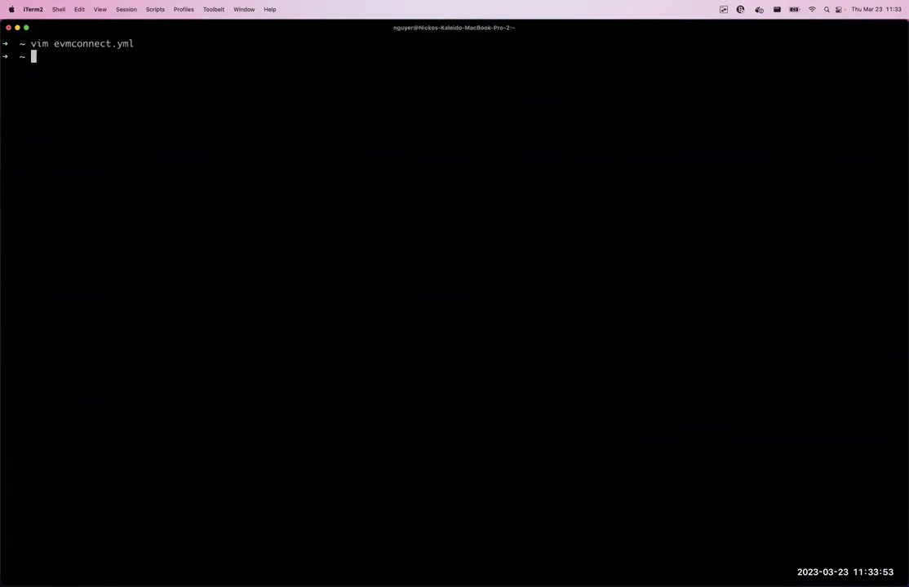
# - Paste and run the ff init command containing the remote node URL credentials, and start the stack with ff start workshop
pyautogui.press('super+v')
pyautogui.press('Return')
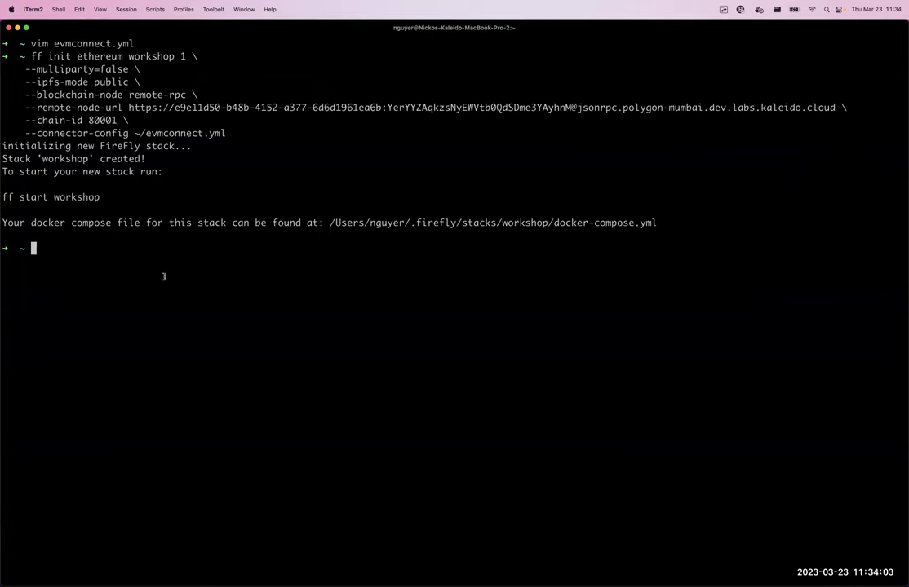
pyautogui.write('ff start workshop')
pyautogui.press('Return')
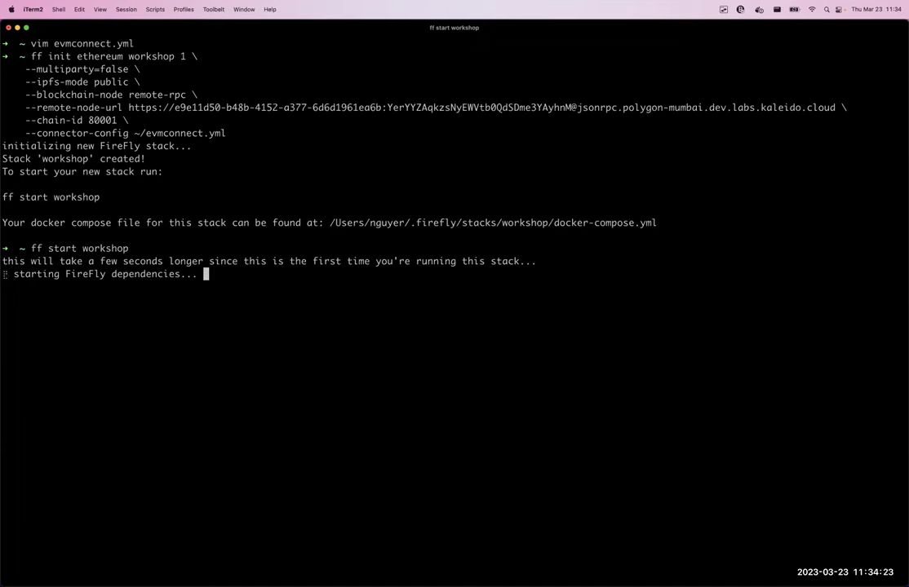
# - Check the firefly-workshop channel in Discord for new questions while the stack starts, returning to the terminal
pyautogui.press('super+Tab')
pyautogui.press('super+Tab')
pyautogui.press('super+Tab')
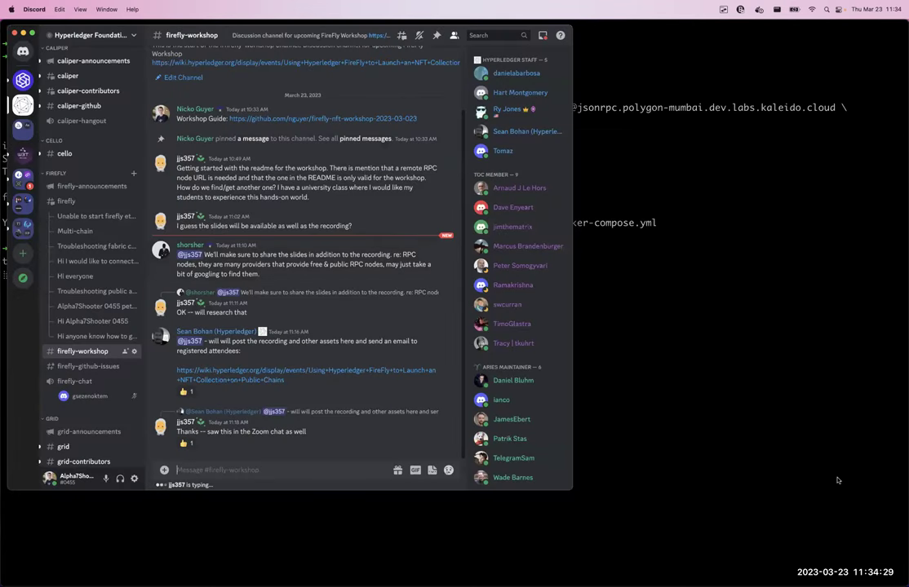
pyautogui.click(693, 401)
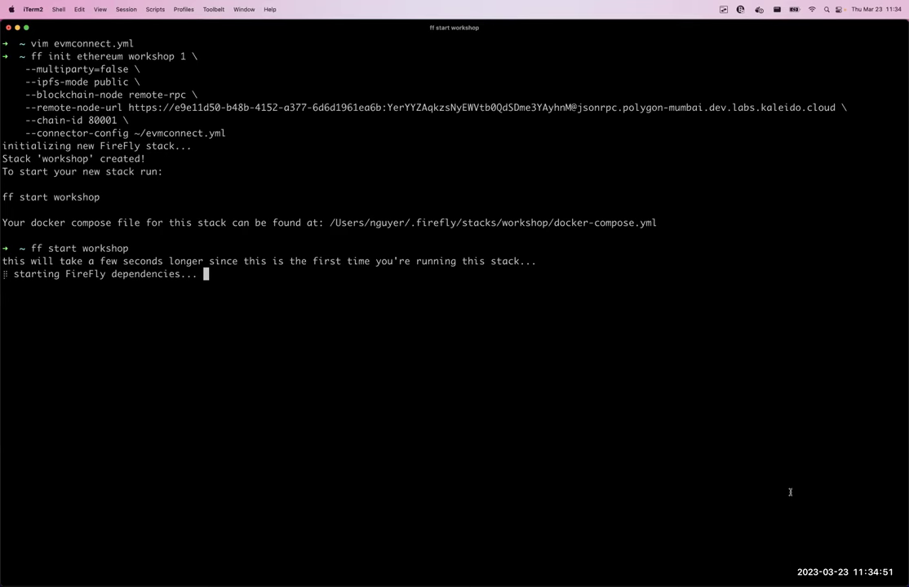
pyautogui.hotkey('alt', 'Tab')
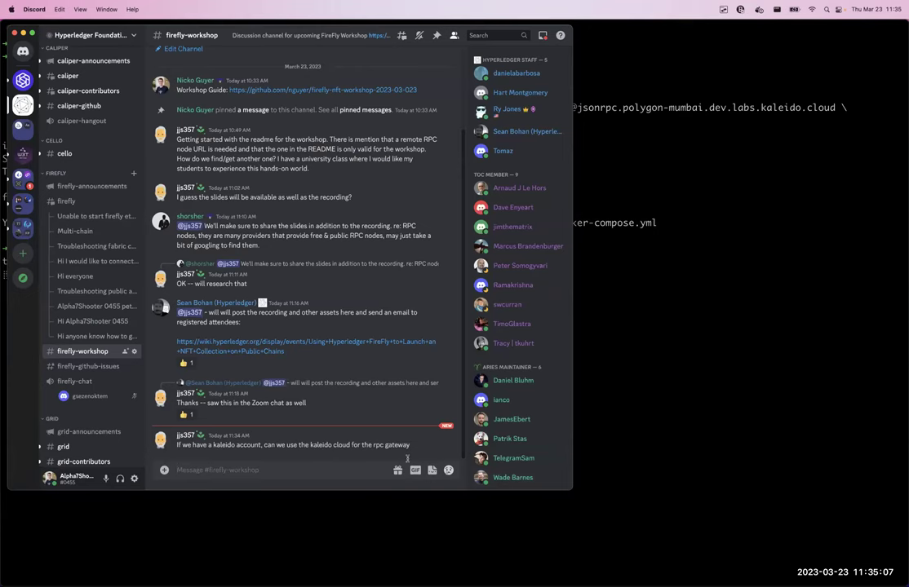
pyautogui.press('super+Tab')
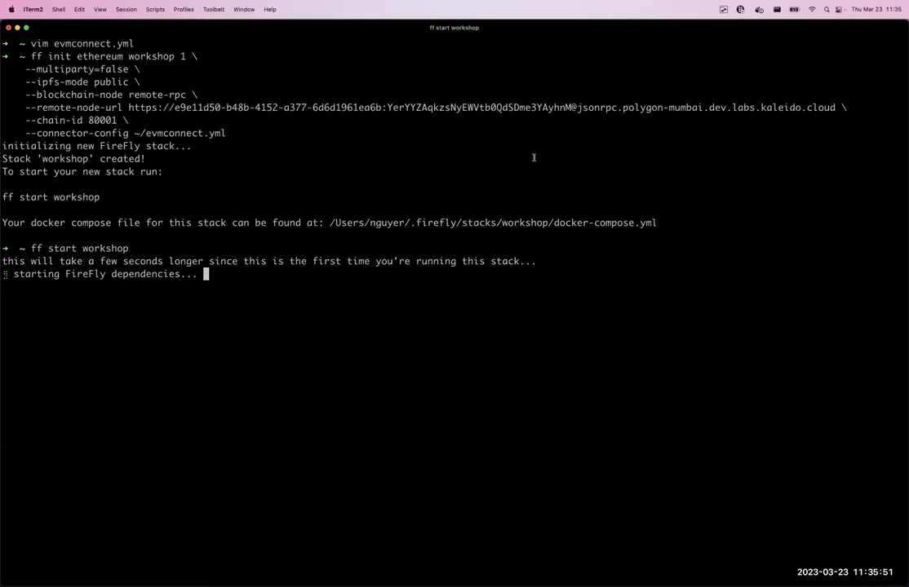
pyautogui.press('super+Tab')
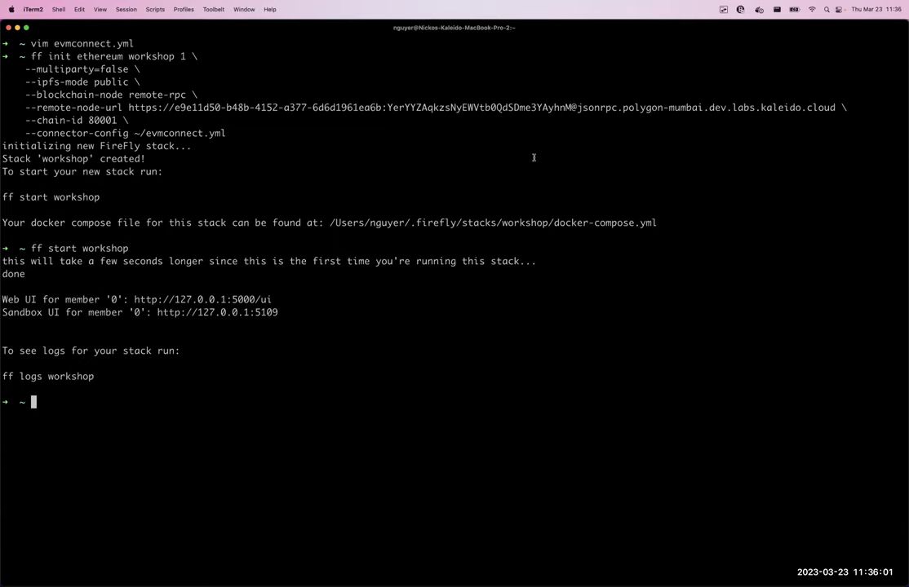
# - Clear the terminal and list the running containers with docker ps
pyautogui.hotkey('ctrl', 'l')
pyautogui.write('docker ps')
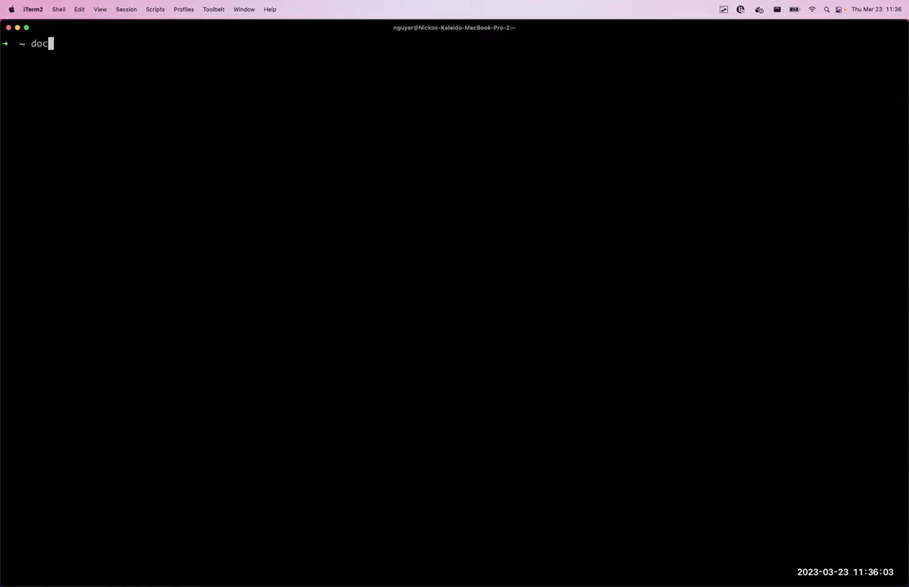
pyautogui.press('Return')
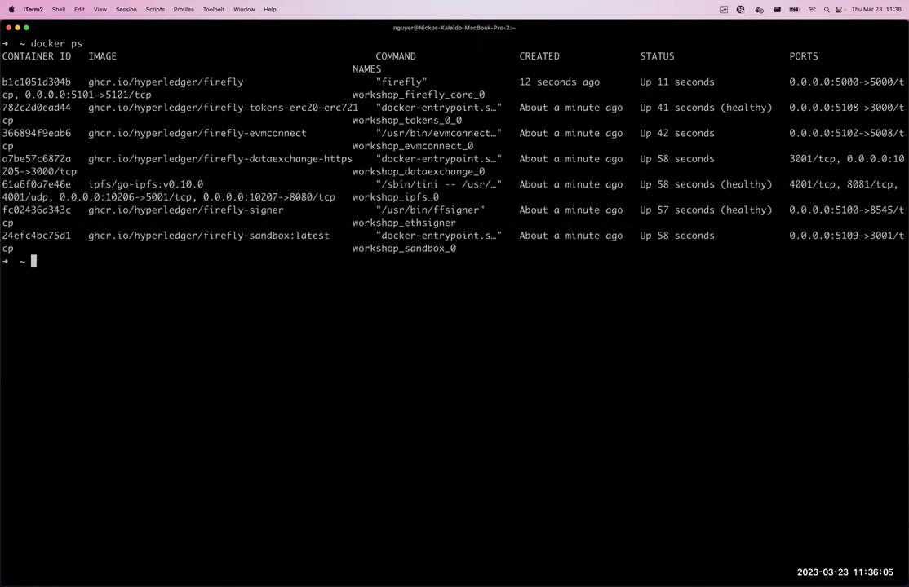
# - Examine the container images for FireFly core, tokens, evmconnect, dataexchange, signer and sandbox, clearing the terminal when done
pyautogui.doubleClick(127, 82)
pyautogui.doubleClick(190, 107)
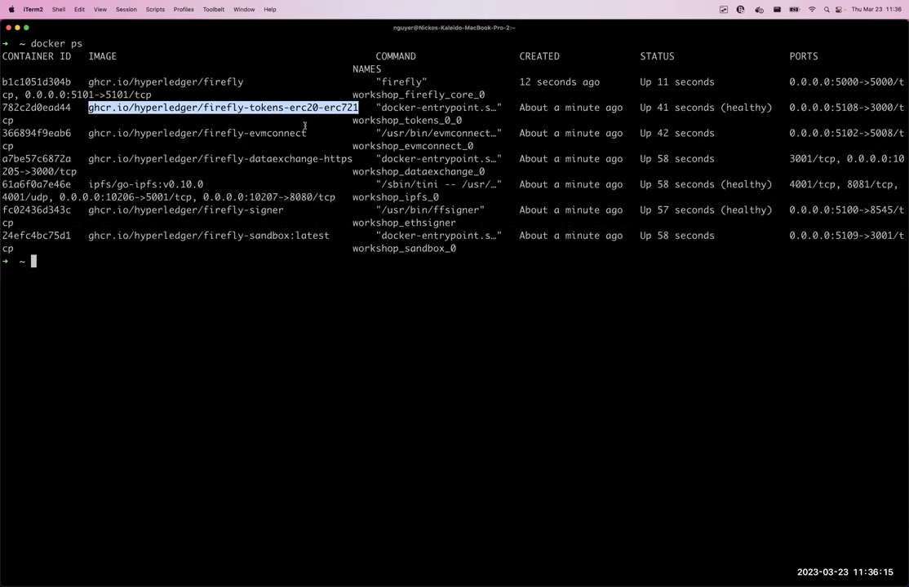
pyautogui.doubleClick(281, 135)
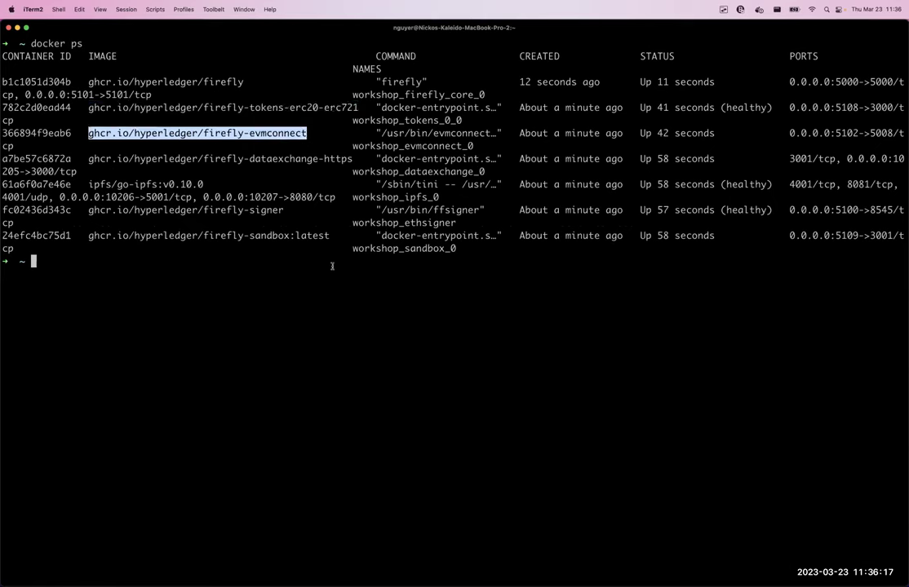
pyautogui.doubleClick(263, 159)
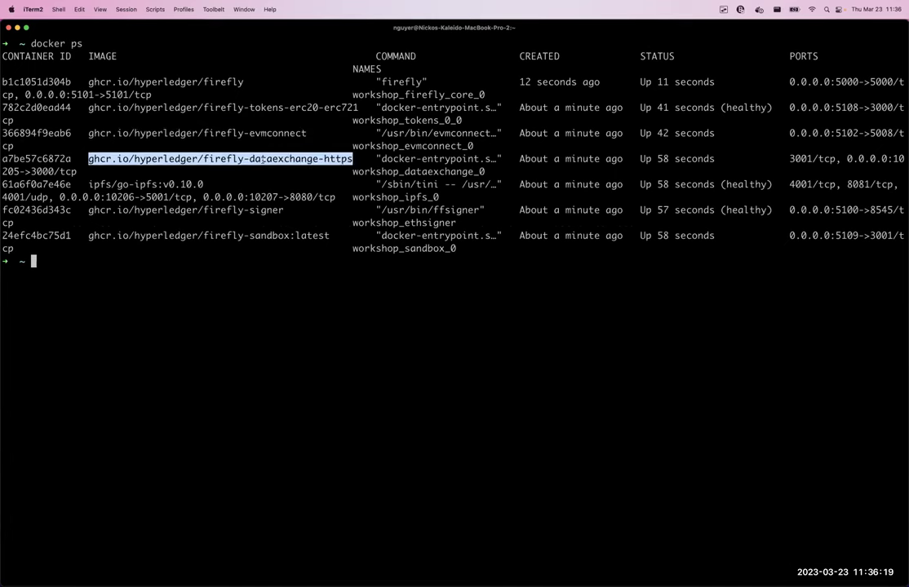
pyautogui.doubleClick(250, 210)
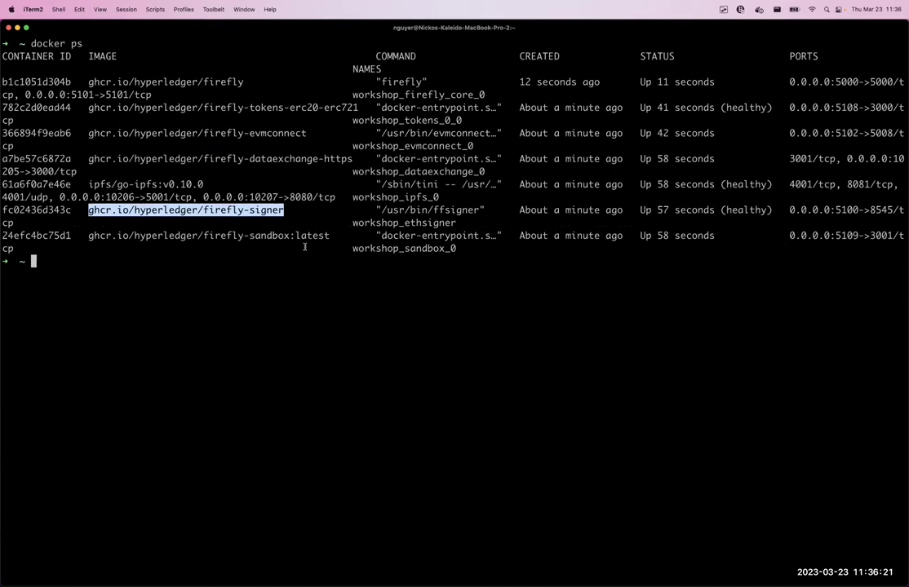
pyautogui.click(250, 232)
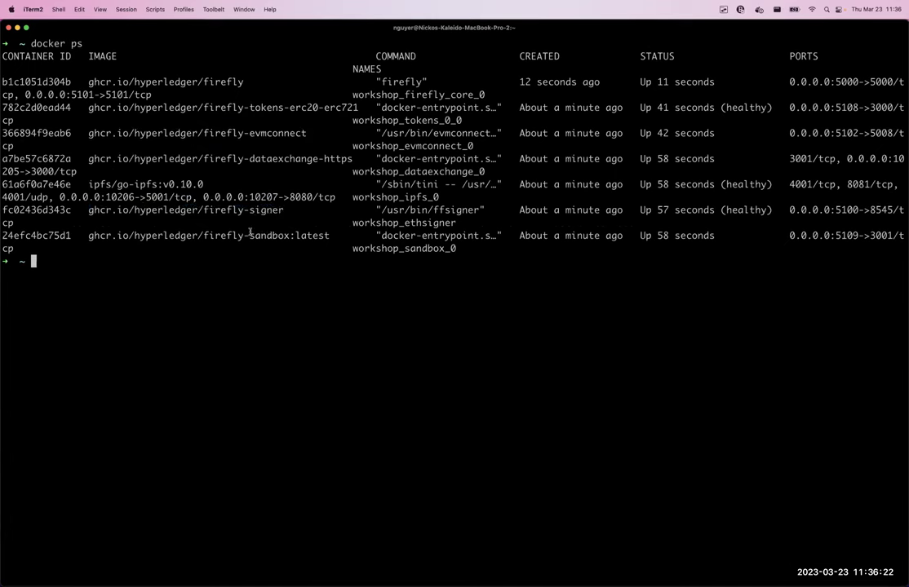
pyautogui.click(262, 291)
pyautogui.moveTo(87, 82); pyautogui.dragTo(244, 81)
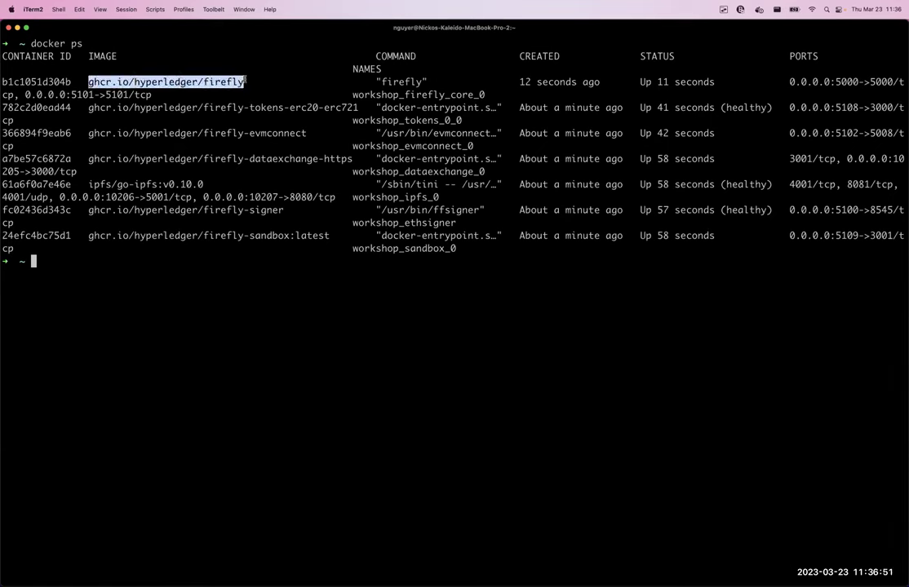
pyautogui.click(313, 291)
pyautogui.hotkey('ctrl', 'l')
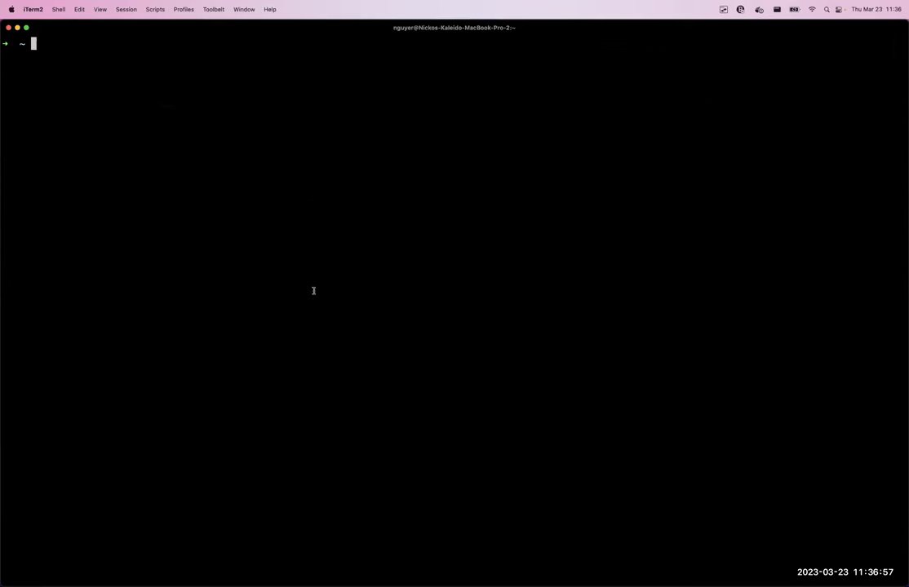
# - Review the README sections in Chrome on looking up the wallet address and using the Polygon Mumbai faucet
pyautogui.press('super+Tab')
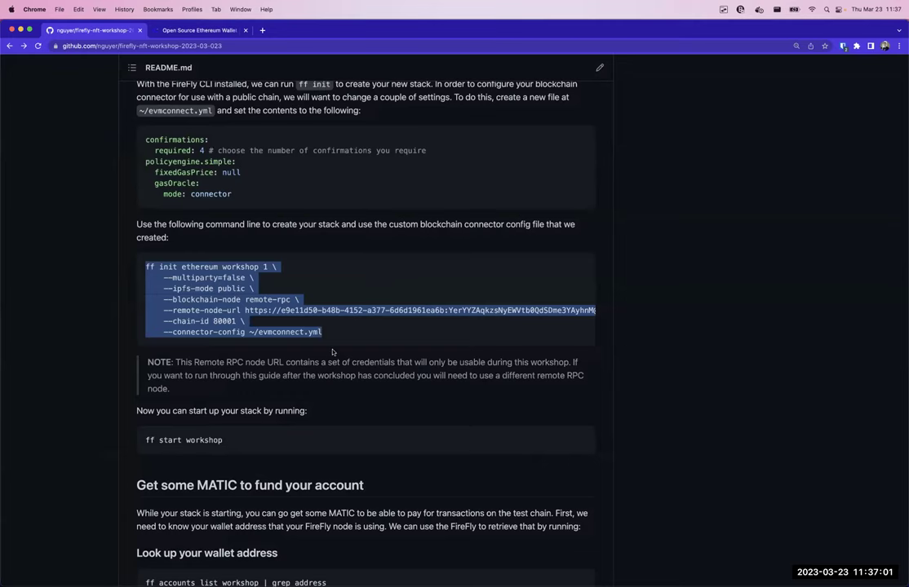
pyautogui.scroll(-10, 332, 353)
pyautogui.scroll(1, 332, 350)
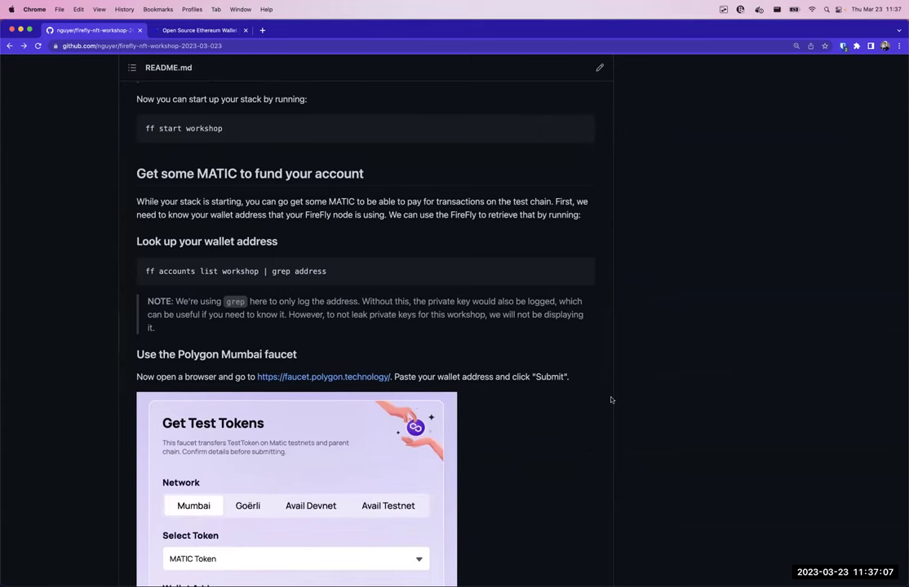
pyautogui.press('super+Tab')
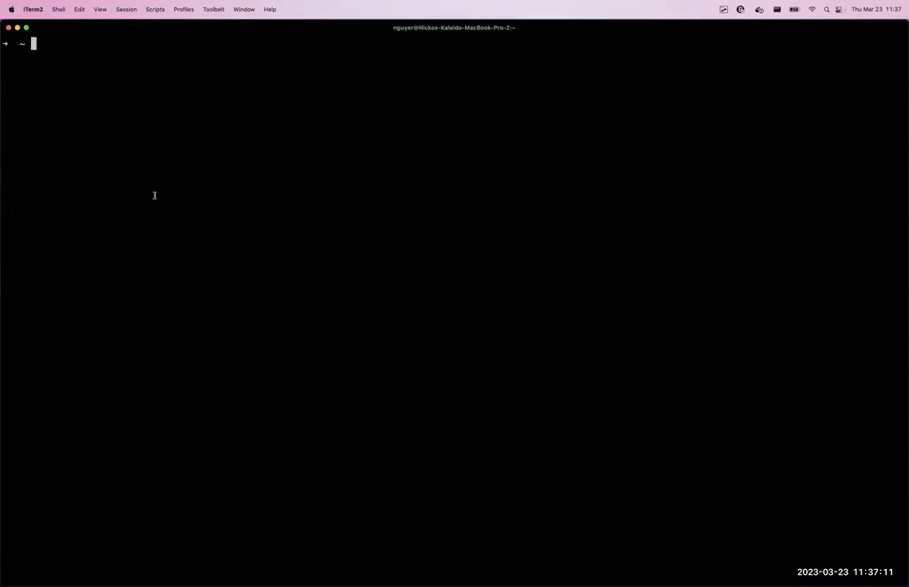
# - Switch to Chrome and open a new tab
pyautogui.press('super+Tab')
pyautogui.press('super+Tab')
pyautogui.press('super+Tab')
pyautogui.press('super+t')
pyautogui.write('loca')
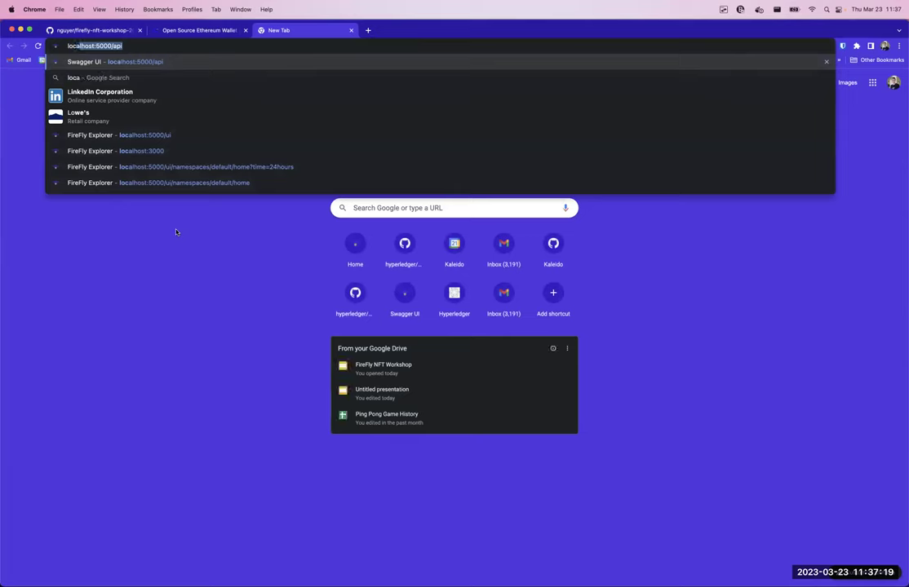
pyautogui.press('BackSpace')
pyautogui.press('BackSpace')
pyautogui.press('BackSpace')
pyautogui.press('BackSpace')
pyautogui.press('BackSpace')
# - Open the FireFly Explorer dashboard for the default namespace at 127.0.0.1:5000/ui/namespaces/default/home?time=24hours
pyautogui.write('127.0.0.1:5000/api')
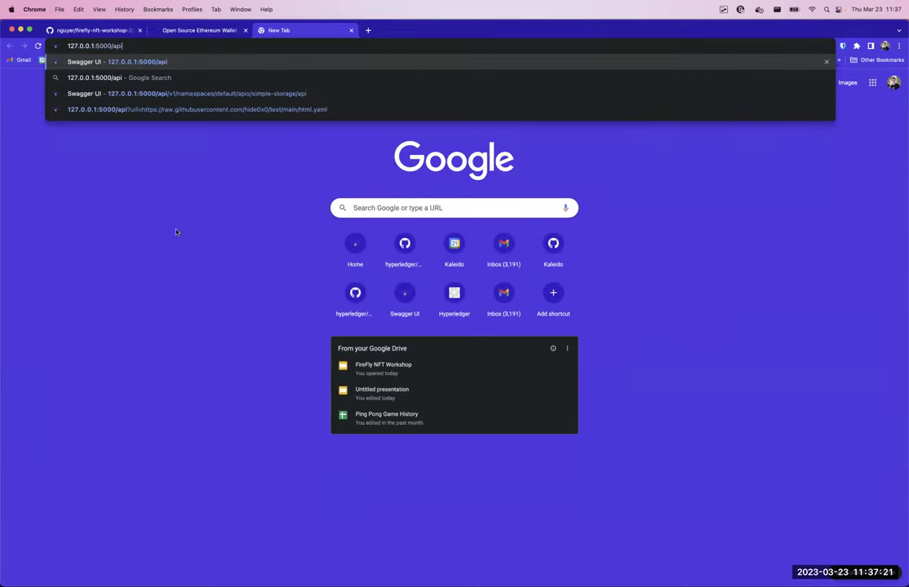
pyautogui.press('BackSpace')
pyautogui.press('BackSpace')
pyautogui.press('BackSpace')
pyautogui.write('ui')
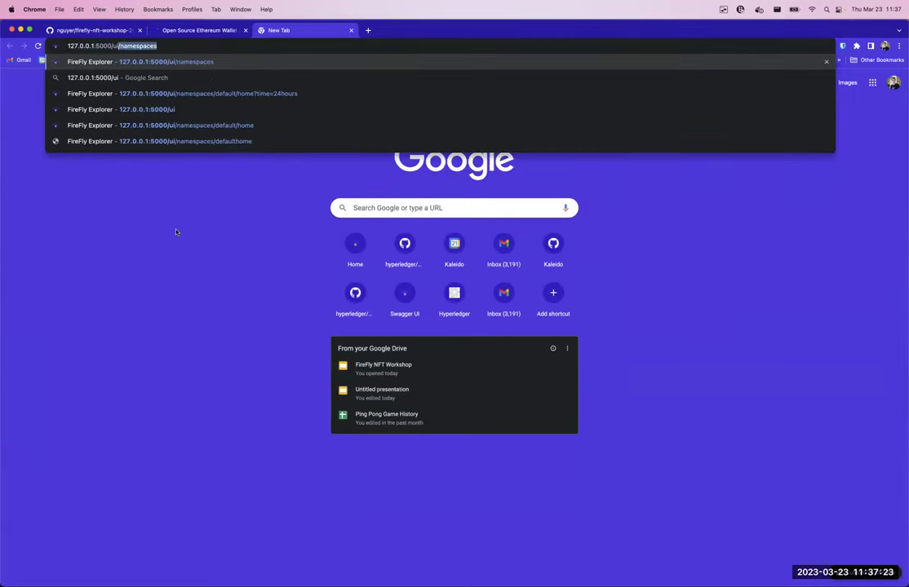
pyautogui.press('Down')
pyautogui.press('Down')
pyautogui.press('Return')
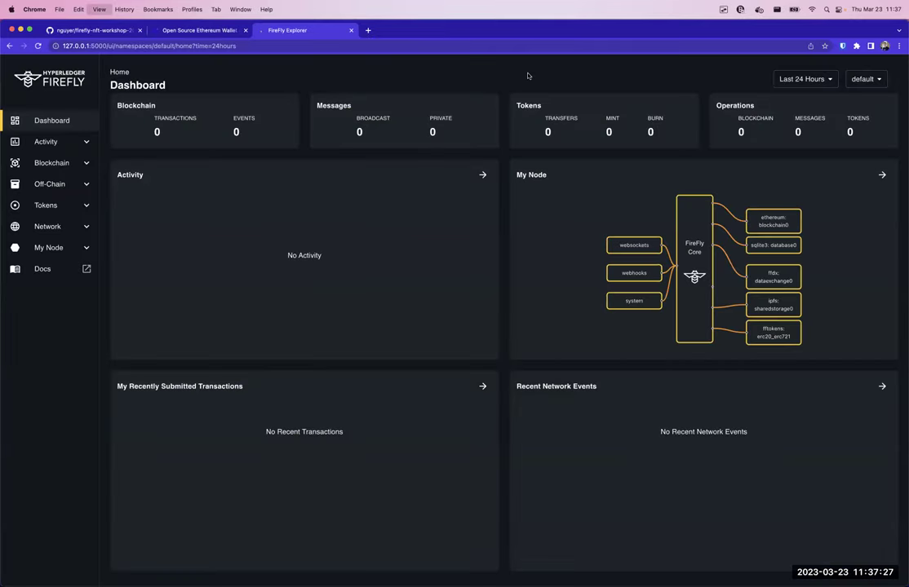
pyautogui.press('super+equal')
pyautogui.press('super+equal')
pyautogui.press('super+equal')
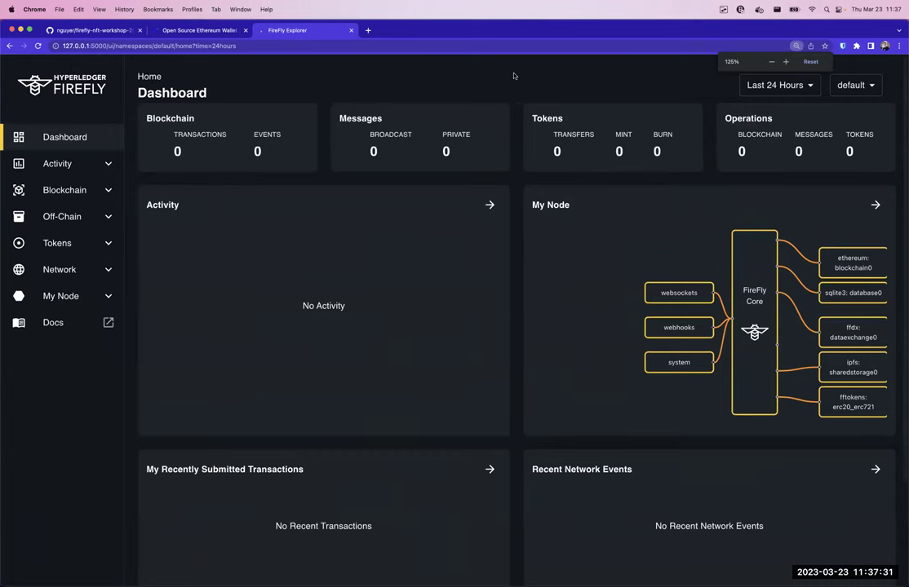
# - Open the FireFly Sandbox at 127.0.0.1:5109/home in another new tab
pyautogui.press('super+t')
pyautogui.write('sandbox')
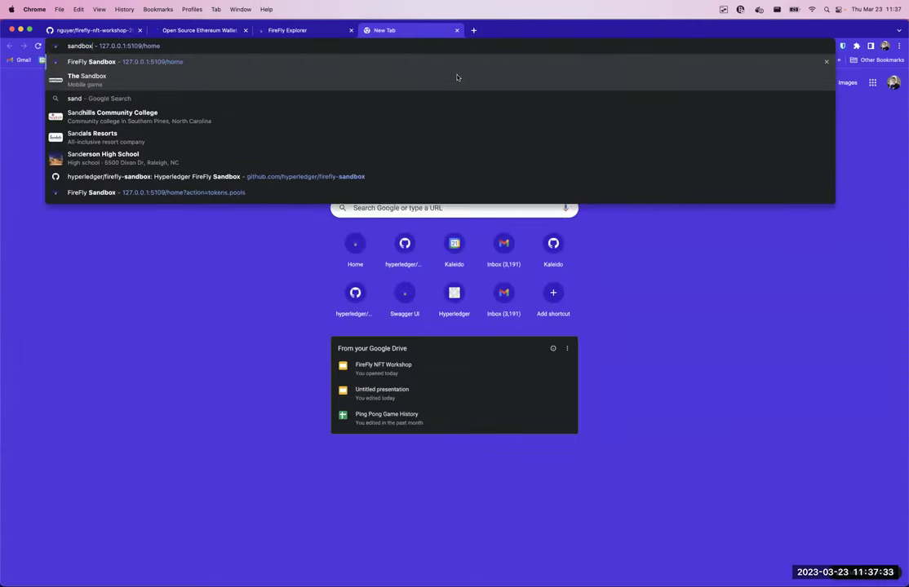
pyautogui.press('Return')
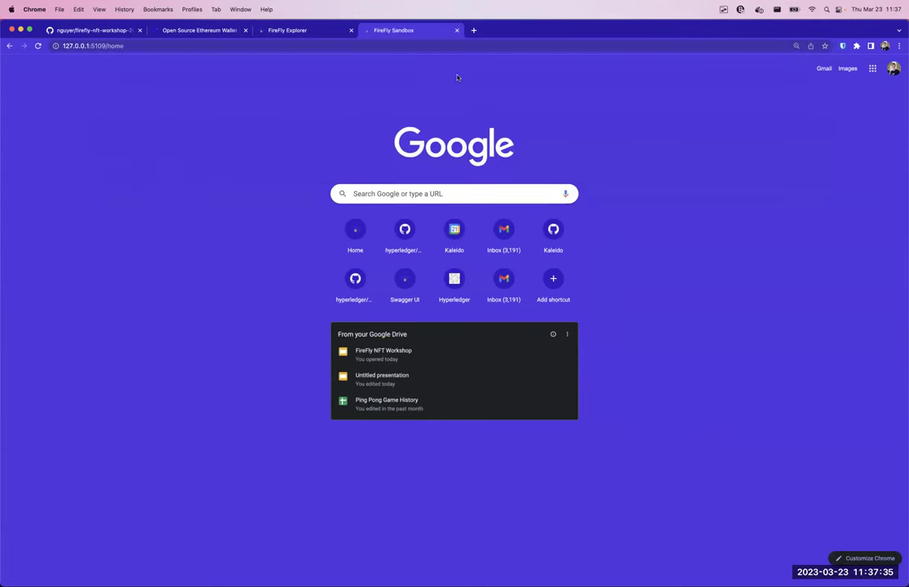
pyautogui.click(96, 46)
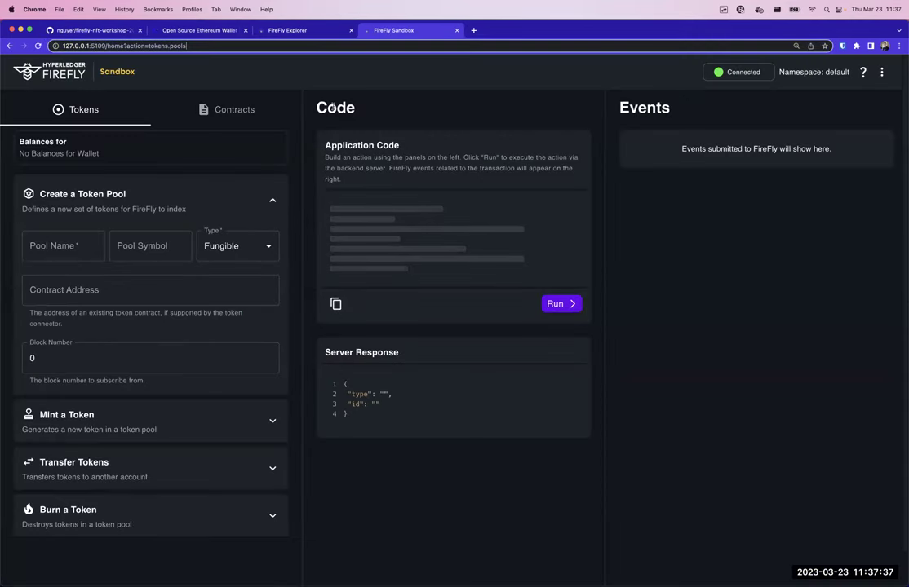
pyautogui.click(474, 94)
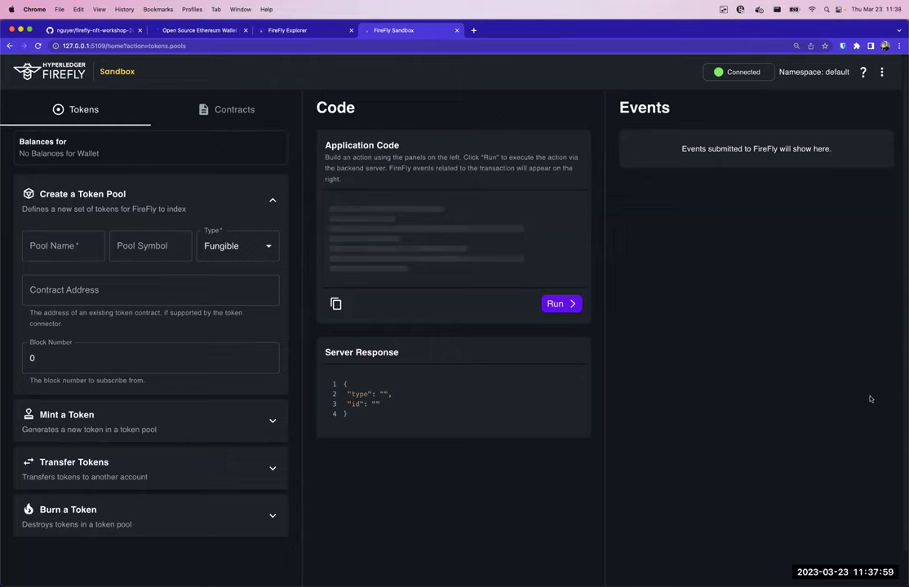
# - Open System Preferences, search for "shar" from the main overview, and open the Sharing settings
pyautogui.click(11, 9)
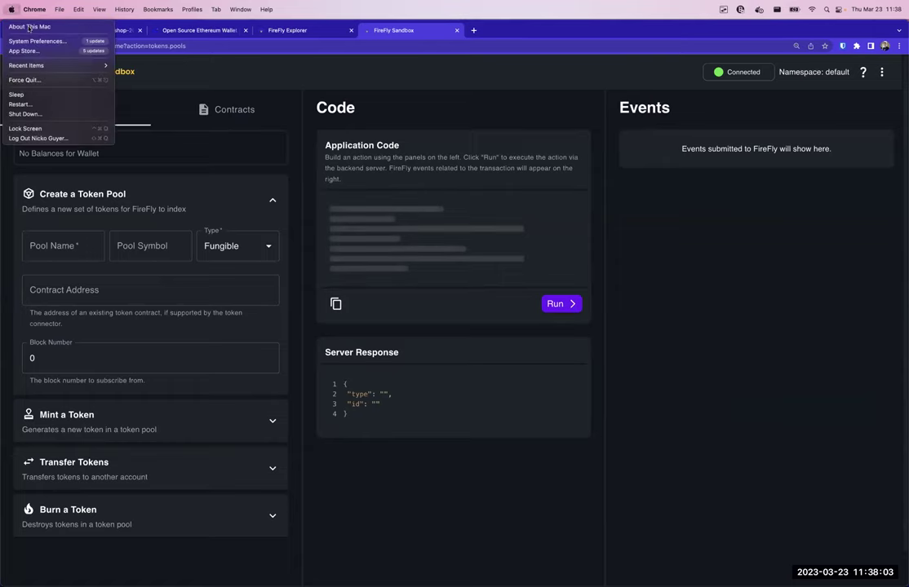
pyautogui.click(33, 41)
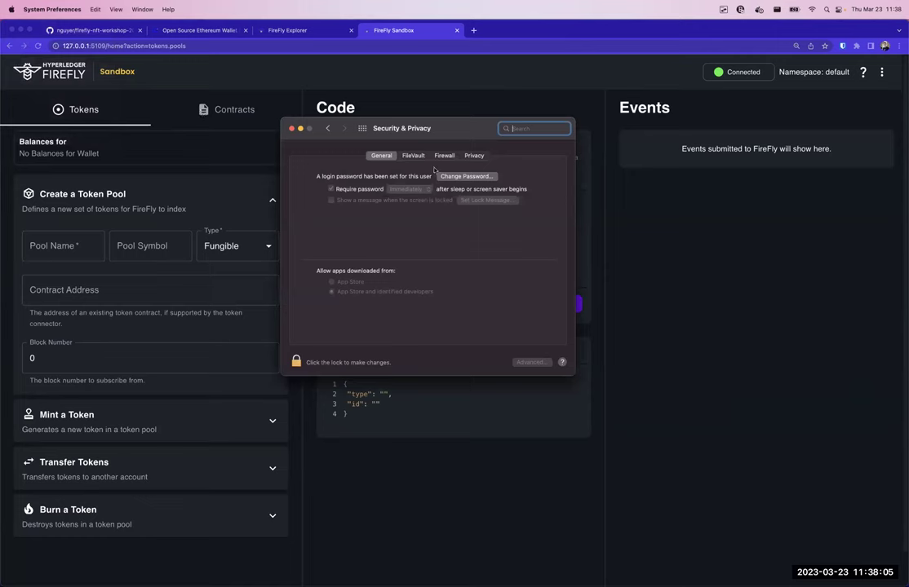
pyautogui.click(327, 128)
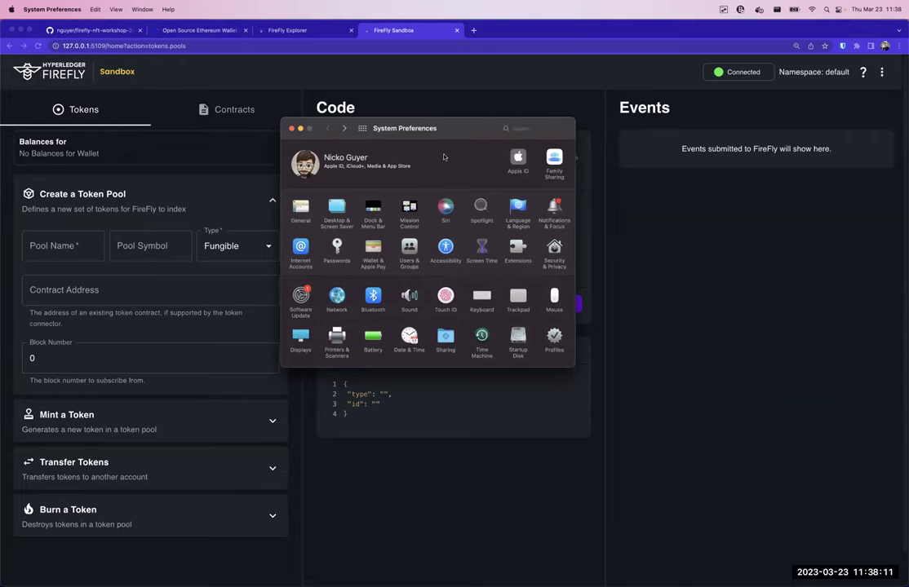
pyautogui.click(475, 125)
pyautogui.press('super+f')
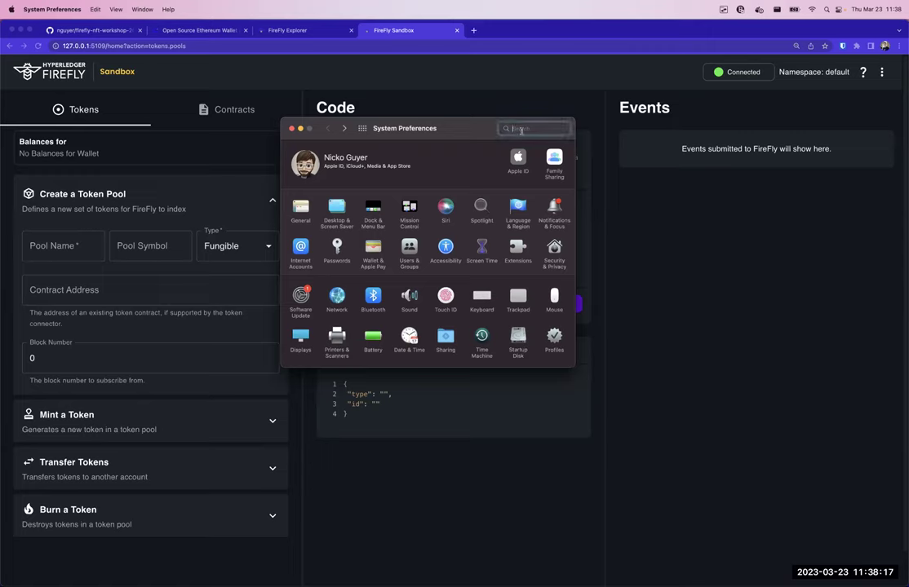
pyautogui.write('shar')
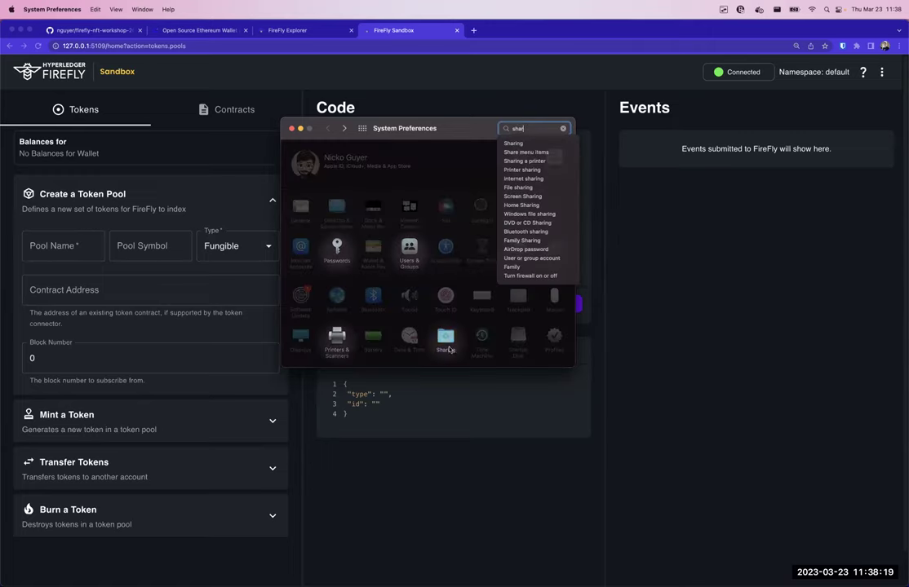
pyautogui.press('Return')
# - Select the AirPlay Receiver service, toggle its sharing, and close the Sharing preferences
pyautogui.click(341, 298)
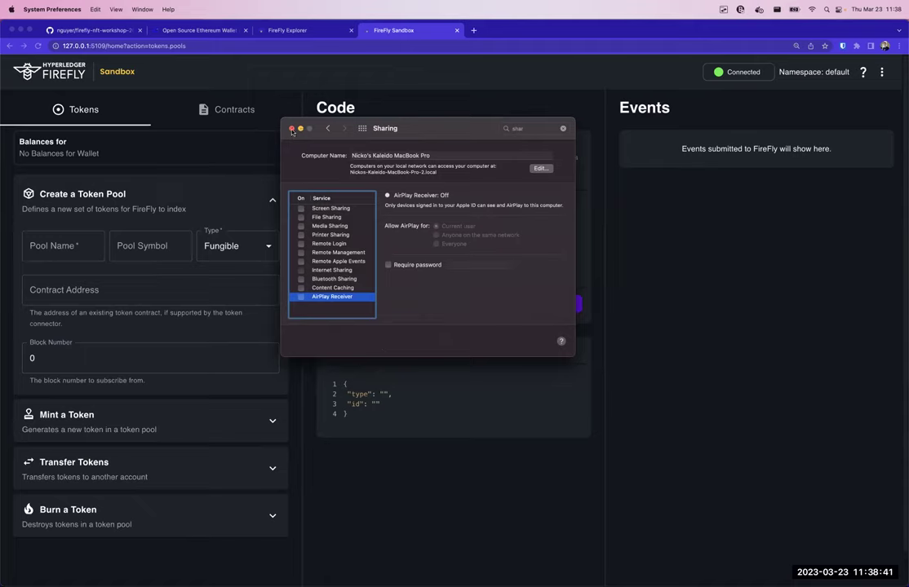
pyautogui.click(301, 298)
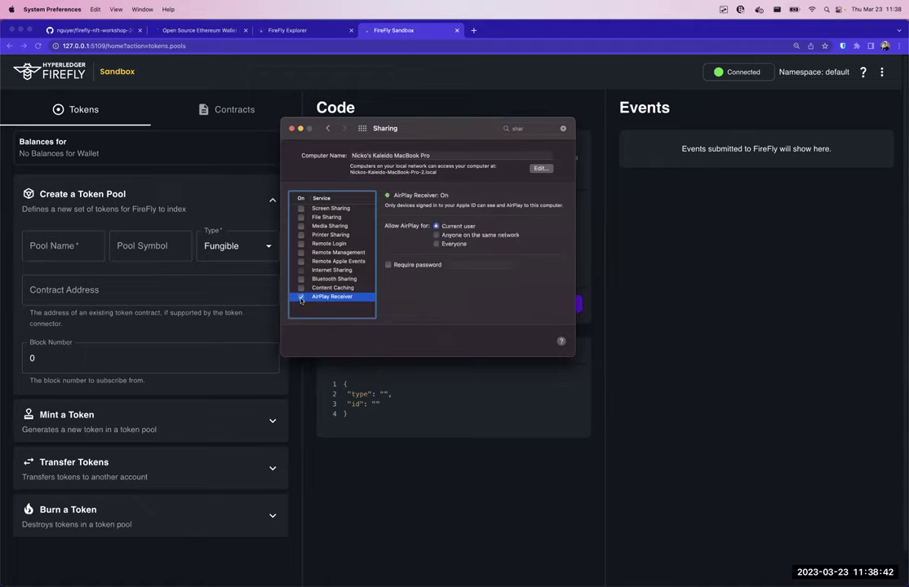
pyautogui.click(291, 128)
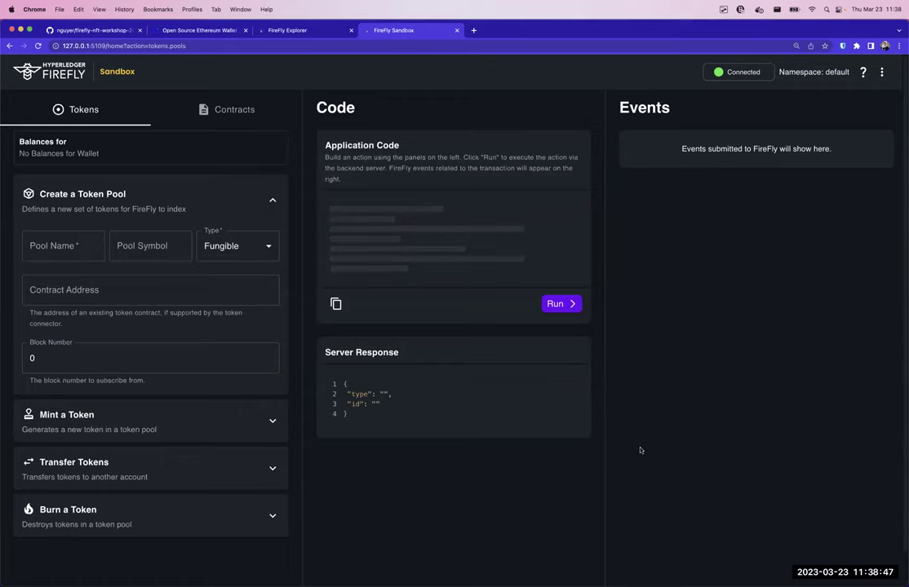
# - Copy the wallet lookup command from the workshop README and run ff accounts list workshop | grep address in iTerm2
pyautogui.click(299, 33)
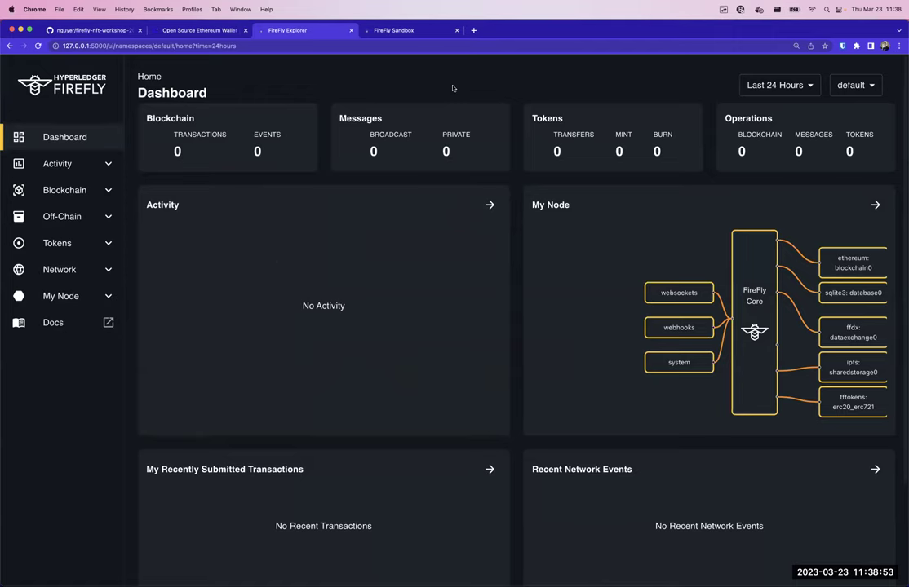
pyautogui.click(65, 29)
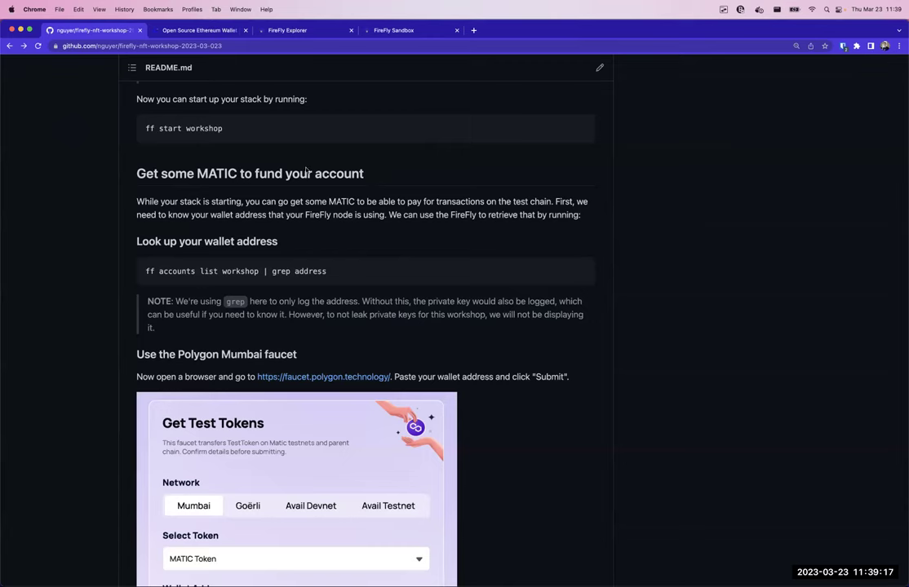
pyautogui.scroll(-2, 311, 222)
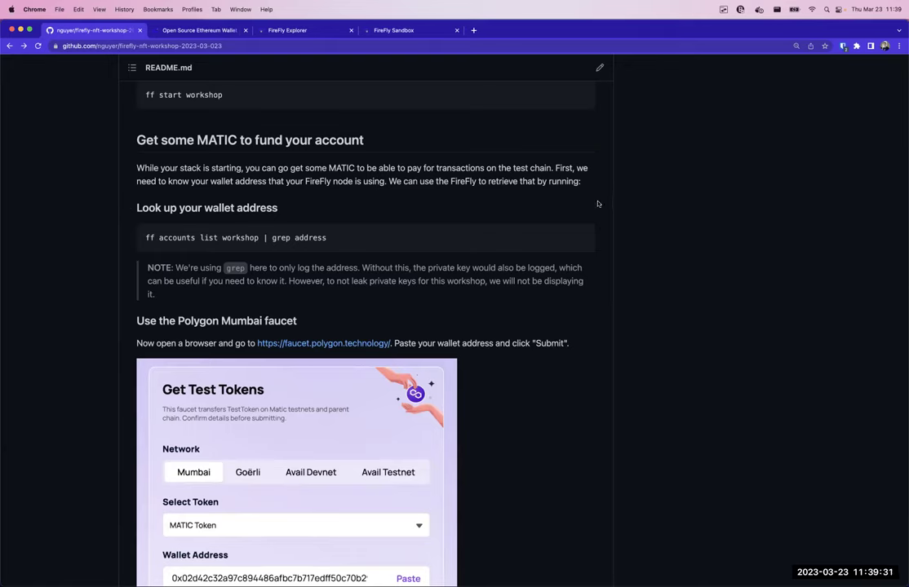
pyautogui.click(580, 237)
pyautogui.hotkey('alt', 'Tab')
pyautogui.press('super+v')
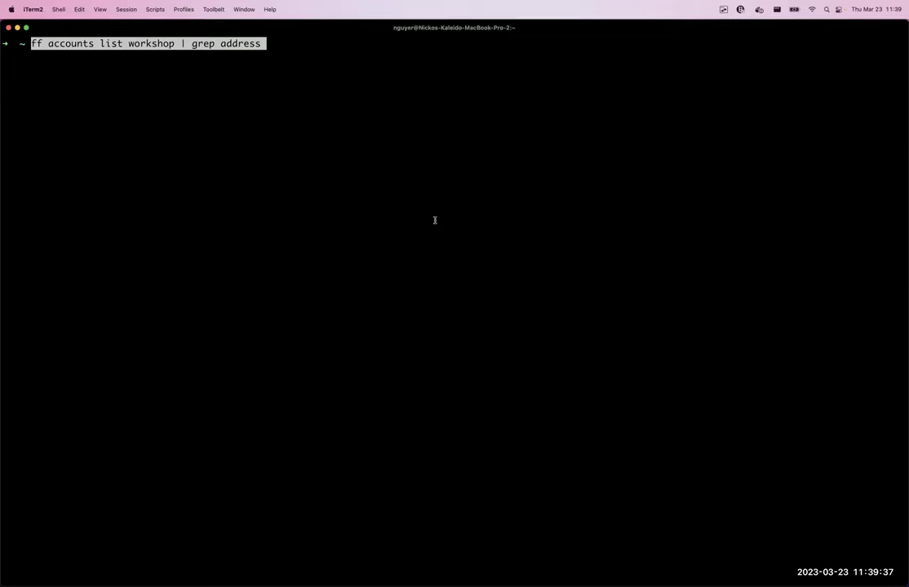
pyautogui.press('Return')
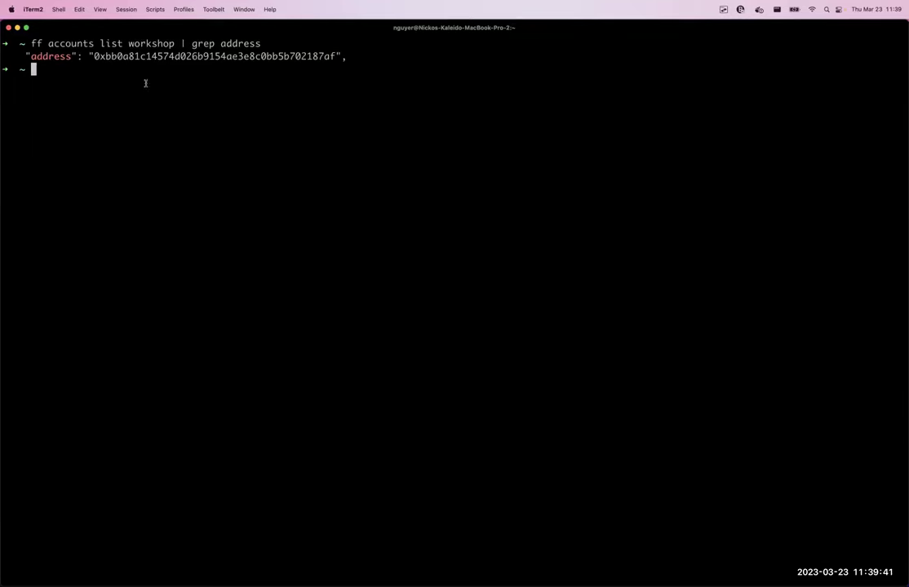
# - Select and copy the wallet address from the command output
pyautogui.doubleClick(130, 44)
pyautogui.moveTo(156, 39); pyautogui.dragTo(278, 42)
pyautogui.click(277, 41)
pyautogui.doubleClick(241, 55)
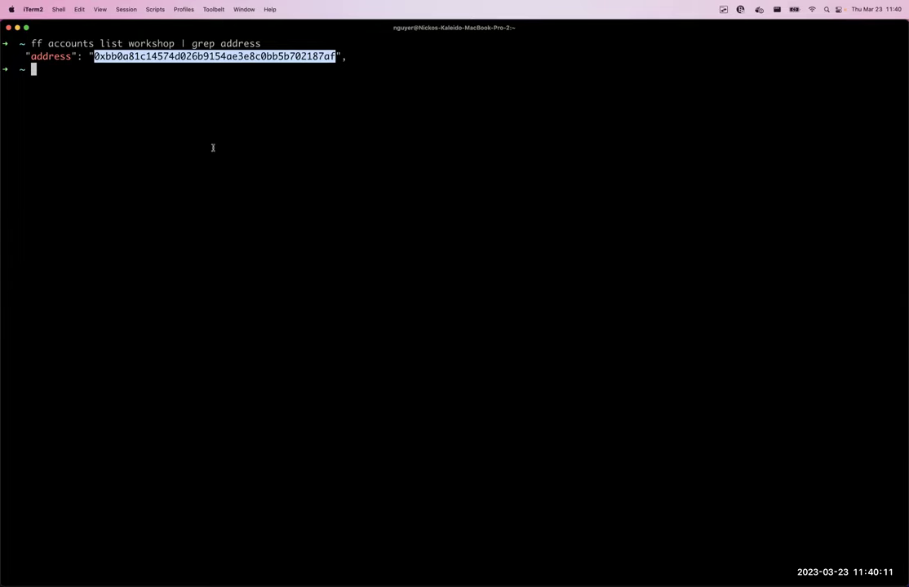
# - Switch to Chrome, open the README's faucet.polygon.technology link in a new tab, and reload the faucet page
pyautogui.press('super+Tab')
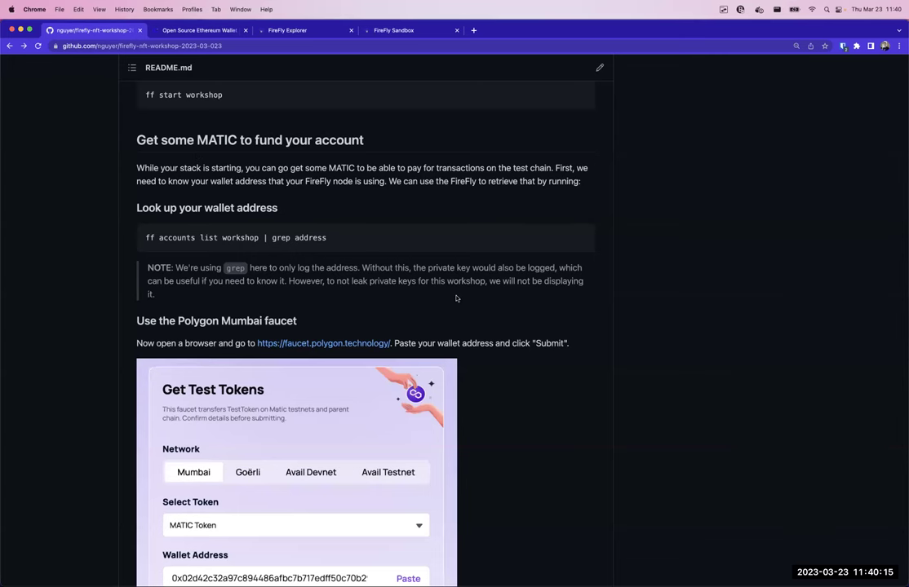
pyautogui.scroll(-2, 456, 299)
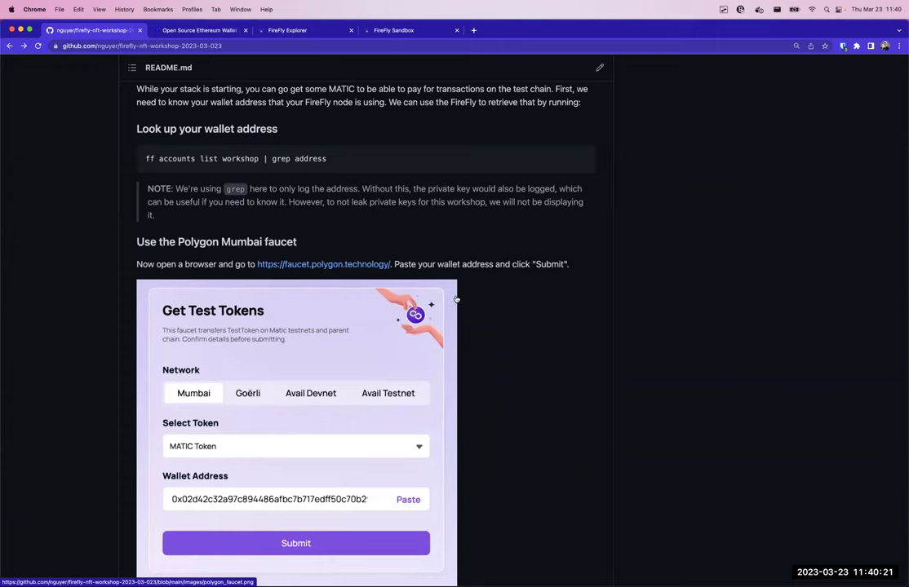
pyautogui.scroll(-2, 456, 299)
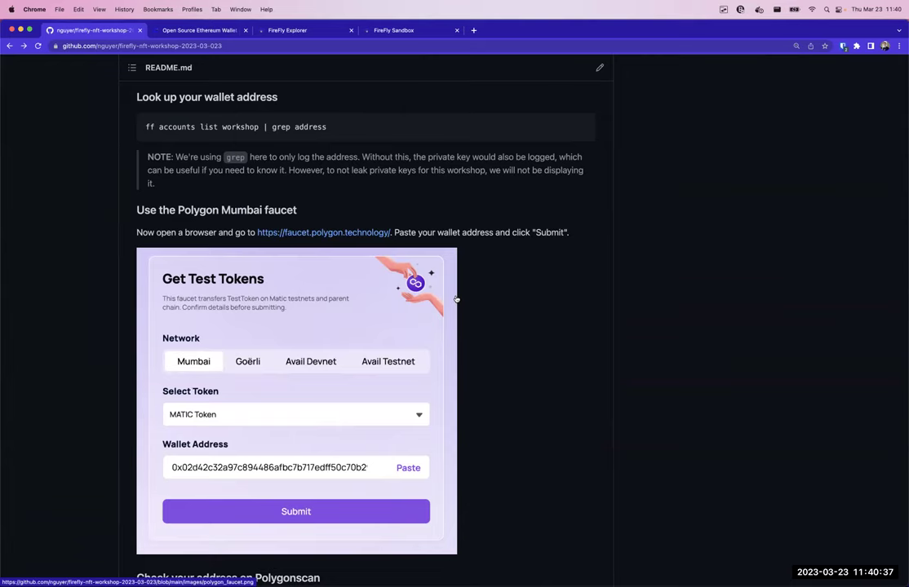
pyautogui.scroll(-2, 457, 293)
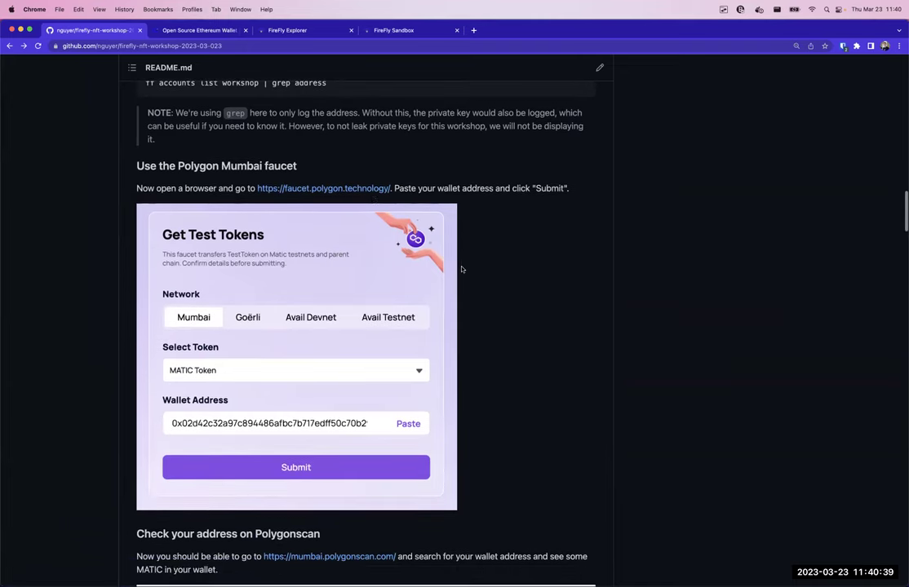
pyautogui.rightClick(359, 187)
pyautogui.click(383, 196)
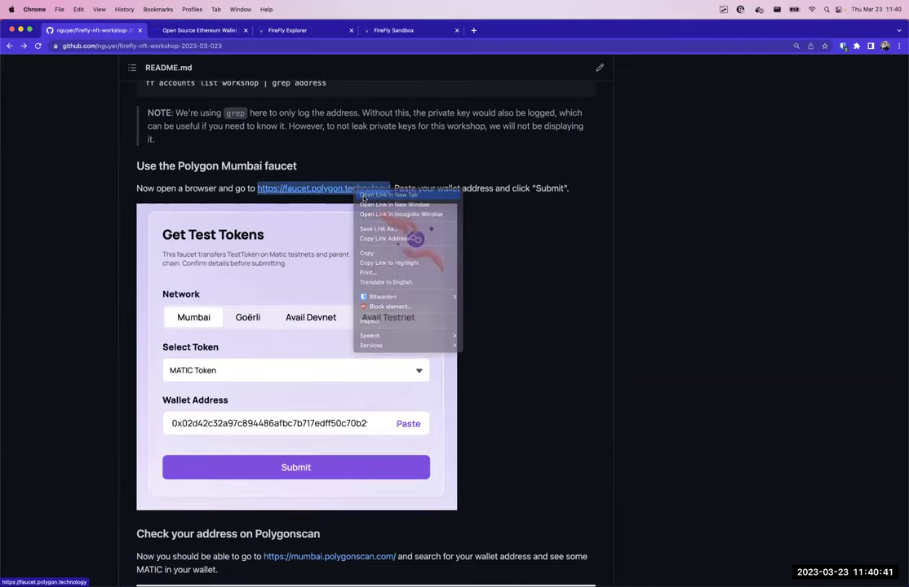
pyautogui.hotkey('ctrl', 'Tab')
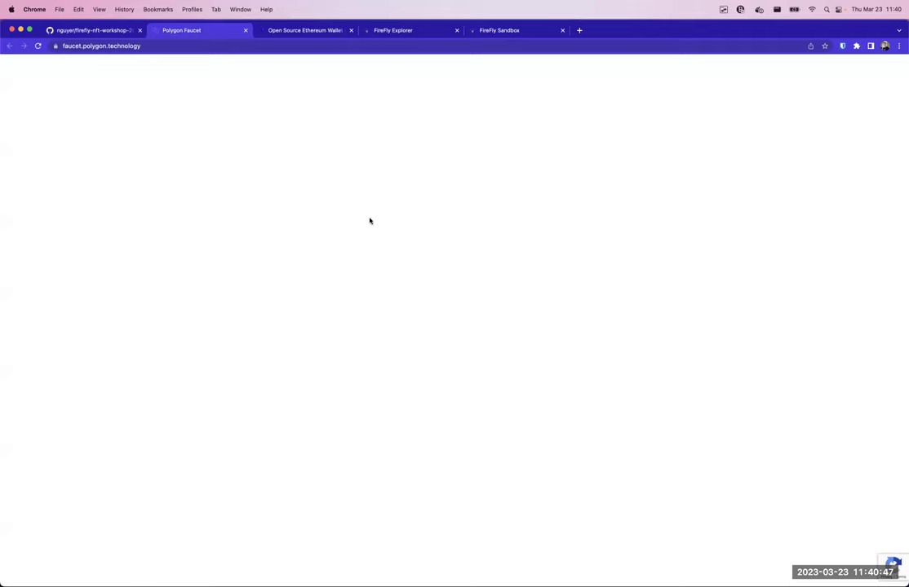
pyautogui.click(37, 46)
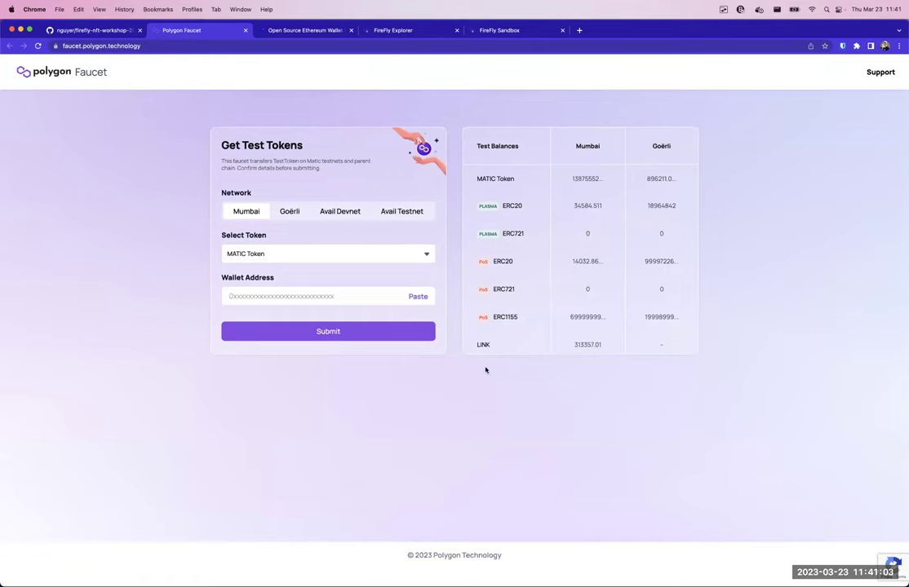
# - Open the Sharing settings in System Preferences again to examine the service list, and close them
pyautogui.click(11, 9)
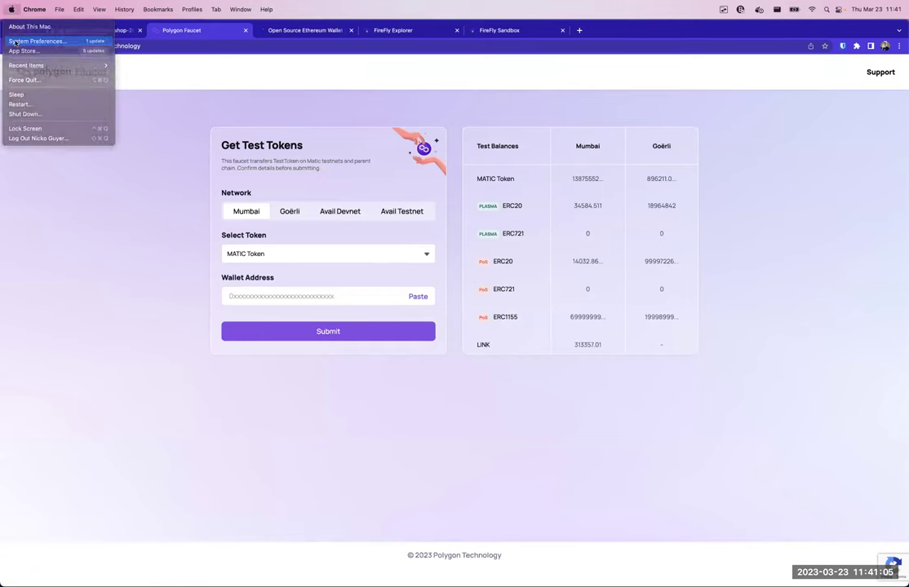
pyautogui.click(28, 38)
pyautogui.click(447, 340)
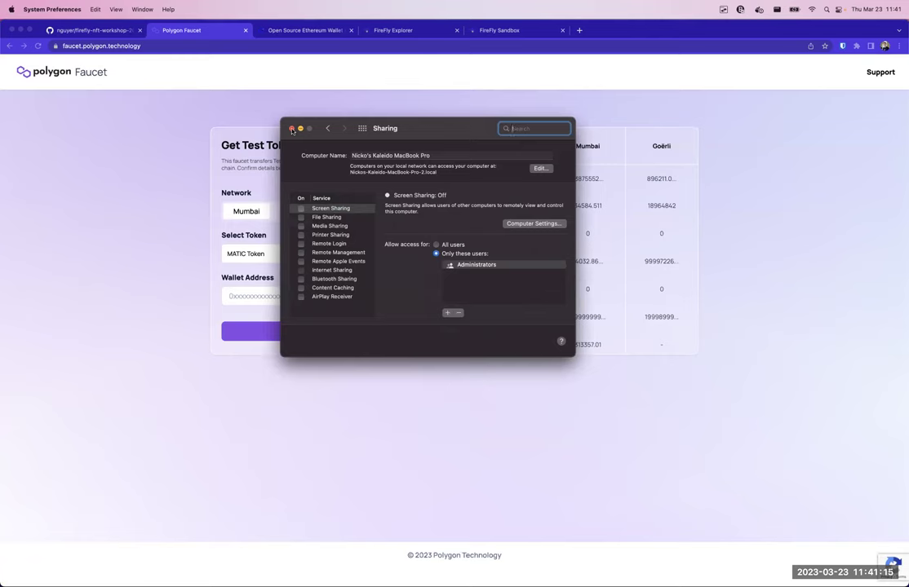
pyautogui.click(292, 128)
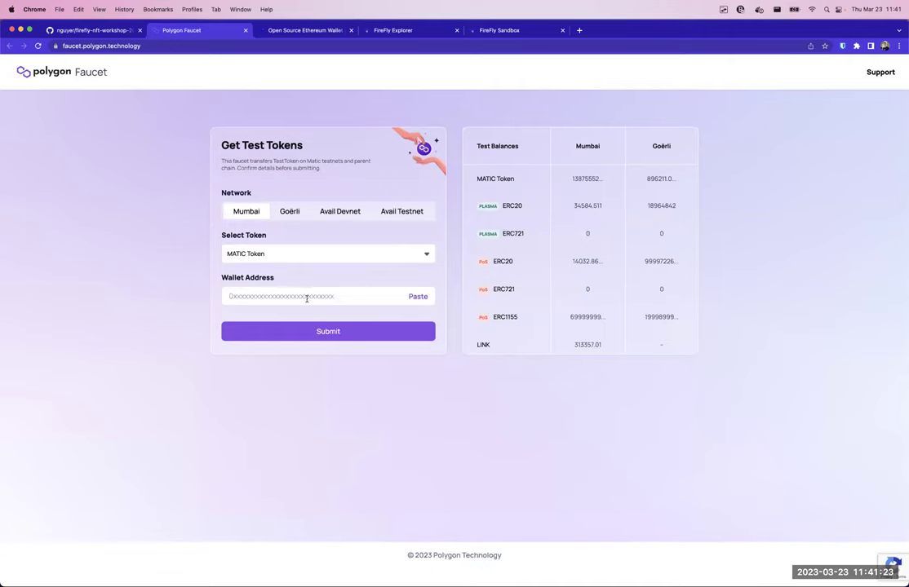
# - Paste the copied wallet address into the faucet form and submit and confirm the MATIC Token request on Mumbai
pyautogui.click(307, 299)
pyautogui.press('super+v')
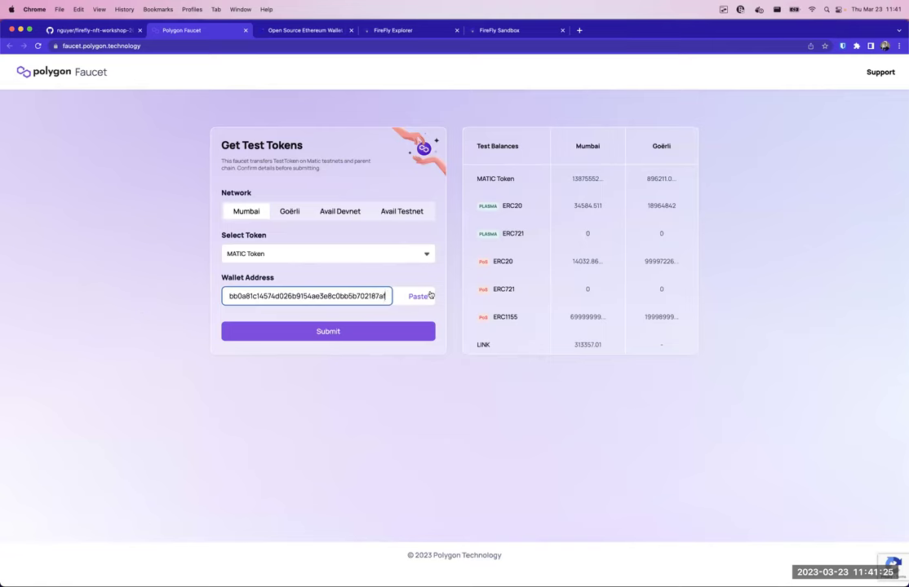
pyautogui.click(365, 336)
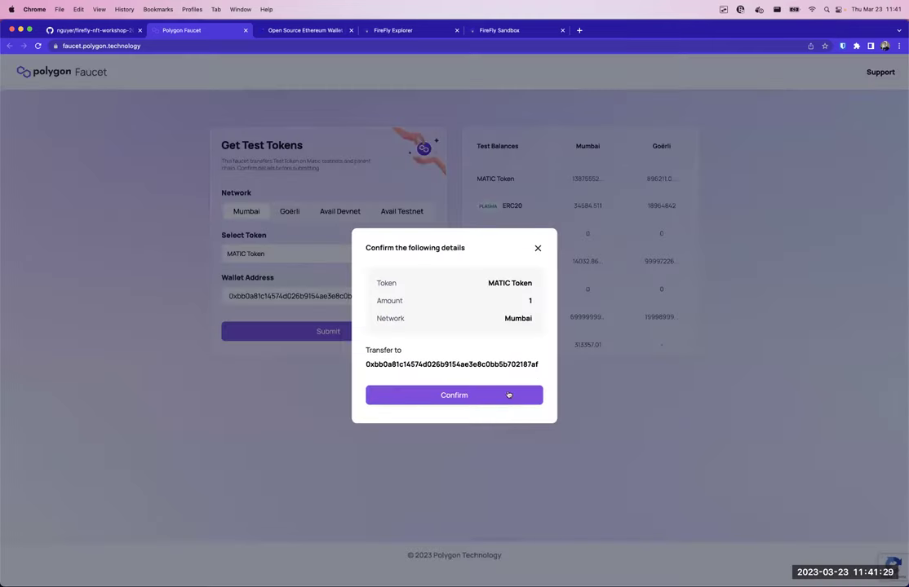
pyautogui.click(508, 395)
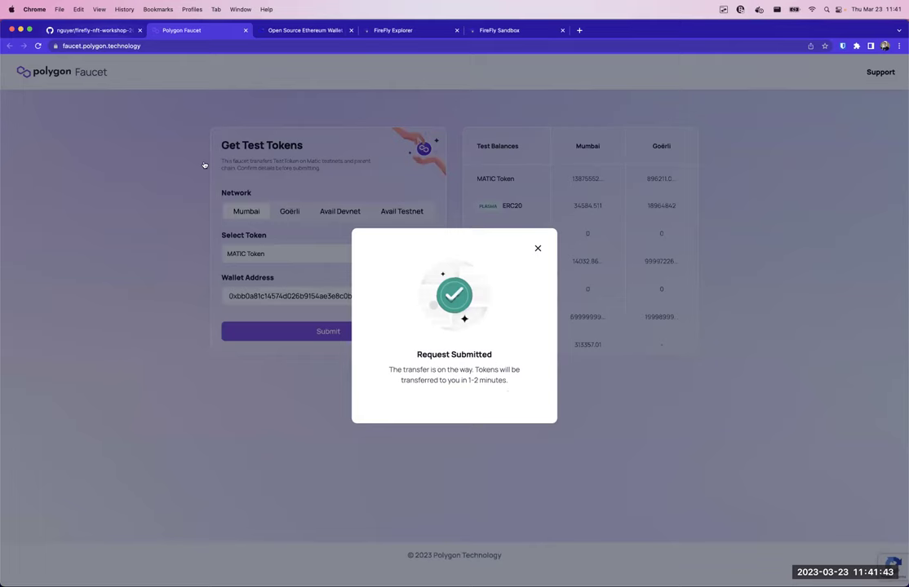
# - Open the README's mumbai.polygonscan.com link in a new tab and search for the copied wallet address
pyautogui.hotkey('ctrl', 'shift', 'Tab')
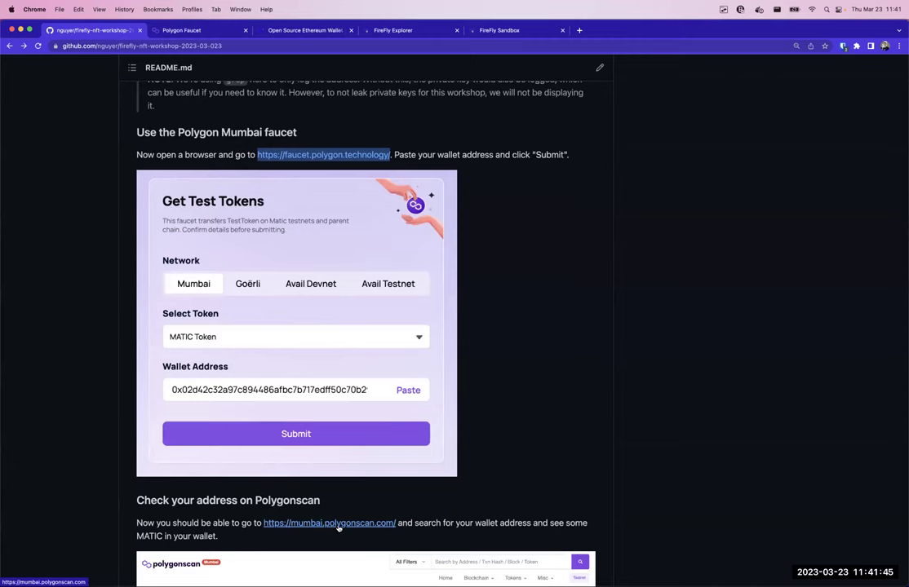
pyautogui.scroll(-7, 338, 528)
pyautogui.keyDown('super'); pyautogui.click(347, 235); pyautogui.keyUp('super')
pyautogui.hotkey('ctrl', 'Tab')
pyautogui.click(367, 128)
pyautogui.press('super+v')
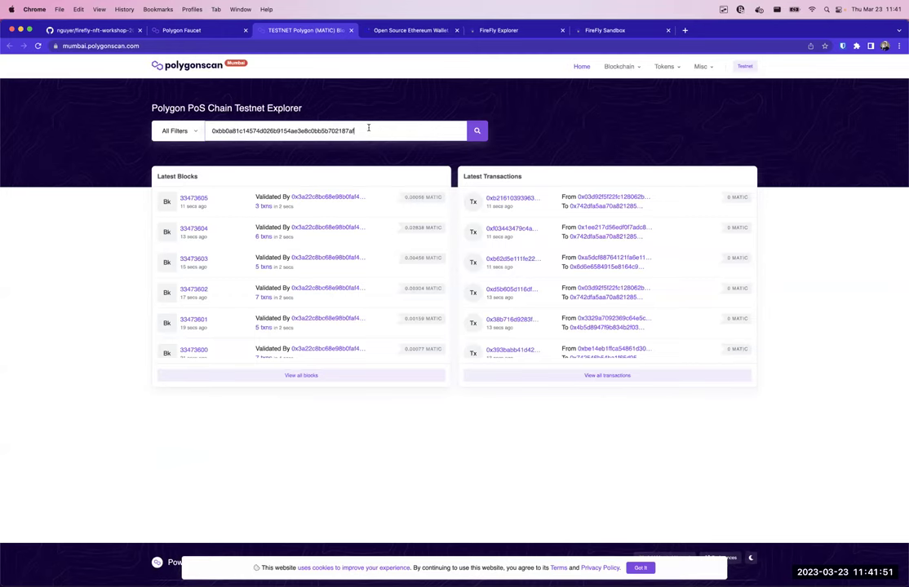
pyautogui.press('Return')
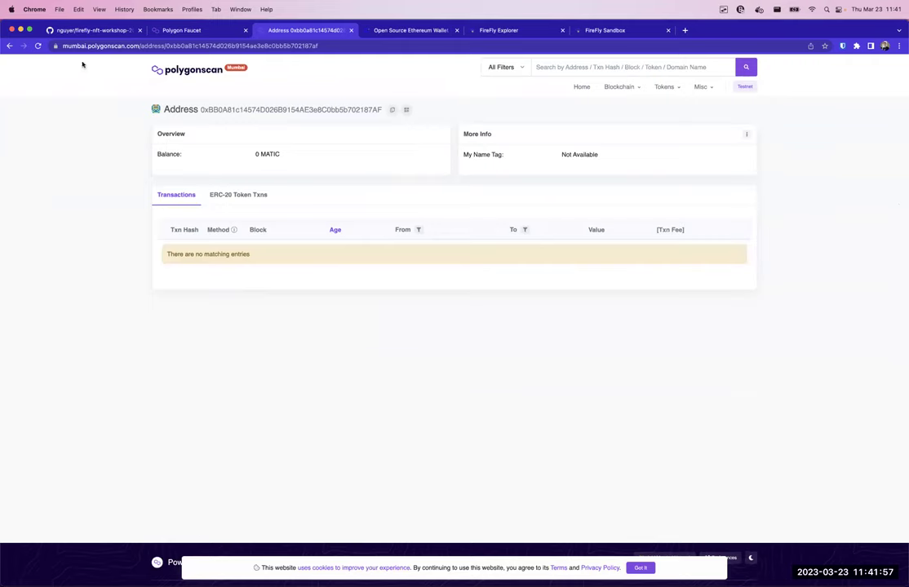
# - Reload the wallet's Polygonscan page to check for the faucet transfer, comparing it with the request status on the Polygon Faucet page
pyautogui.click(37, 46)
pyautogui.click(196, 34)
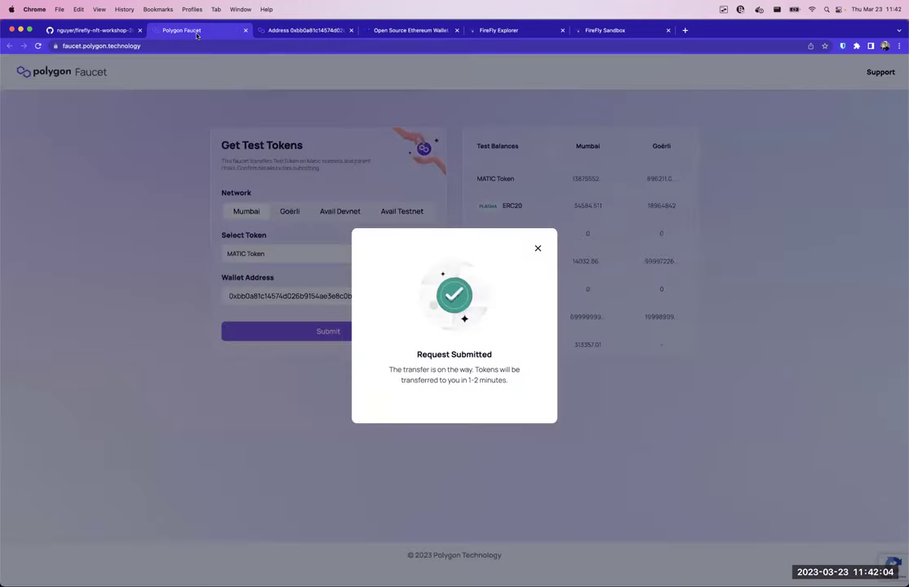
pyautogui.rightClick(310, 33)
pyautogui.press('Escape')
pyautogui.click(310, 33)
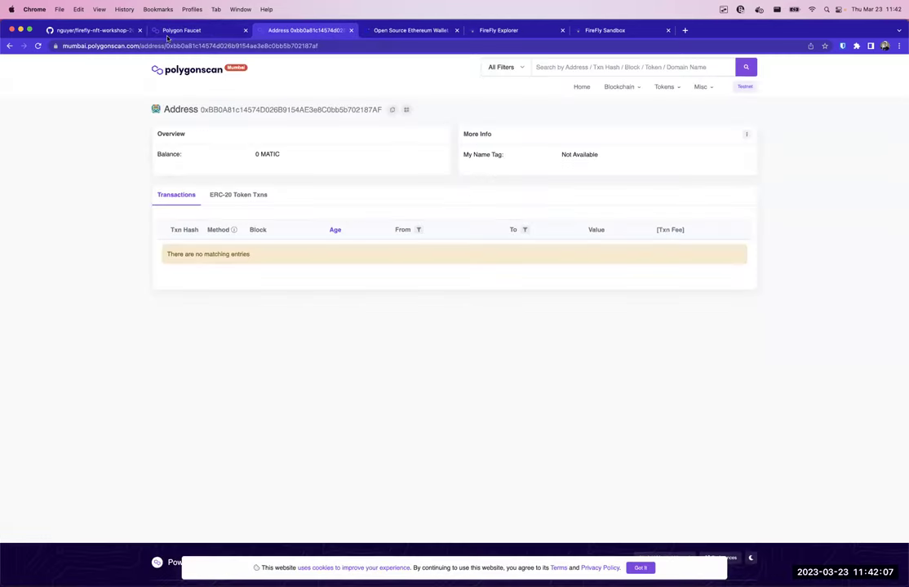
pyautogui.click(37, 47)
pyautogui.click(214, 32)
pyautogui.click(269, 31)
# - Examine the wallet's MATIC balance, its ERC-20 token transactions, and its regular transactions on Polygonscan
pyautogui.moveTo(254, 154); pyautogui.dragTo(289, 159)
pyautogui.click(289, 159)
pyautogui.click(245, 193)
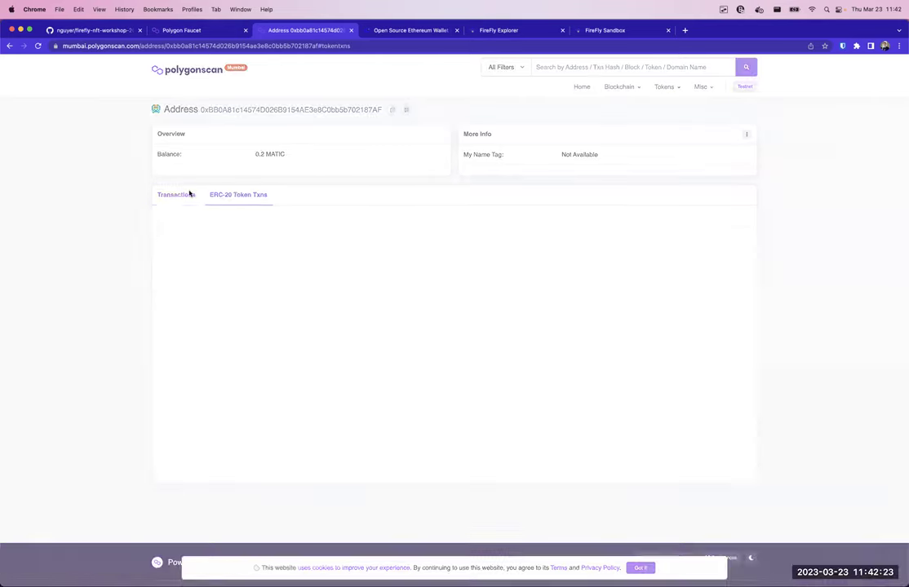
pyautogui.click(174, 195)
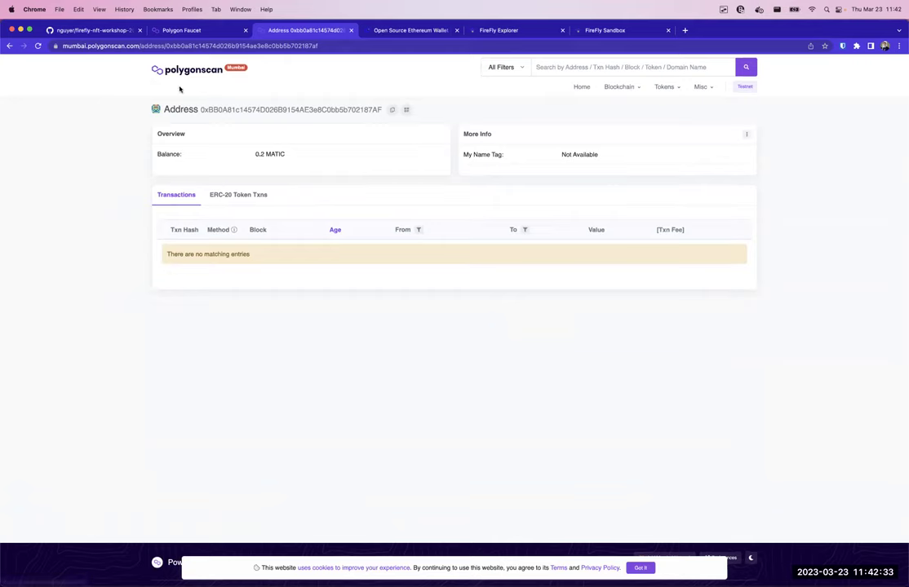
# - Return to the workshop README and view the Polygonscan check and the smart contract creation instructions
pyautogui.click(180, 31)
pyautogui.click(80, 29)
pyautogui.scroll(-5, 149, 275)
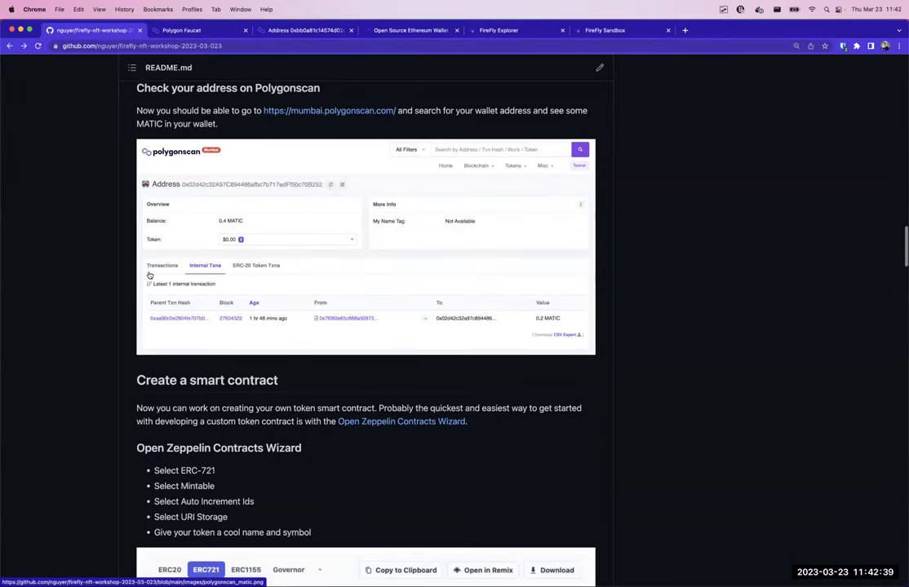
# - Review the README's Polygonscan check, highlight the ff accounts list workshop command and its address output in the terminal, and return to the README
pyautogui.scroll(2, 103, 313)
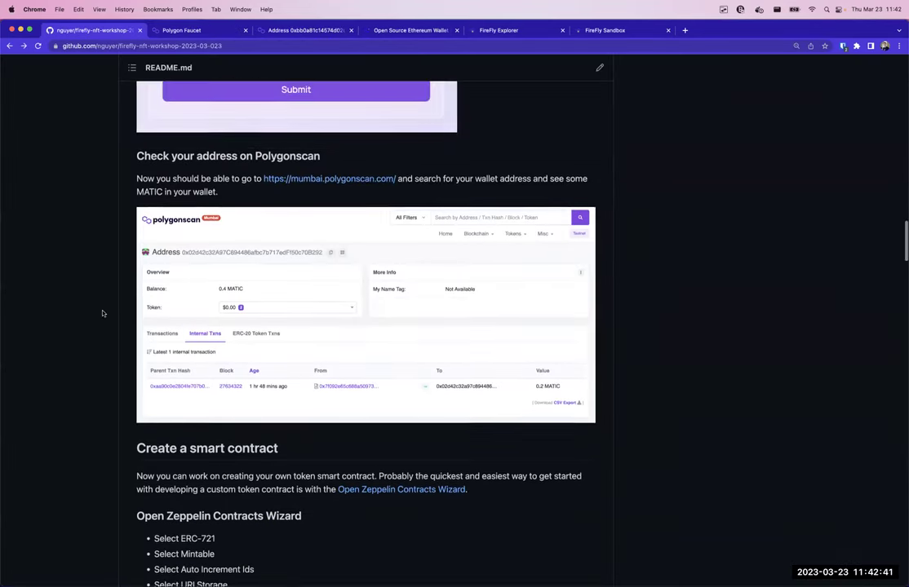
pyautogui.scroll(2, 103, 314)
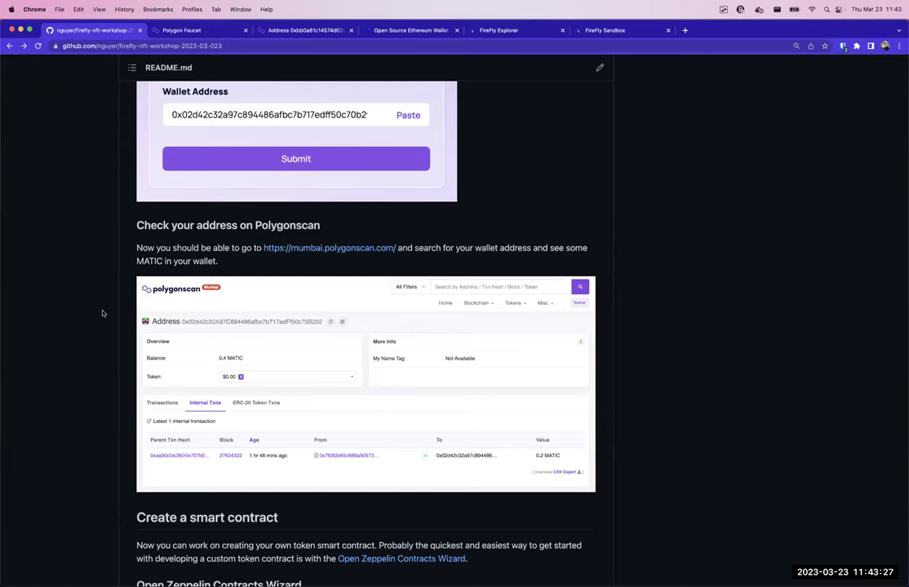
pyautogui.hotkey('alt', 'Tab')
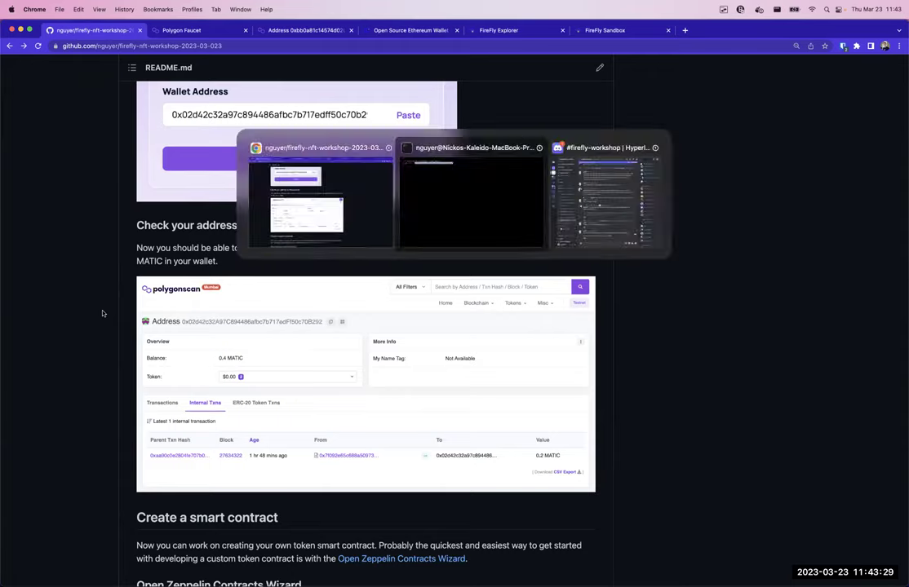
pyautogui.moveTo(27, 41); pyautogui.dragTo(173, 40)
pyautogui.click(194, 65)
pyautogui.doubleClick(168, 57)
pyautogui.click(164, 55)
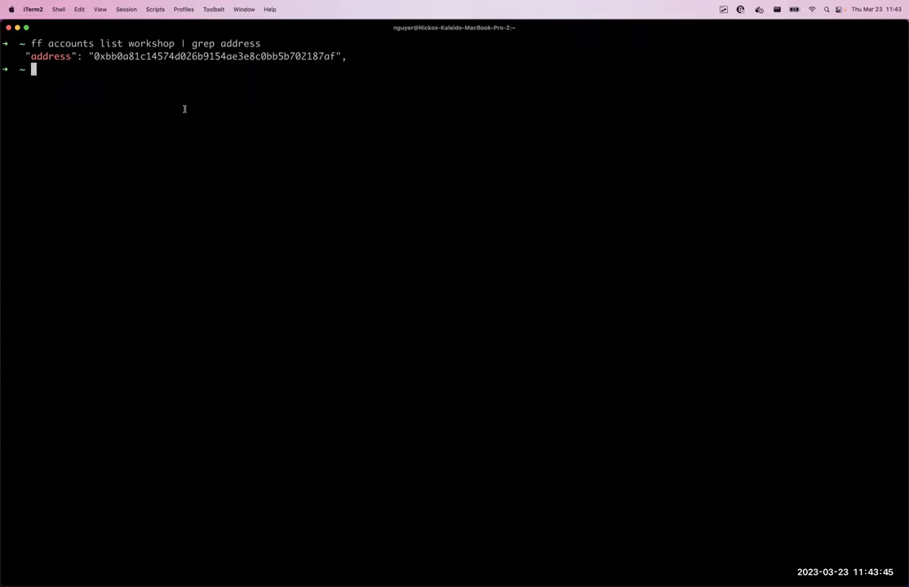
pyautogui.press('super+Tab')
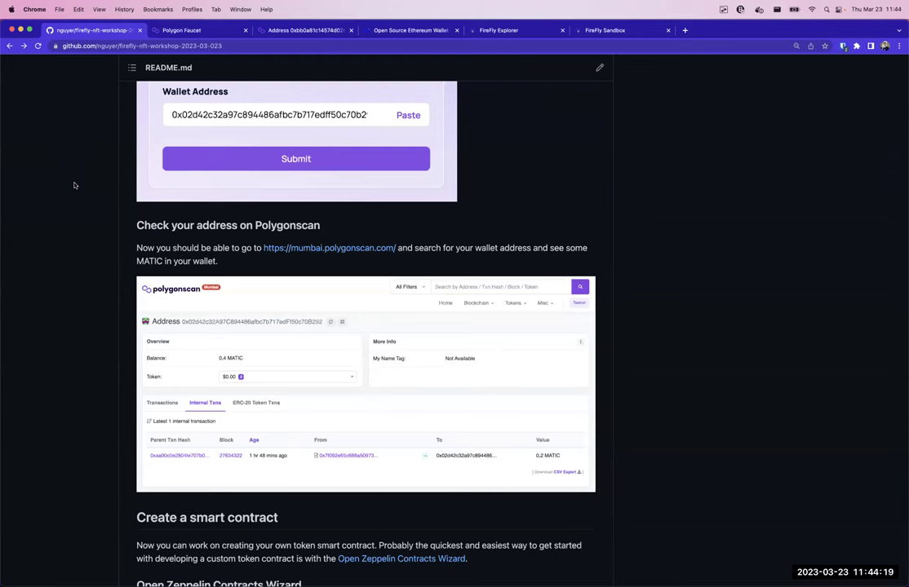
# - Check the firefly-workshop channel in Discord for attendee questions and return to the workshop README in Chrome
pyautogui.hotkey('alt', 'Tab')
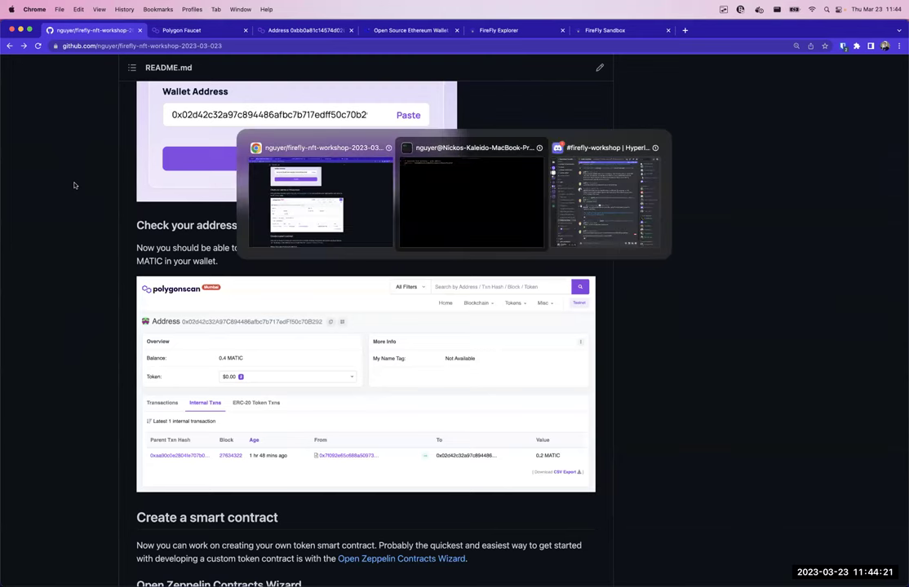
pyautogui.hotkey('alt', 'Tab')
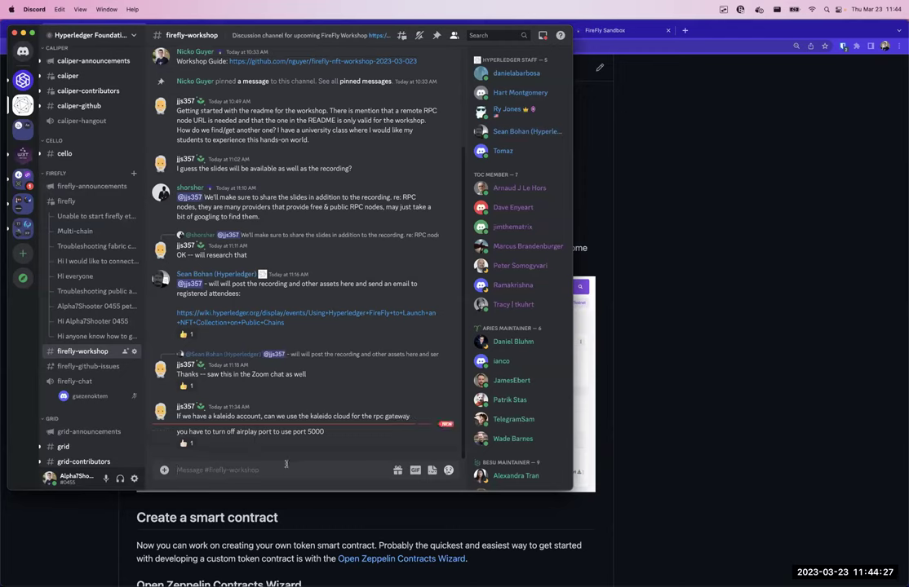
pyautogui.click(285, 463)
pyautogui.press('super+Tab')
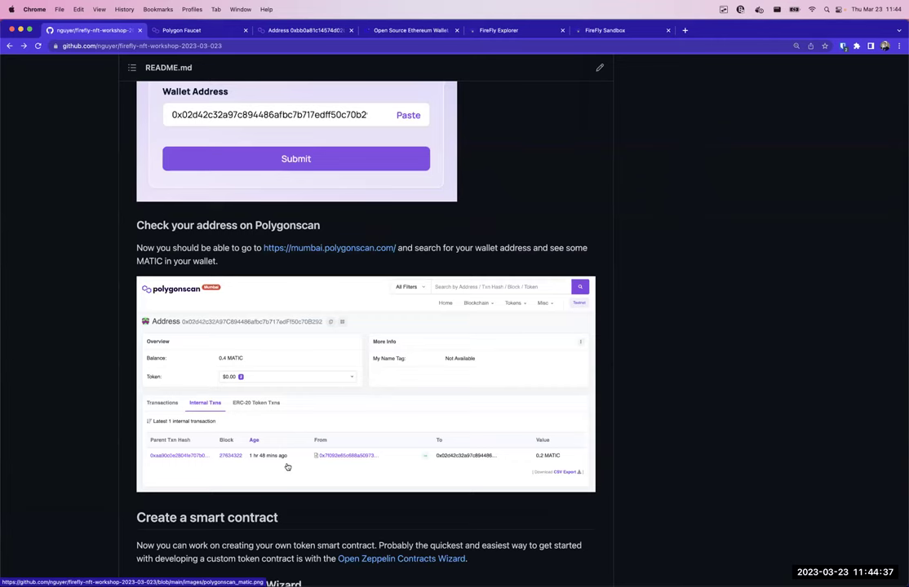
pyautogui.hotkey('alt', 'Tab')
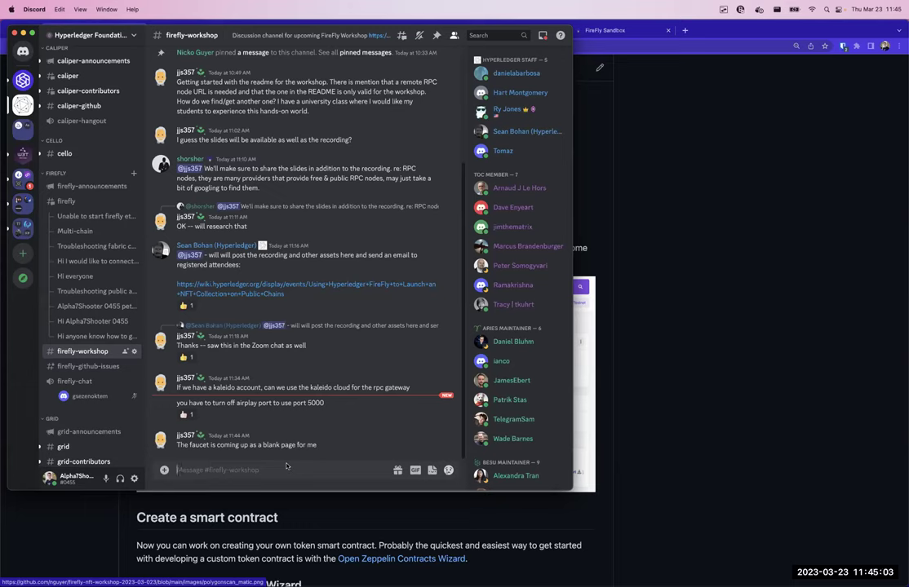
pyautogui.press('Tab')
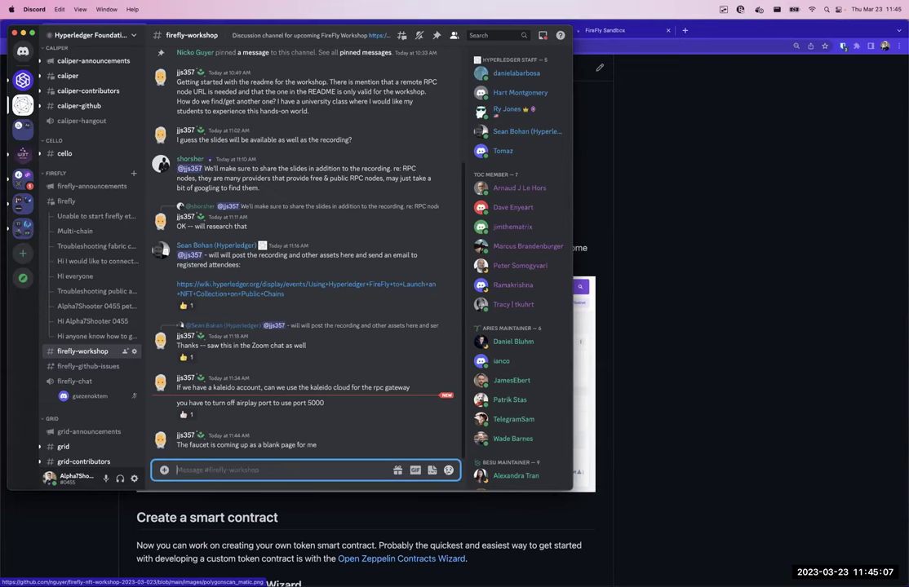
pyautogui.click(669, 152)
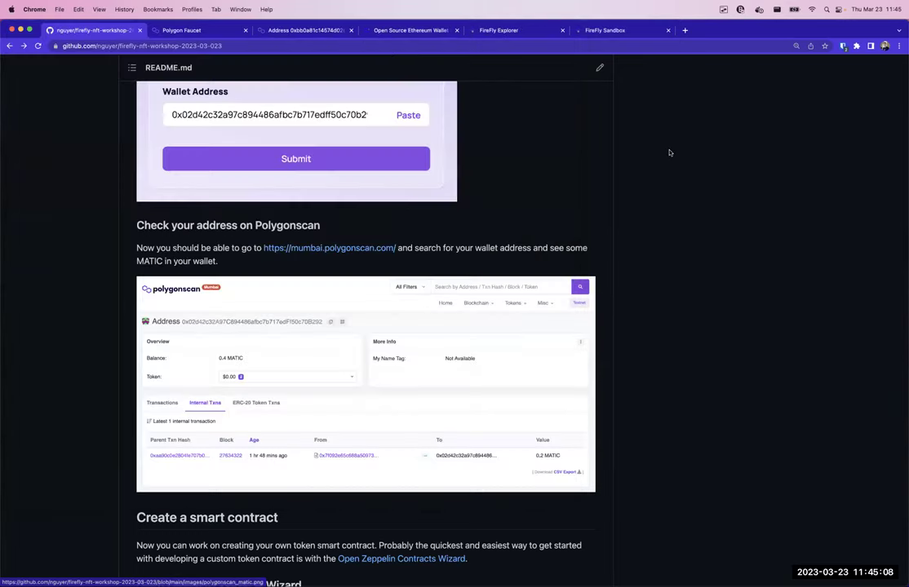
# - Reload the Polygon Faucet page to check whether it loads
pyautogui.click(177, 31)
pyautogui.press('super+r')
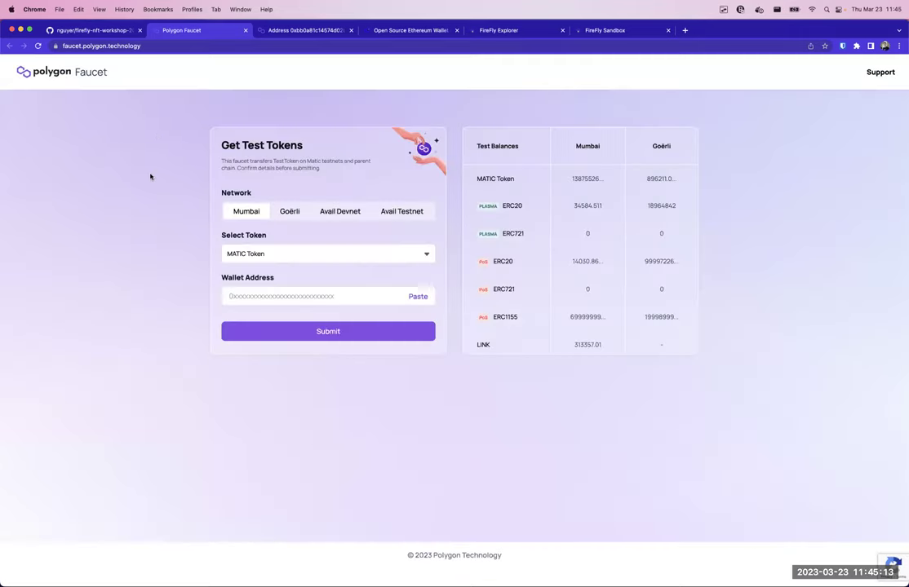
pyautogui.click(96, 32)
pyautogui.click(171, 31)
# - Post in Discord: "If you've gotten stuck and need to remove your stack and start over, please run: ff remove workshop Then try ff init ... again"
pyautogui.press('super+Tab')
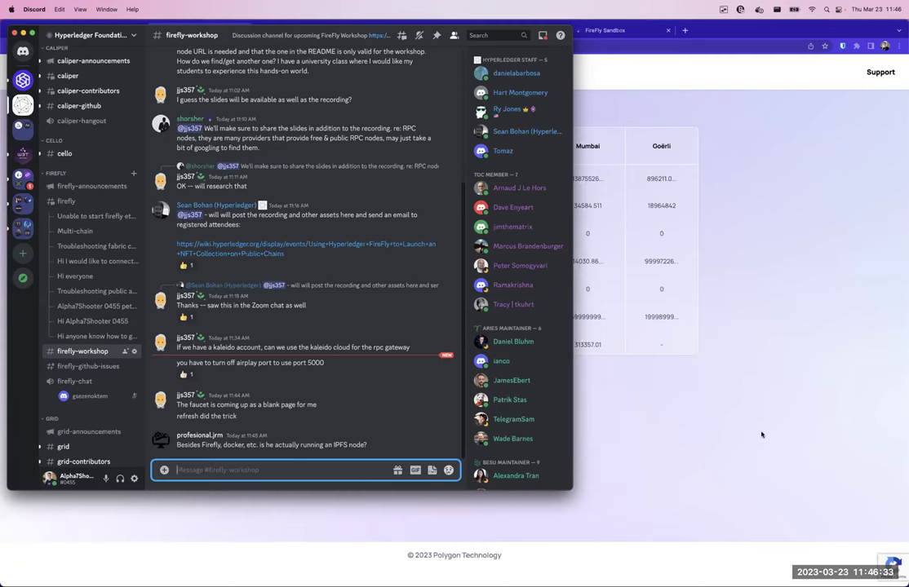
pyautogui.write("If you've gotten stuck and need to remove your stack and start over, please run:  ff remove workshop  Then try ff init ... again")
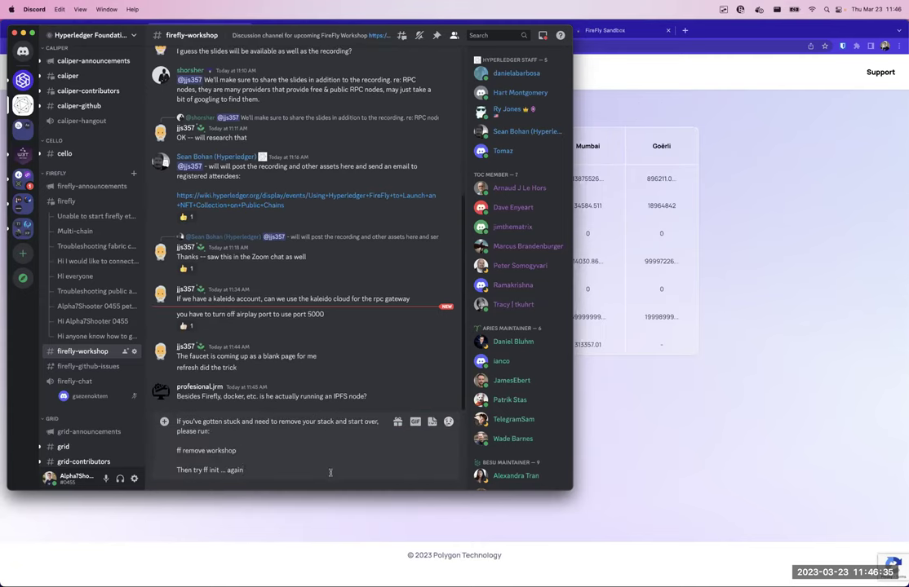
pyautogui.press('Return')
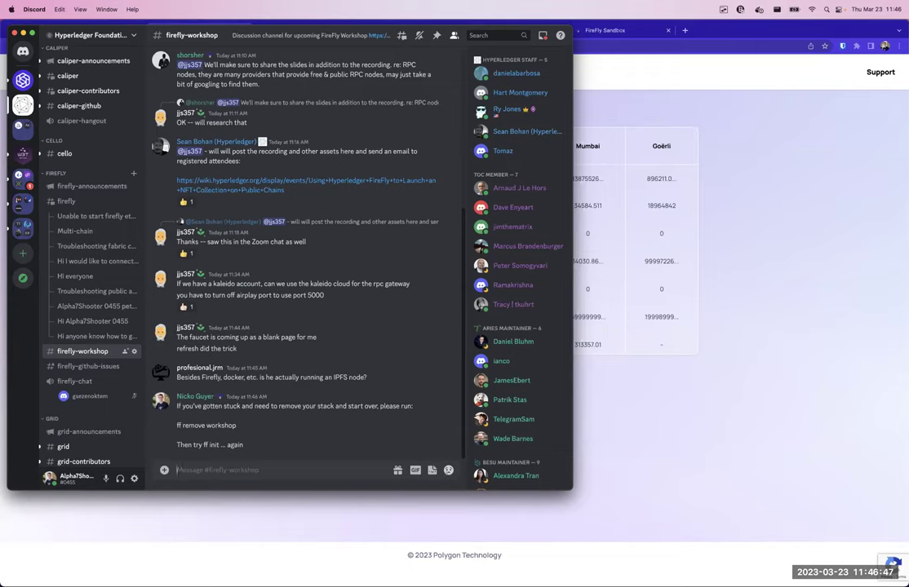
# - Switch to a cleared iTerm2 terminal, list the running containers with docker ps, and highlight the IPFS container's image
pyautogui.click(328, 505)
pyautogui.click(554, 577)
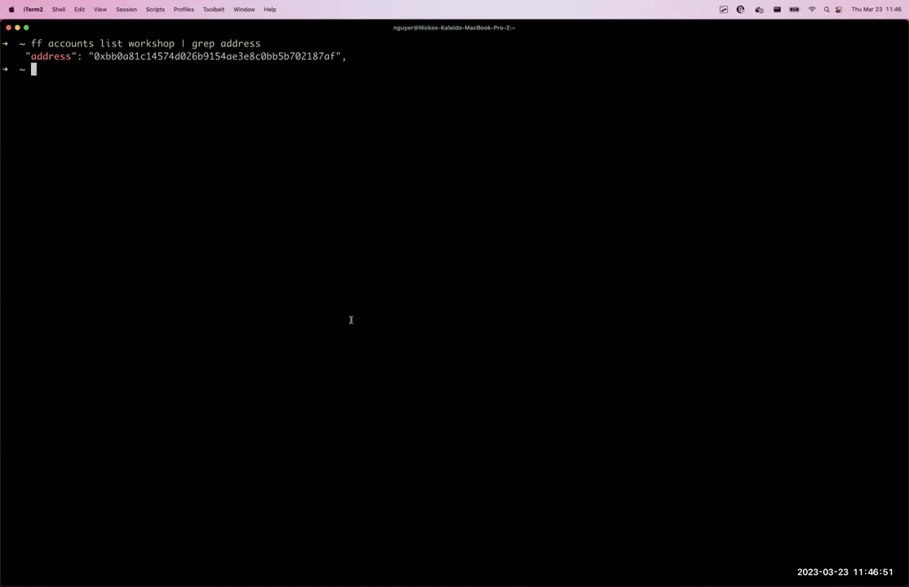
pyautogui.press('super+k')
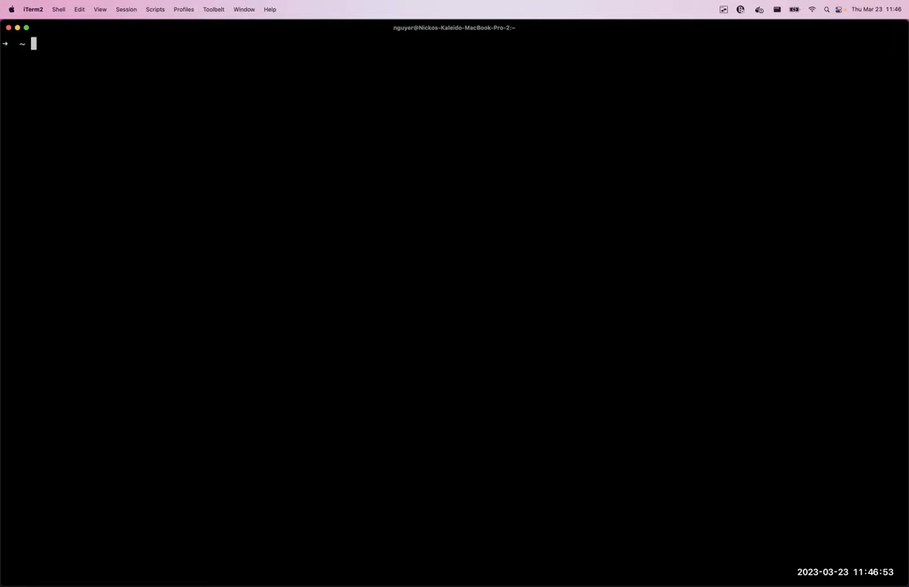
pyautogui.write('docker ps')
pyautogui.press('Return')
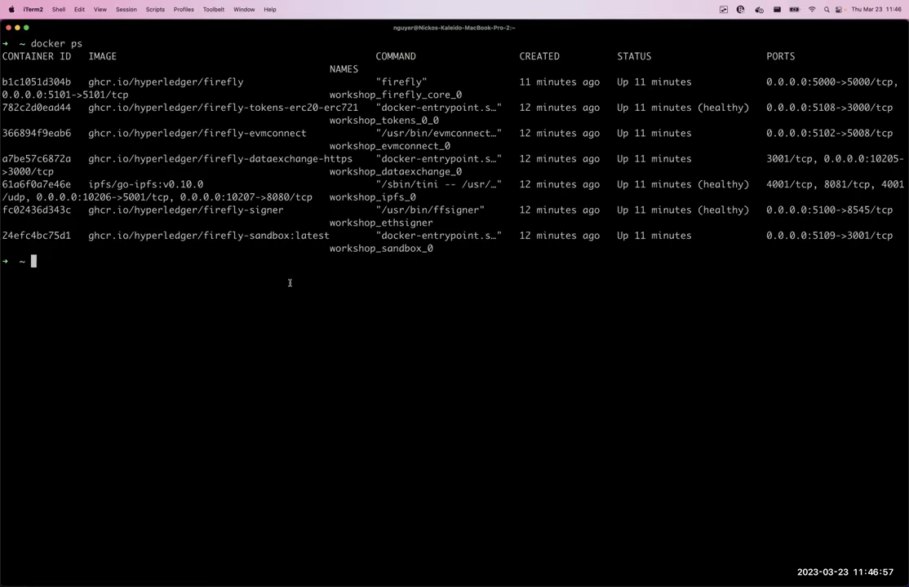
pyautogui.moveTo(88, 184); pyautogui.dragTo(205, 183)
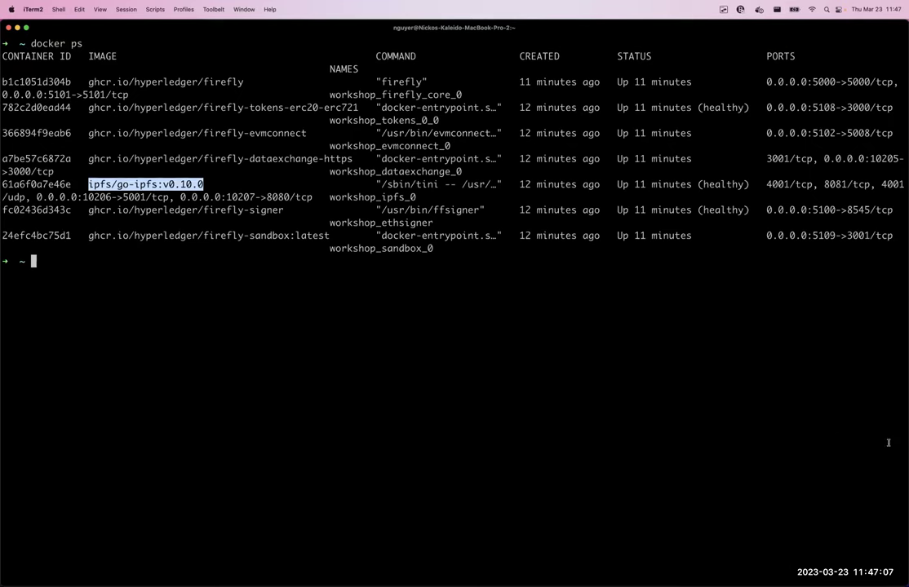
pyautogui.click(452, 465)
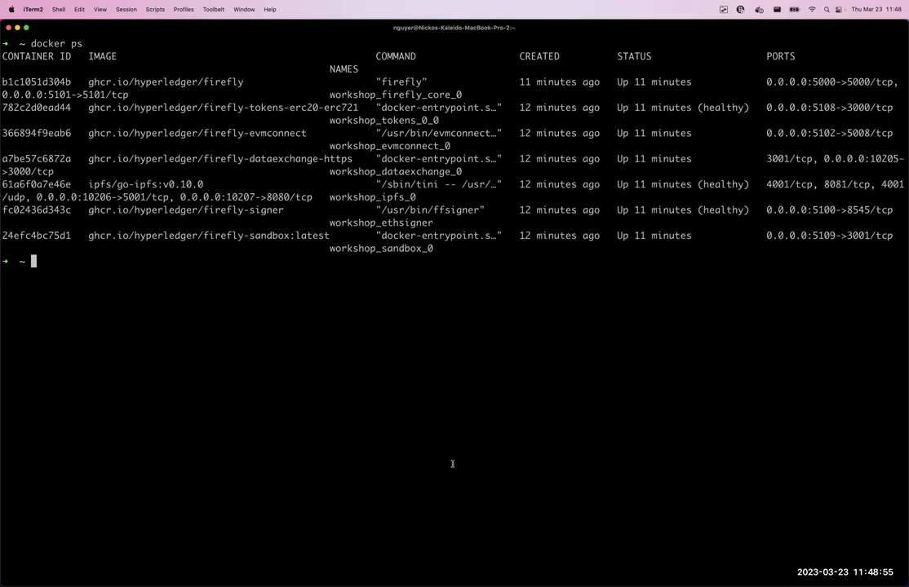
# - Check the firefly-workshop channel in Discord for new replies and return to the Polygon Faucet page in Chrome
pyautogui.hotkey('alt', 'Tab')
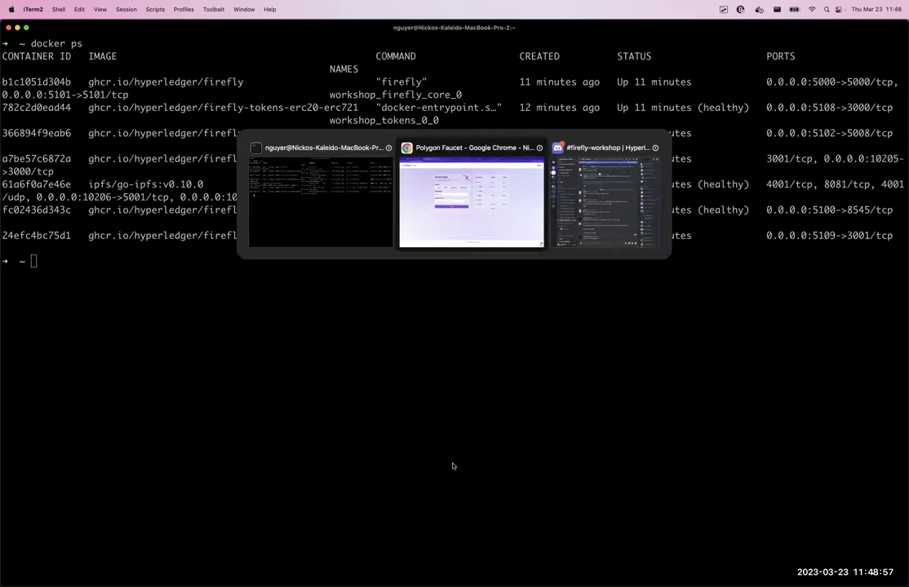
pyautogui.hotkey('alt', 'Tab')
pyautogui.press('Tab')
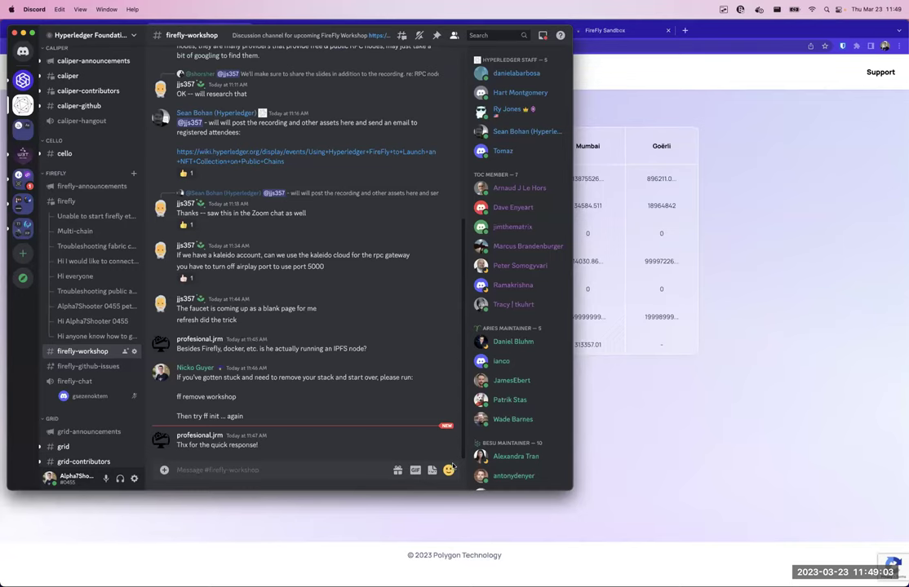
pyautogui.hotkey('alt', 'Tab')
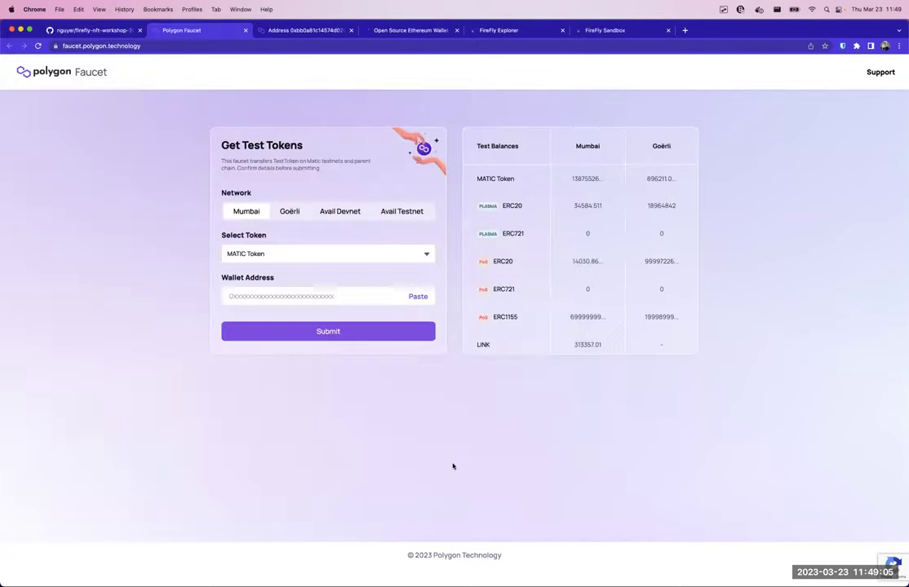
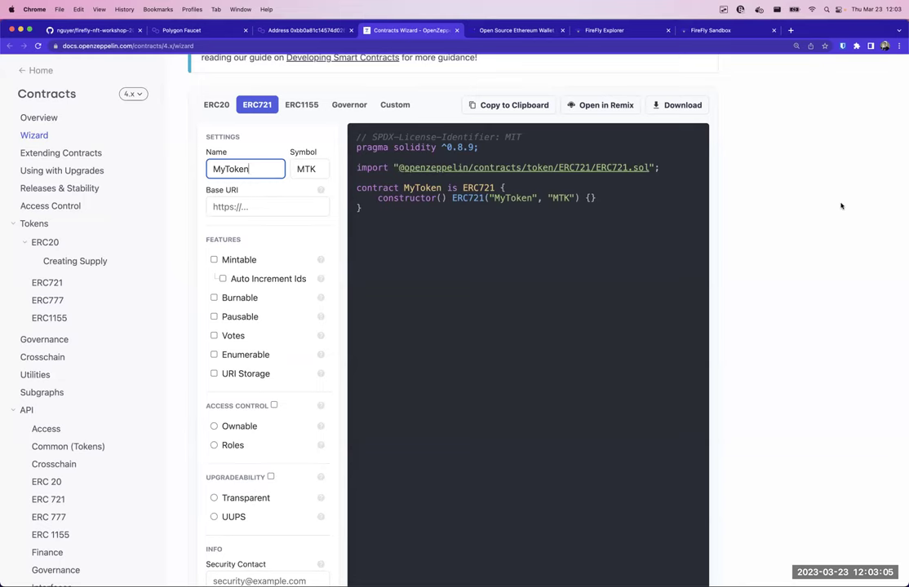
# - Review the README's Open Zeppelin Contracts Wizard instructions and return to the Contracts Wizard page
pyautogui.click(767, 146)
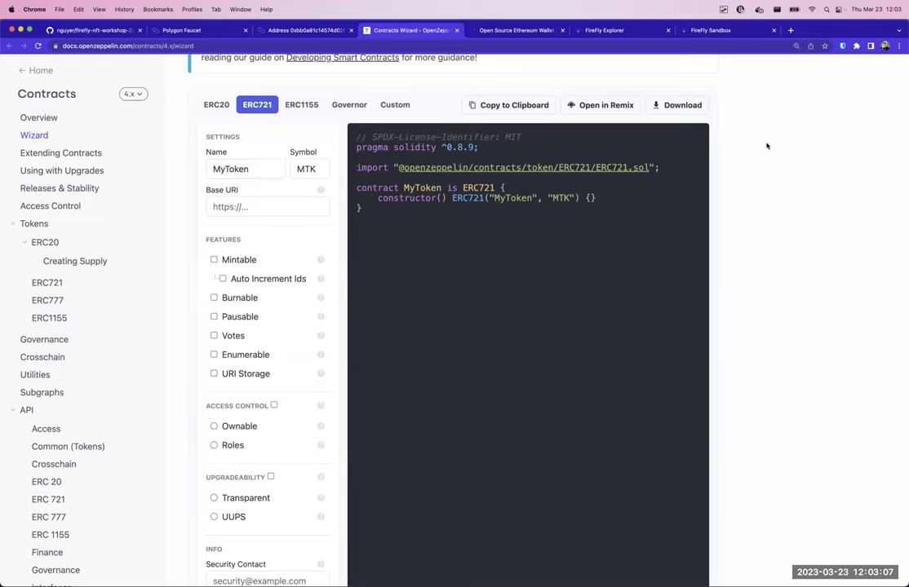
pyautogui.scroll(3, 505, 131)
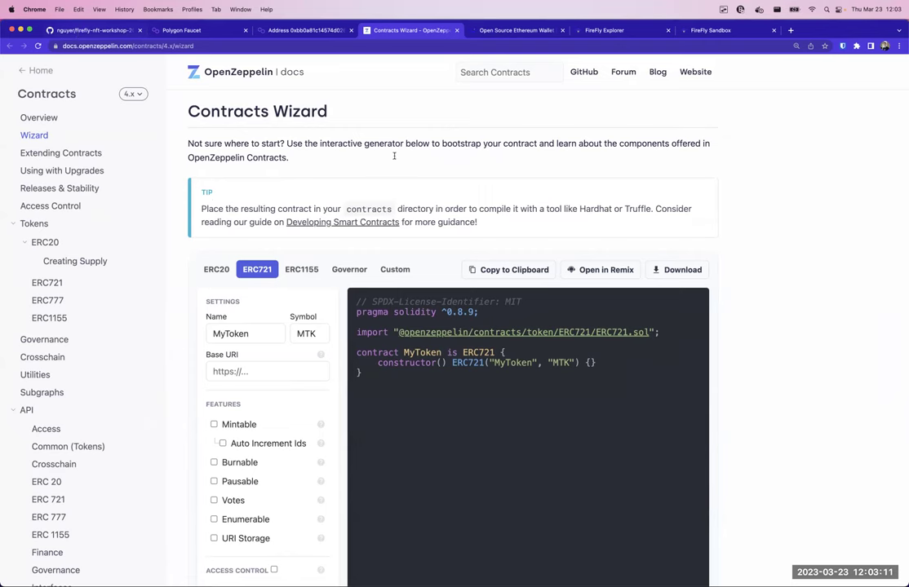
pyautogui.press('super+1')
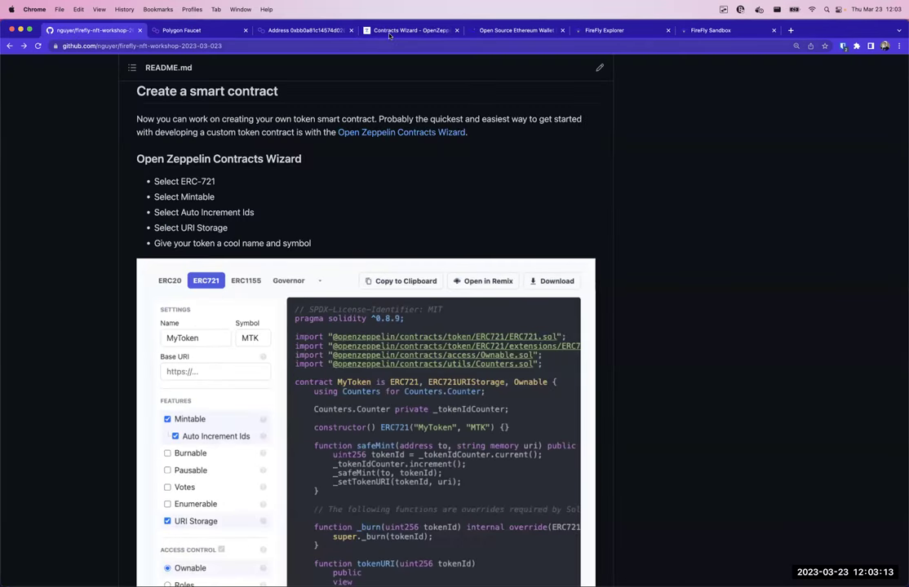
pyautogui.press('super+4')
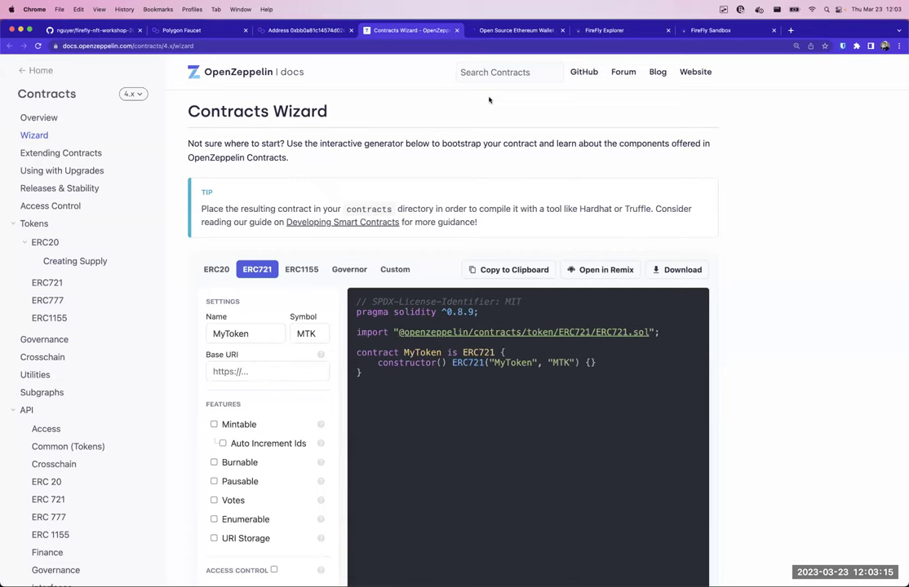
# - Name the ERC721 token "FireFly NFTS" in the Contracts Wizard settings
pyautogui.scroll(-1, 574, 156)
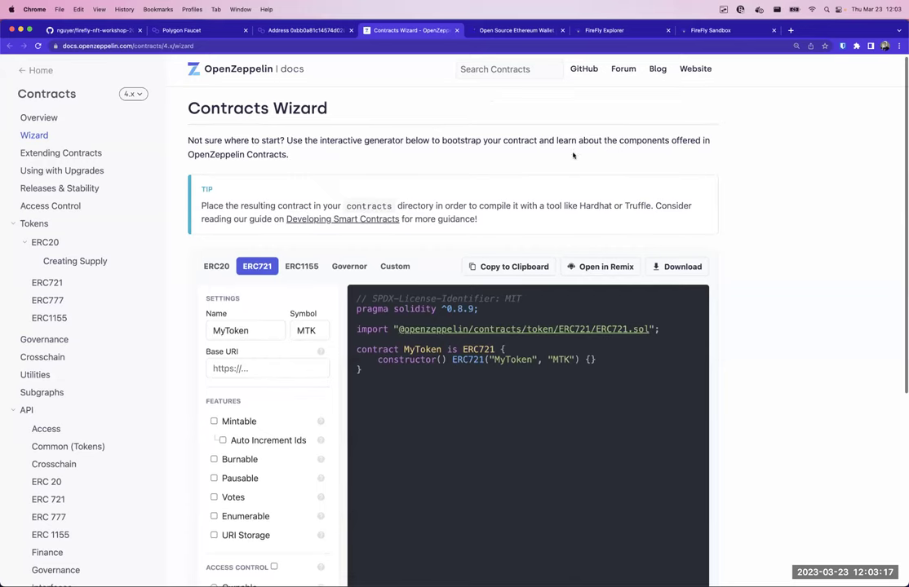
pyautogui.scroll(-3, 261, 210)
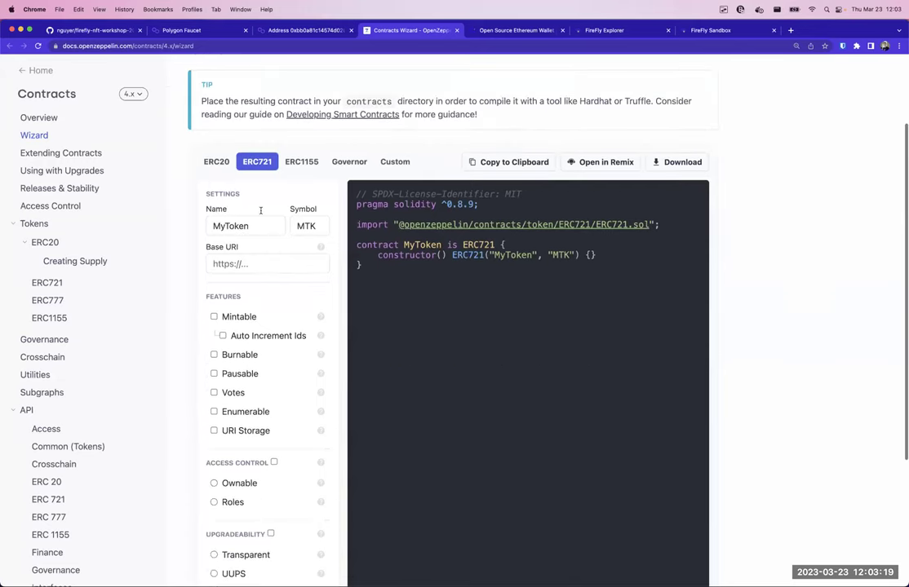
pyautogui.click(260, 210)
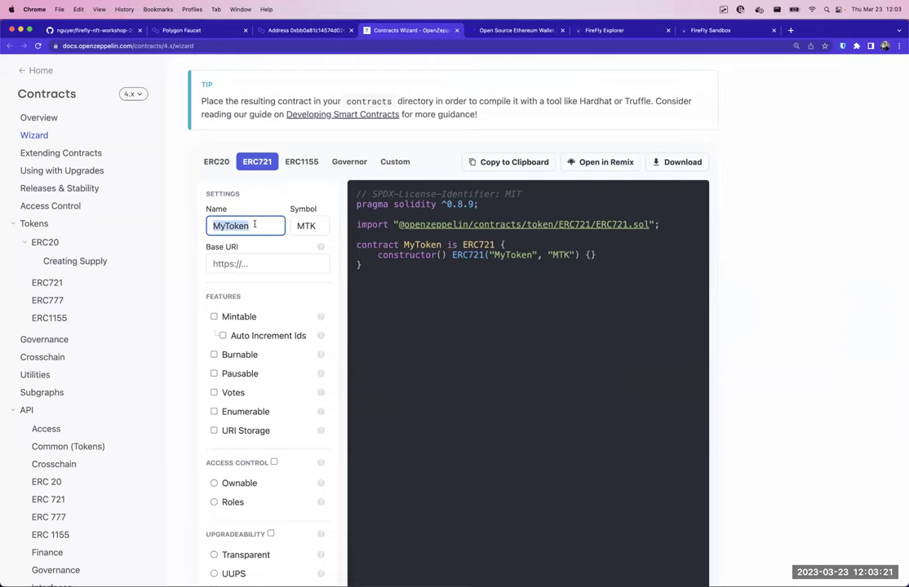
pyautogui.write('FireFL')
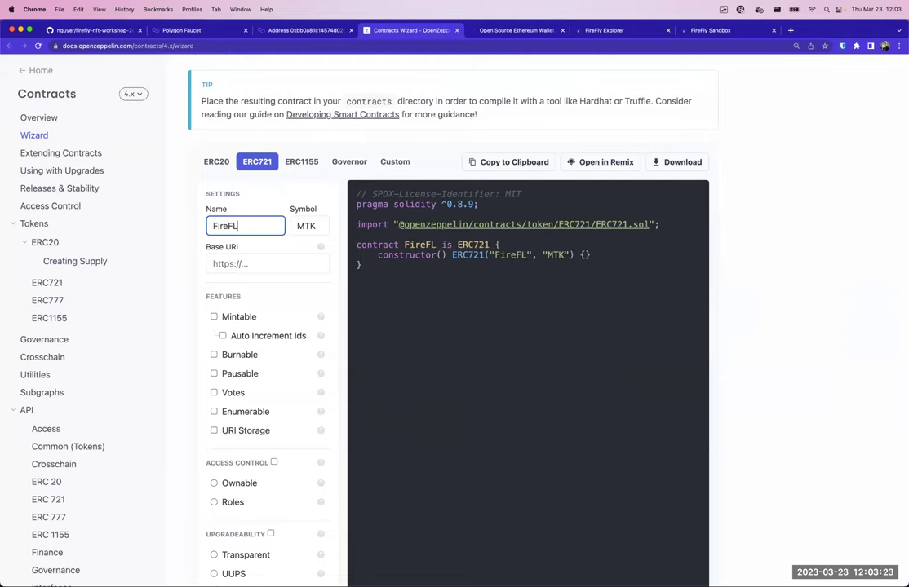
pyautogui.press('BackSpace')
pyautogui.write('ly ')
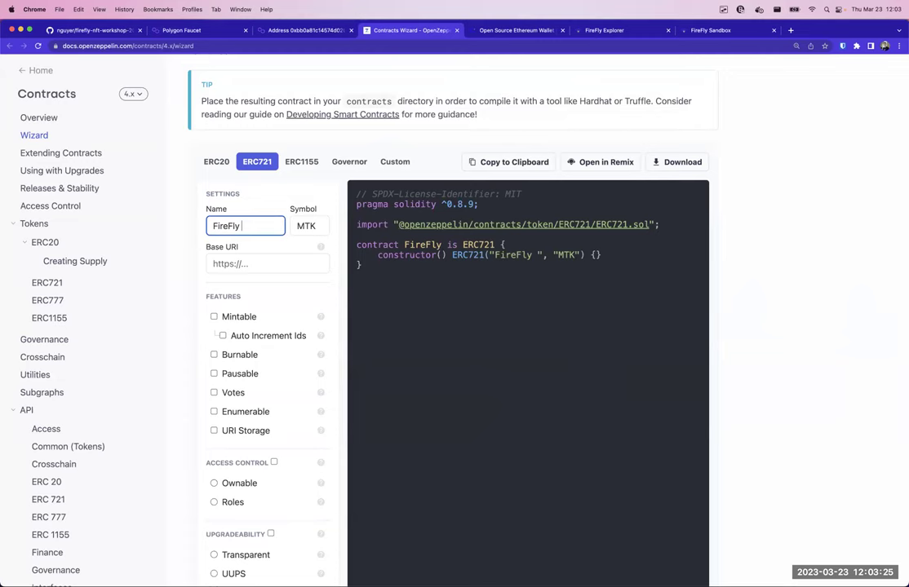
pyautogui.write('NFTS')
# - Set the ERC721 token's symbol to FFNFT
pyautogui.click(310, 229)
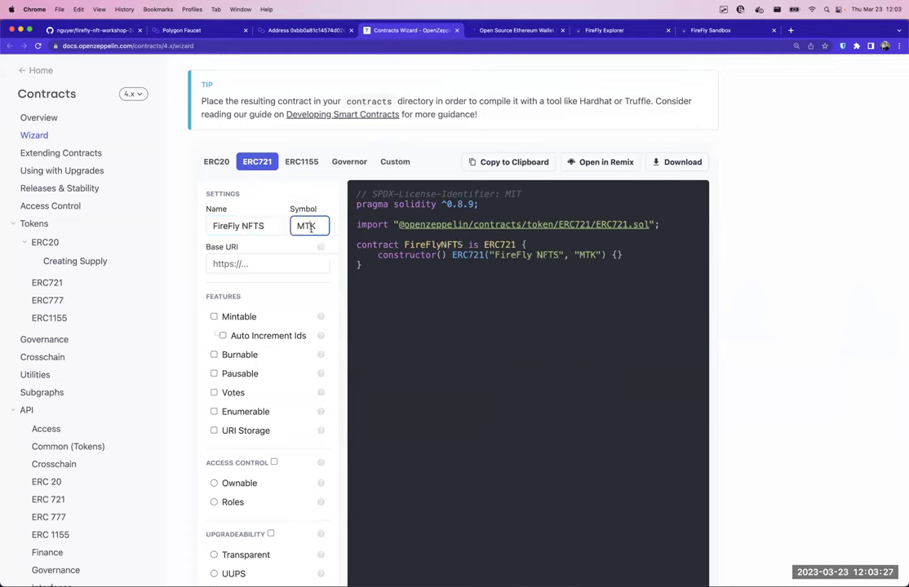
pyautogui.doubleClick(310, 227)
pyautogui.write('FFNFT')
pyautogui.click(267, 247)
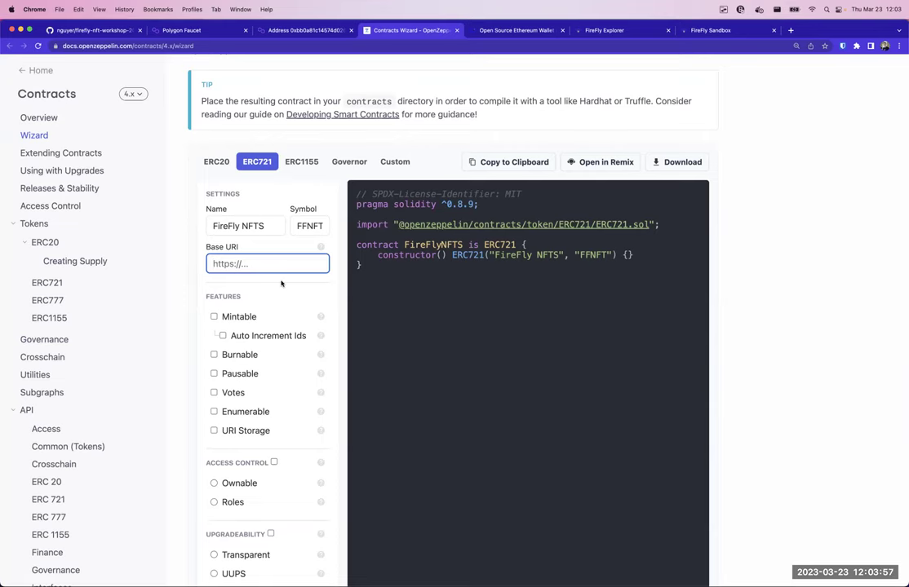
# - Enable the Mintable, Auto Increment Ids and URI Storage features for the ERC721 token
pyautogui.scroll(-2, 282, 283)
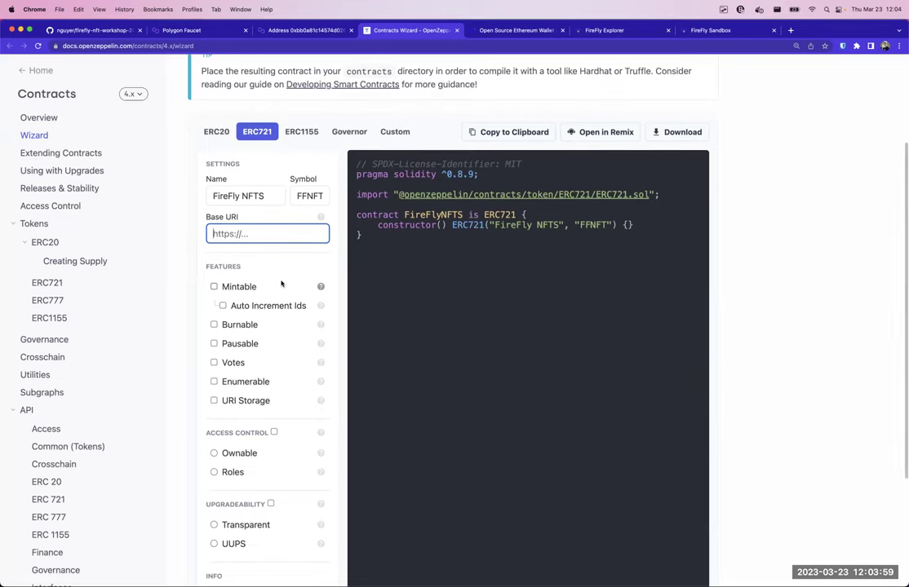
pyautogui.scroll(-1, 282, 283)
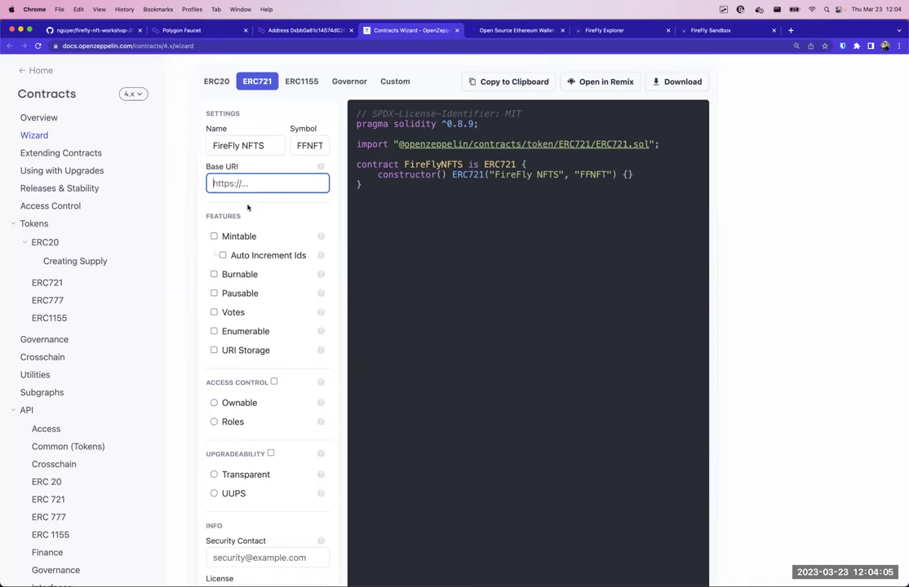
pyautogui.click(215, 237)
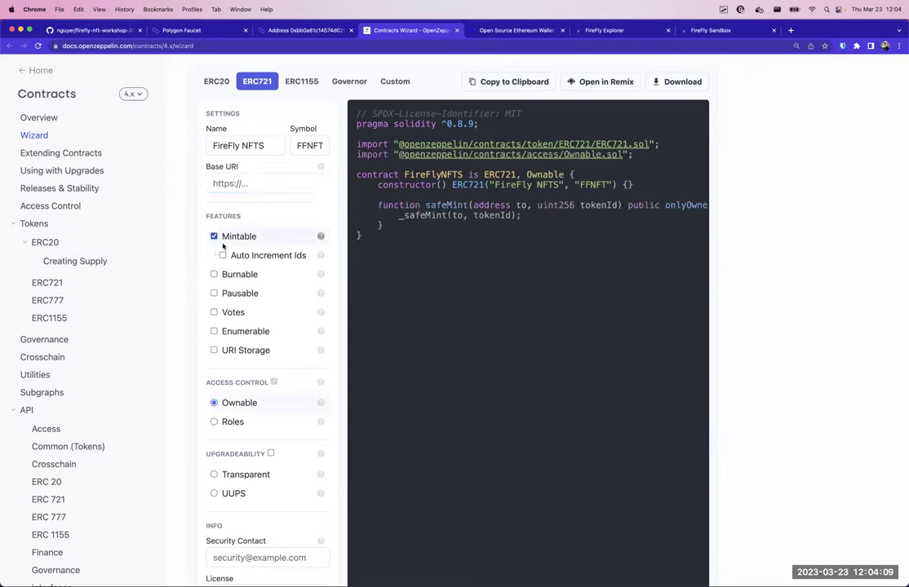
pyautogui.click(223, 257)
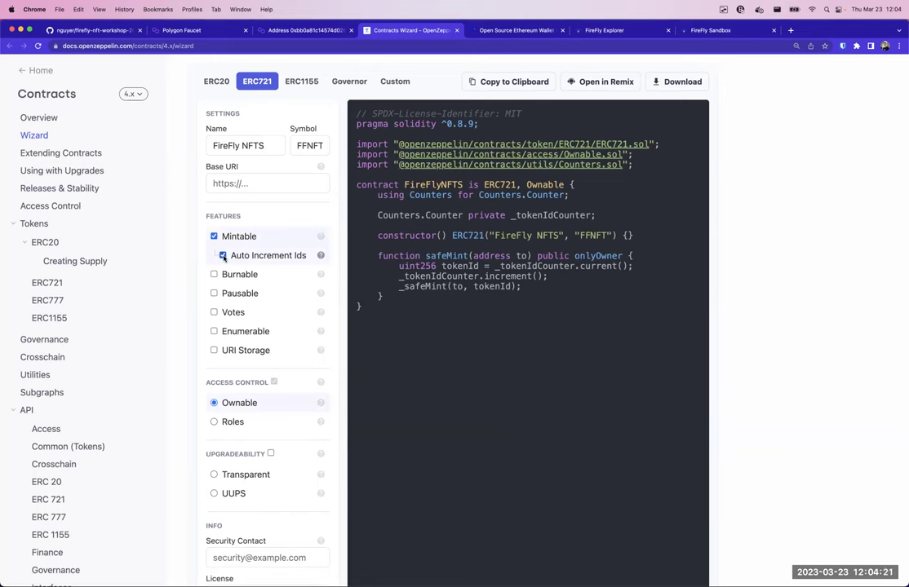
pyautogui.click(214, 351)
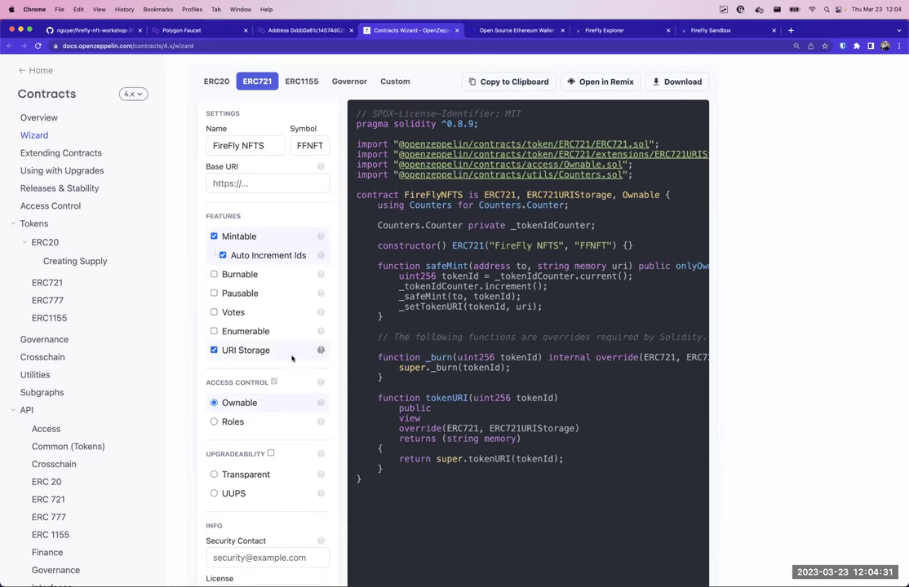
# - Review the README's Open Zeppelin Contracts Wizard checklist and example image, and return to the Contracts Wizard page
pyautogui.click(110, 31)
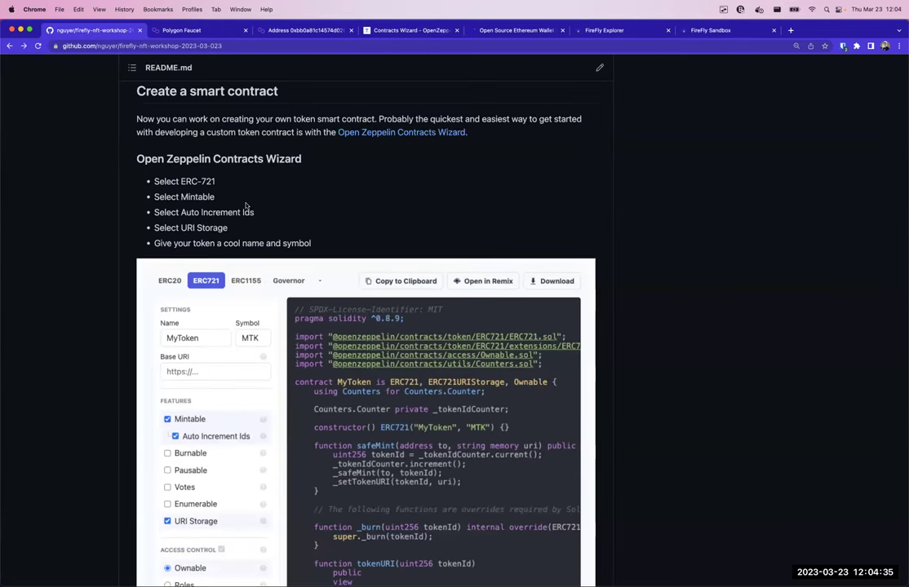
pyautogui.moveTo(181, 181); pyautogui.dragTo(254, 213)
pyautogui.moveTo(190, 243); pyautogui.dragTo(311, 243)
pyautogui.scroll(-2, 305, 244)
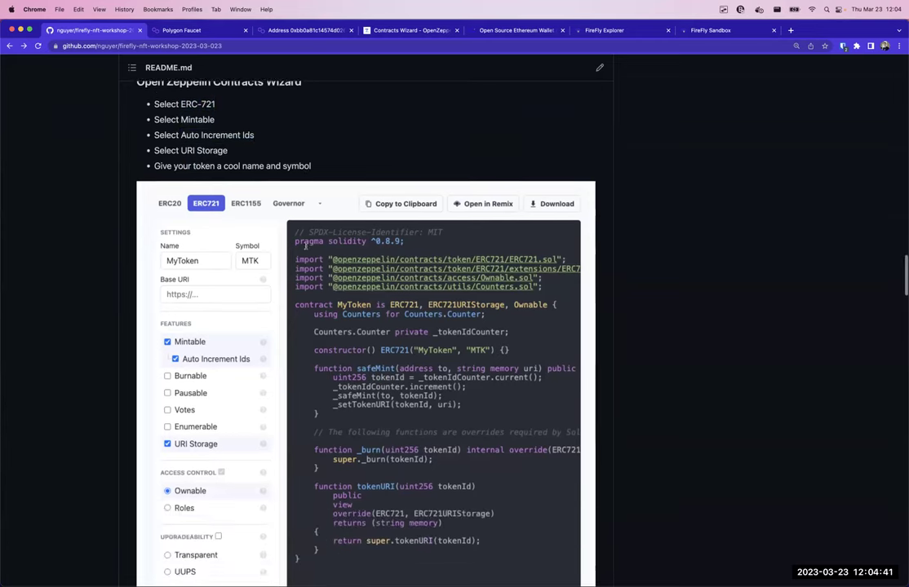
pyautogui.scroll(2, 338, 156)
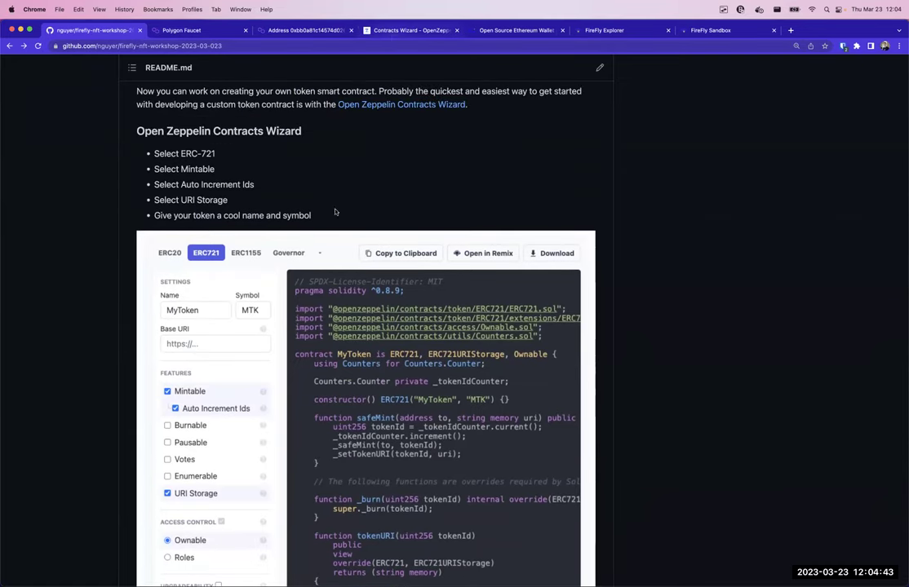
pyautogui.press('super+4')
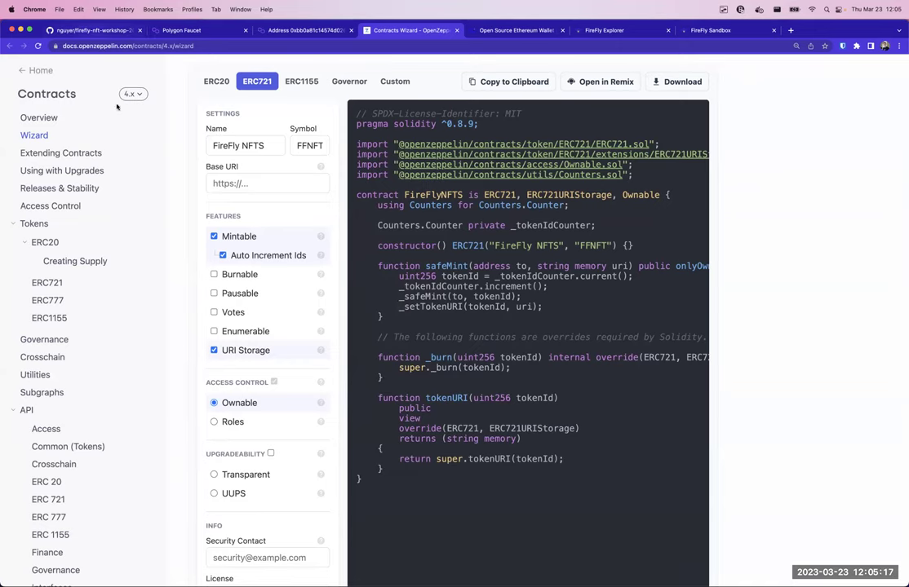
# - Check the README's compile instructions, open the FireFlyNFTS contract in Remix from the Contracts Wizard, and compile it
pyautogui.press('super+1')
pyautogui.scroll(-10, 175, 342)
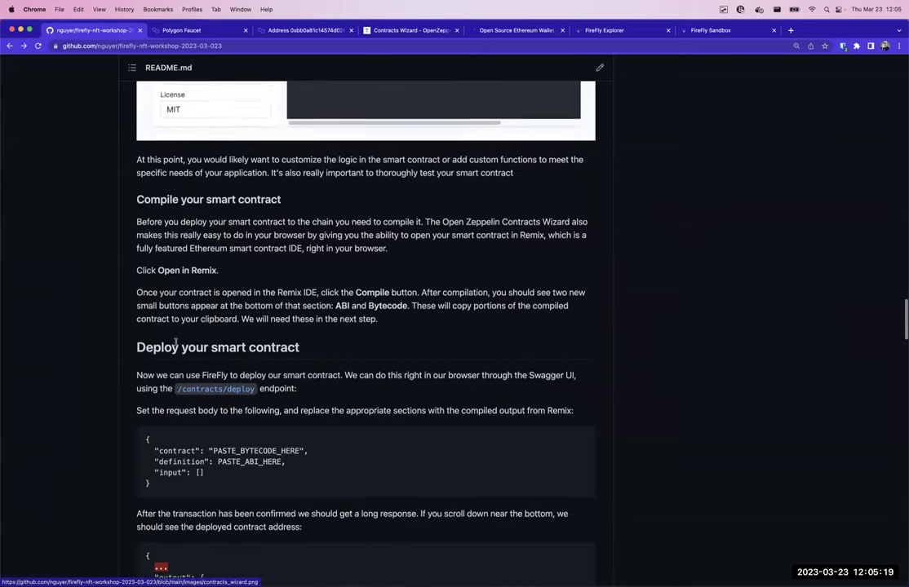
pyautogui.scroll(-2, 176, 343)
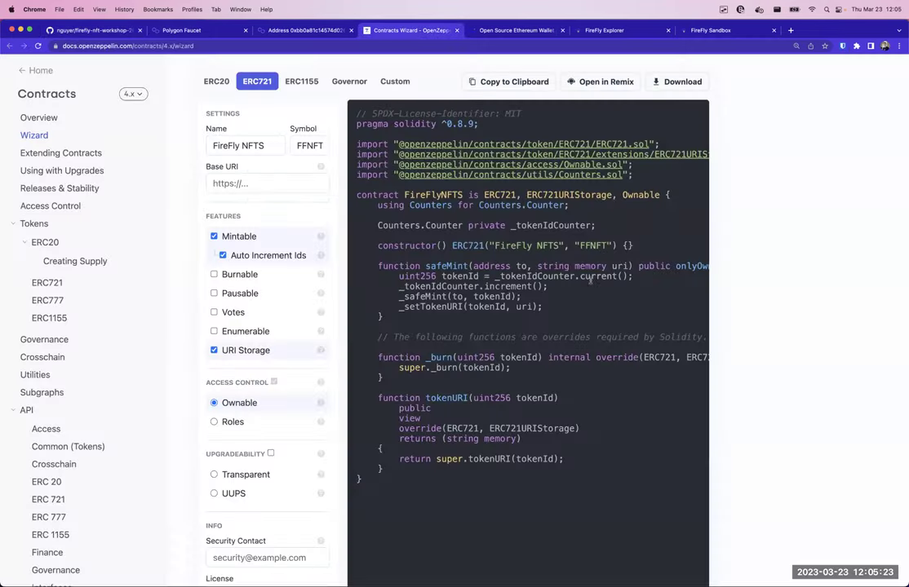
pyautogui.click(390, 31)
pyautogui.click(604, 83)
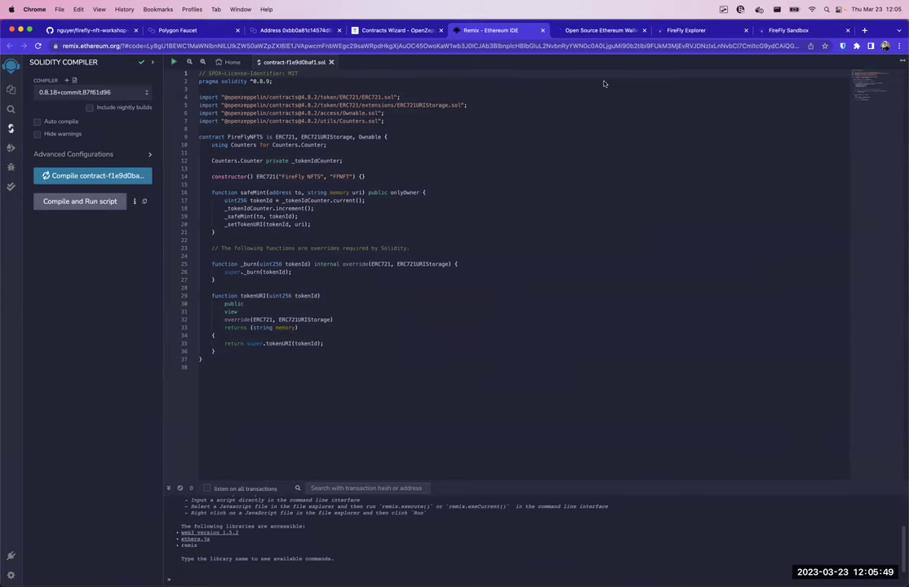
pyautogui.click(72, 181)
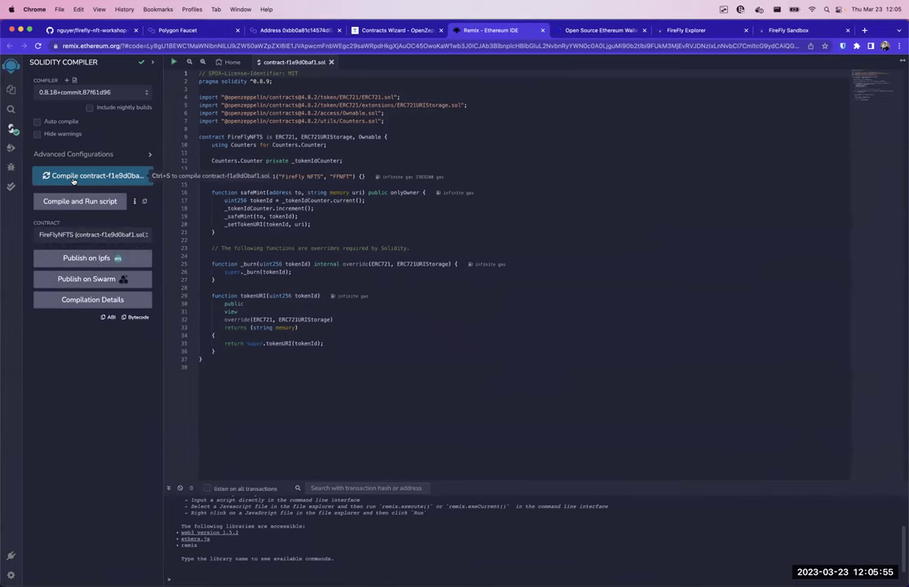
pyautogui.press('super+plus')
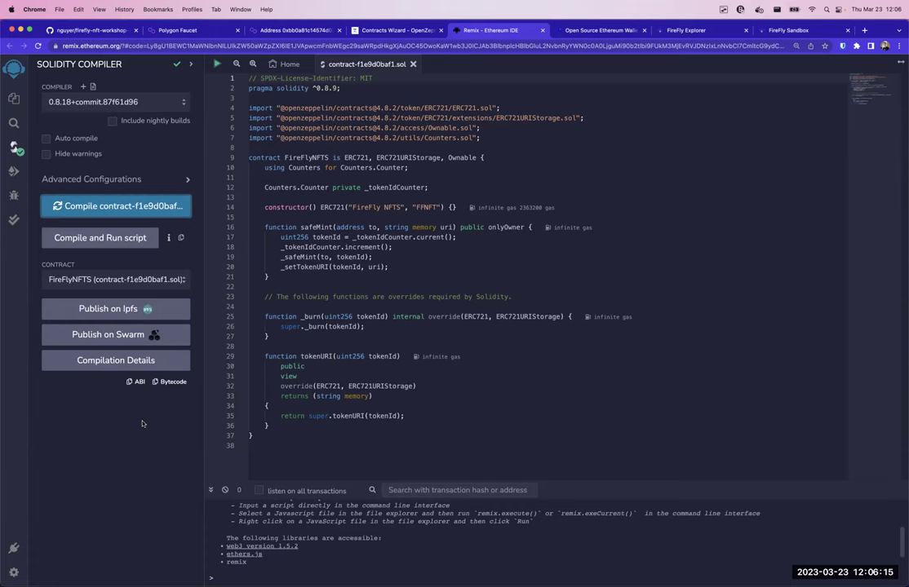
# - Open the README's /contracts/deploy endpoint in Swagger UI and make its request editable
pyautogui.click(82, 31)
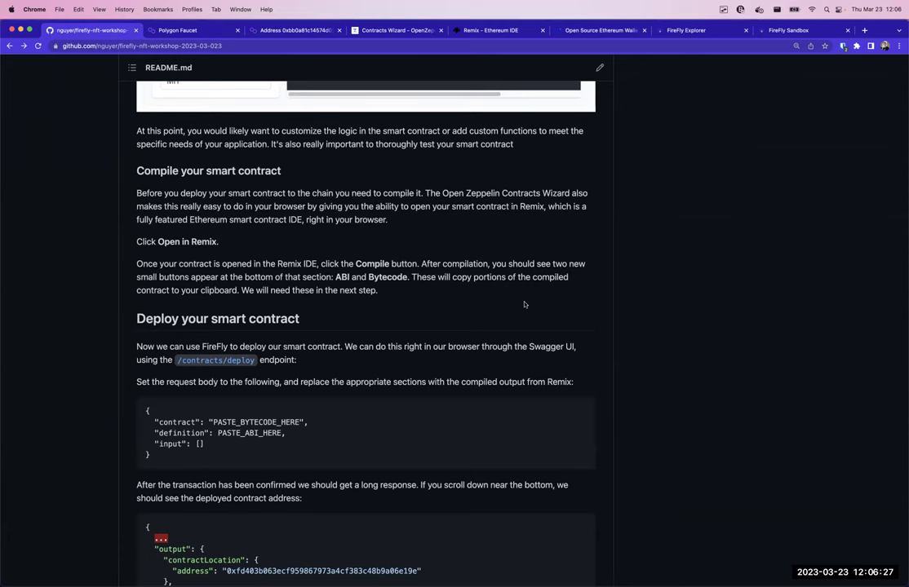
pyautogui.scroll(-3, 524, 305)
pyautogui.scroll(-2, 525, 304)
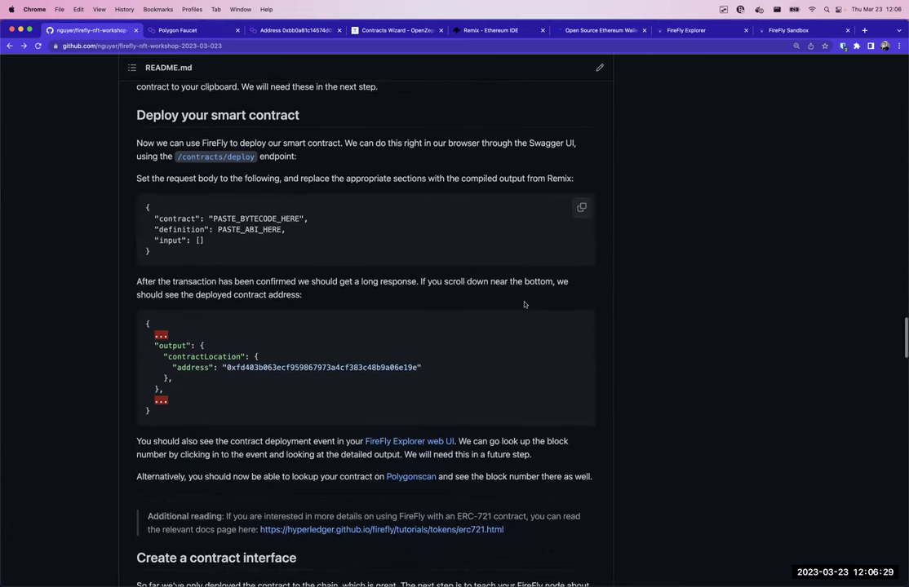
pyautogui.keyDown('super'); pyautogui.click(211, 155); pyautogui.keyUp('super')
pyautogui.click(184, 33)
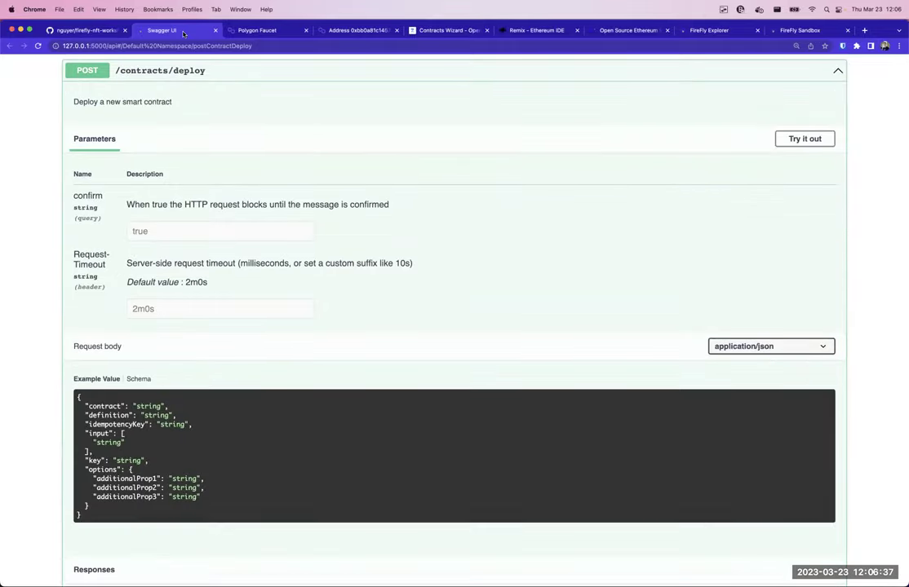
pyautogui.click(798, 141)
# - Replace the /contracts/deploy request body with the README's JSON template containing the contract, definition and input fields
pyautogui.click(66, 30)
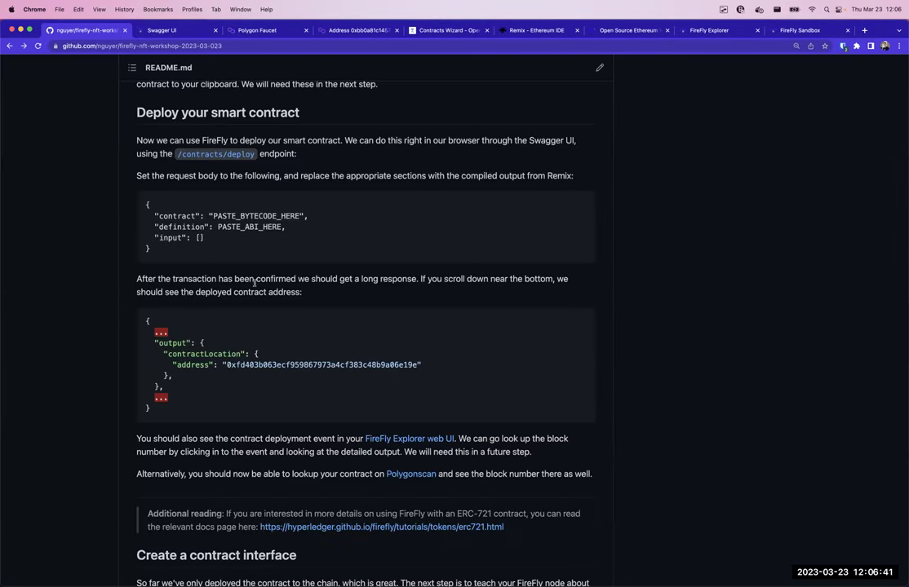
pyautogui.moveTo(132, 186); pyautogui.dragTo(221, 243)
pyautogui.click(221, 221)
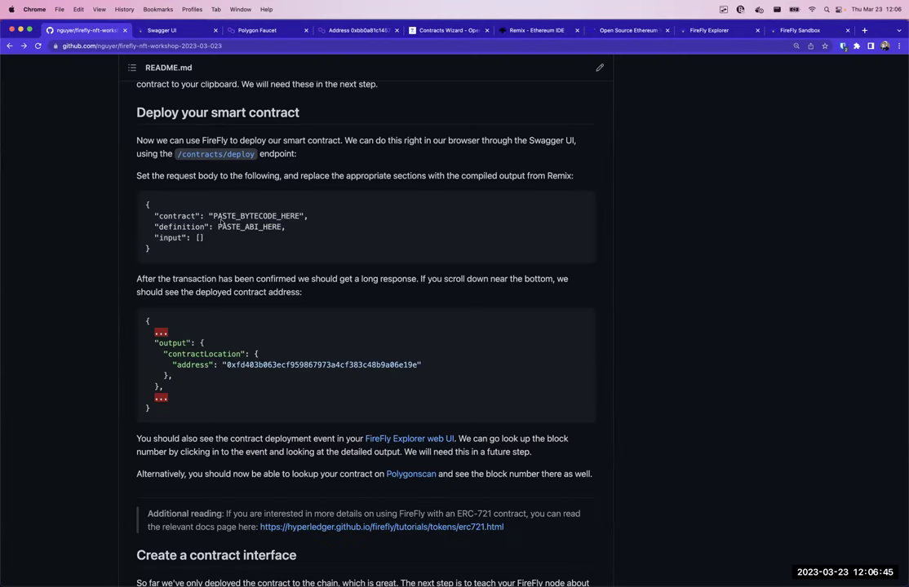
pyautogui.click(581, 204)
pyautogui.click(161, 31)
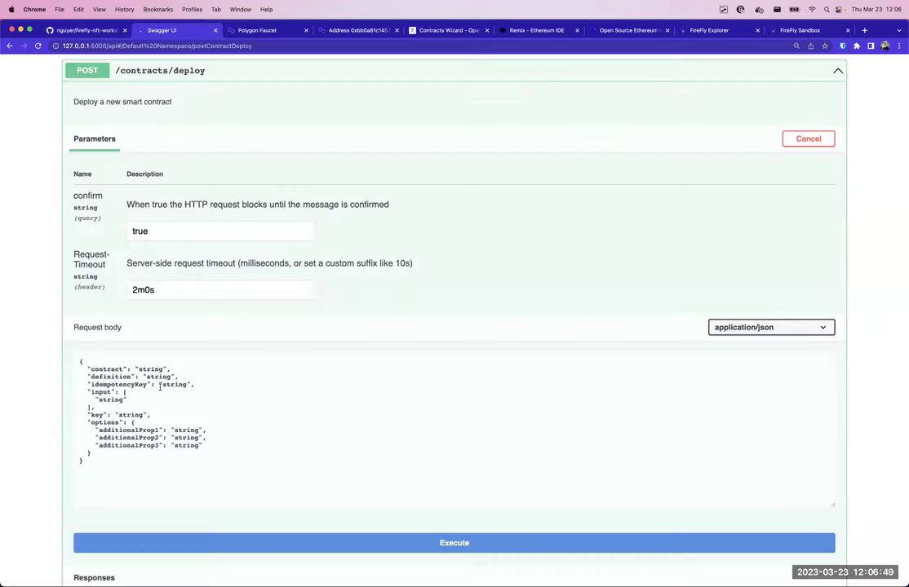
pyautogui.click(168, 457)
pyautogui.press('super+a')
pyautogui.click(232, 453)
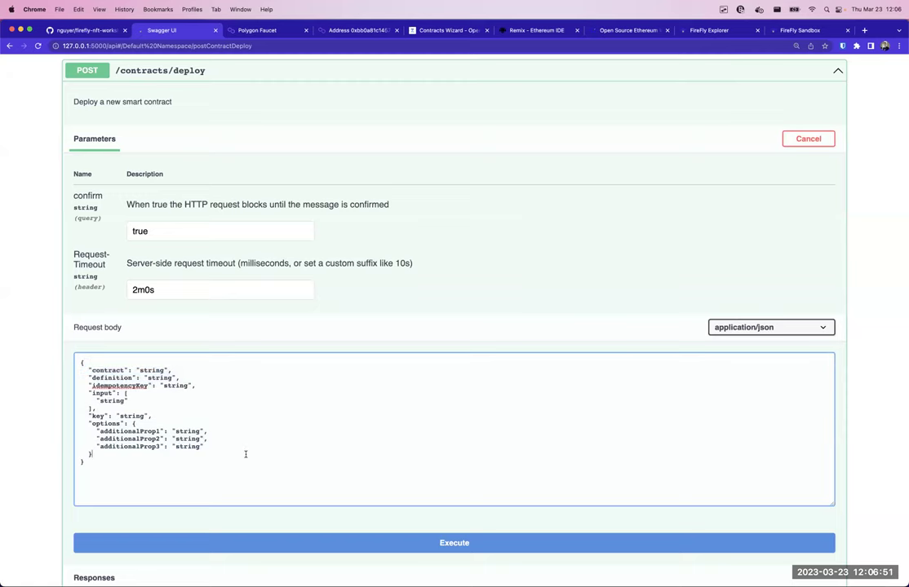
pyautogui.scroll(-2, 243, 378)
pyautogui.click(243, 377)
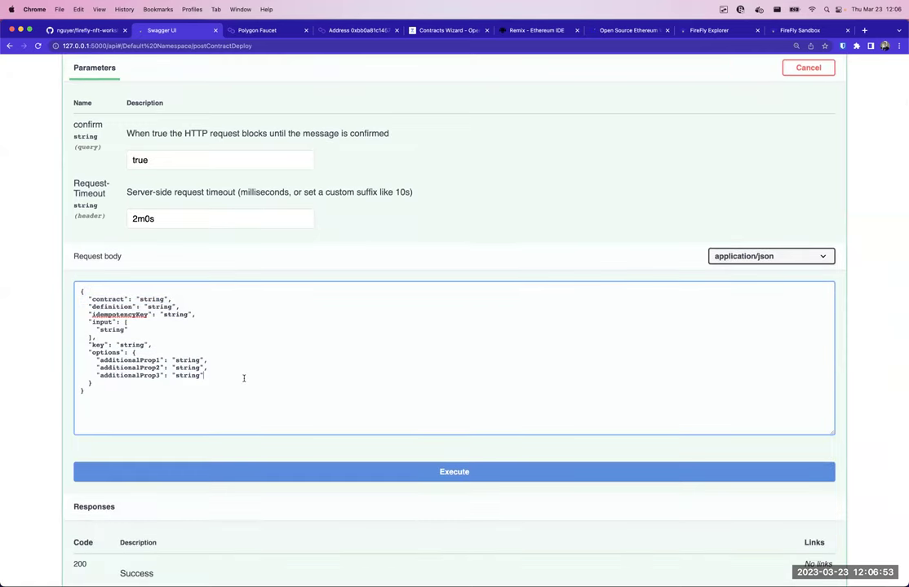
pyautogui.press('super+a')
pyautogui.press('super+v')
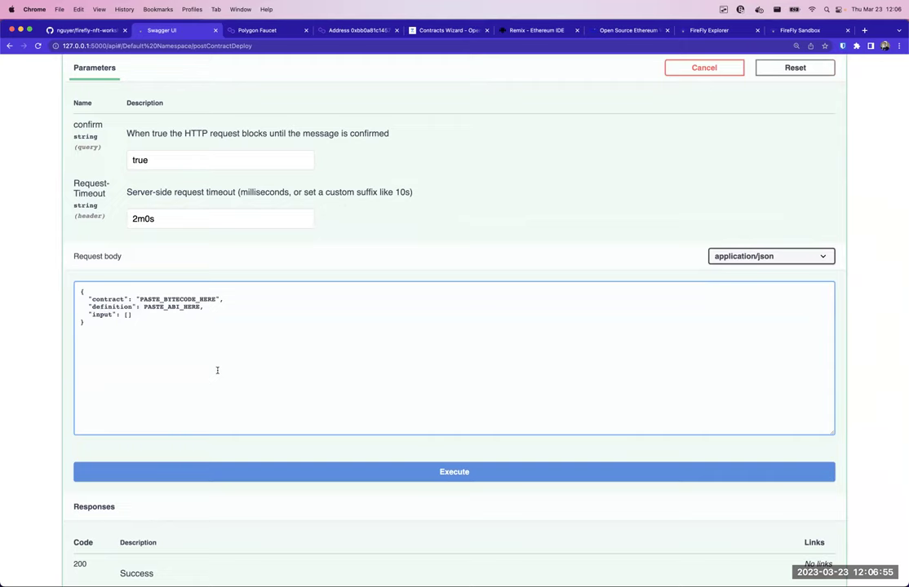
# - Replace PASTE_BYTECODE_HERE in the request body with the compiled contract's bytecode copied from Remix
pyautogui.doubleClick(173, 306)
pyautogui.click(224, 320)
pyautogui.doubleClick(196, 300)
pyautogui.doubleClick(196, 307)
pyautogui.doubleClick(198, 302)
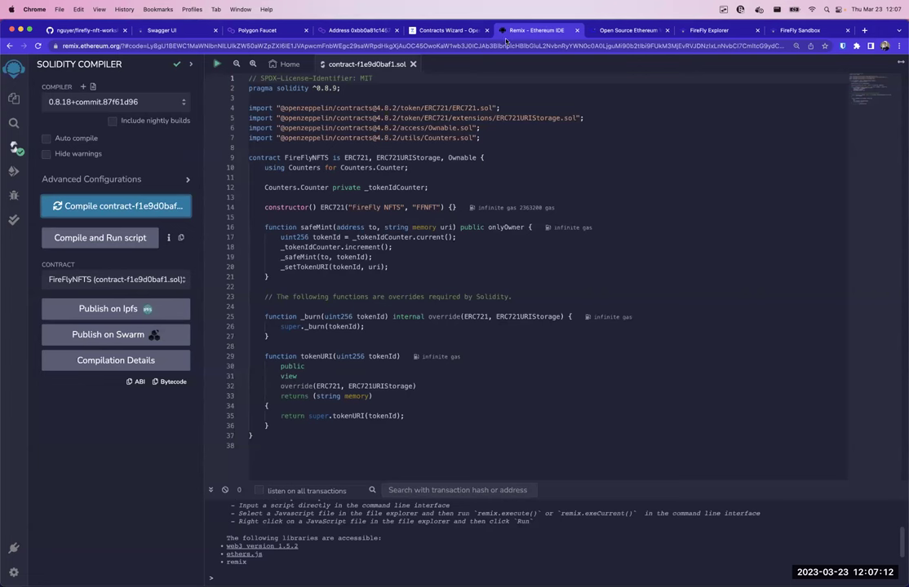
pyautogui.click(534, 31)
pyautogui.click(159, 381)
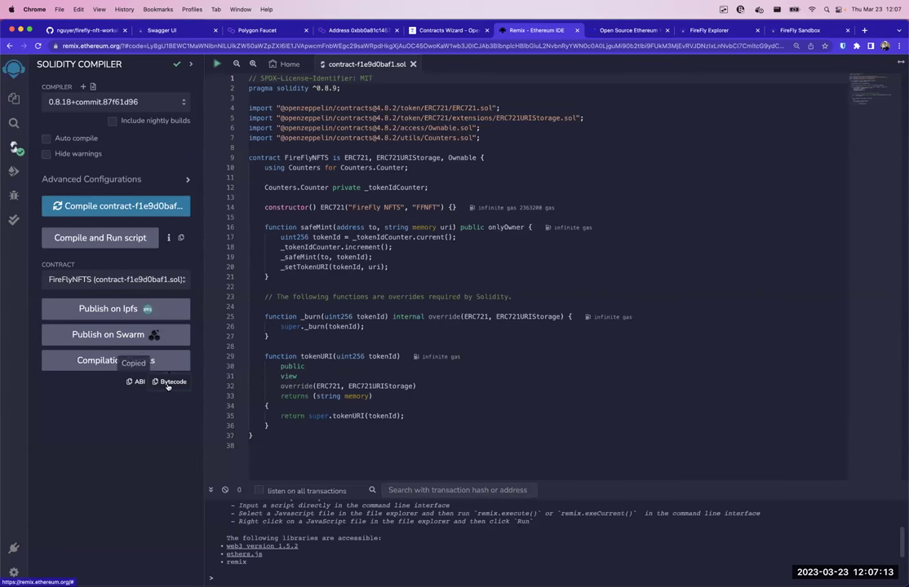
pyautogui.click(168, 30)
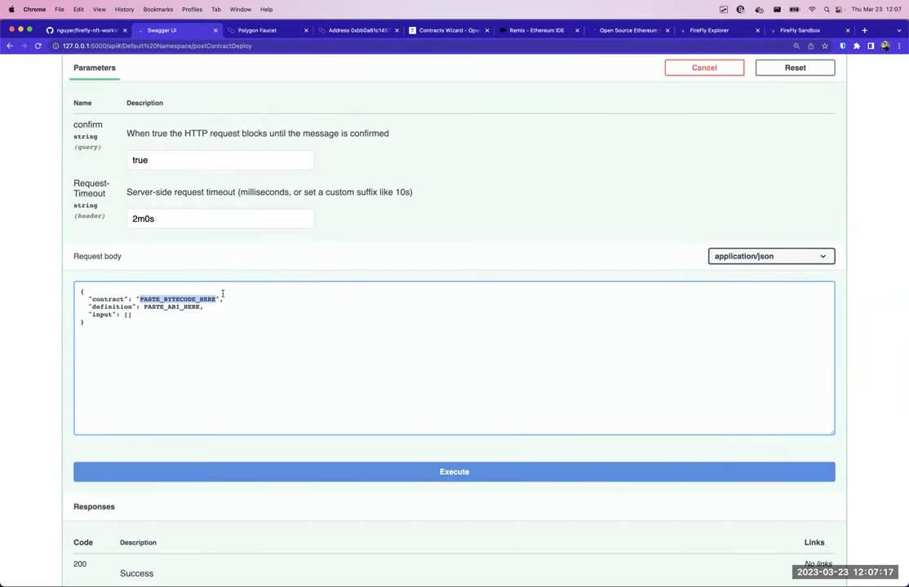
pyautogui.press('super+v')
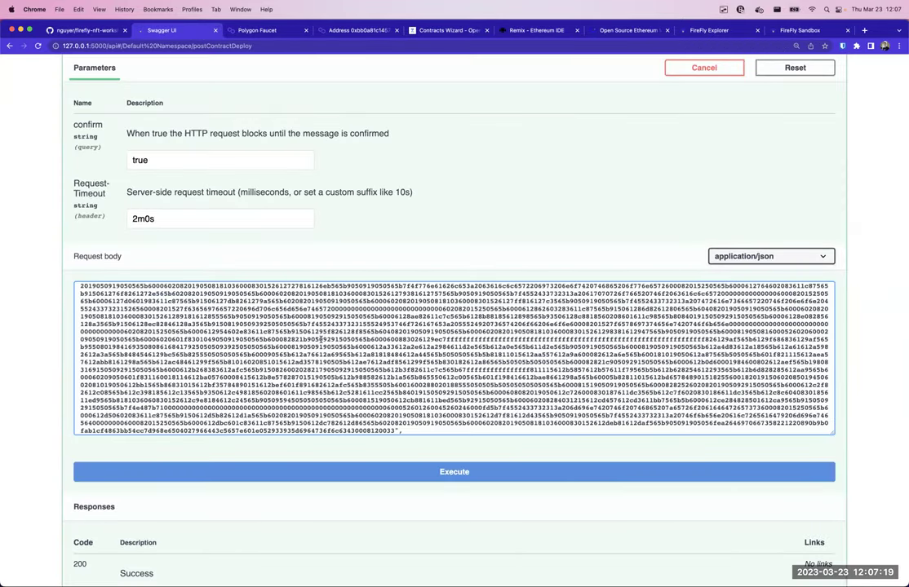
# - Examine the request body from the start of the contract bytecode to the definition's PASTE_ABI_HERE placeholder
pyautogui.scroll(5, 321, 339)
pyautogui.scroll(5, 321, 339)
pyautogui.scroll(-10, 321, 340)
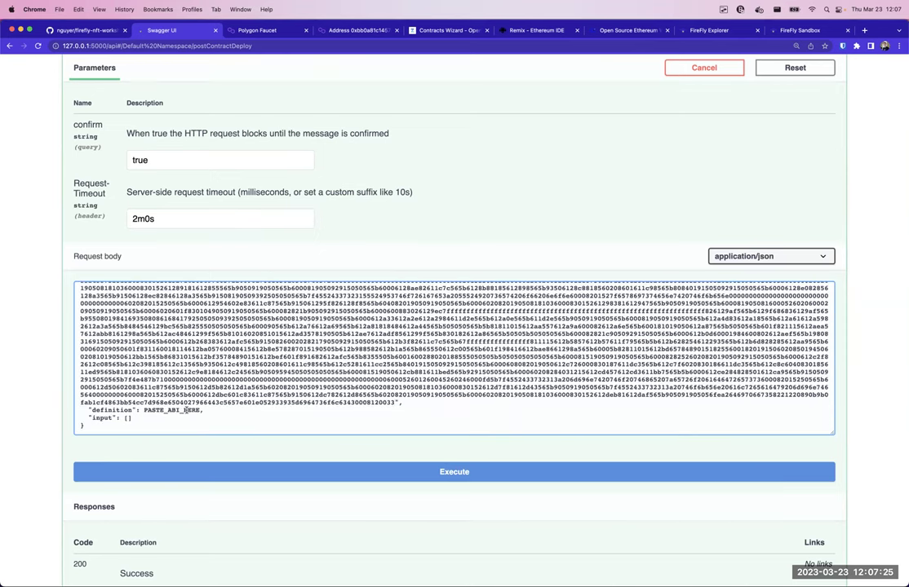
pyautogui.doubleClick(186, 411)
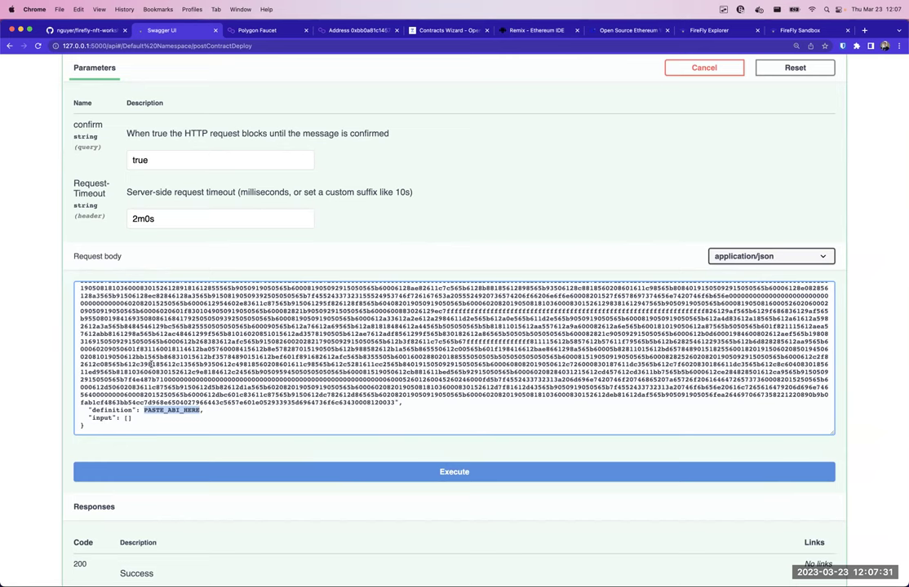
pyautogui.scroll(15, 150, 365)
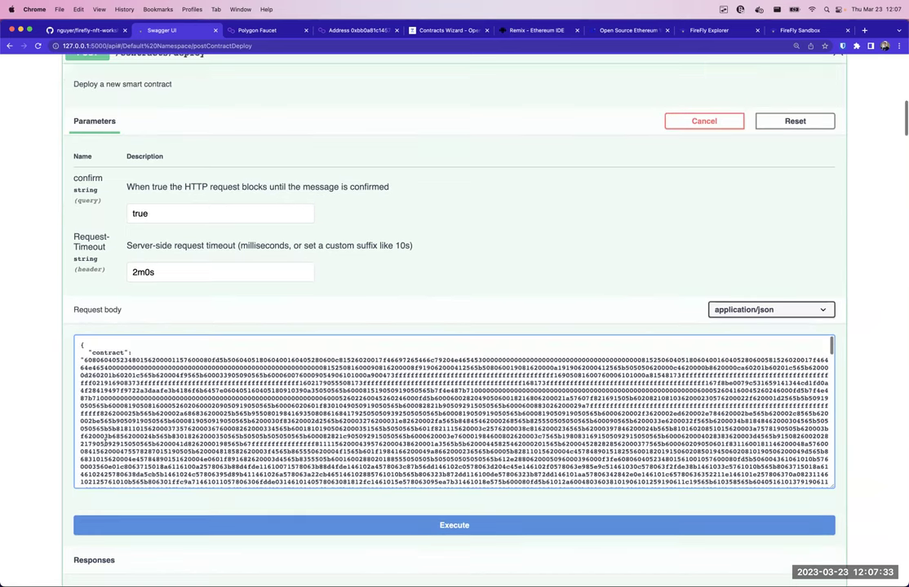
pyautogui.scroll(3, 104, 436)
pyautogui.scroll(-2, 98, 424)
pyautogui.scroll(1, 82, 417)
pyautogui.scroll(-3, 43, 413)
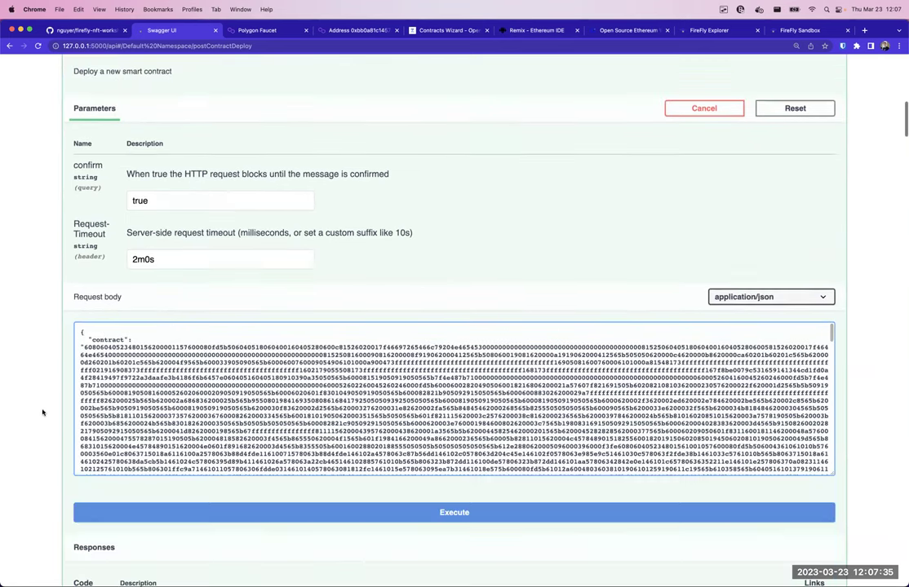
pyautogui.scroll(-3, 42, 413)
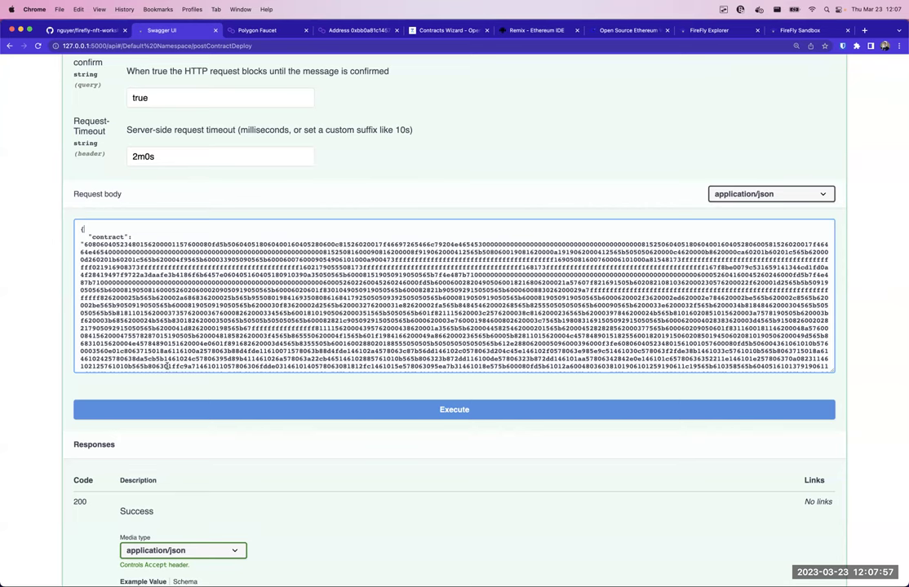
pyautogui.scroll(-3, 165, 306)
pyautogui.scroll(-5, 188, 349)
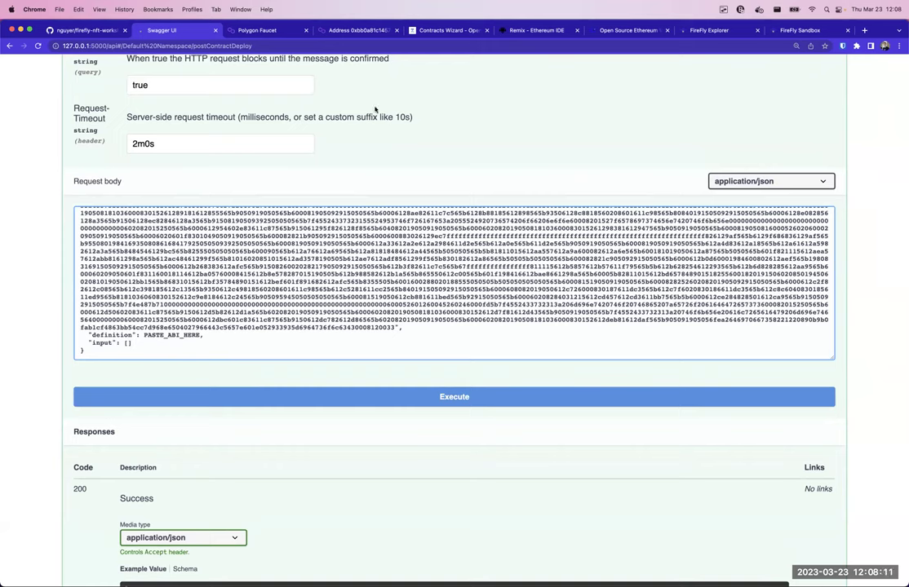
# - Replace PASTE_ABI_HERE in the request body's definition field with the compiled contract's ABI copied from Remix
pyautogui.click(539, 33)
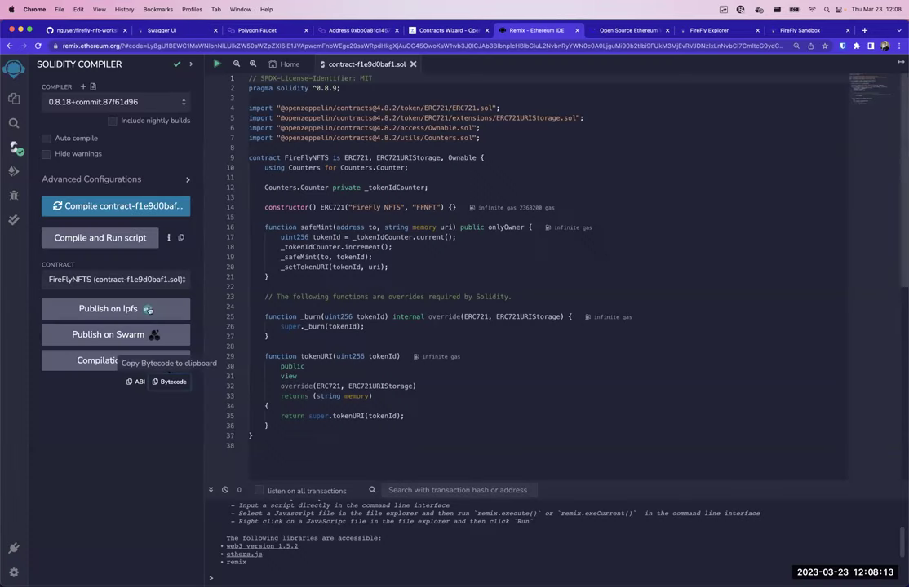
pyautogui.click(139, 382)
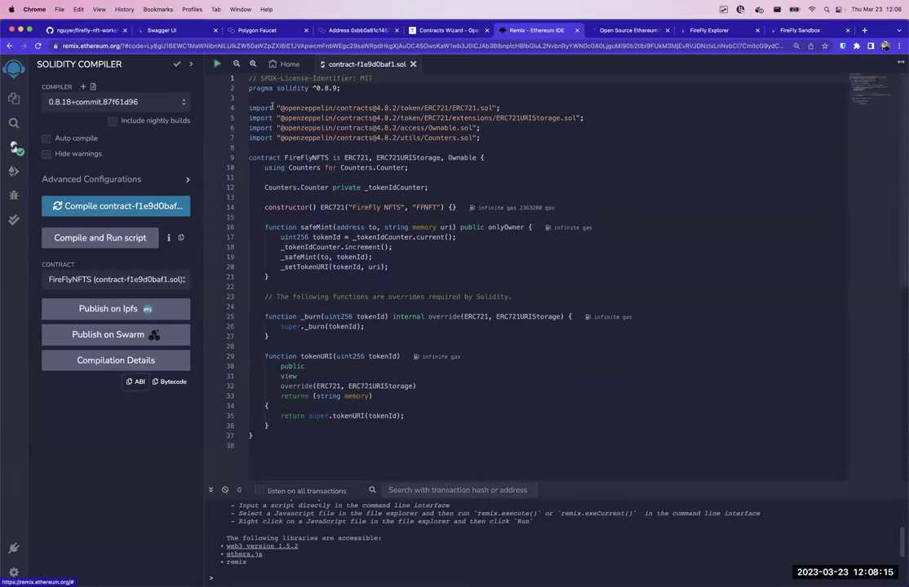
pyautogui.click(160, 30)
pyautogui.moveTo(144, 335); pyautogui.dragTo(200, 336)
pyautogui.press('BackSpace')
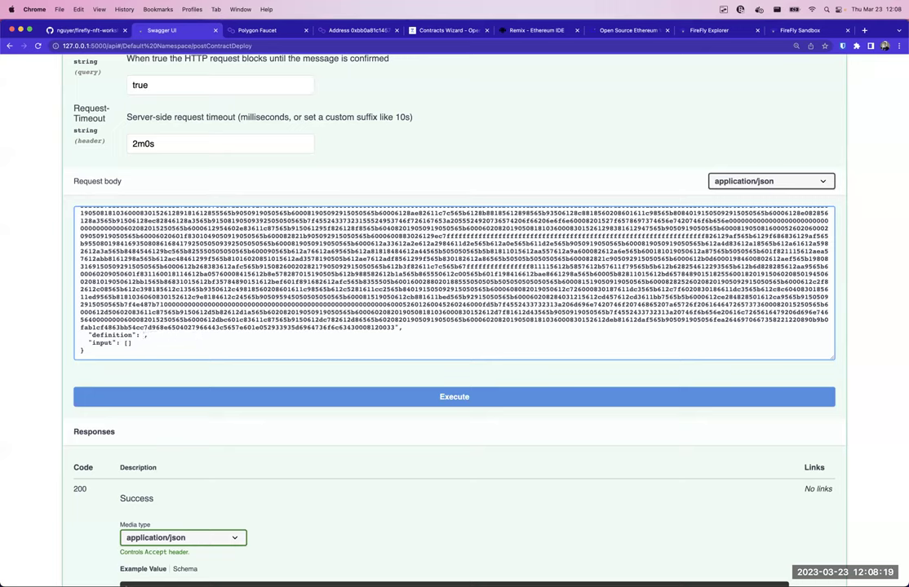
pyautogui.press('super+v')
pyautogui.scroll(-1, 72, 343)
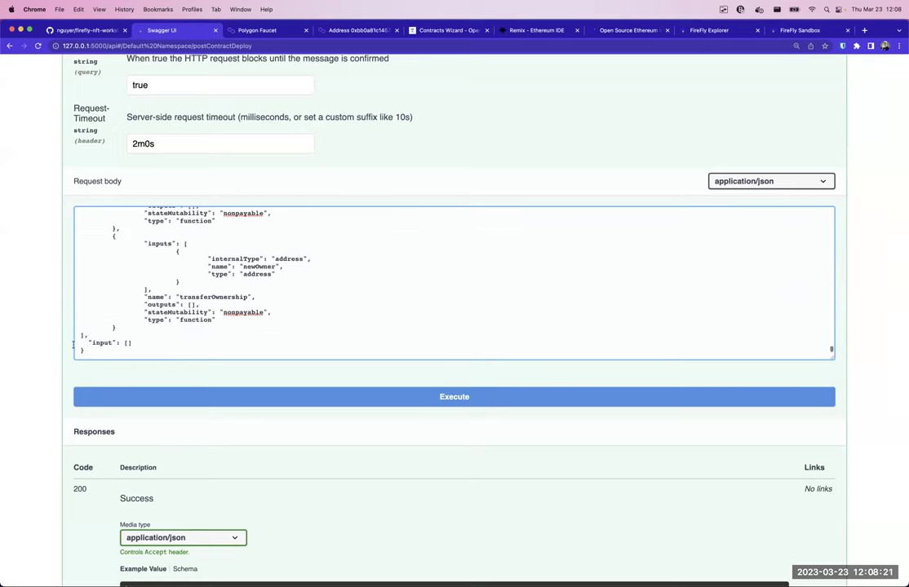
# - Check the start of the pasted ABI in the definition field and execute the /contracts/deploy request
pyautogui.scroll(10, 88, 330)
pyautogui.scroll(10, 89, 330)
pyautogui.scroll(10, 89, 330)
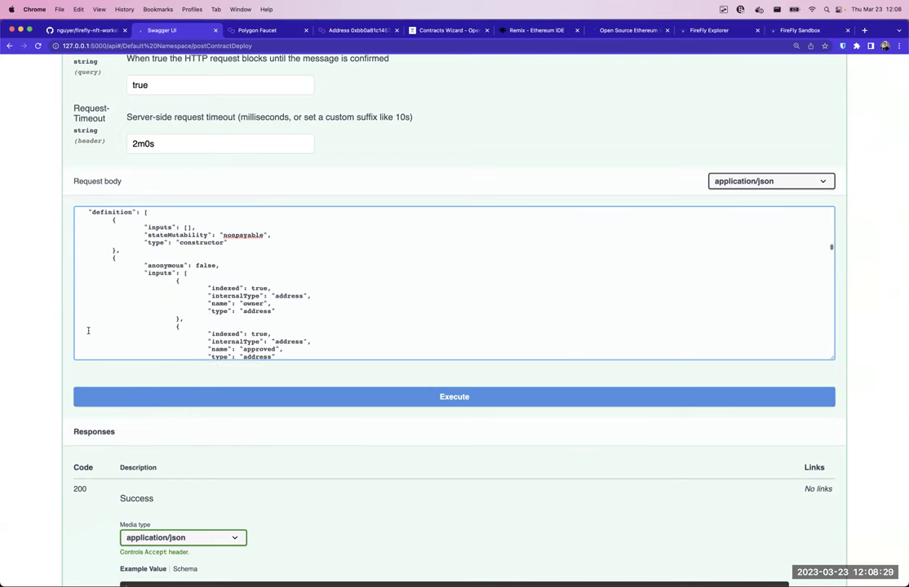
pyautogui.scroll(2, 88, 329)
pyautogui.click(144, 245)
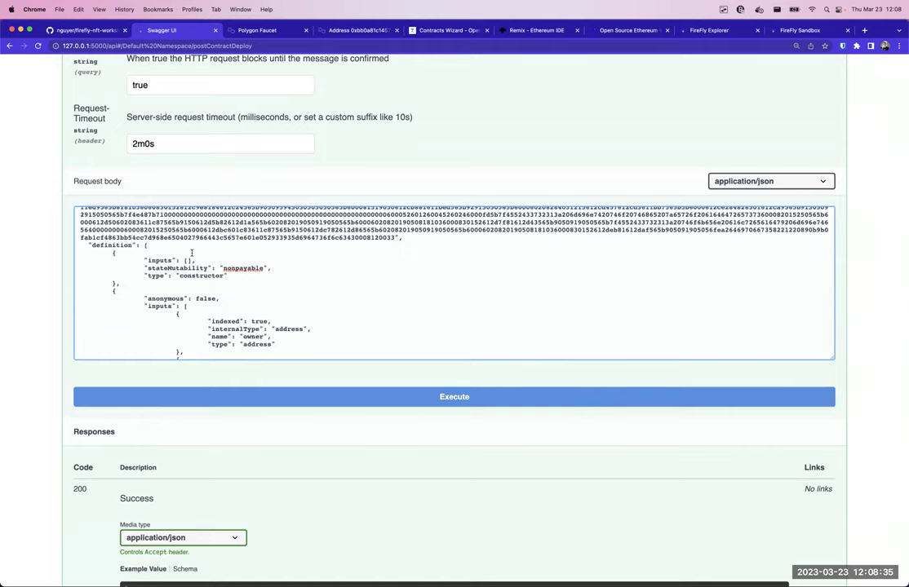
pyautogui.scroll(-3, 402, 131)
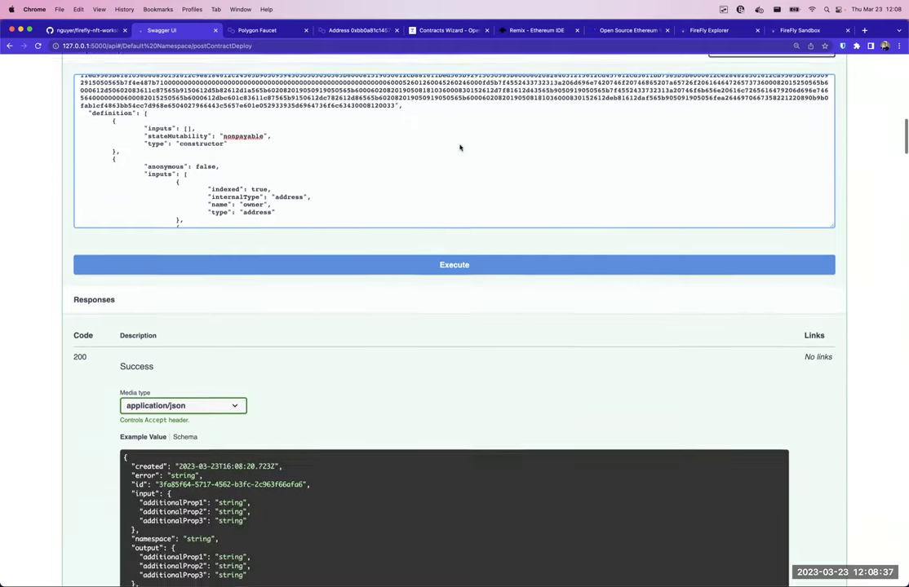
pyautogui.click(398, 266)
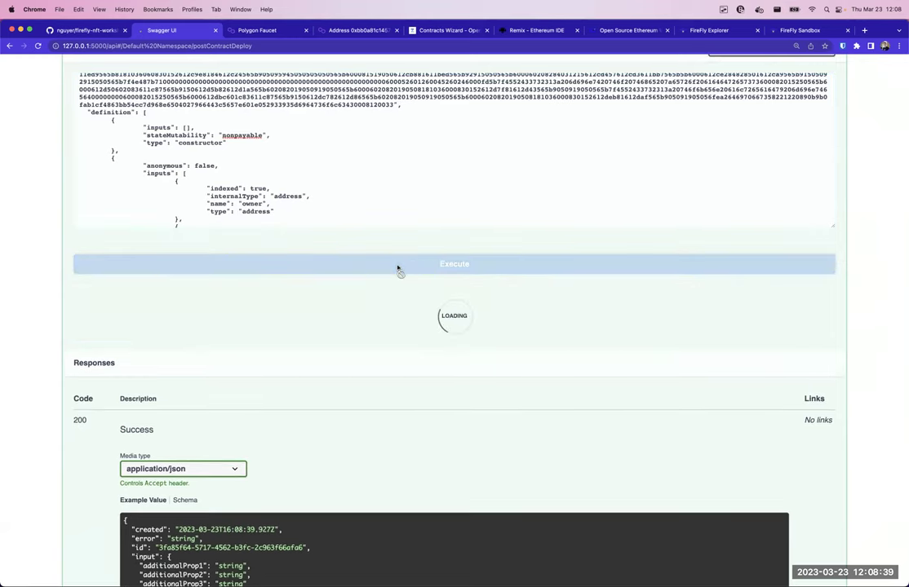
pyautogui.scroll(-1, 398, 269)
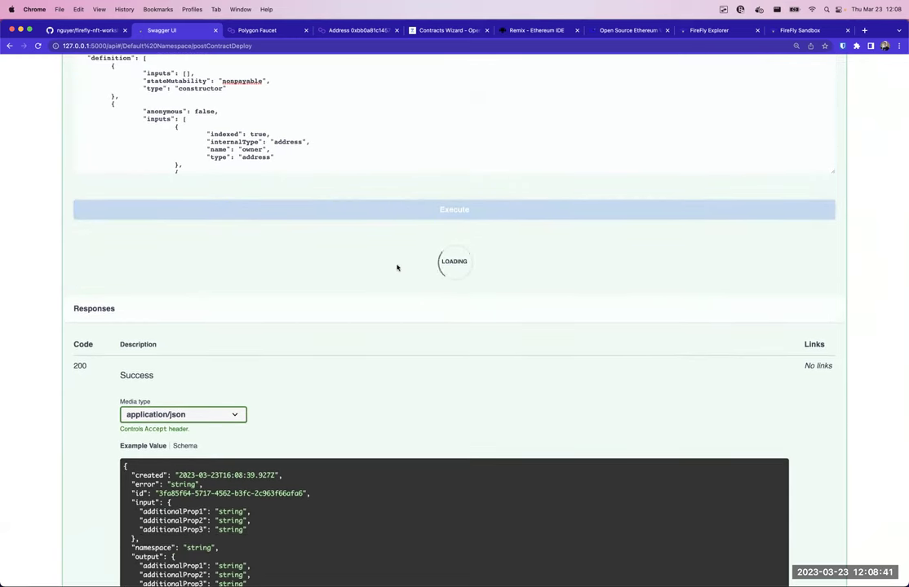
# - Review the confirm and Request-Timeout parameters of the /contracts/deploy request
pyautogui.scroll(10, 398, 267)
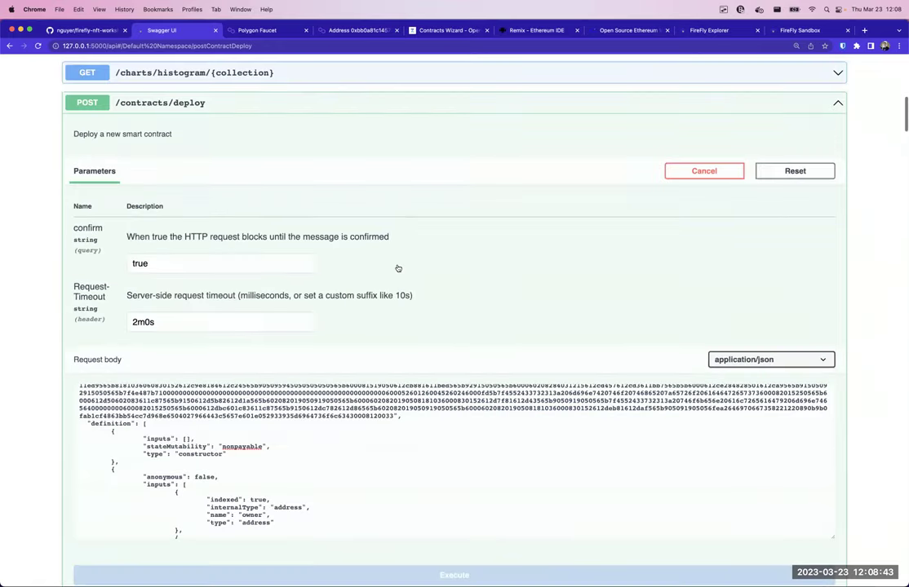
pyautogui.scroll(-5, 397, 267)
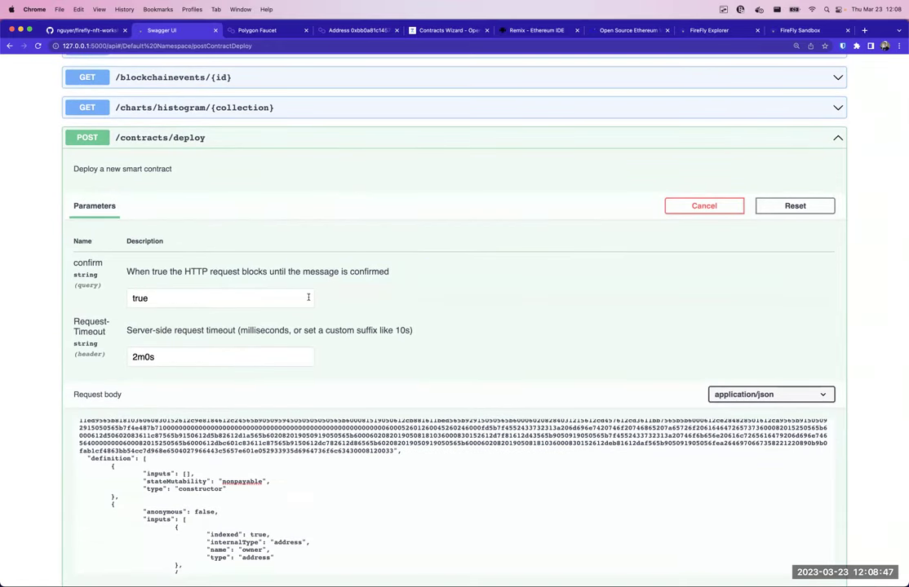
pyautogui.scroll(-1, 365, 300)
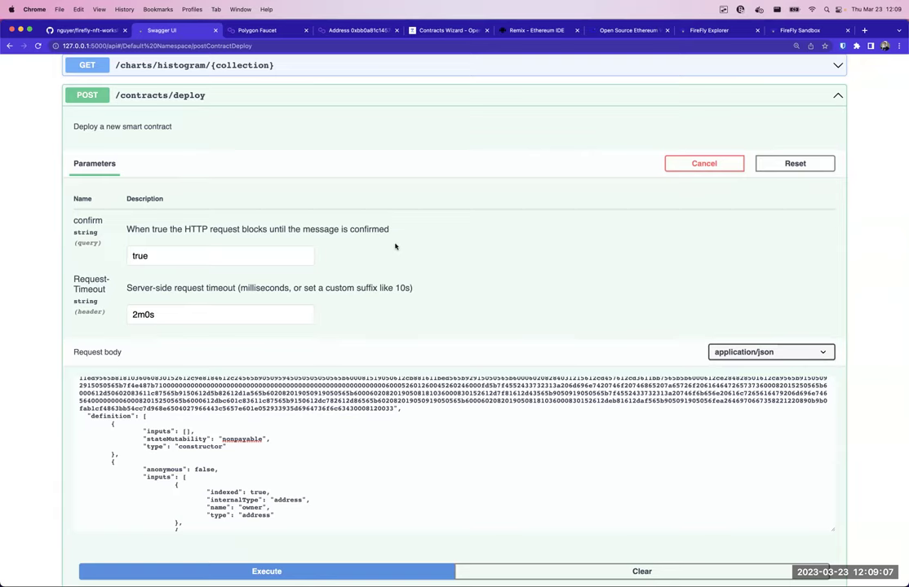
pyautogui.scroll(-1, 395, 246)
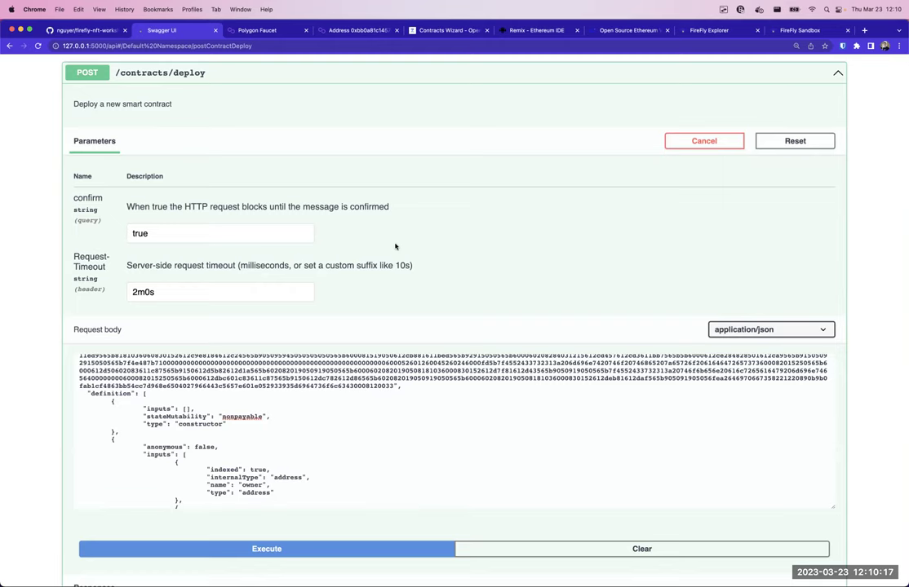
pyautogui.scroll(-1, 394, 246)
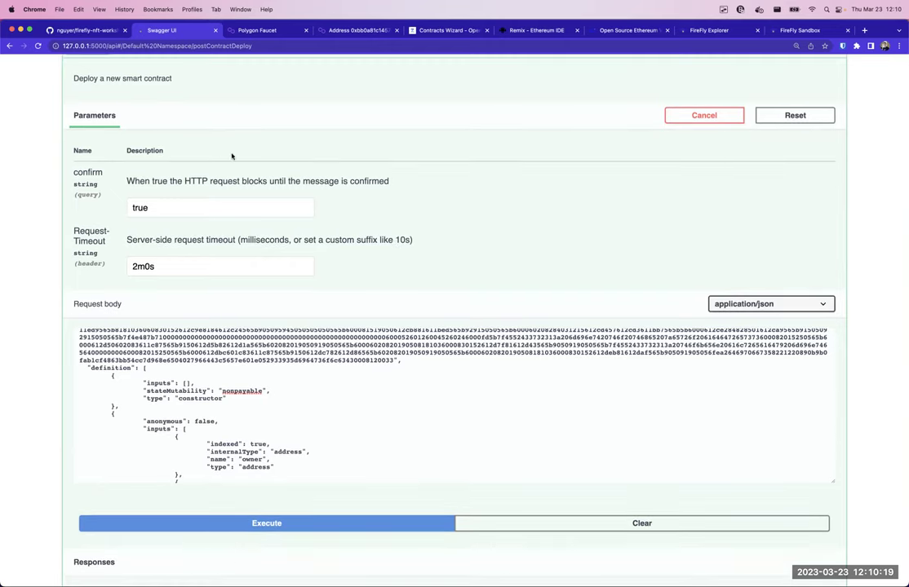
# - Locate the README's /contracts/deploy link and its matching endpoint in Swagger UI, collapsing and reopening the endpoint
pyautogui.click(86, 31)
pyautogui.scroll(1, 81, 209)
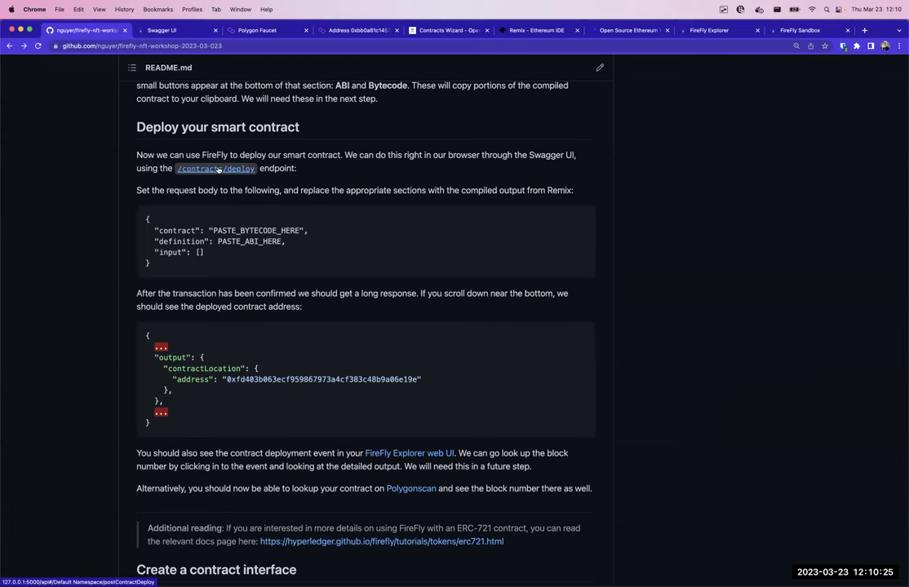
pyautogui.click(164, 31)
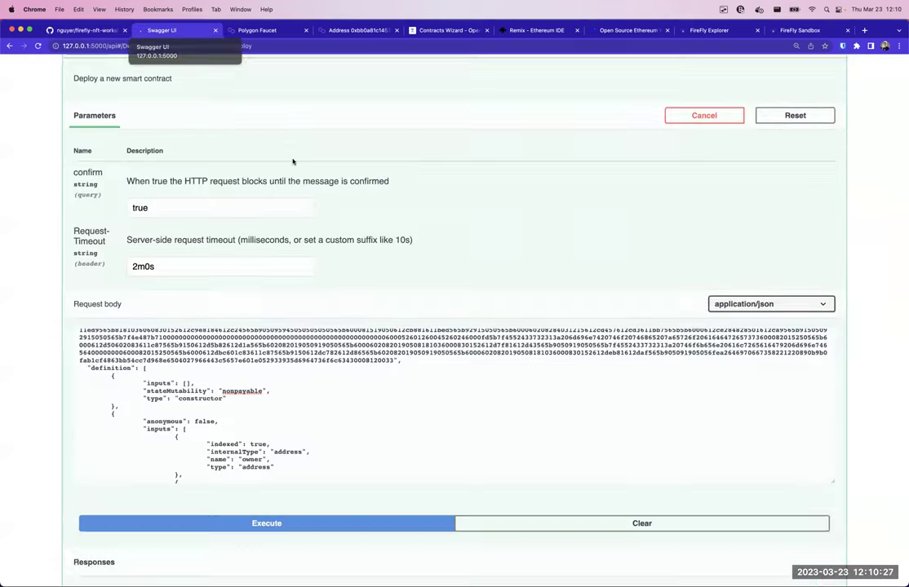
pyautogui.scroll(4, 302, 175)
pyautogui.scroll(-3, 304, 183)
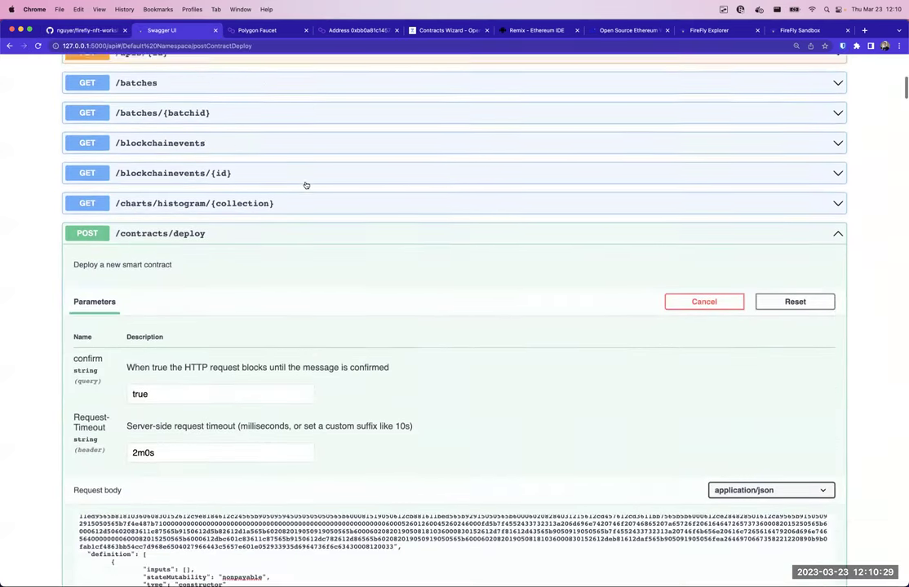
pyautogui.scroll(-1, 306, 184)
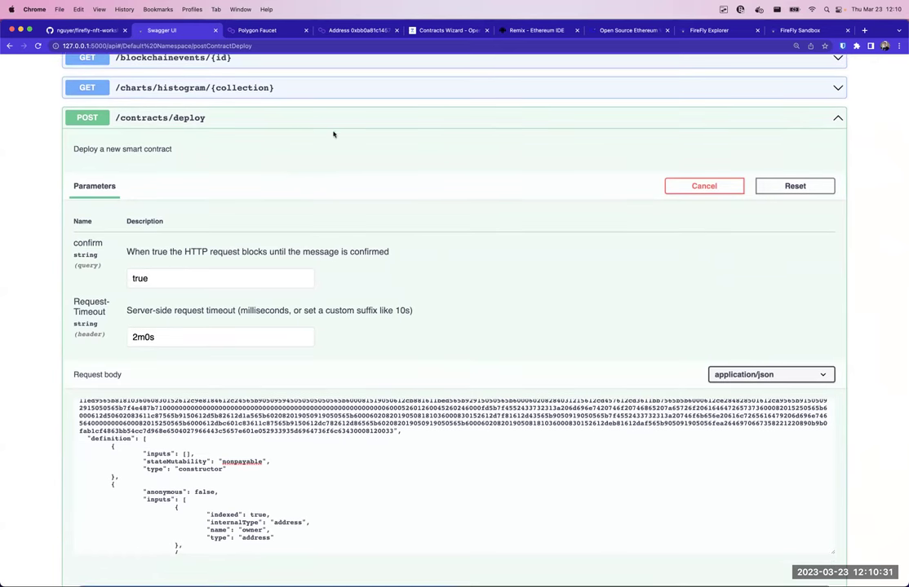
pyautogui.click(336, 124)
pyautogui.click(336, 124)
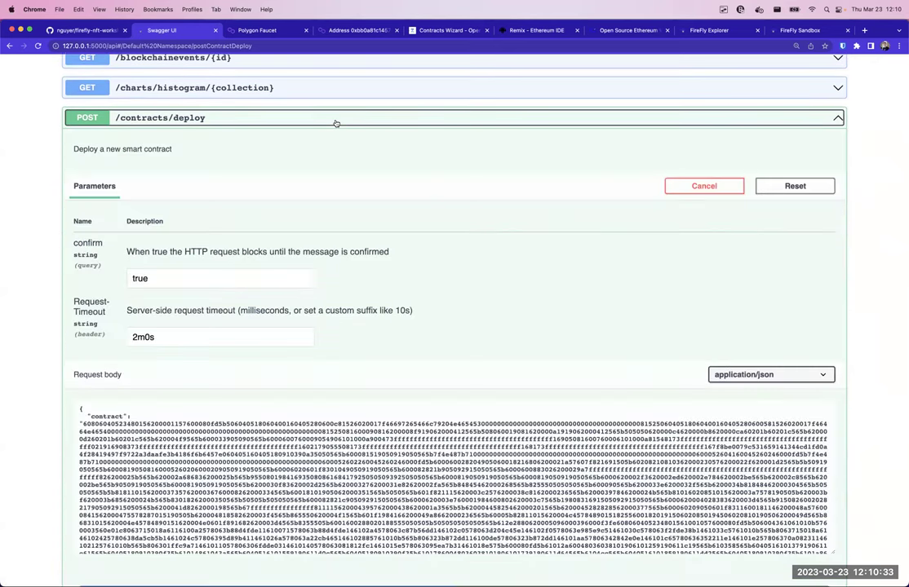
# - Review the deploy endpoint's request body from its opening brace through the contract bytecode
pyautogui.scroll(-1, 336, 125)
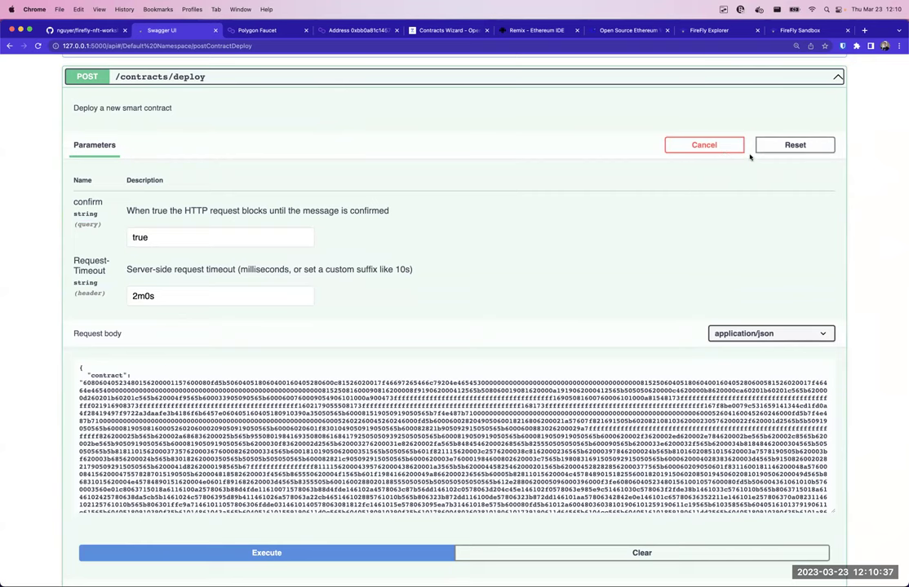
pyautogui.scroll(-2, 389, 306)
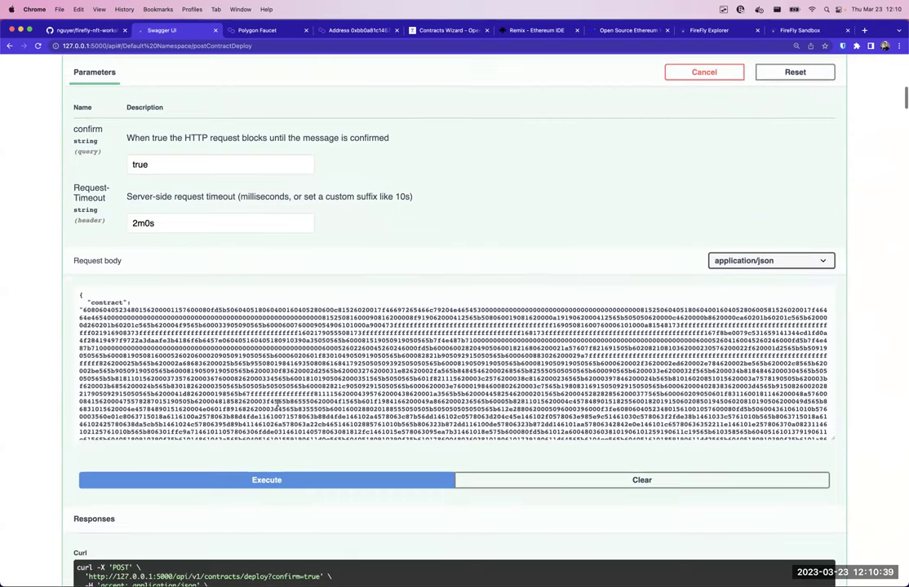
pyautogui.click(221, 299)
pyautogui.scroll(-1, 214, 326)
pyautogui.scroll(1, 208, 356)
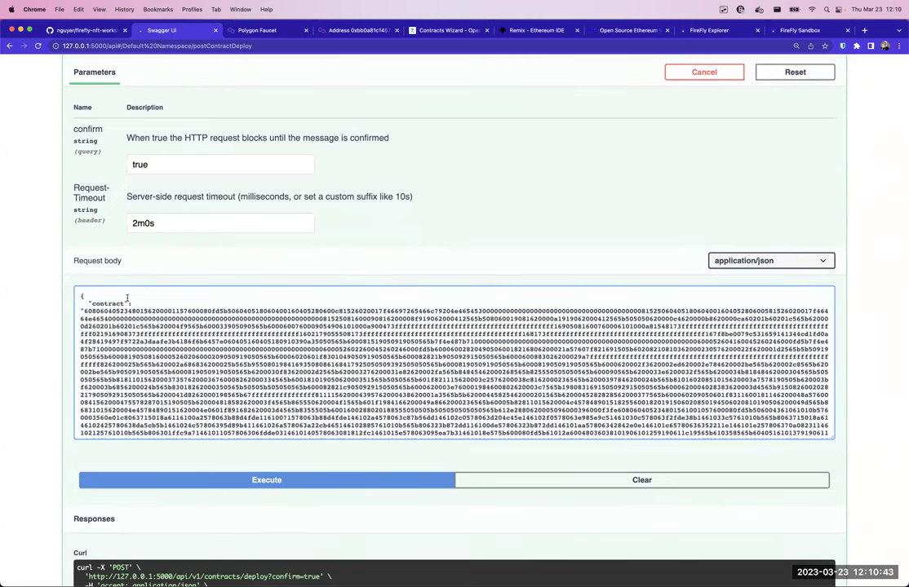
pyautogui.scroll(-1, 65, 244)
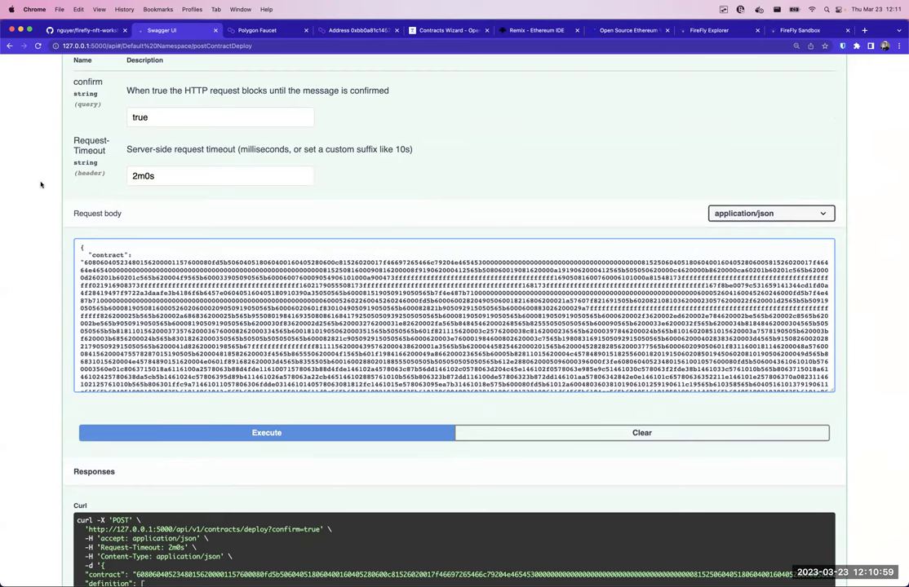
# - Compare the README template's PASTE_BYTECODE_HERE and PASTE_ABI_HERE placeholders with the request body and Remix's ABI and bytecode outputs
pyautogui.click(91, 31)
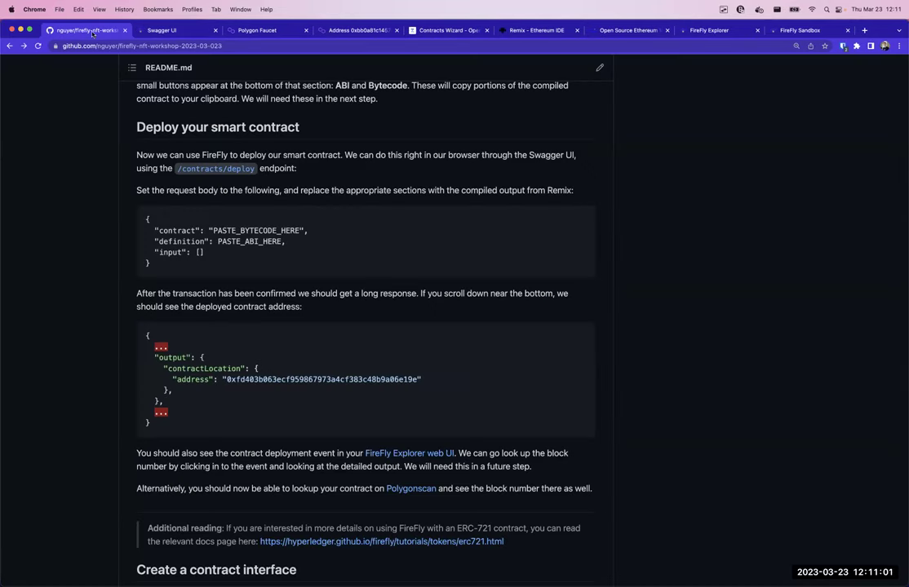
pyautogui.moveTo(145, 214); pyautogui.dragTo(155, 265)
pyautogui.click(230, 232)
pyautogui.doubleClick(229, 233)
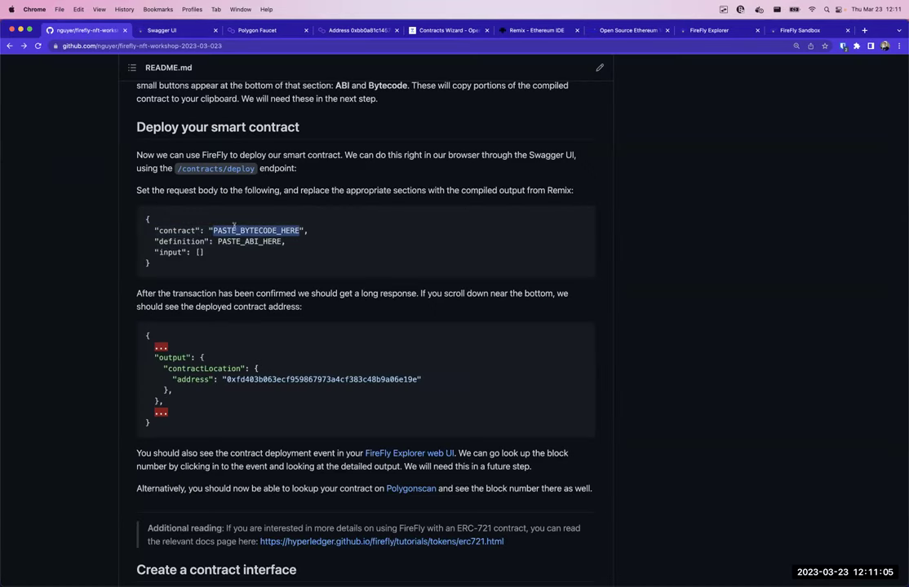
pyautogui.doubleClick(249, 241)
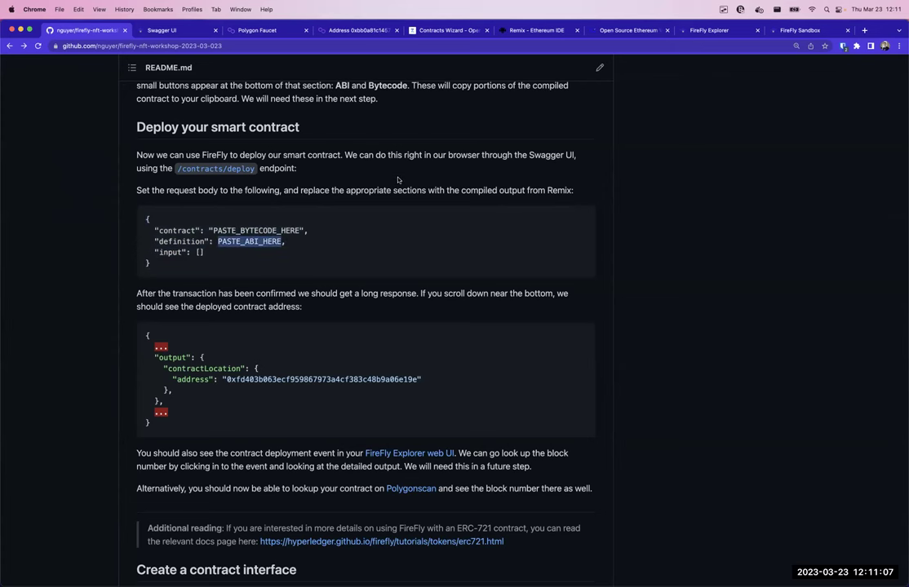
pyautogui.click(144, 24)
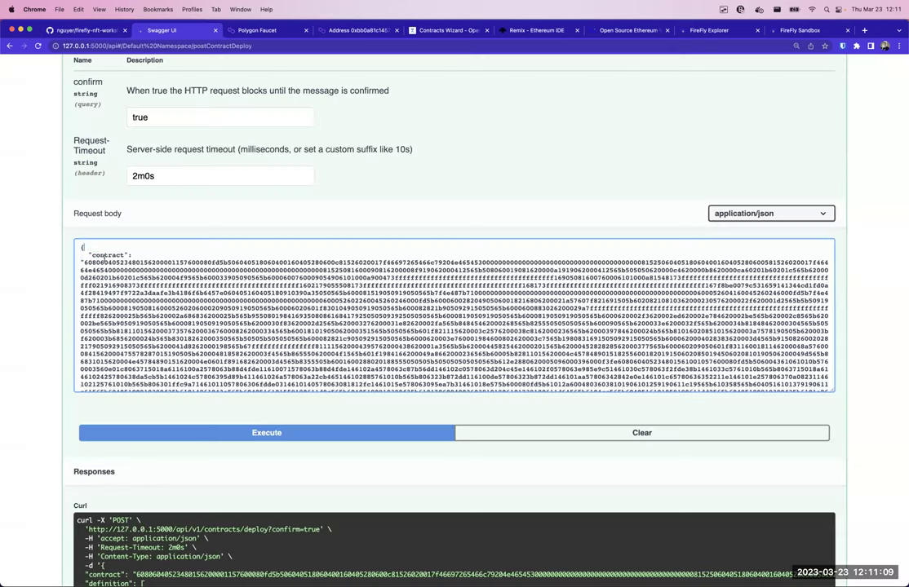
pyautogui.click(559, 31)
pyautogui.click(160, 384)
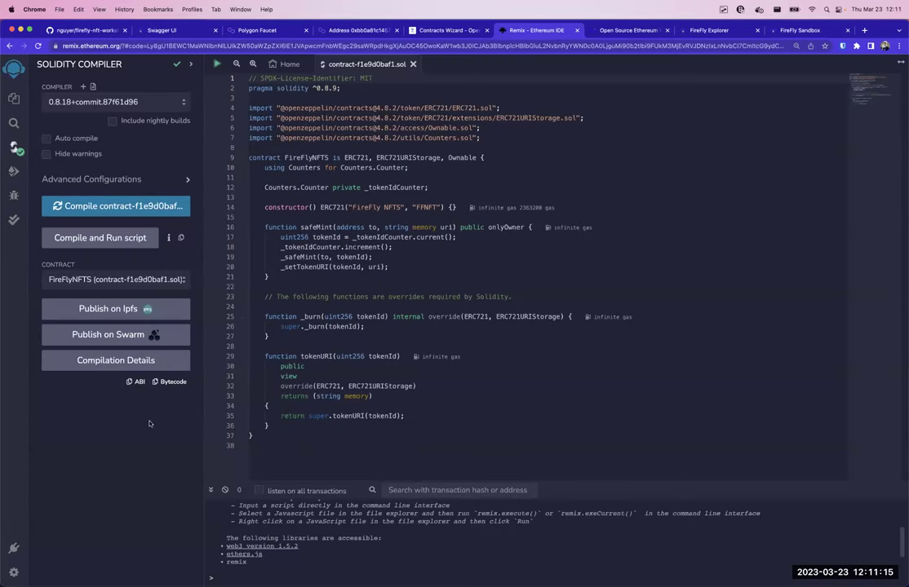
pyautogui.click(162, 30)
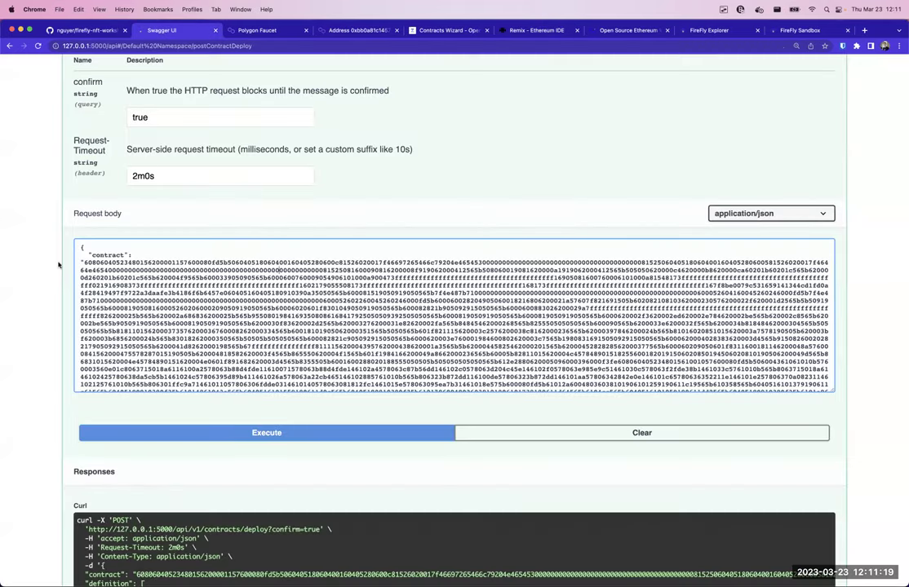
# - Review the deploy call's curl command, from the contract bytecode through the ABI definition and empty input array, down to the server response
pyautogui.scroll(-6, 58, 265)
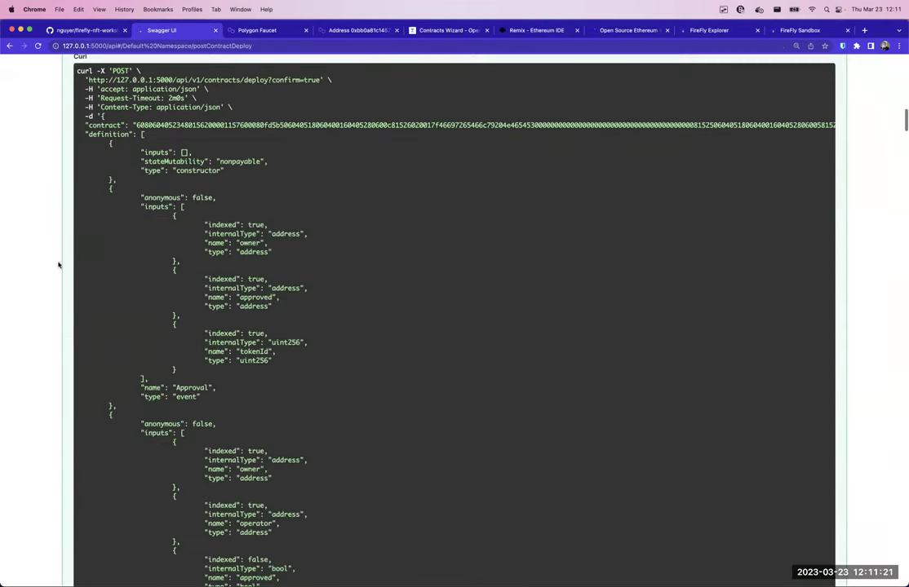
pyautogui.scroll(1, 58, 265)
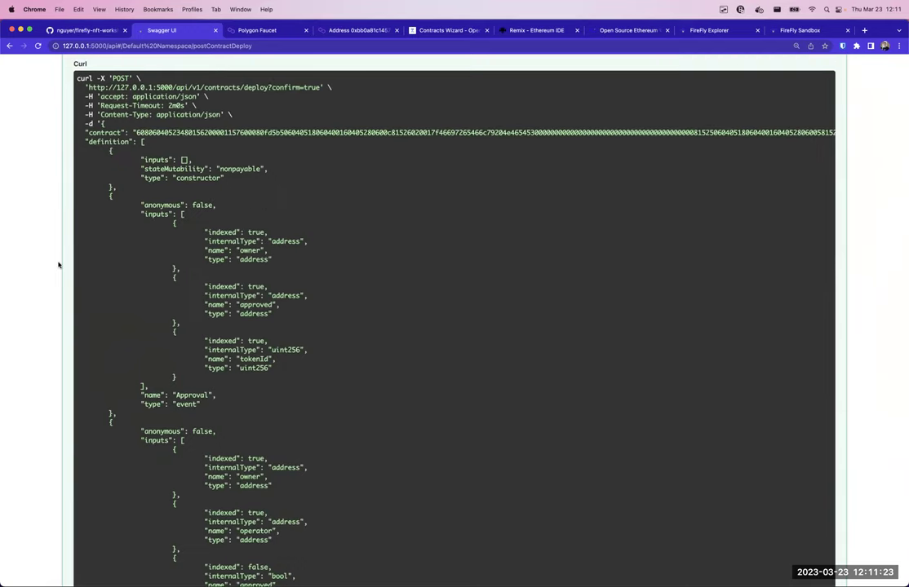
pyautogui.scroll(-10, 58, 264)
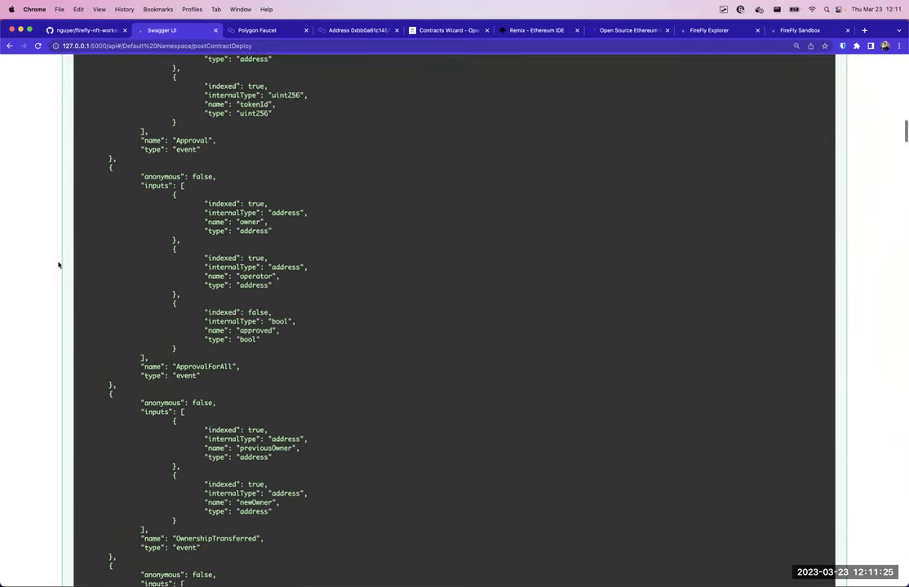
pyautogui.scroll(-15, 58, 265)
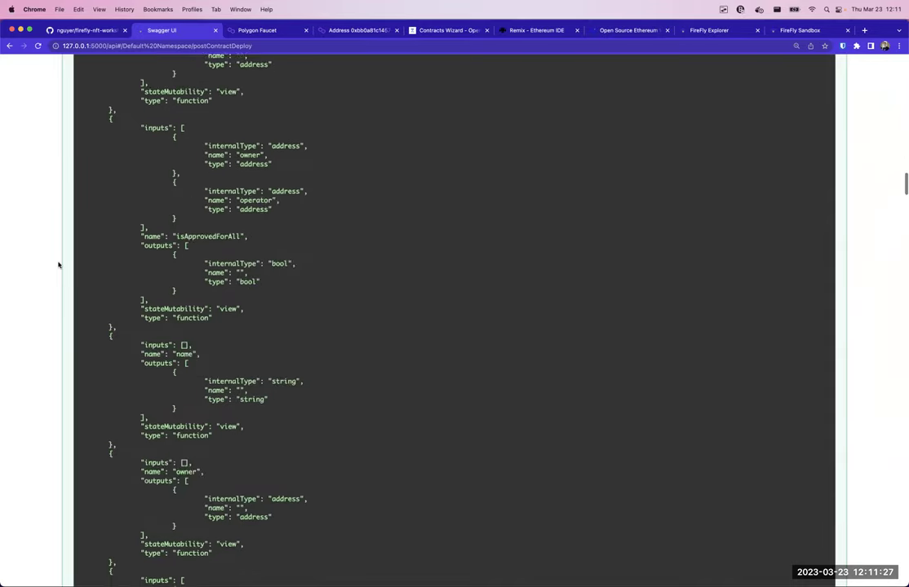
pyautogui.scroll(-5, 57, 264)
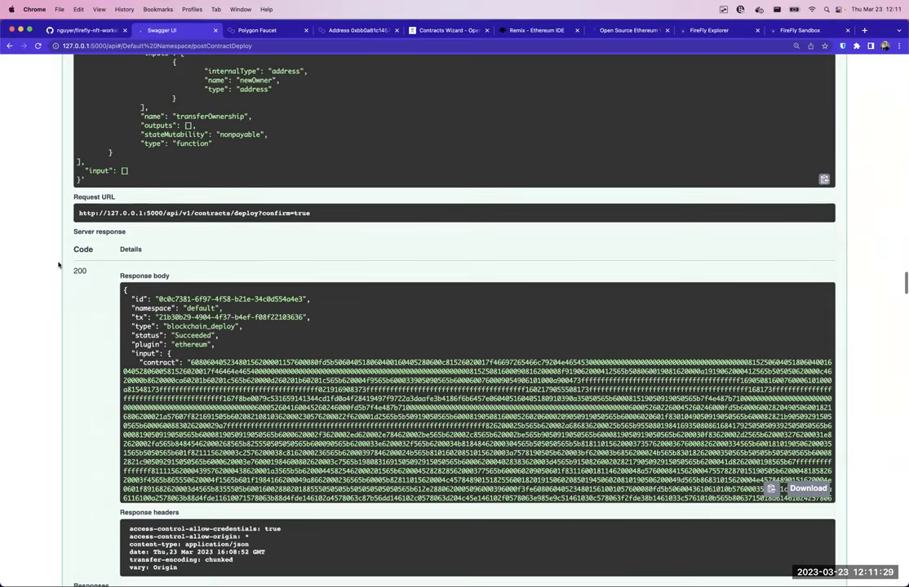
pyautogui.scroll(5, 58, 264)
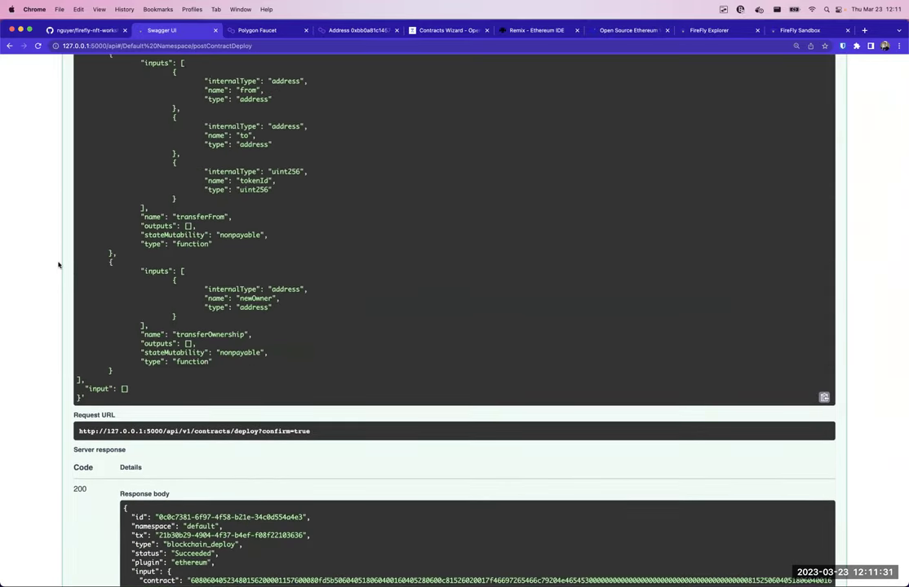
pyautogui.scroll(-3, 58, 264)
pyautogui.scroll(5, 58, 264)
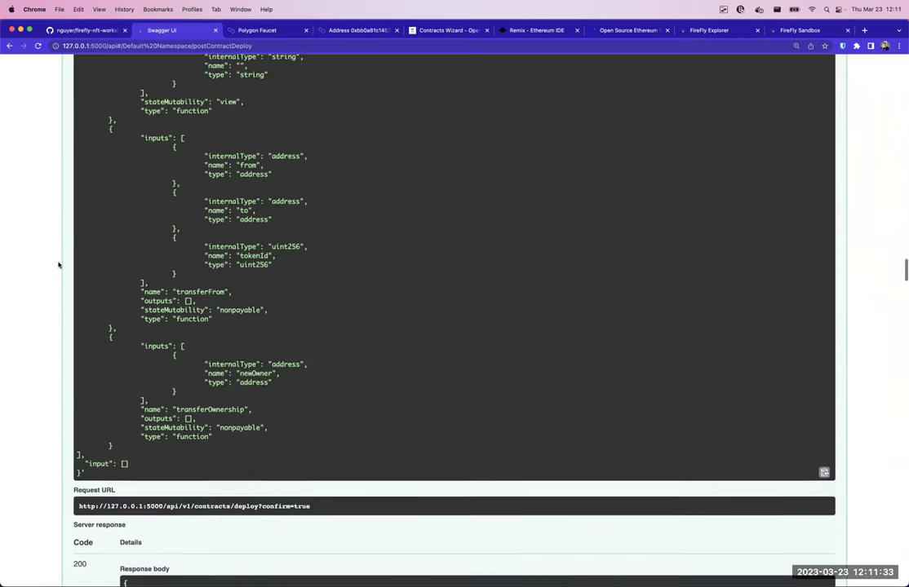
pyautogui.scroll(15, 57, 265)
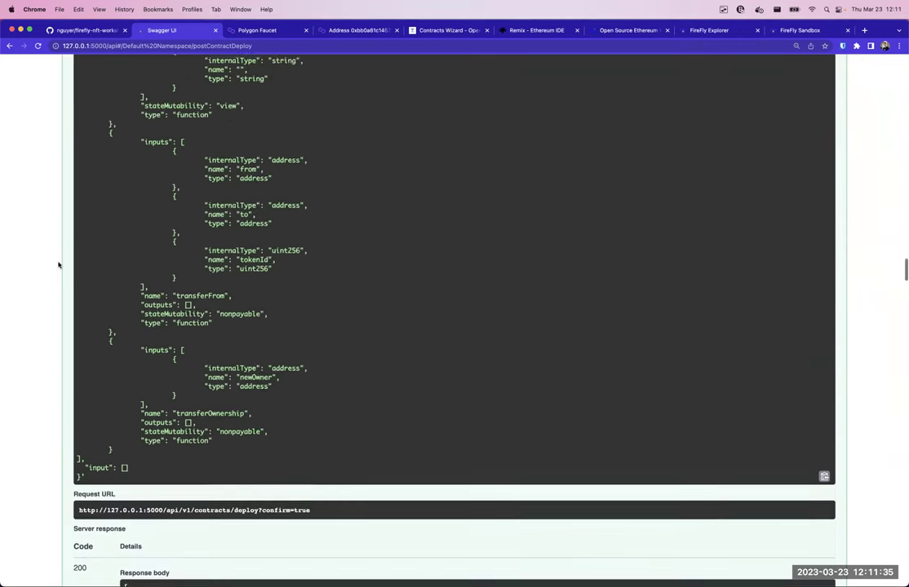
pyautogui.scroll(3, 57, 264)
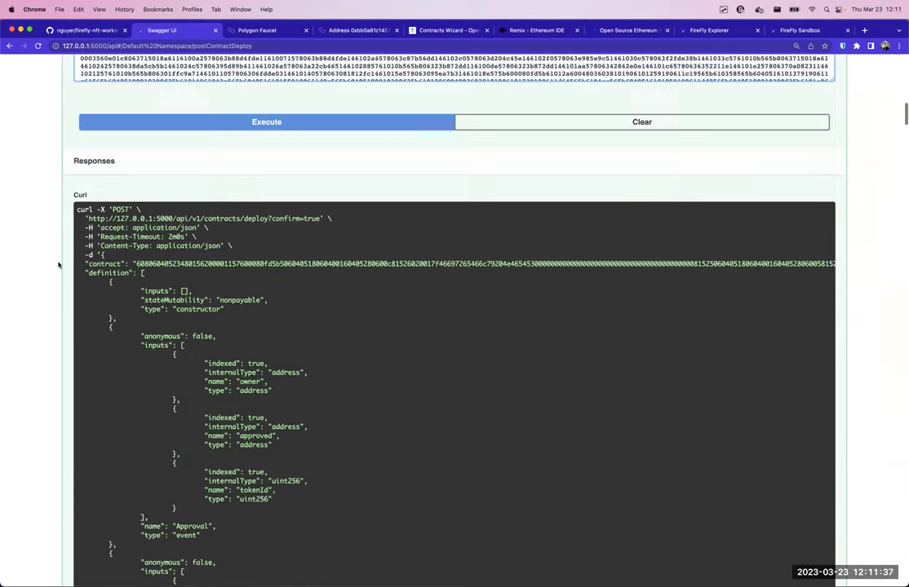
pyautogui.scroll(-15, 58, 265)
pyautogui.scroll(-20, 58, 264)
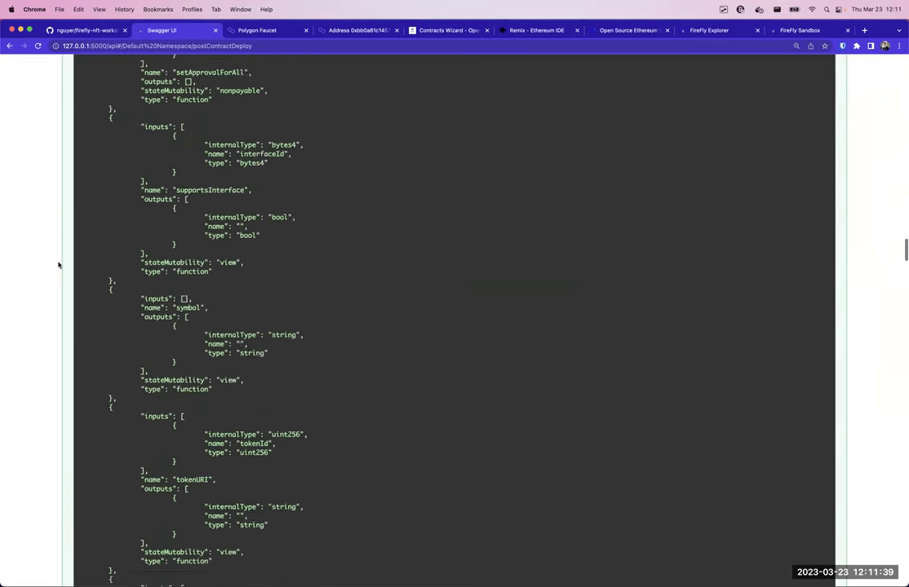
pyautogui.scroll(-20, 199, 219)
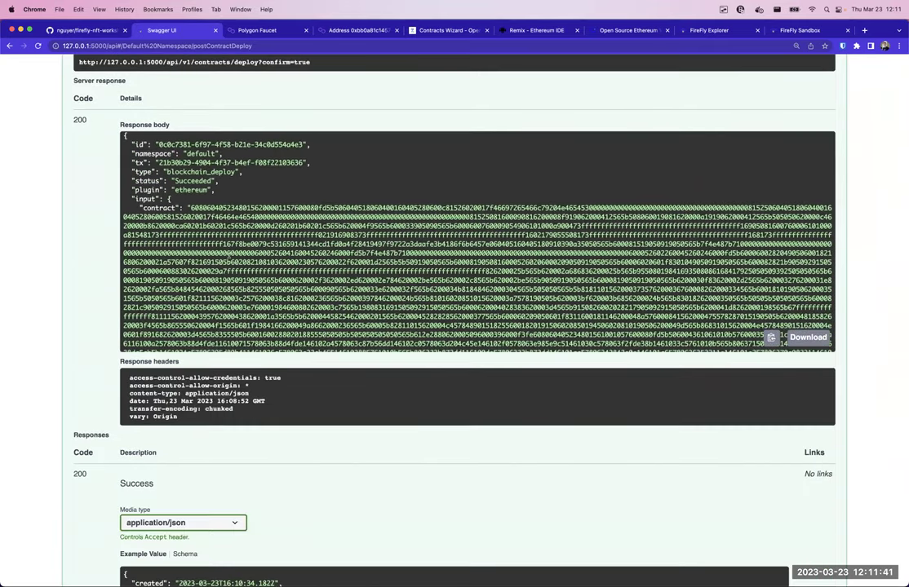
# - Examine the end of the response body, highlighting the output's transactionHash and the contractLocation address
pyautogui.scroll(-3, 228, 258)
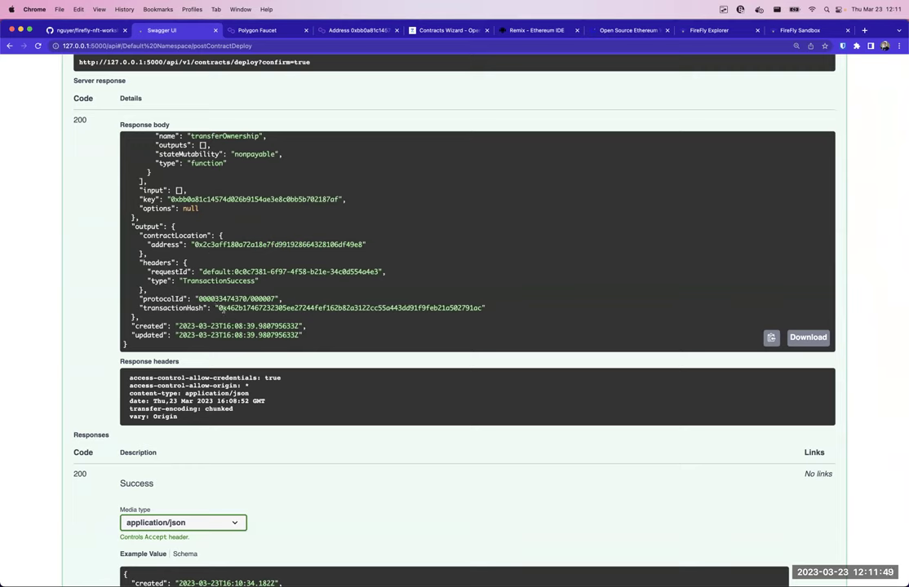
pyautogui.doubleClick(240, 309)
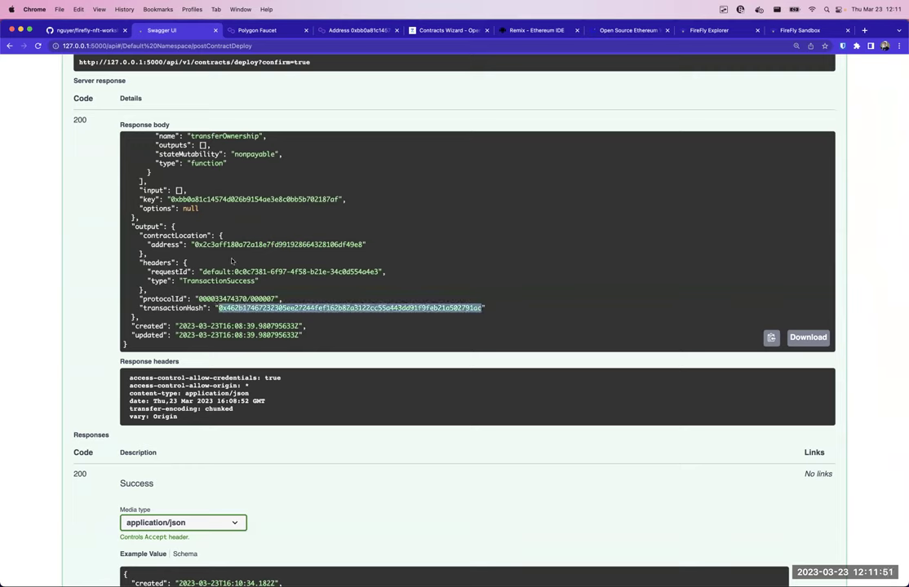
pyautogui.doubleClick(265, 244)
pyautogui.click(261, 247)
pyautogui.doubleClick(253, 245)
pyautogui.click(248, 244)
pyautogui.doubleClick(248, 244)
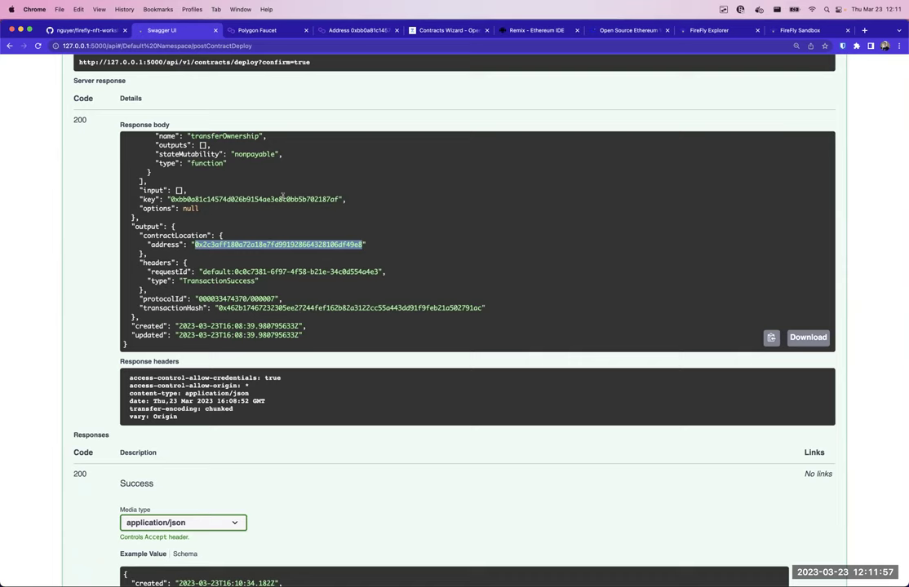
pyautogui.click(247, 241)
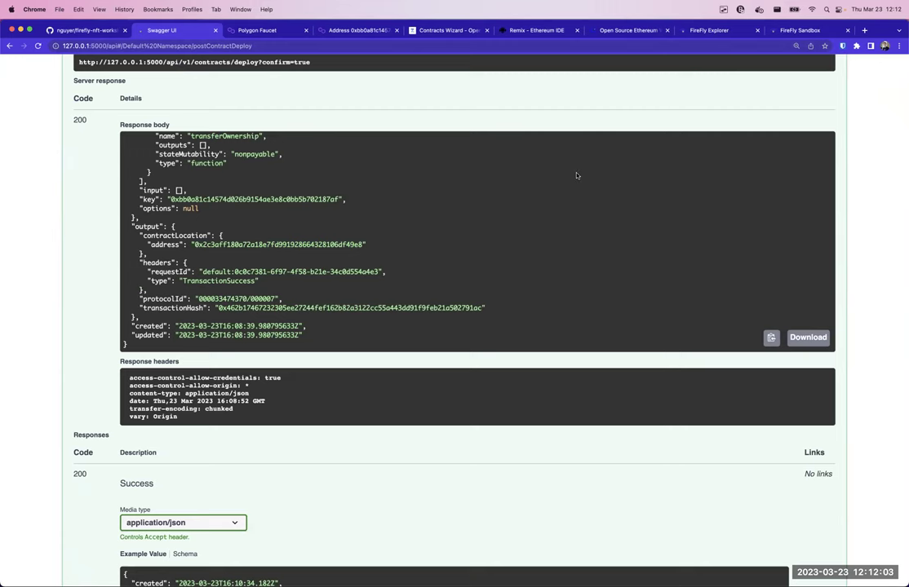
# - In FireFly Explorer, open the recently submitted Contract Deployment transaction's operation and examine its receipt details, including the block number
pyautogui.click(709, 31)
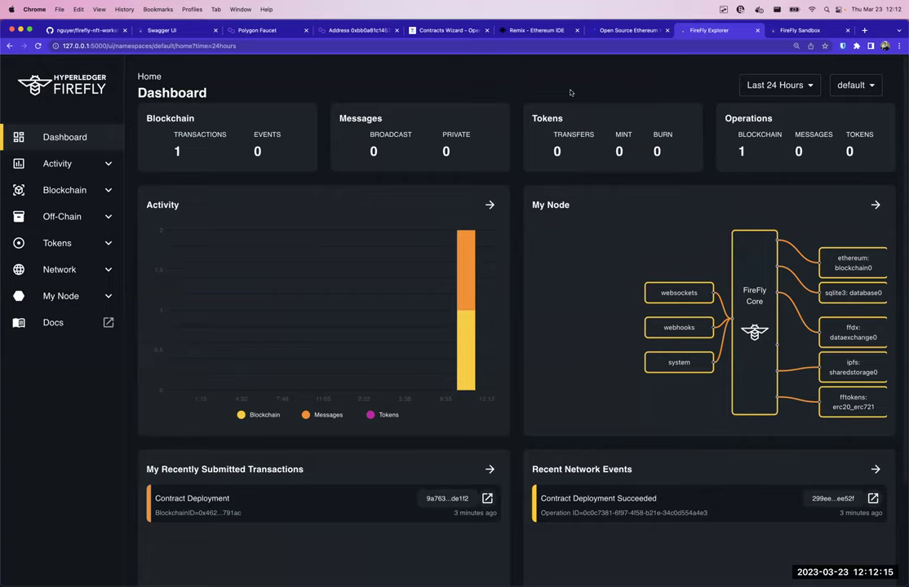
pyautogui.scroll(-3, 570, 92)
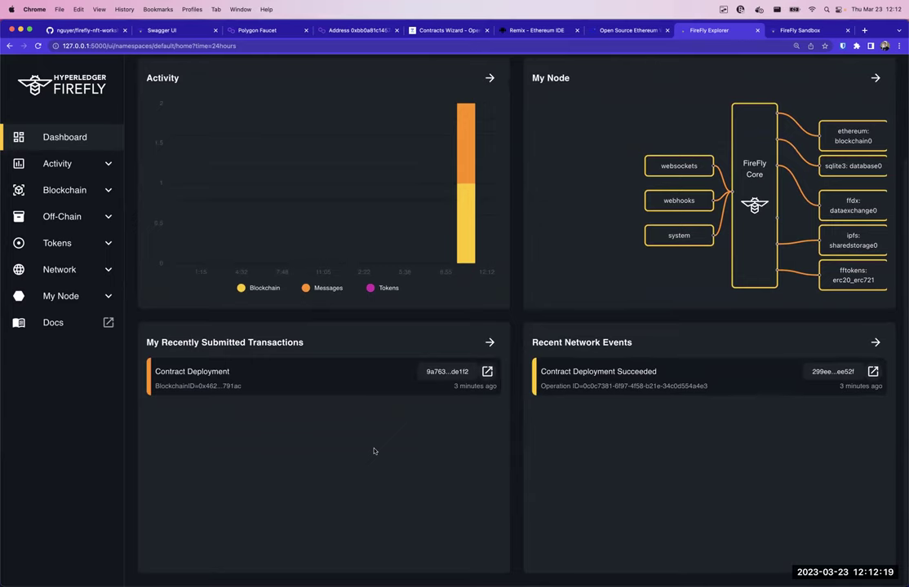
pyautogui.click(329, 385)
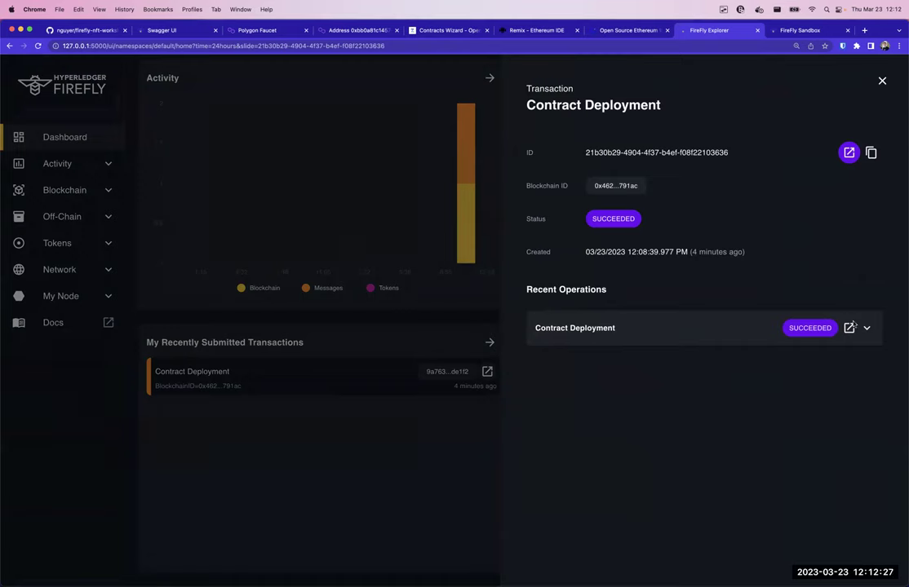
pyautogui.click(850, 328)
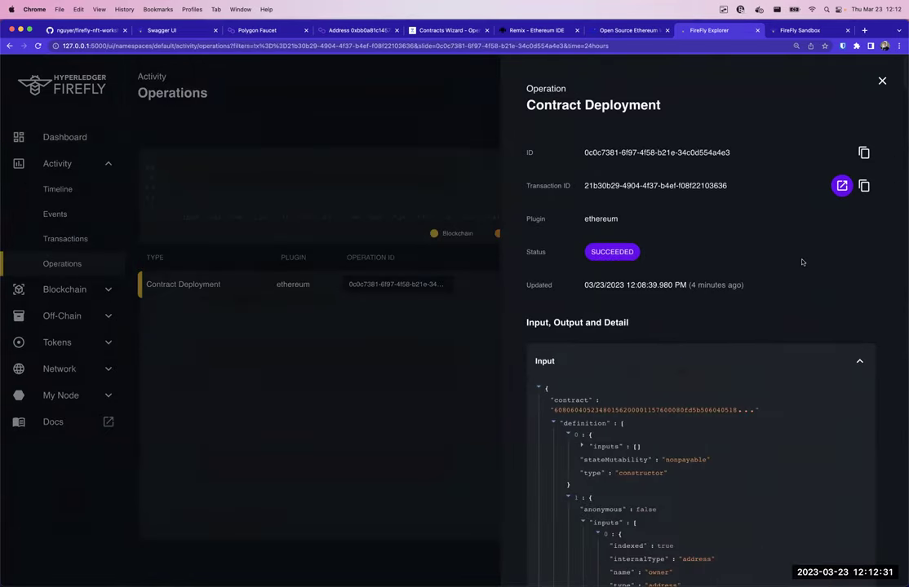
pyautogui.scroll(-15, 802, 261)
pyautogui.scroll(-20, 802, 261)
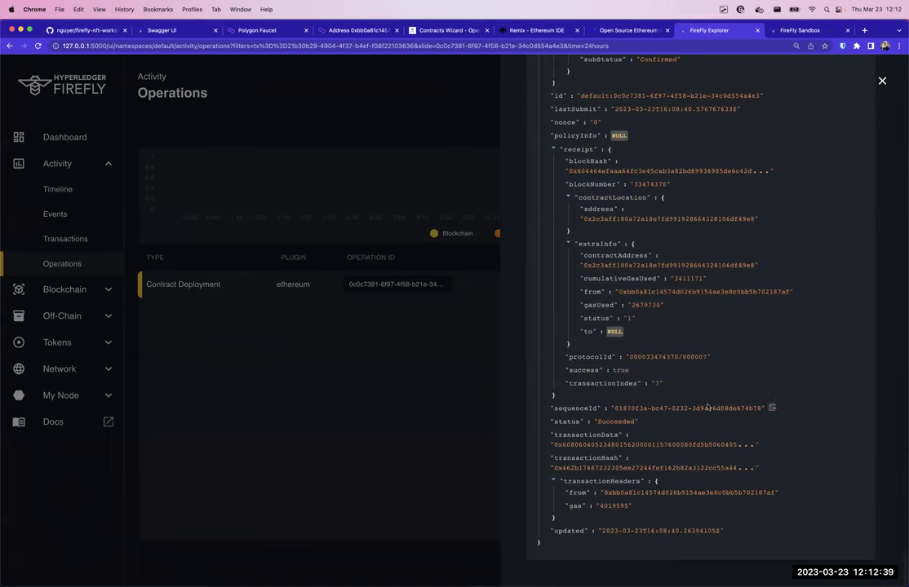
pyautogui.scroll(1, 710, 400)
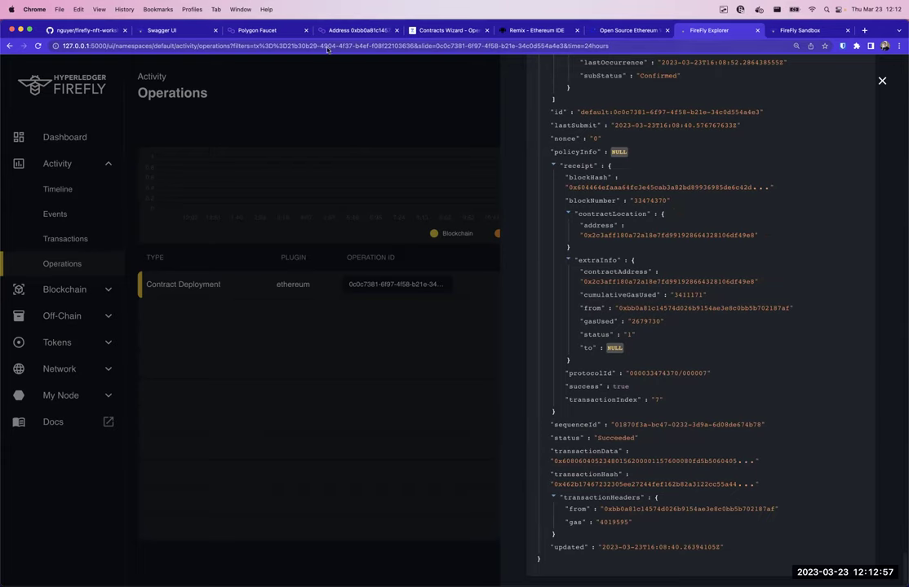
# - Refresh the account's address page on Polygonscan, view the created contract, and inspect the deployment's transaction details
pyautogui.click(359, 30)
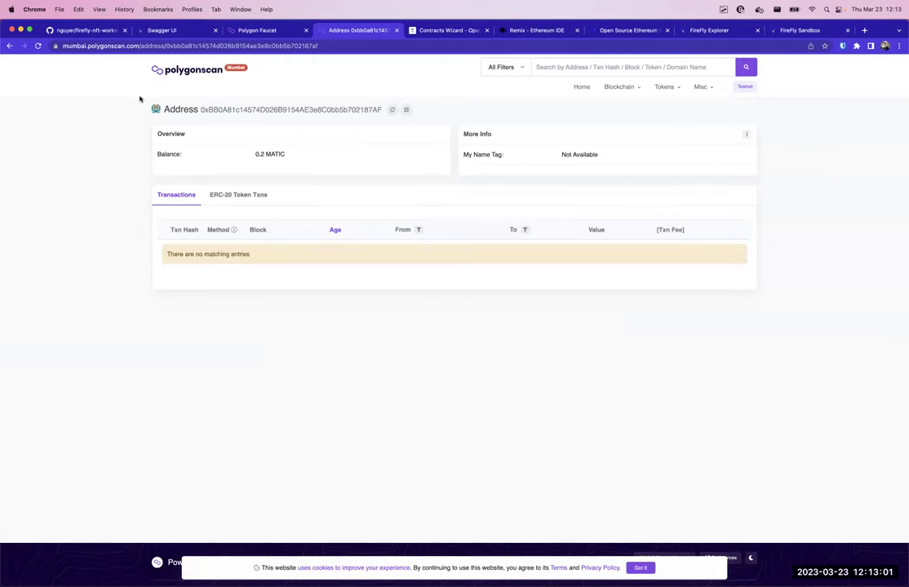
pyautogui.click(38, 46)
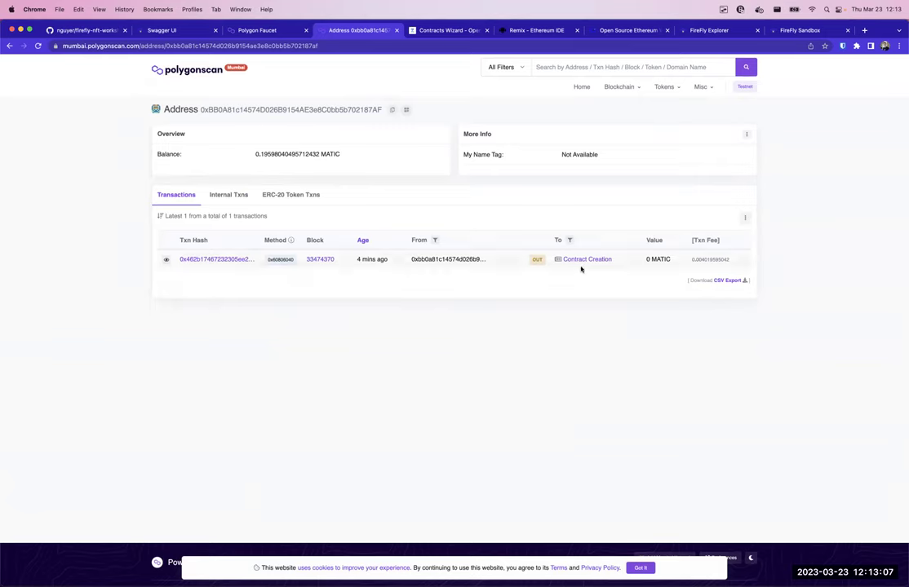
pyautogui.click(582, 259)
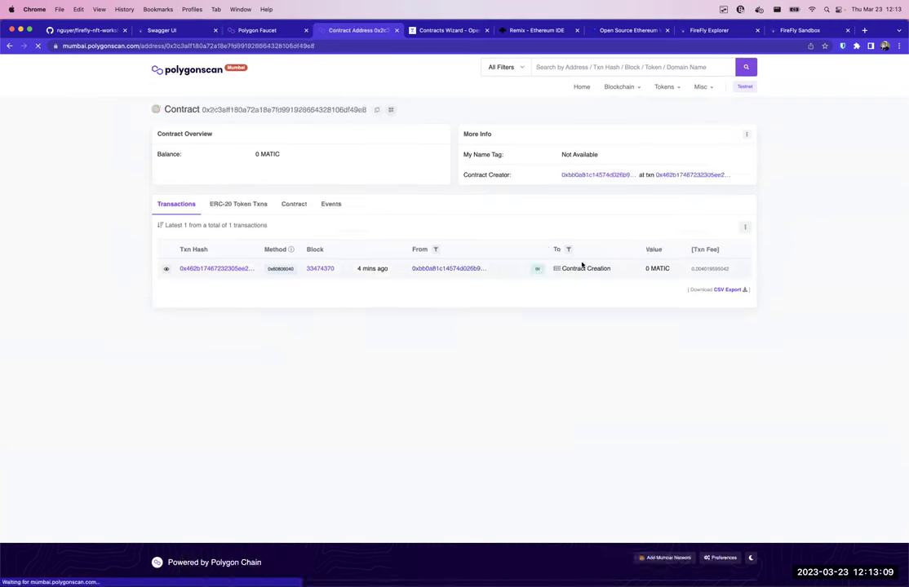
pyautogui.hscroll(-5, 364, 297)
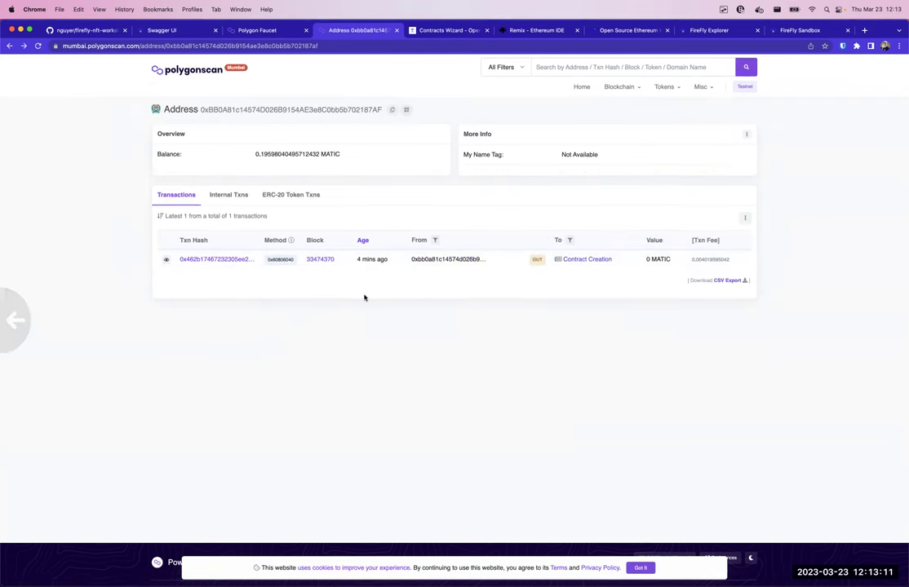
pyautogui.click(220, 260)
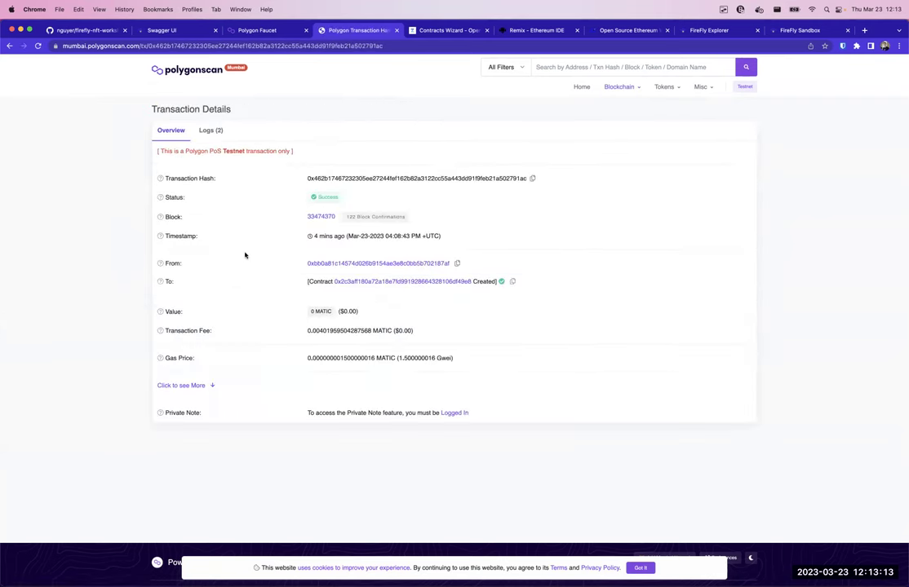
pyautogui.scroll(-1, 259, 245)
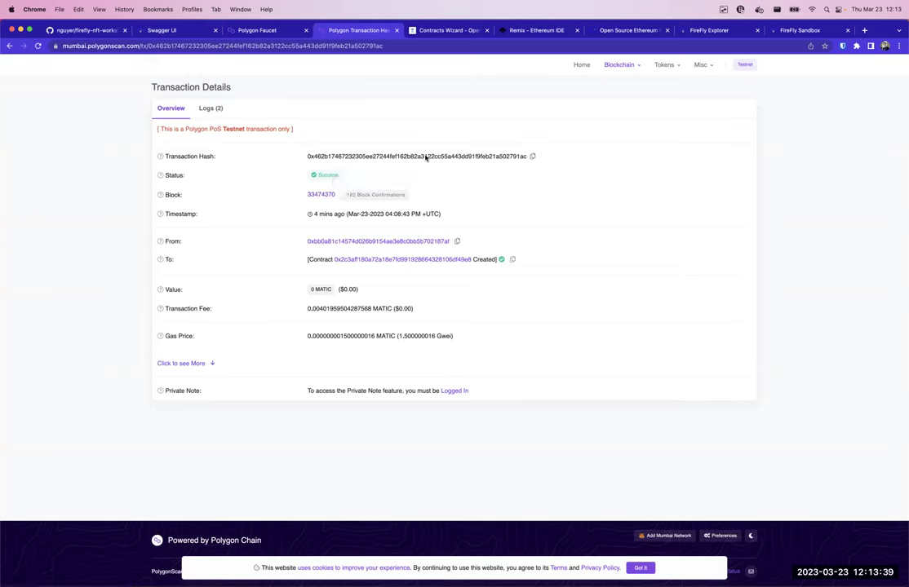
# - Revisit the operation receipt in FireFly Explorer, then read the workshop README's "Create a contract interface" section
pyautogui.click(701, 30)
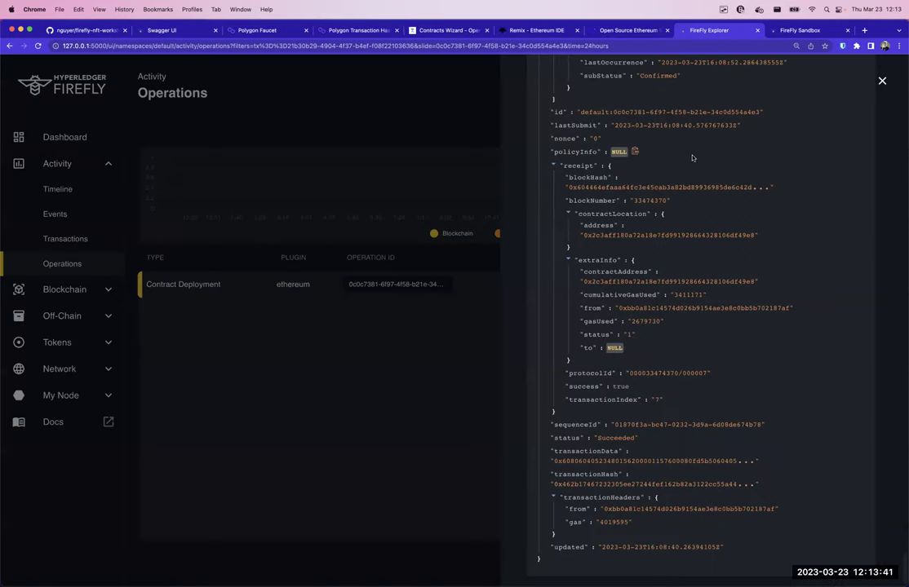
pyautogui.click(79, 29)
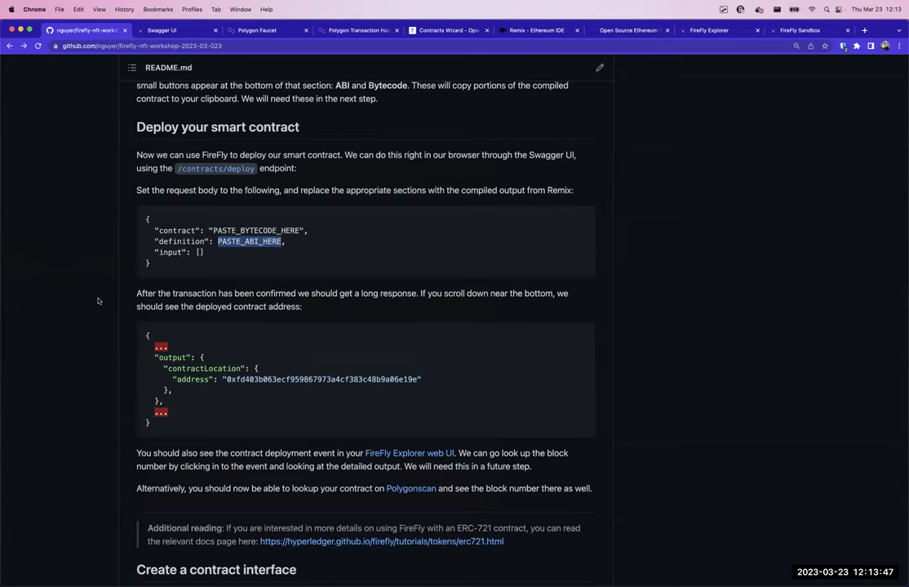
pyautogui.scroll(-5, 97, 301)
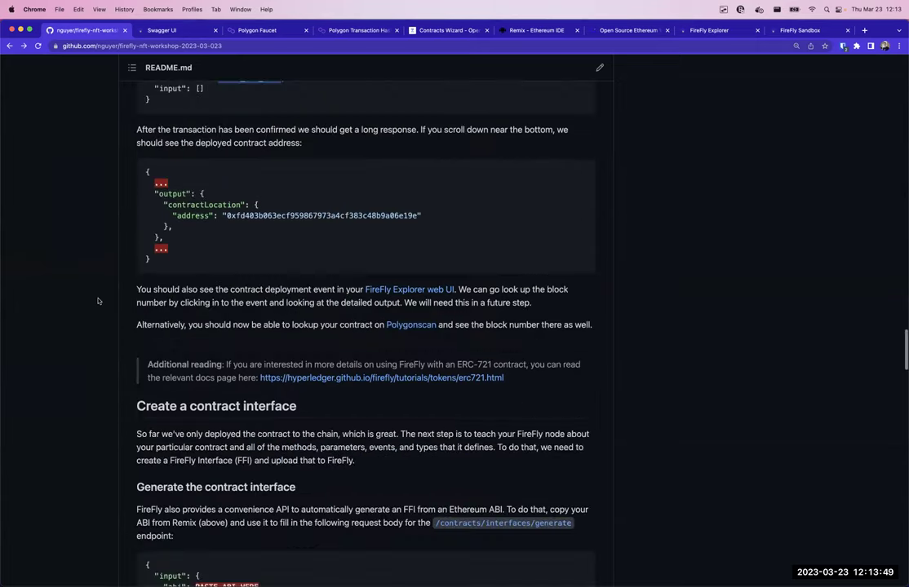
pyautogui.scroll(-6, 97, 301)
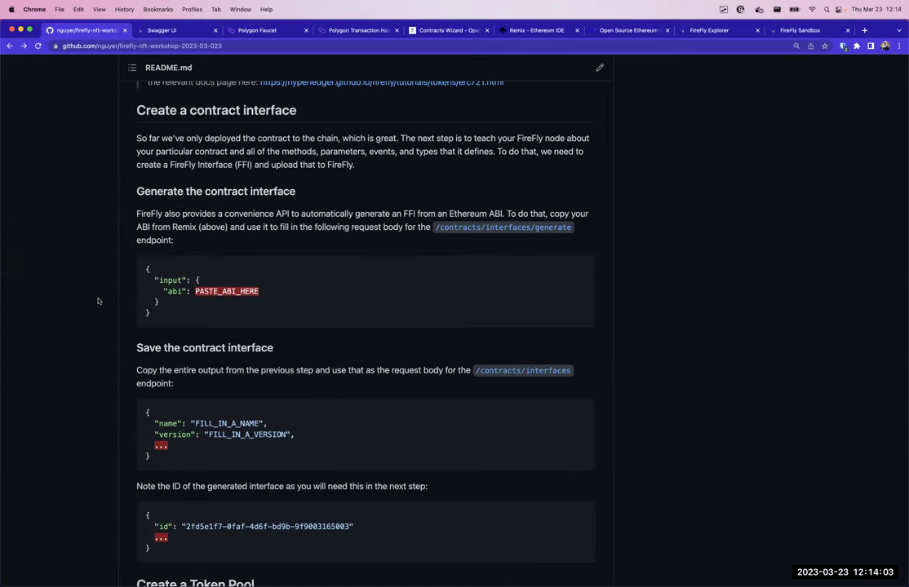
pyautogui.scroll(-1, 97, 301)
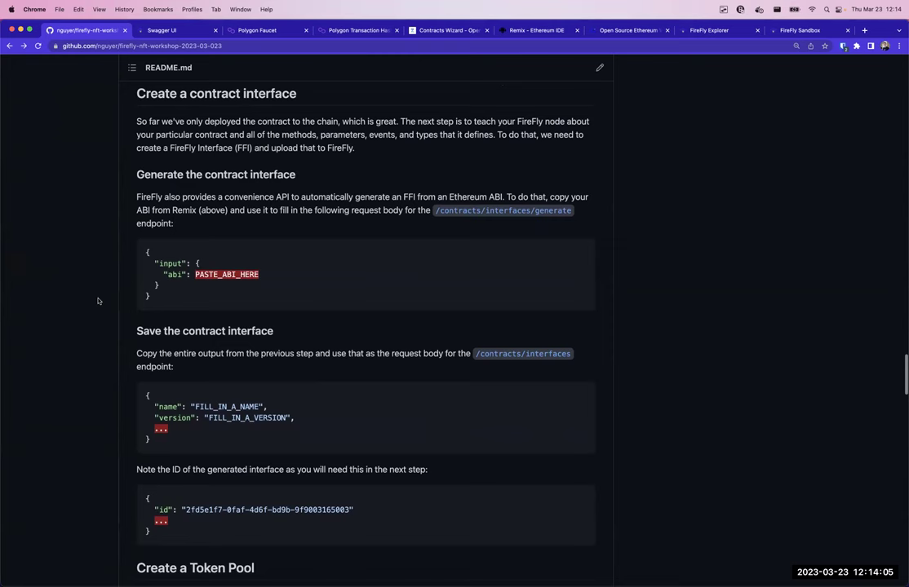
pyautogui.scroll(1, 98, 301)
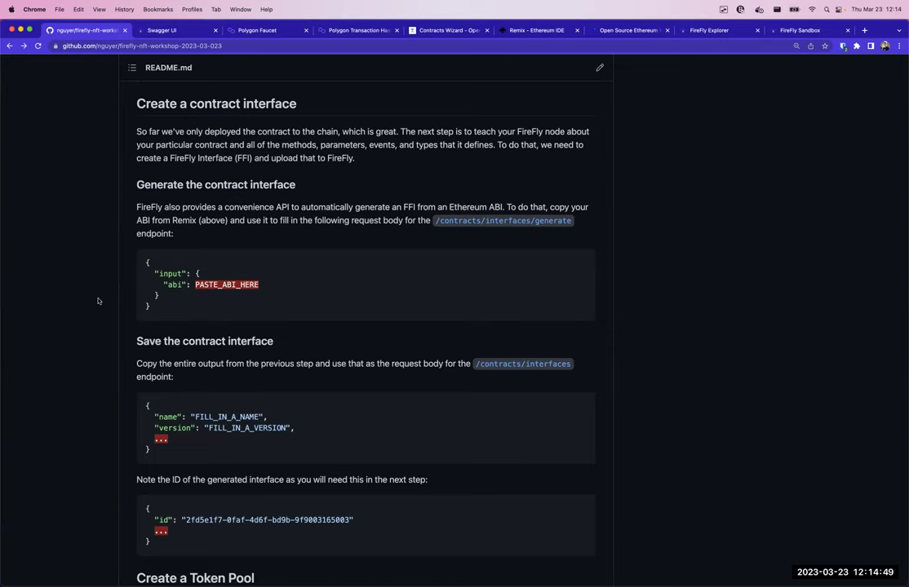
pyautogui.hotkey('alt', 'Tab')
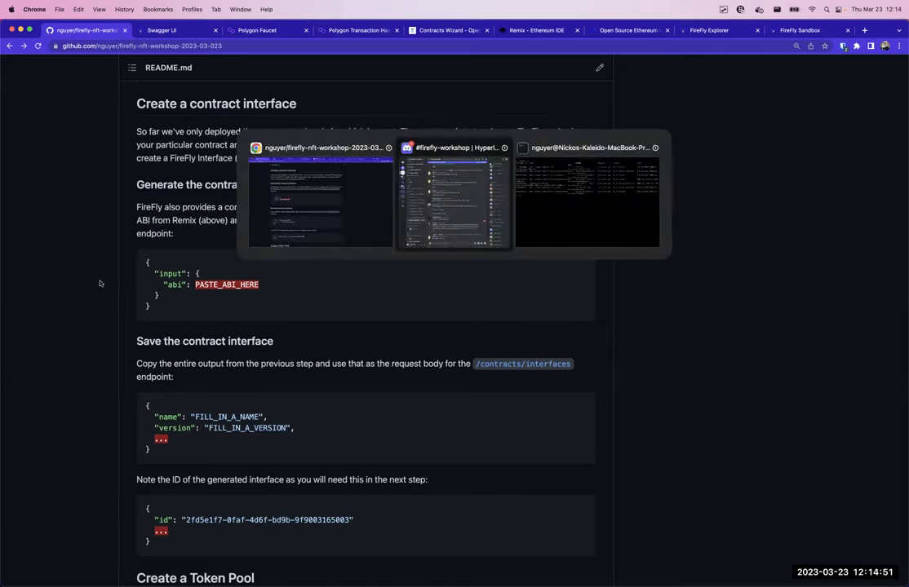
pyautogui.click(702, 153)
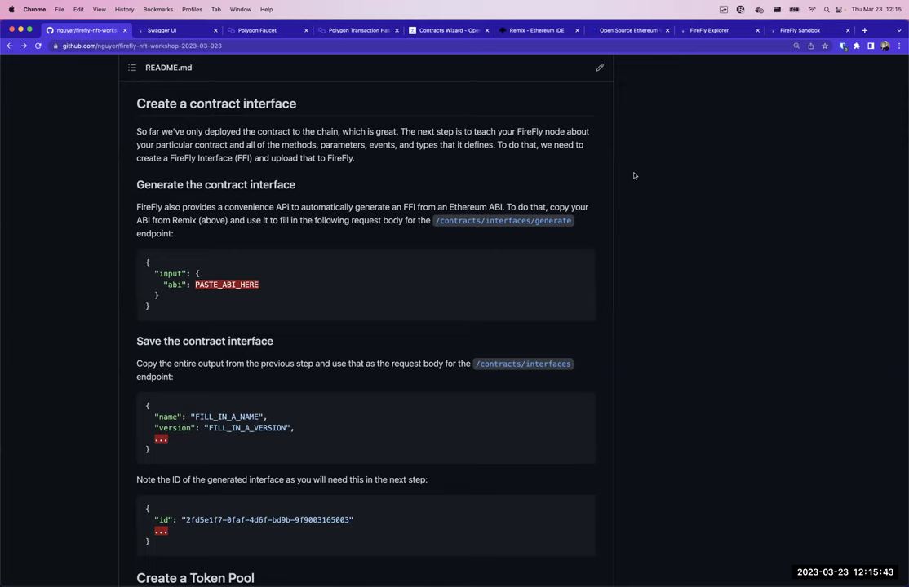
# - Open the README's linked /contracts/interfaces/generate endpoint in Swagger UI and make its request editable
pyautogui.keyDown('super'); pyautogui.click(491, 227); pyautogui.keyUp('super')
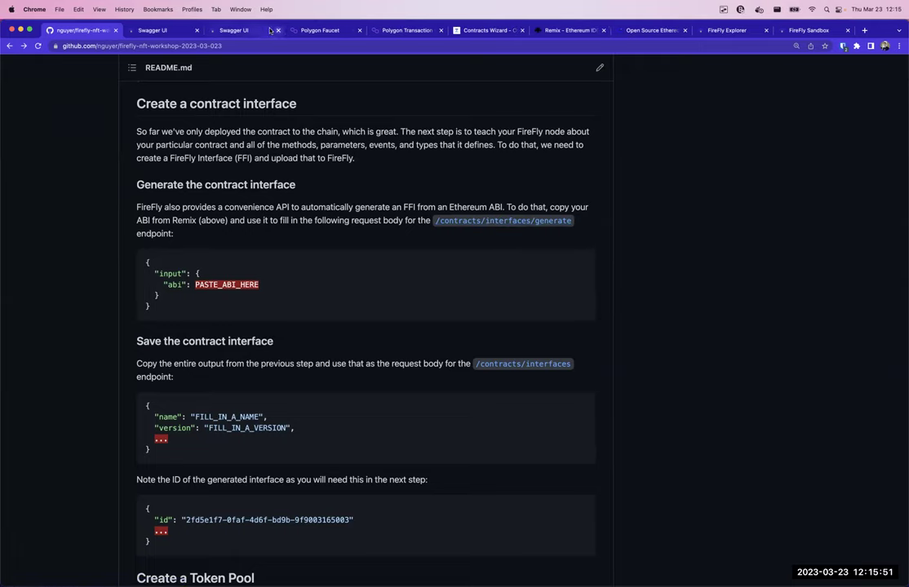
pyautogui.click(163, 31)
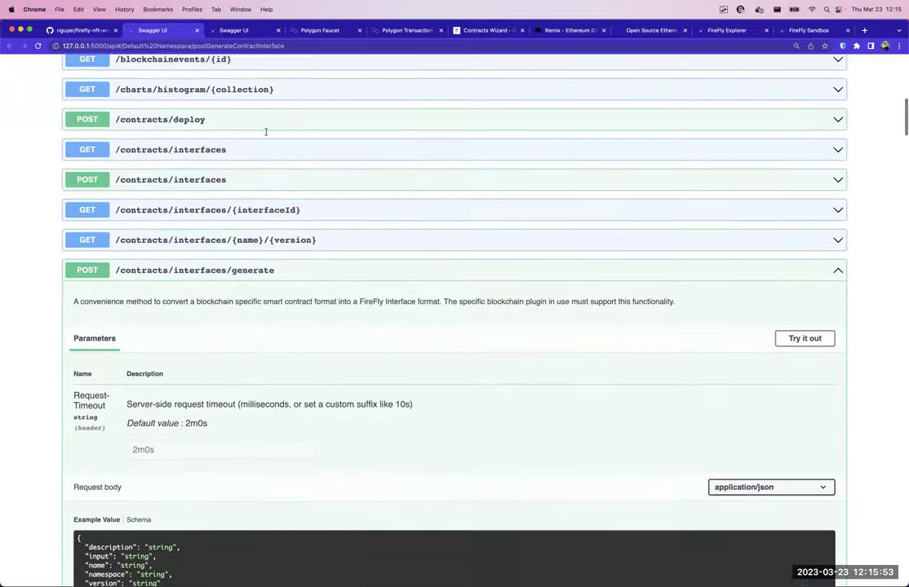
pyautogui.scroll(-2, 305, 213)
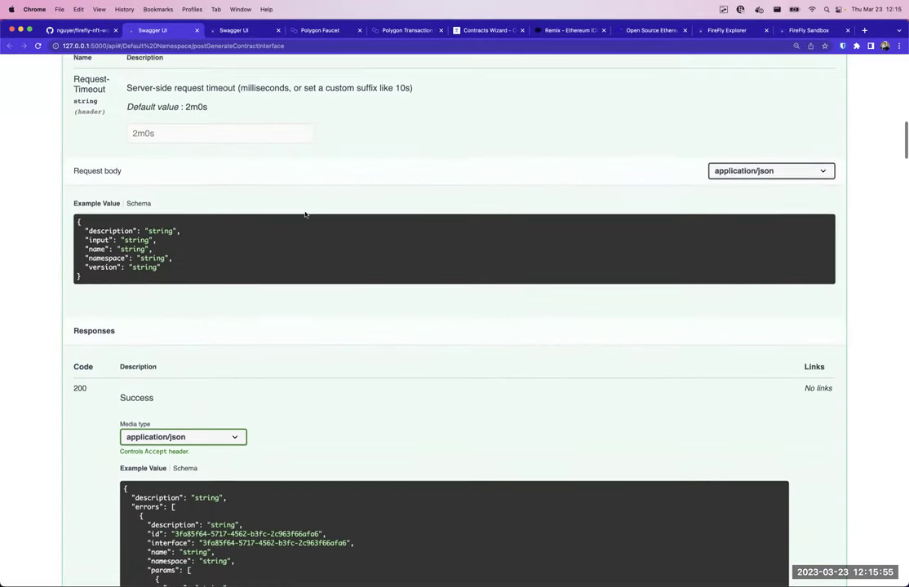
pyautogui.scroll(1, 305, 213)
pyautogui.click(790, 67)
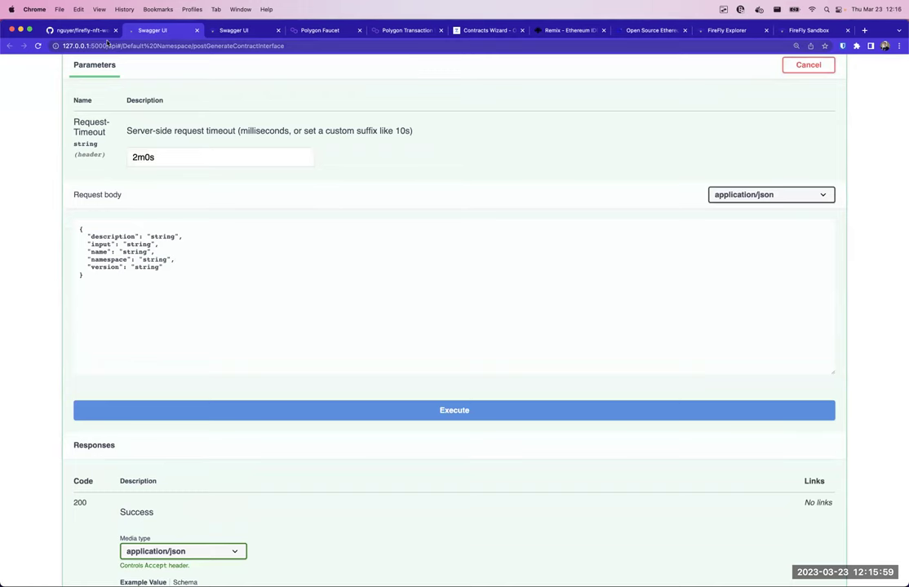
# - Replace the generate request body with the README's template containing the input object and the PASTE_ABI_HERE placeholder
pyautogui.click(82, 30)
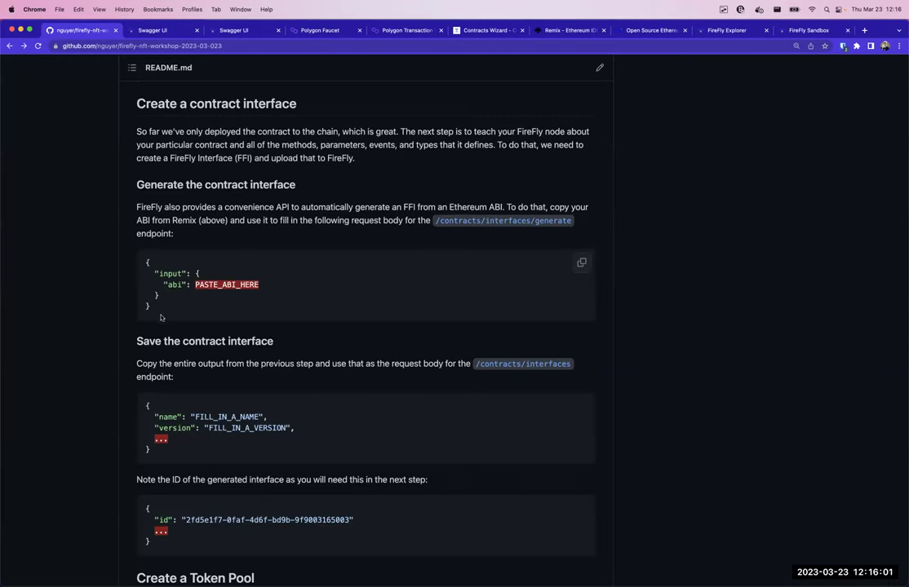
pyautogui.click(153, 30)
pyautogui.press('super+a')
pyautogui.press('super+v')
# - Copy the FireFlyNFTS contract's ABI from Remix and paste it over PASTE_ABI_HERE in the Swagger UI request body
pyautogui.doubleClick(154, 245)
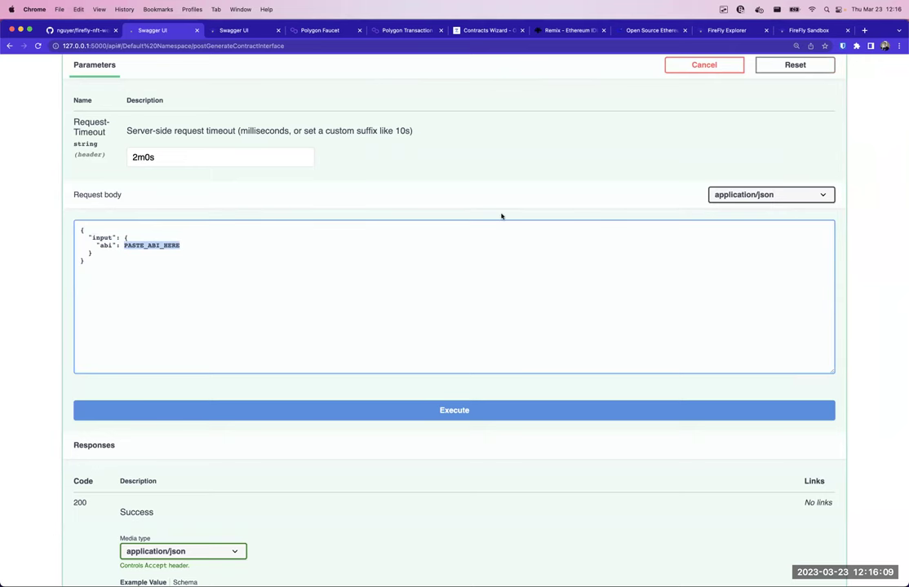
pyautogui.click(584, 33)
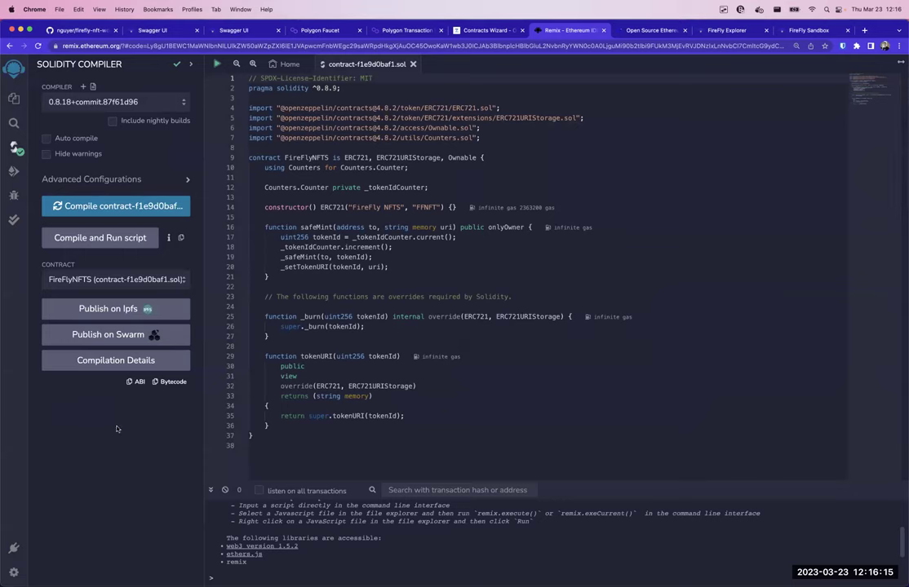
pyautogui.click(137, 383)
pyautogui.click(135, 384)
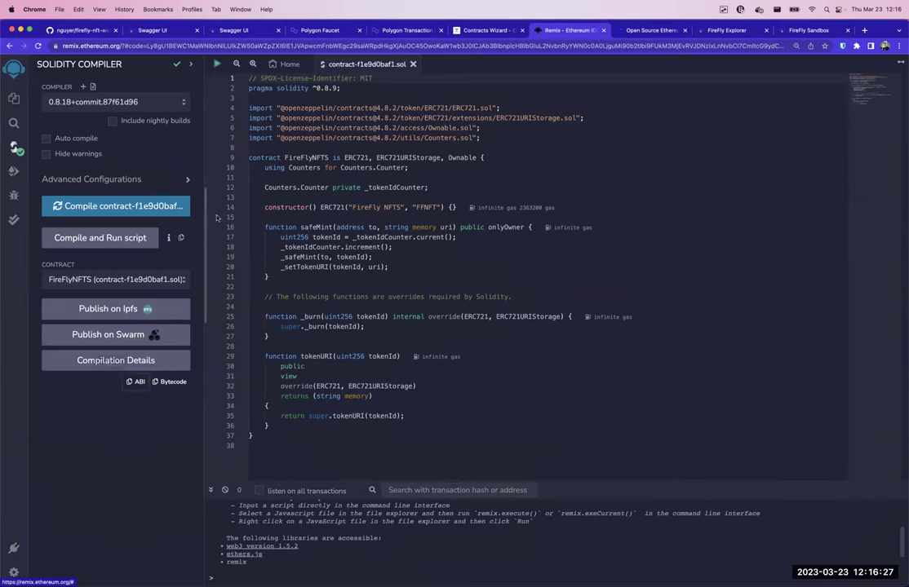
pyautogui.click(145, 30)
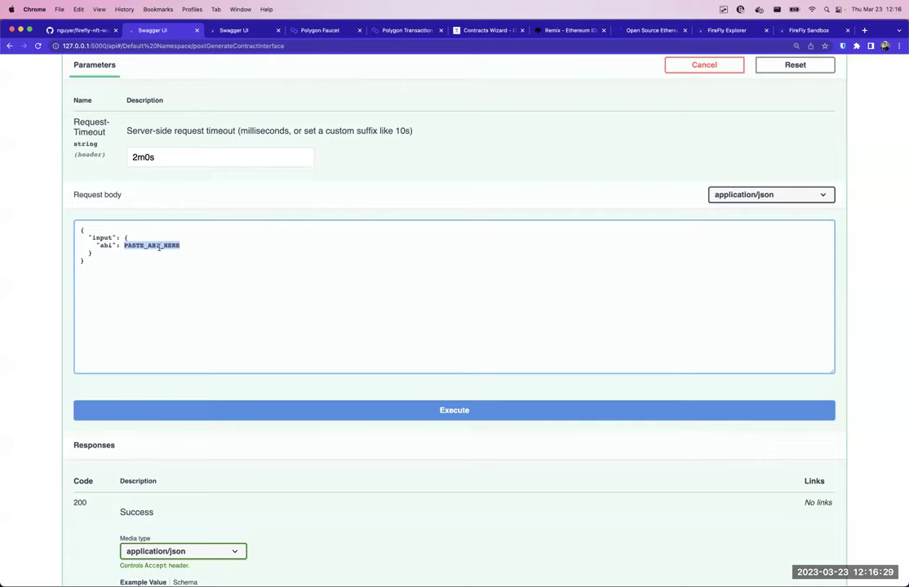
pyautogui.press('super+v')
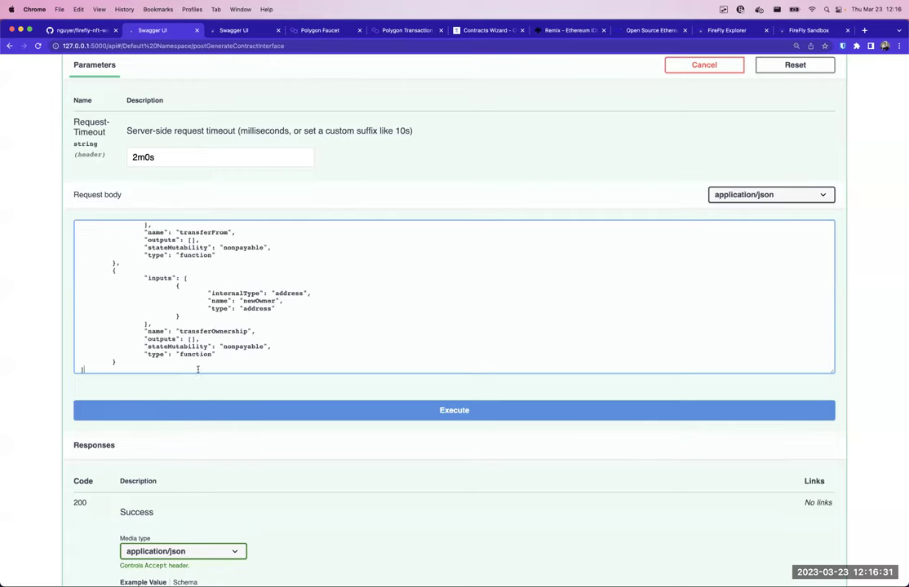
# - Execute the /contracts/interfaces/generate request and go to the generated interface in the response body
pyautogui.click(179, 416)
pyautogui.scroll(-3, 71, 343)
pyautogui.scroll(-5, 71, 342)
pyautogui.scroll(2, 71, 342)
pyautogui.scroll(-5, 72, 343)
pyautogui.scroll(-15, 72, 342)
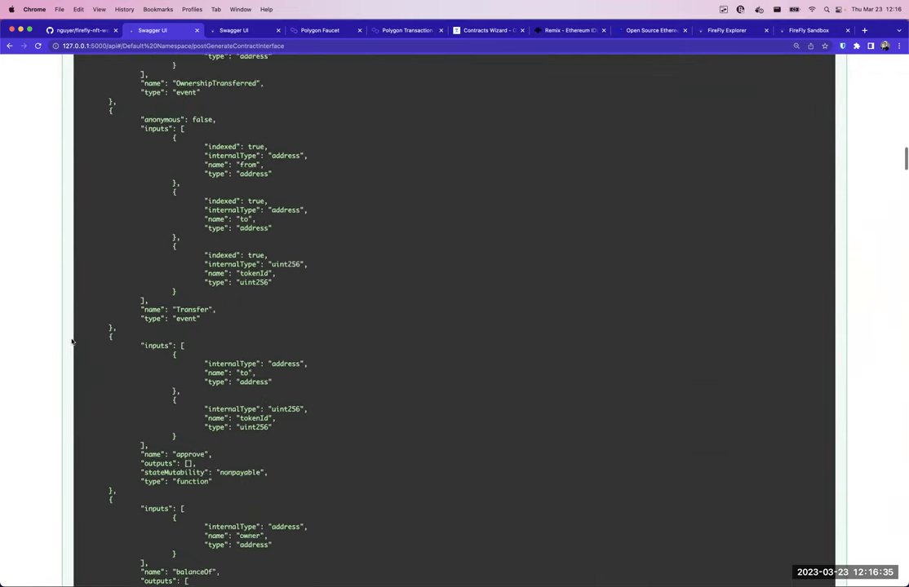
pyautogui.scroll(-15, 72, 342)
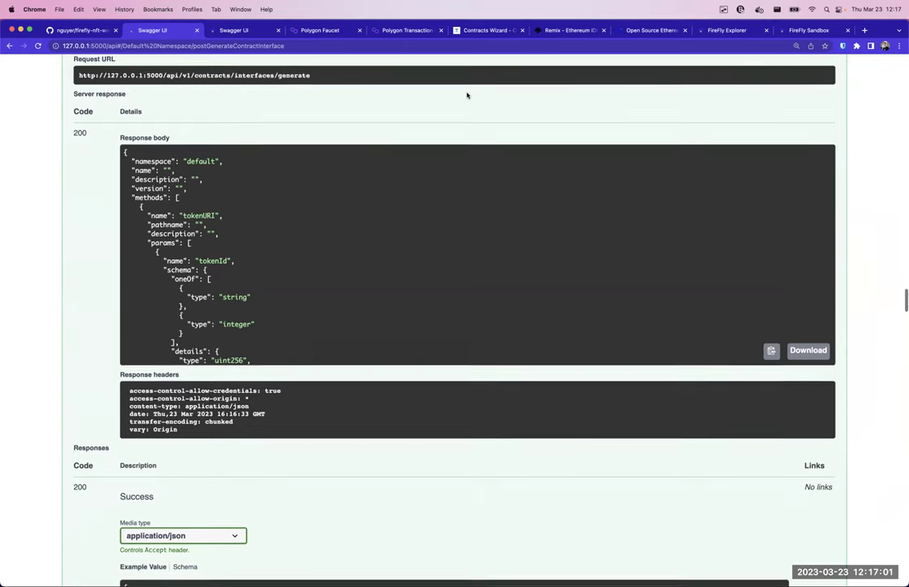
pyautogui.scroll(-2, 466, 93)
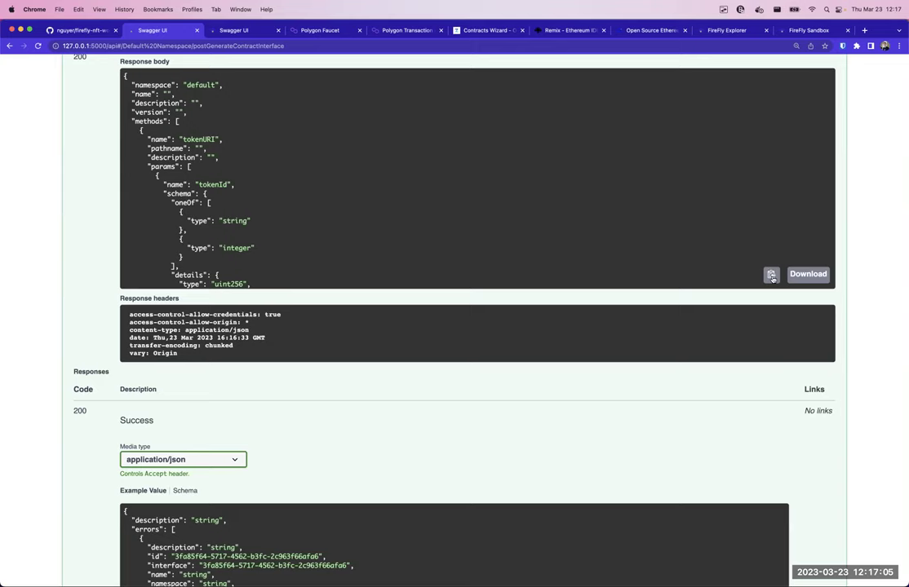
# - Select and copy the entire generated interface JSON from the response body, through its final closing brace
pyautogui.tripleClick(693, 247)
pyautogui.click(710, 242)
pyautogui.hotkey('ctrl', 'a')
pyautogui.click(325, 195)
pyautogui.moveTo(104, 66); pyautogui.dragTo(131, 280)
pyautogui.scroll(-15, 137, 152)
pyautogui.scroll(-10, 138, 154)
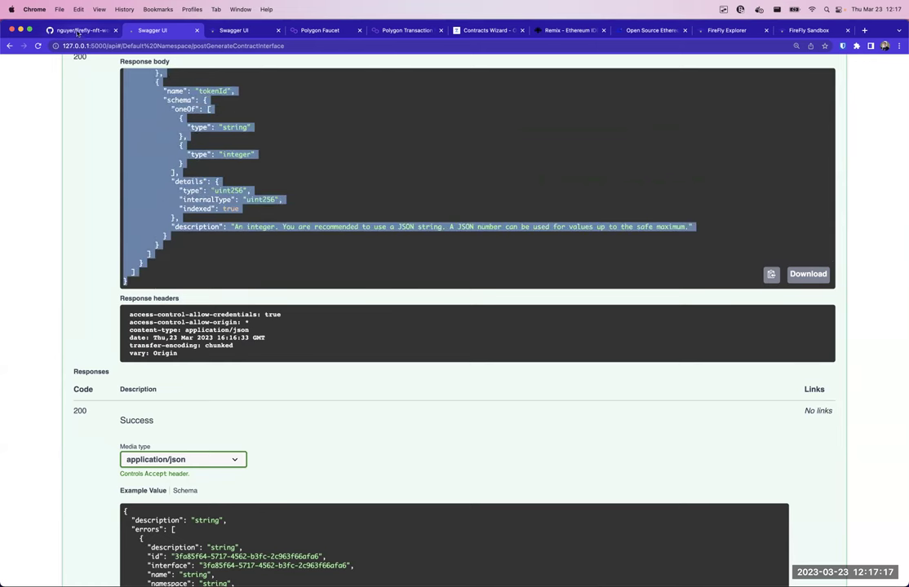
# - Open the /contracts/interfaces POST endpoint linked under the README's "Save the contract interface" and make its request editable
pyautogui.click(72, 31)
pyautogui.scroll(-3, 326, 285)
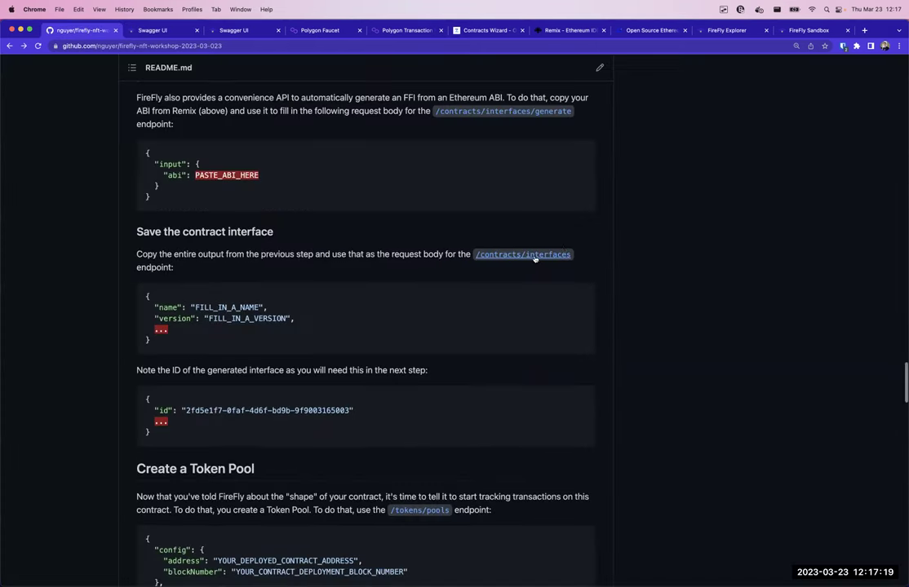
pyautogui.keyDown('super'); pyautogui.click(535, 254); pyautogui.keyUp('super')
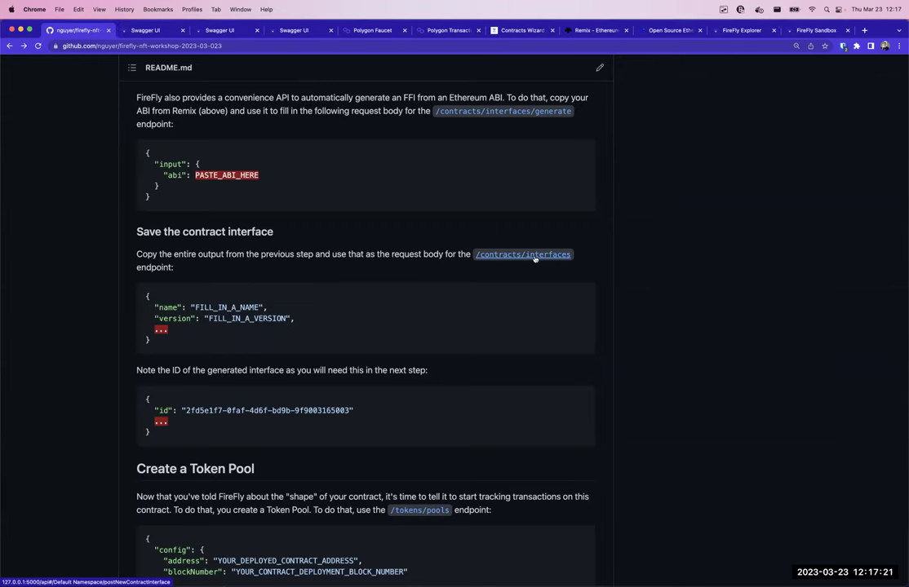
pyautogui.click(150, 30)
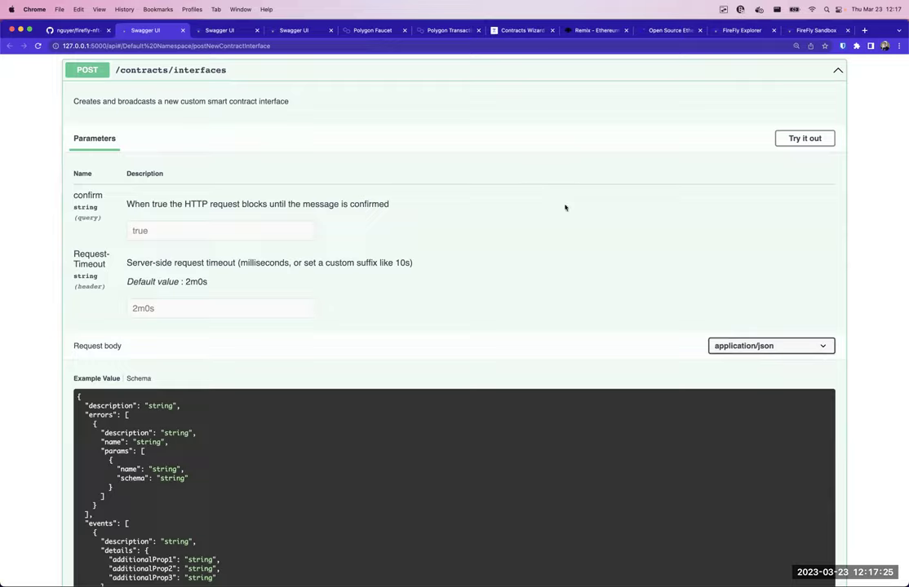
pyautogui.scroll(-3, 564, 205)
pyautogui.scroll(2, 624, 168)
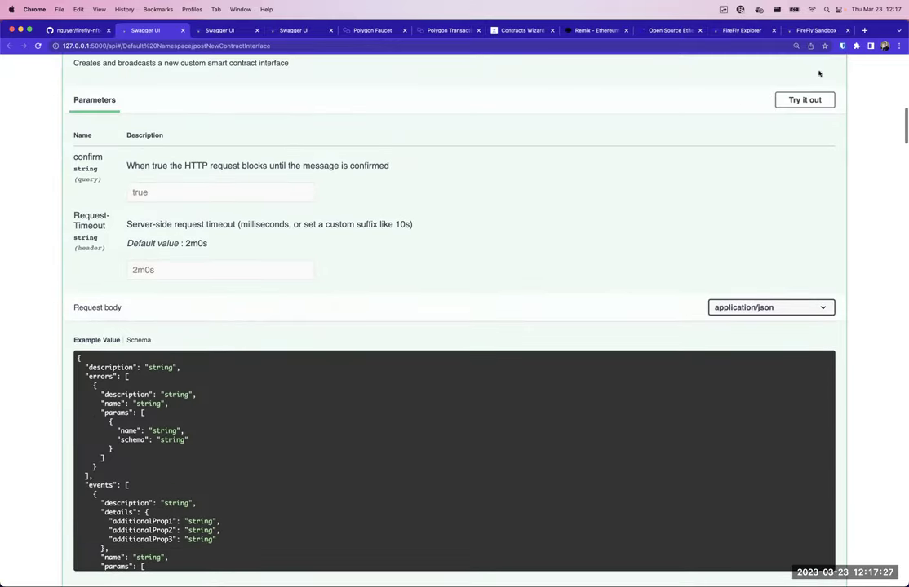
pyautogui.click(795, 102)
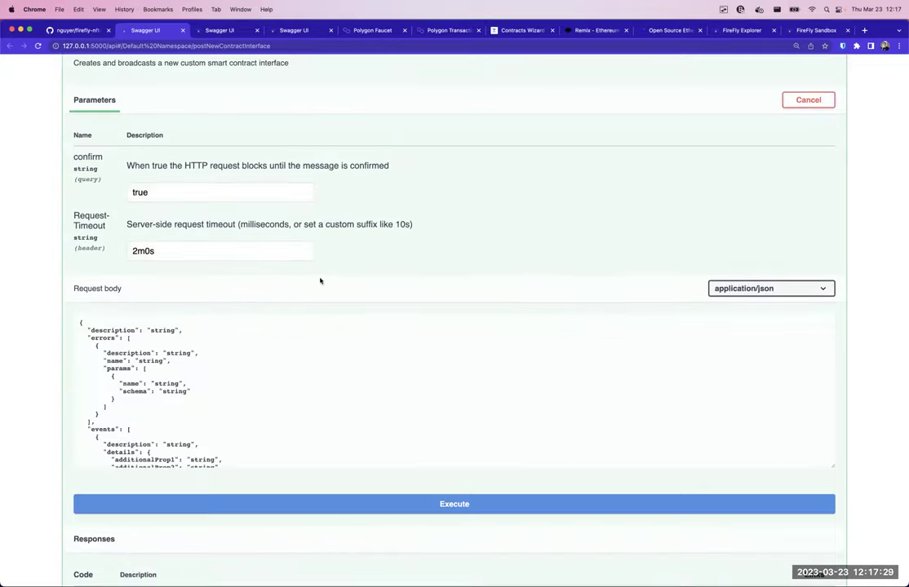
# - Replace the whole example request body with the copied interface JSON and return to its beginning
pyautogui.click(250, 341)
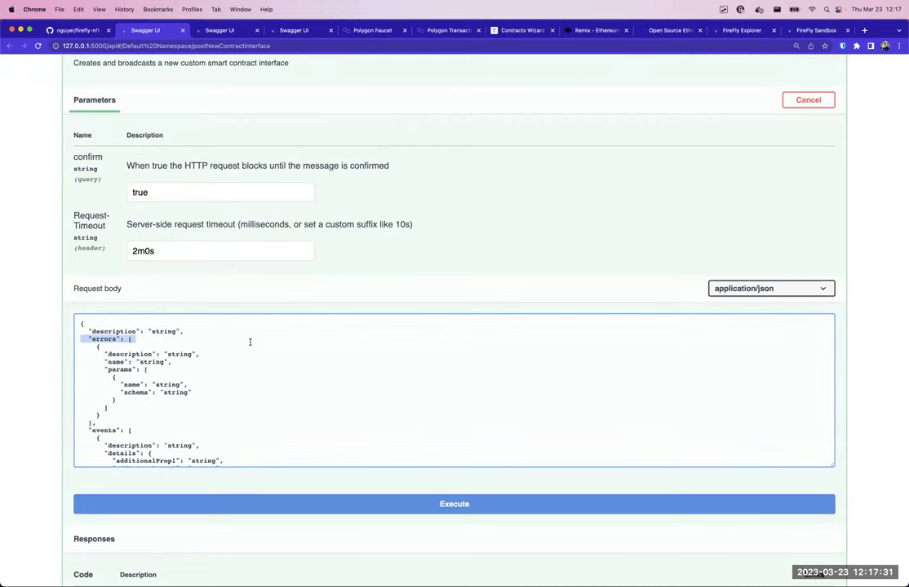
pyautogui.press('super+a')
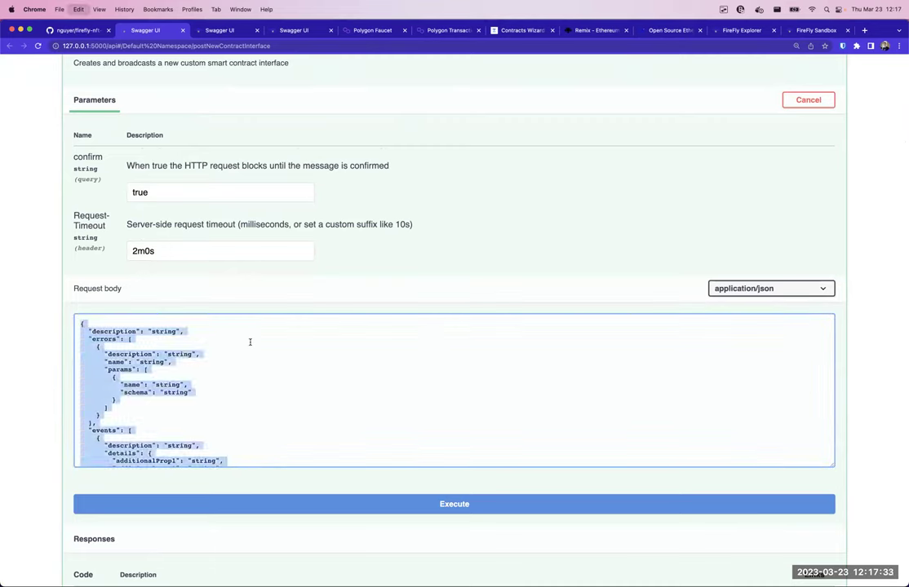
pyautogui.press('super+v')
pyautogui.scroll(5, 251, 351)
pyautogui.scroll(5, 194, 352)
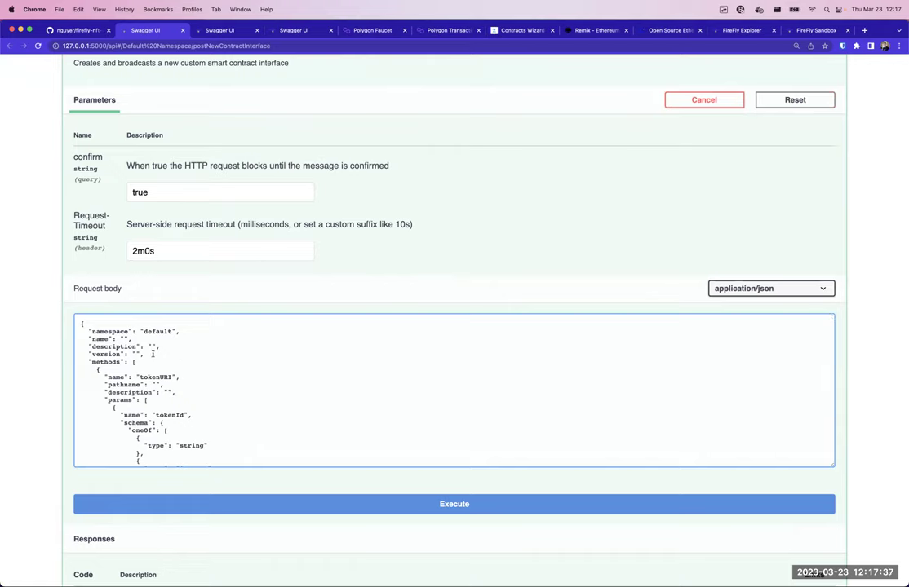
# - Set the interface's name to FireFlyTokens and its version to v1.0.0 in the request body
pyautogui.click(123, 338)
pyautogui.write('FireFlyTokens')
pyautogui.click(136, 354)
pyautogui.write('v')
# - Execute the request to save the contract interface, then highlight the interface id in the response body
pyautogui.click(212, 504)
pyautogui.scroll(-5, 123, 408)
pyautogui.scroll(-3, 38, 397)
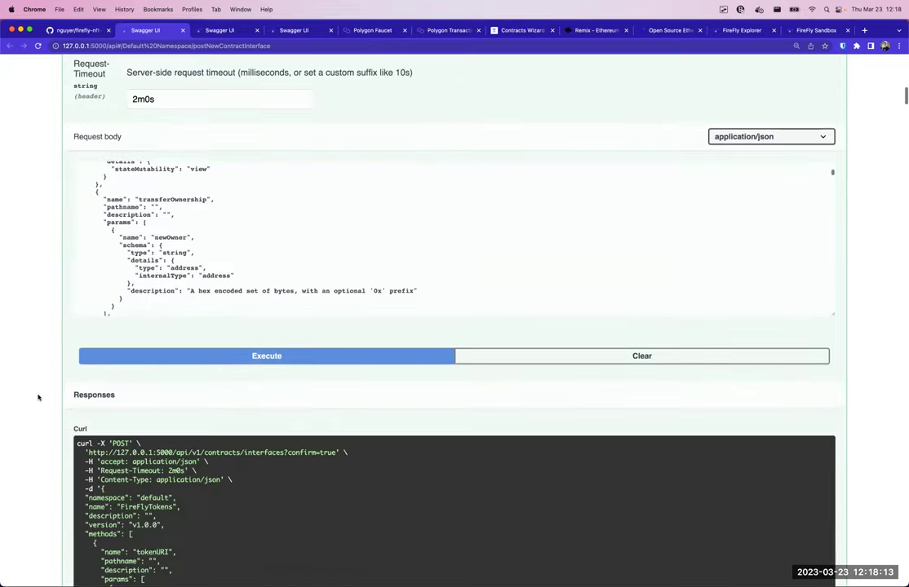
pyautogui.scroll(-15, 38, 397)
pyautogui.scroll(-15, 38, 397)
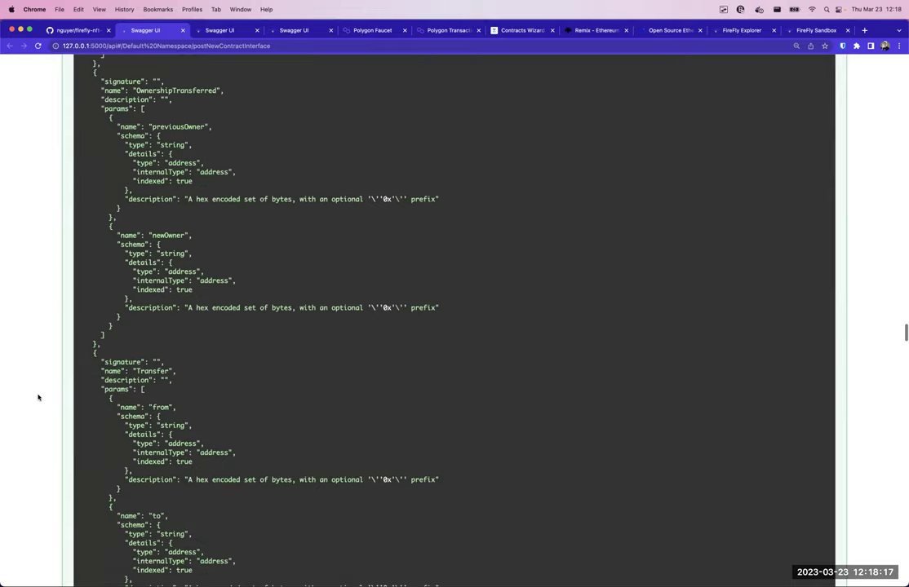
pyautogui.scroll(-15, 37, 397)
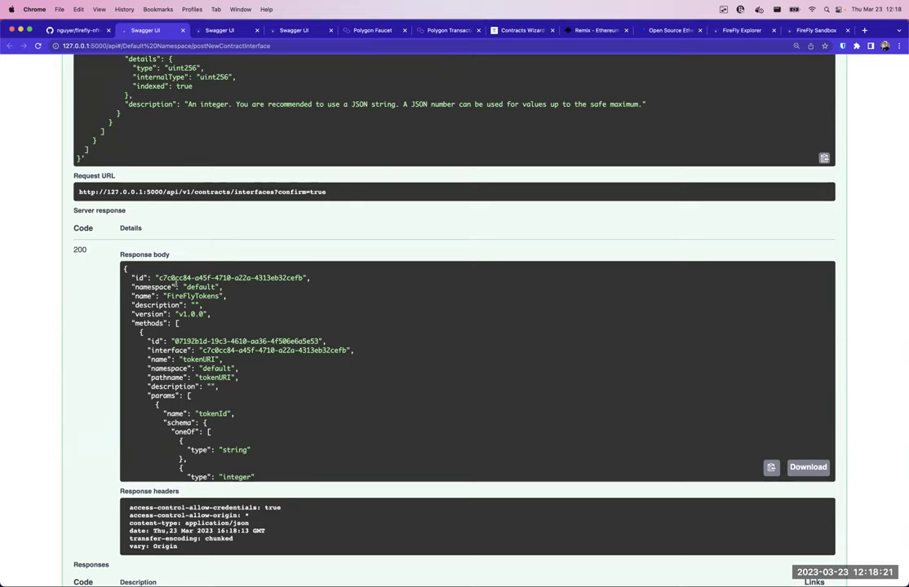
pyautogui.moveTo(159, 278); pyautogui.dragTo(302, 279)
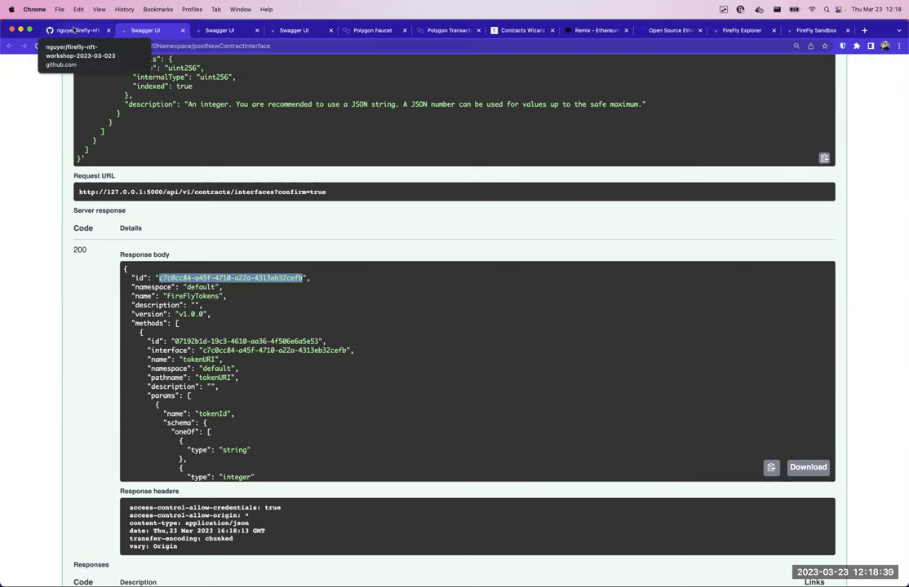
# - Revisit the README, then look through the saved interface's curl request and response body in Swagger UI
pyautogui.click(73, 29)
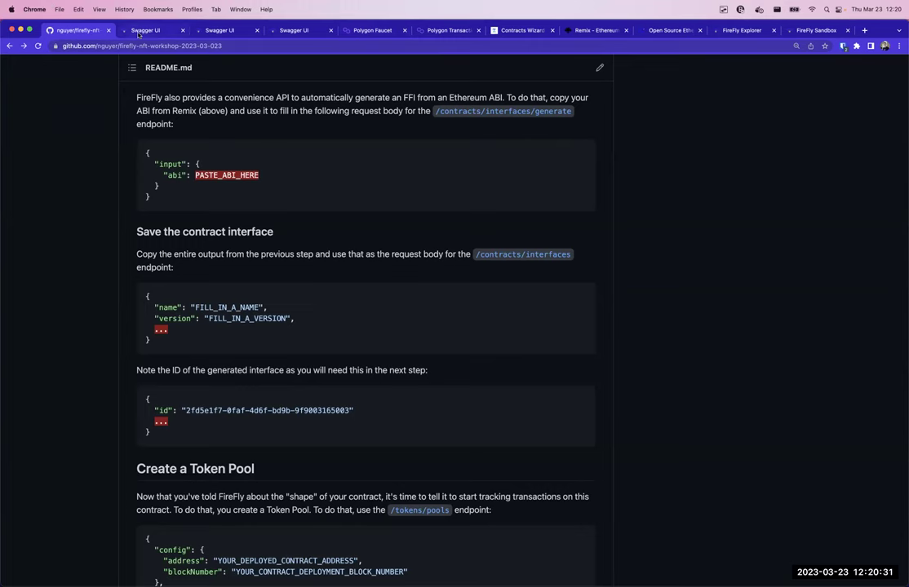
pyautogui.hotkey('ctrl', 'Tab')
pyautogui.scroll(1, 538, 175)
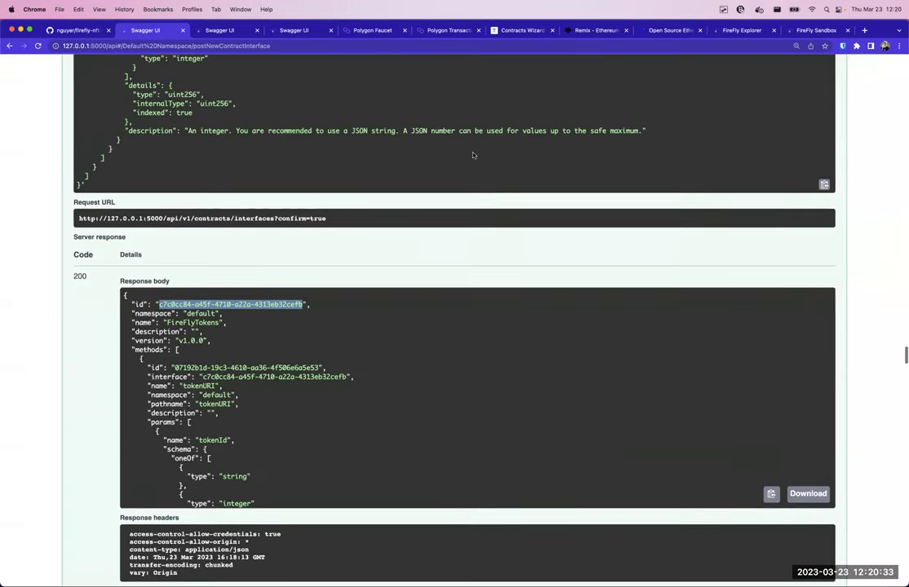
pyautogui.click(826, 186)
pyautogui.scroll(15, 783, 167)
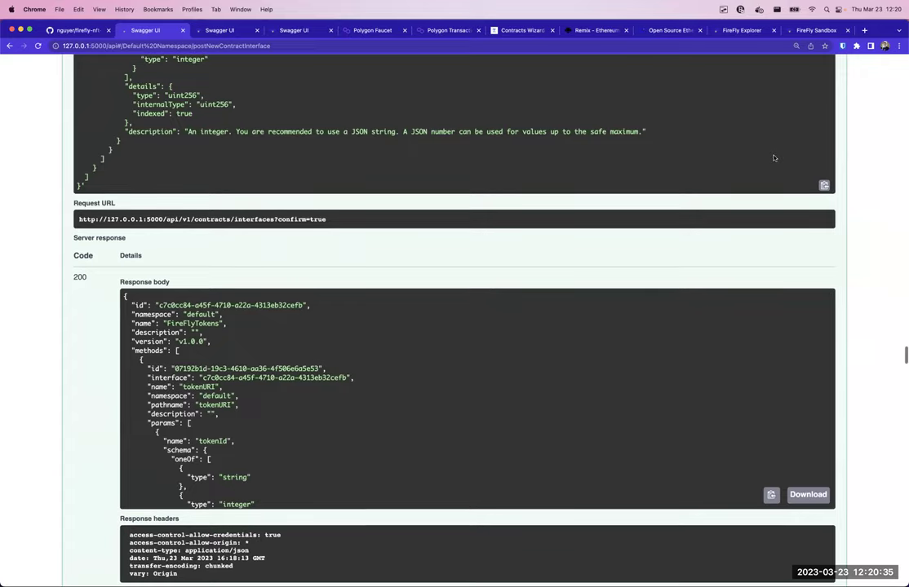
pyautogui.scroll(-20, 772, 158)
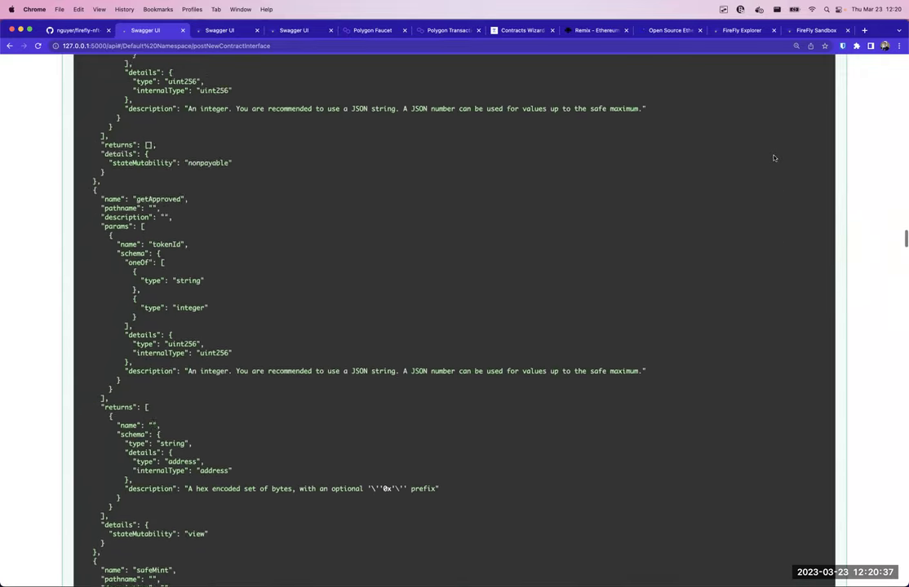
pyautogui.scroll(-15, 419, 279)
pyautogui.scroll(10, 419, 279)
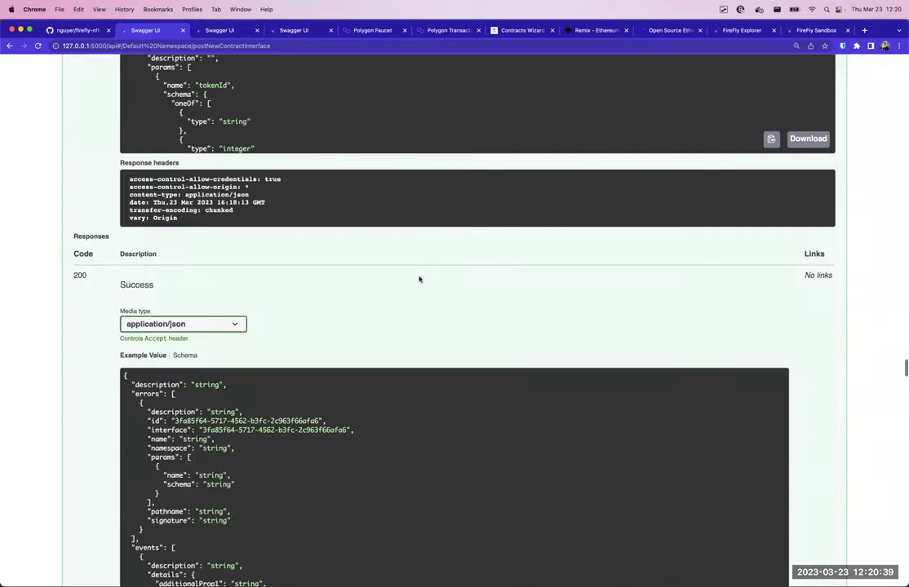
pyautogui.scroll(2, 419, 279)
pyautogui.scroll(-3, 419, 279)
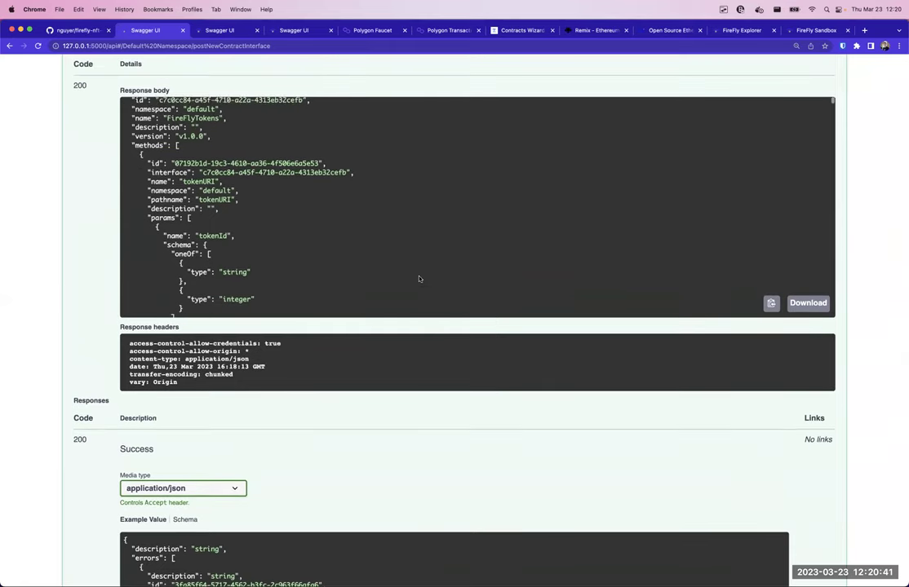
pyautogui.scroll(-2, 878, 155)
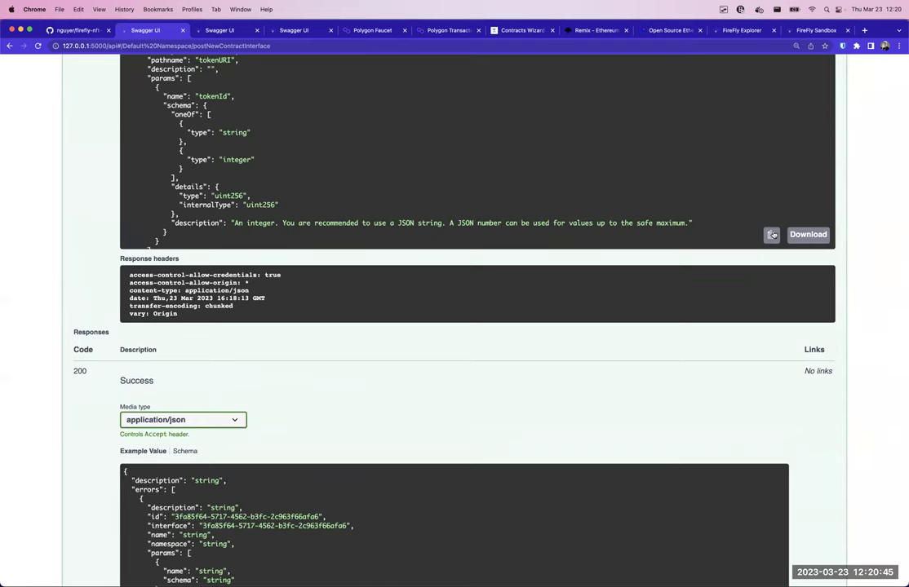
# - Launch Visual Studio Code and switch to its window
pyautogui.hotkey('alt', 'Tab')
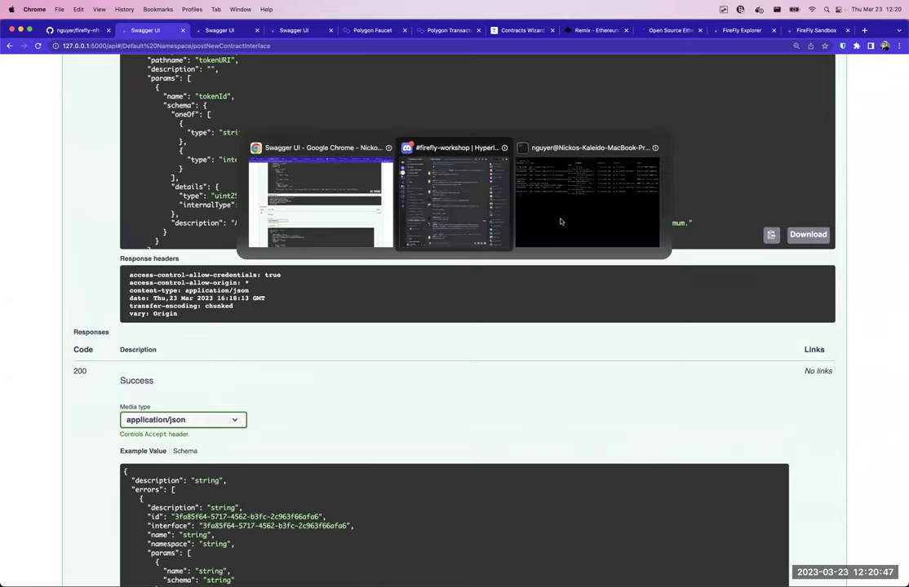
pyautogui.press('Escape')
pyautogui.press('super+space')
pyautogui.write('Vis')
pyautogui.press('Return')
pyautogui.press('super+space')
pyautogui.press('Return')
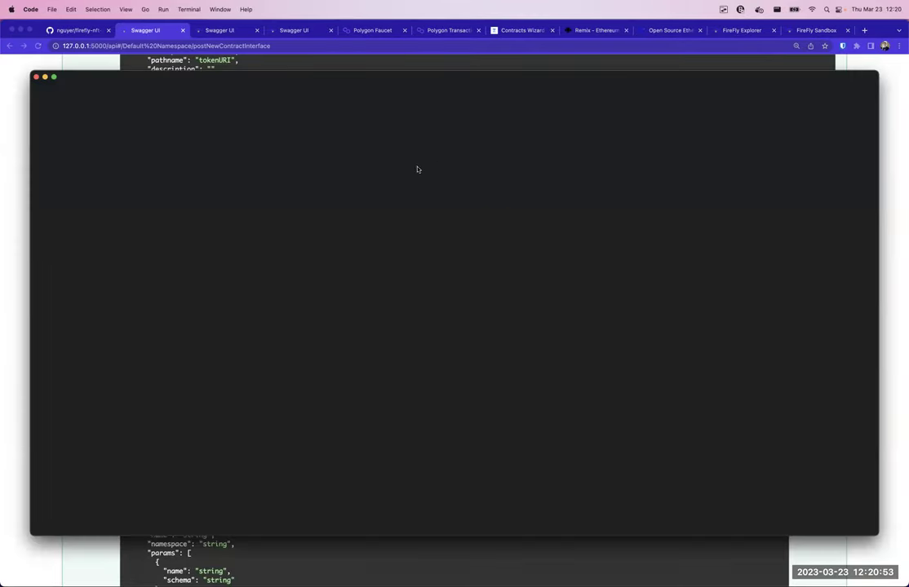
# - Paste the copied contract interface JSON into a new untitled file in Visual Studio Code and switch back to Chrome
pyautogui.press('super+n')
pyautogui.press('super+v')
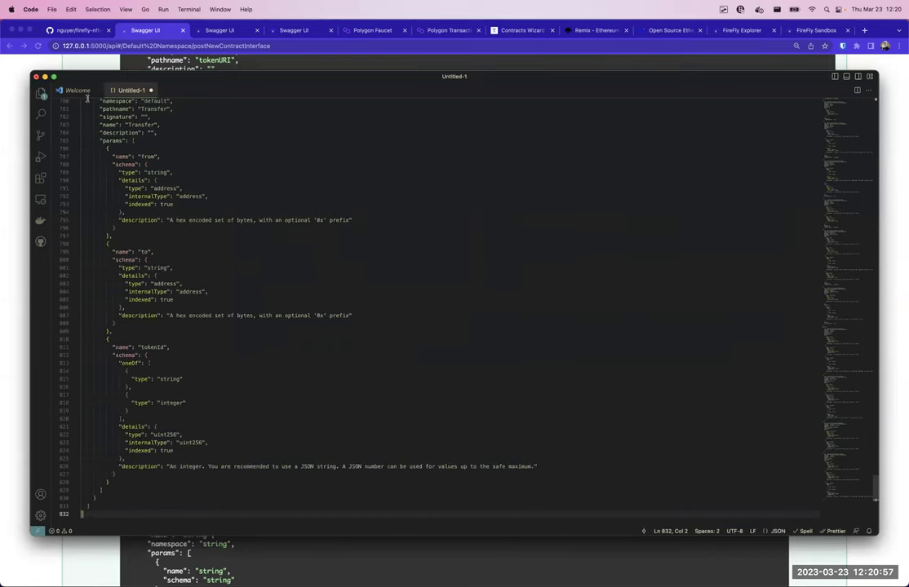
pyautogui.press('super+Tab')
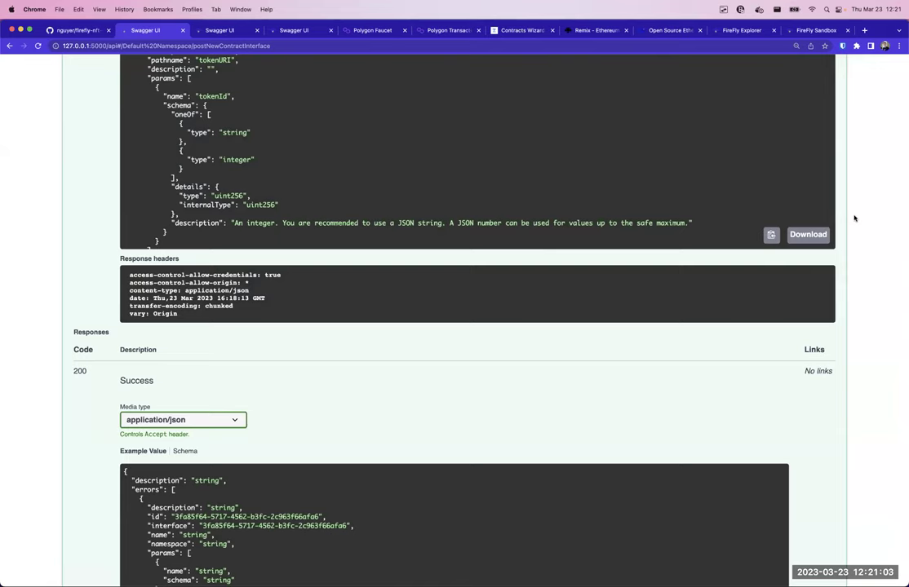
# - Review the Create a Token Pool section of the README, highlighting the contract address and block number placeholders in the example body
pyautogui.click(74, 30)
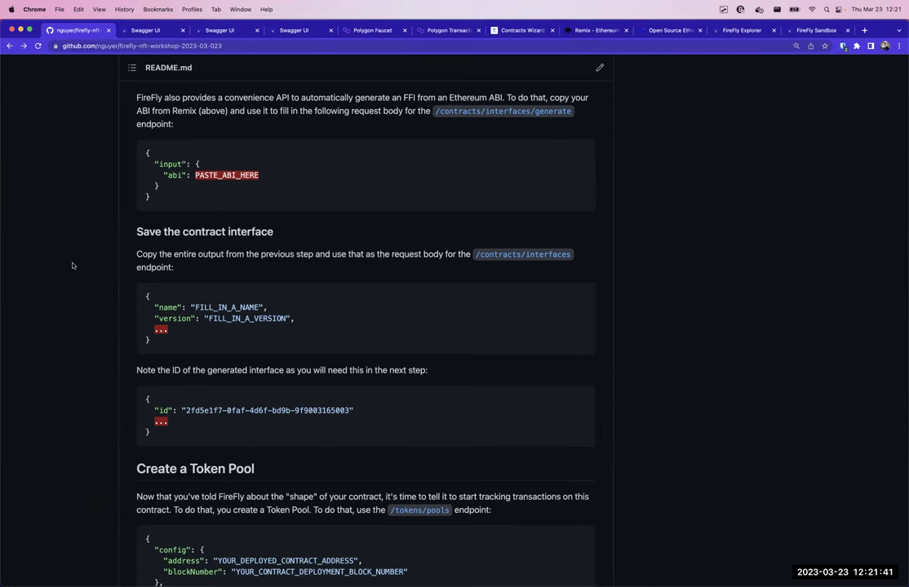
pyautogui.scroll(-5, 71, 266)
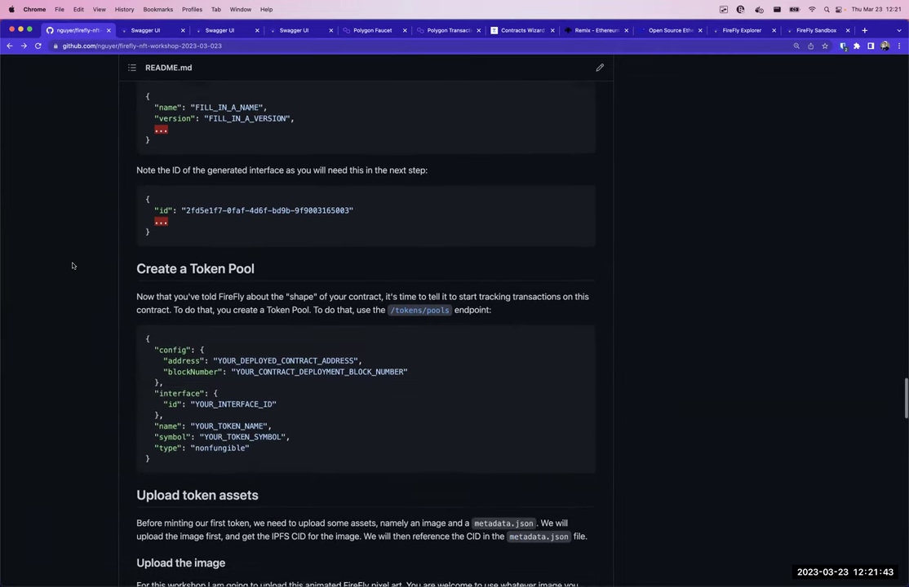
pyautogui.scroll(-1, 72, 266)
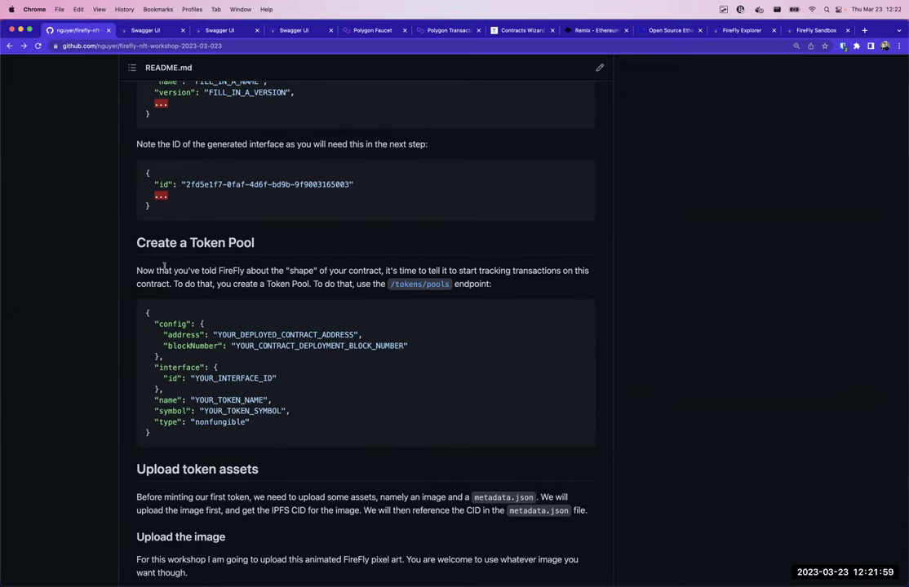
pyautogui.doubleClick(262, 334)
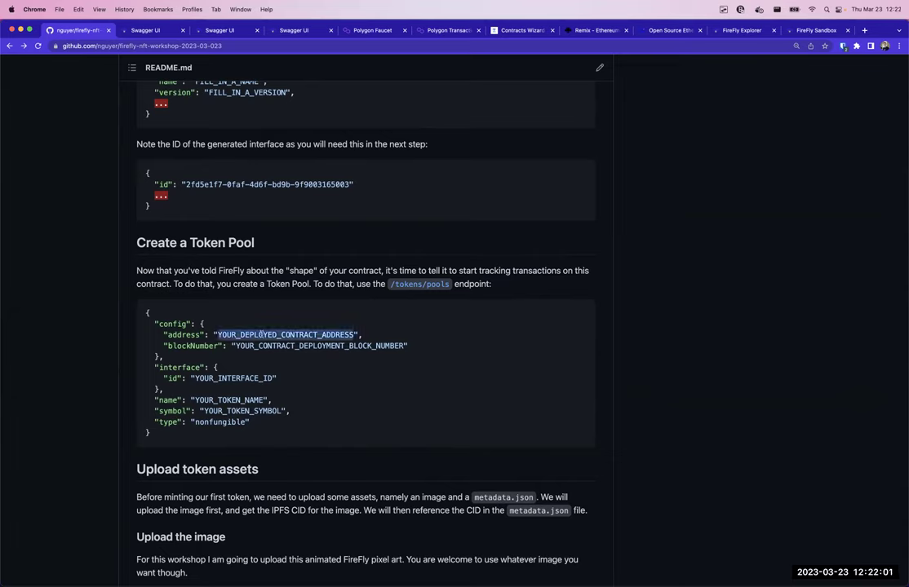
pyautogui.doubleClick(279, 346)
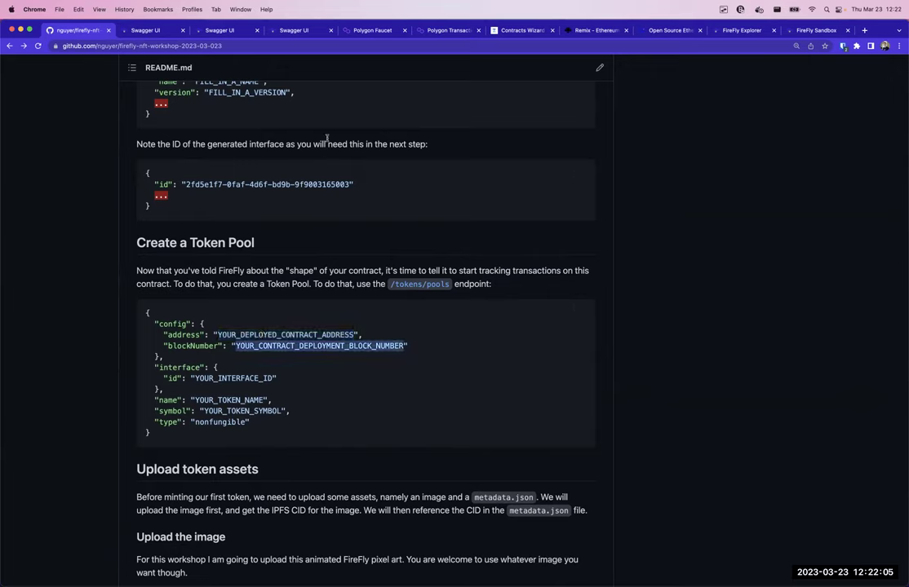
# - Highlight the created contract's address and the block number in the transaction details on Polygonscan
pyautogui.click(444, 30)
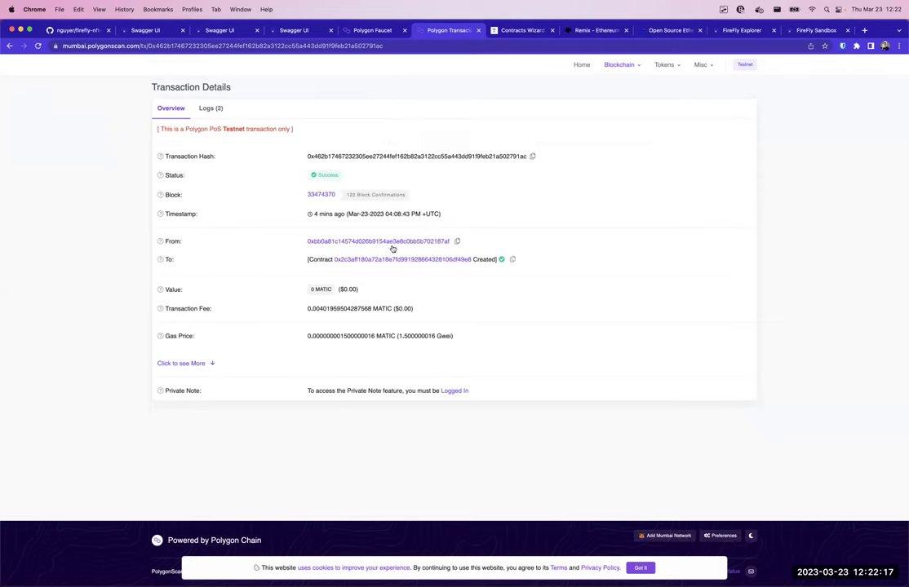
pyautogui.moveTo(333, 260); pyautogui.dragTo(483, 261)
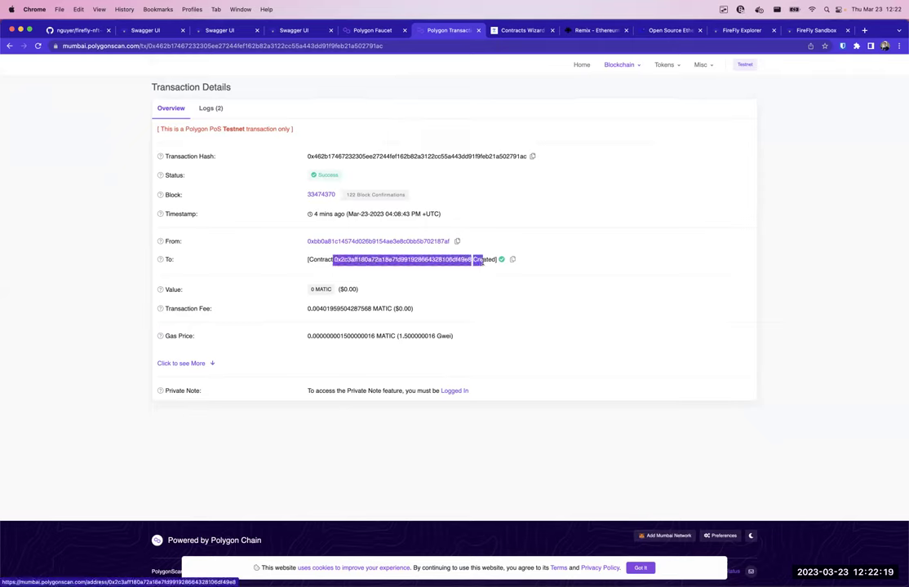
pyautogui.moveTo(302, 195); pyautogui.dragTo(337, 197)
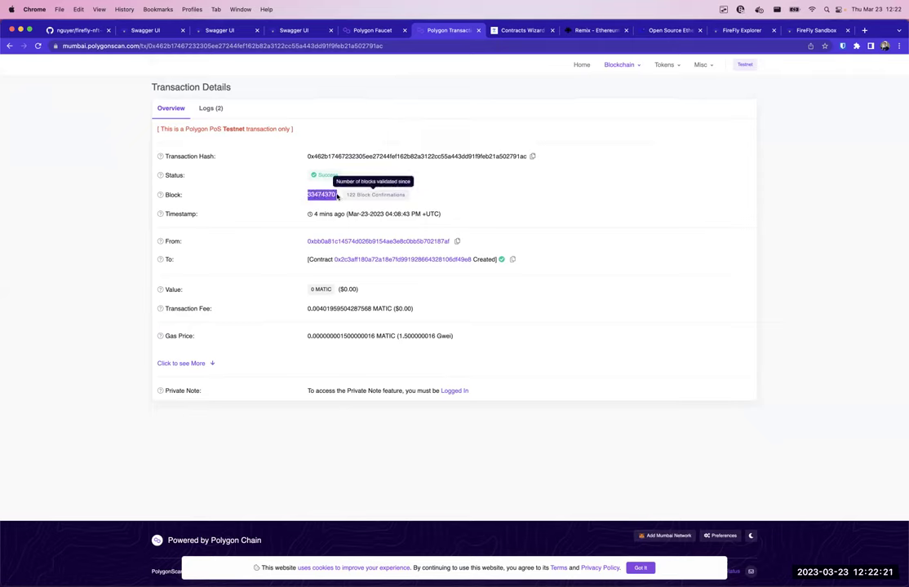
pyautogui.click(425, 194)
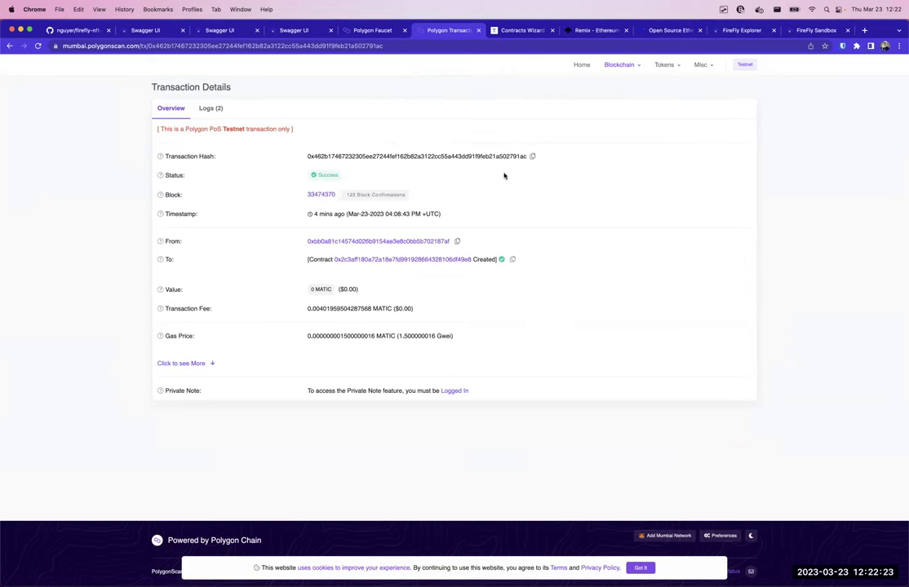
# - From the FireFly Explorer dashboard, open the Contract Deployment transaction's operation details and find the receipt with the block number and contract address
pyautogui.click(739, 30)
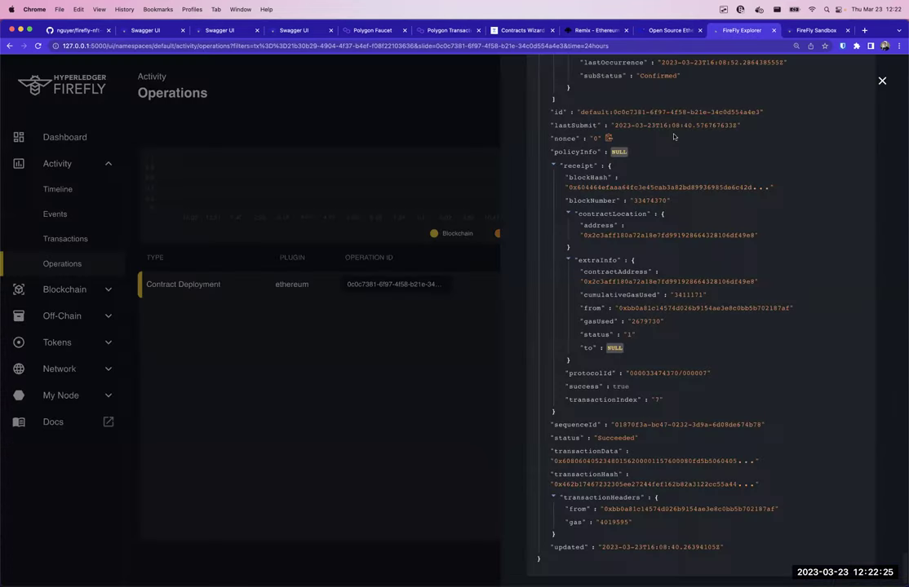
pyautogui.click(409, 92)
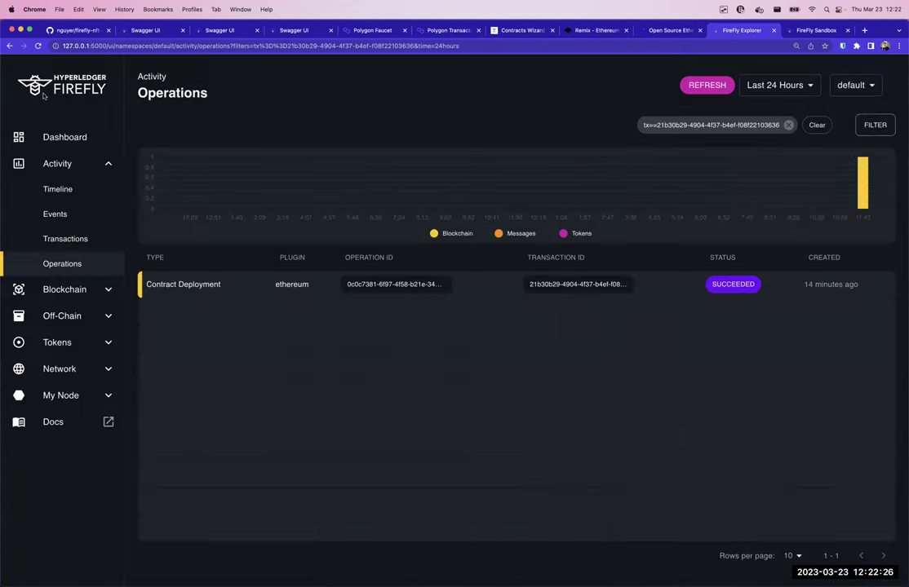
pyautogui.click(38, 139)
pyautogui.scroll(-3, 314, 258)
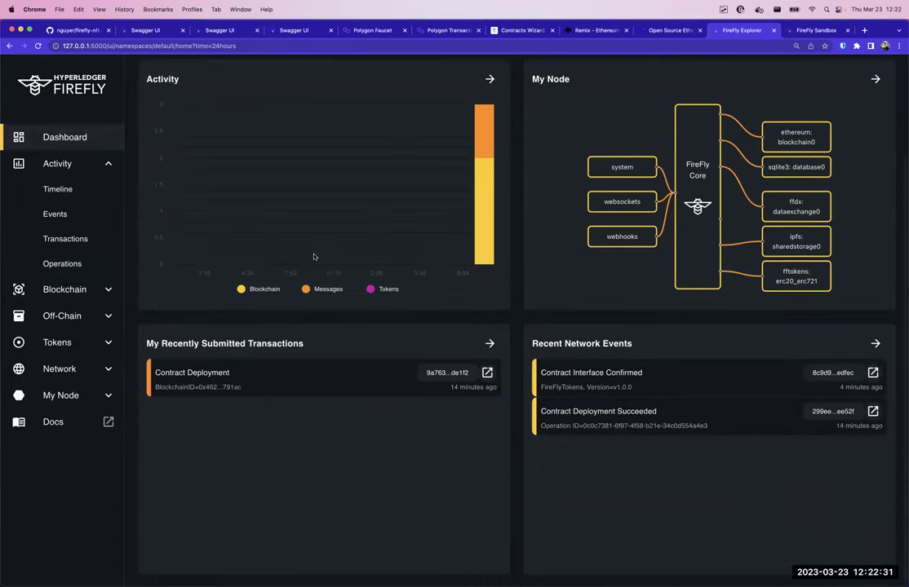
pyautogui.click(271, 385)
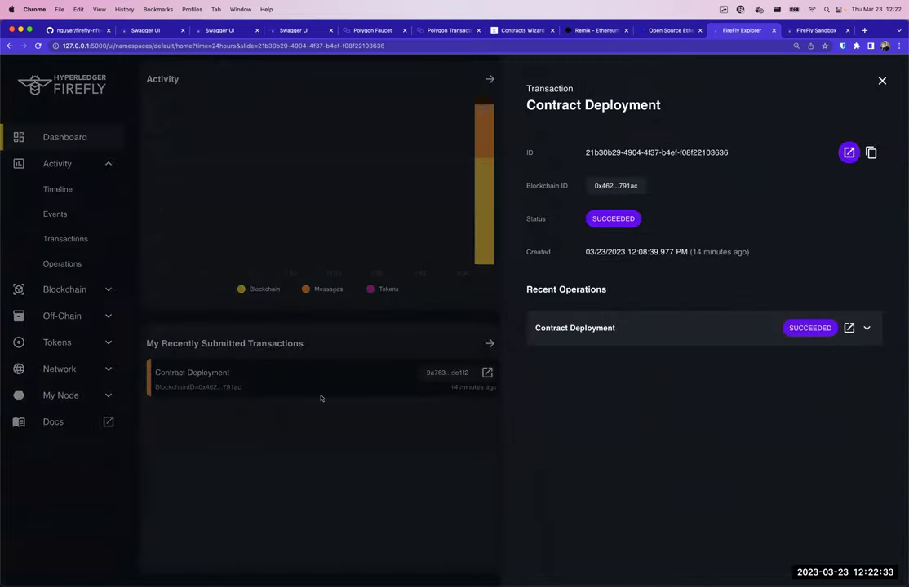
pyautogui.click(848, 328)
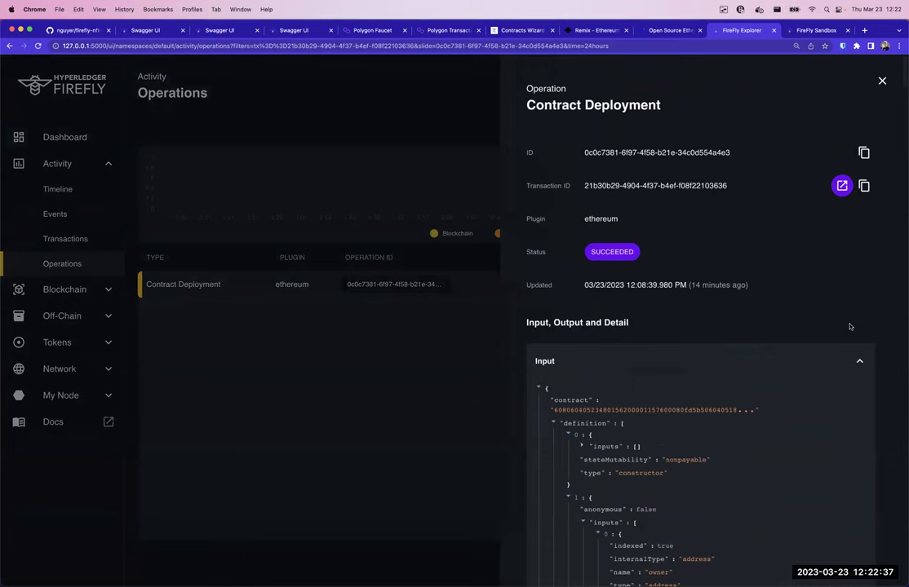
pyautogui.scroll(-15, 791, 316)
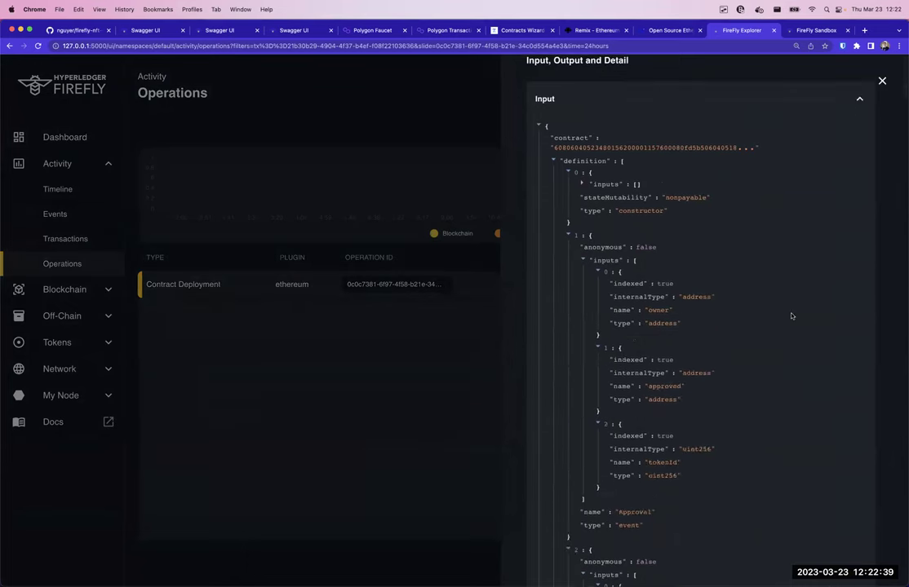
pyautogui.scroll(-20, 791, 316)
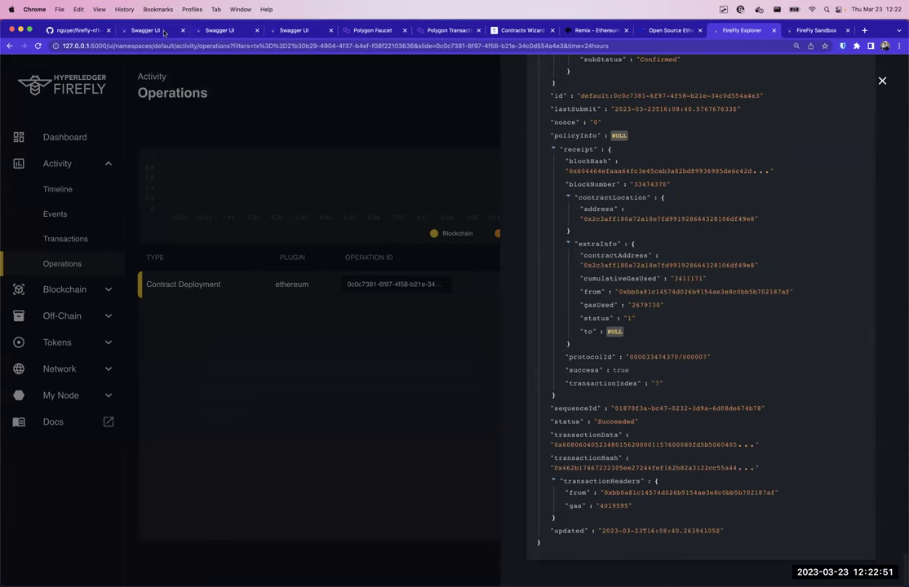
# - Open the README's /tokens/pools endpoint link in a new Swagger UI tab and make the request editable
pyautogui.click(69, 31)
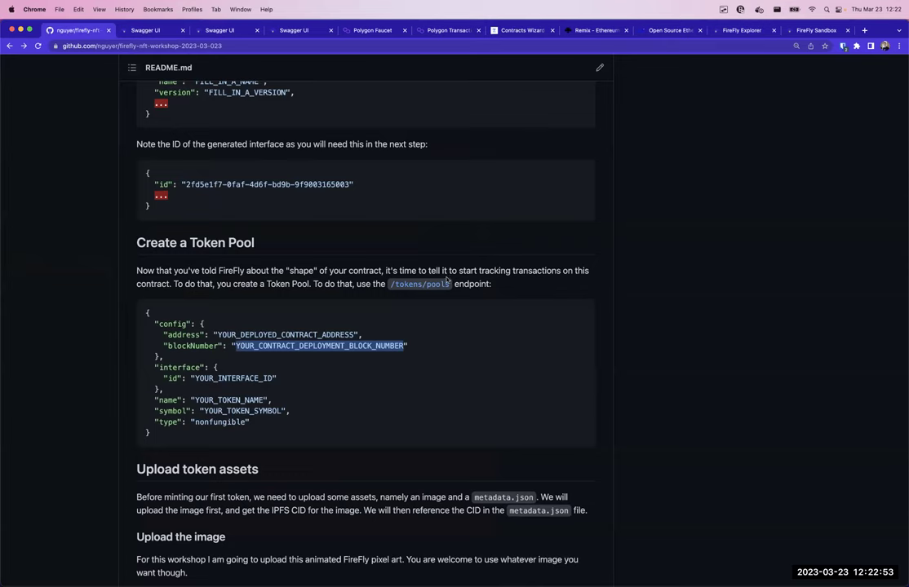
pyautogui.scroll(-2, 451, 246)
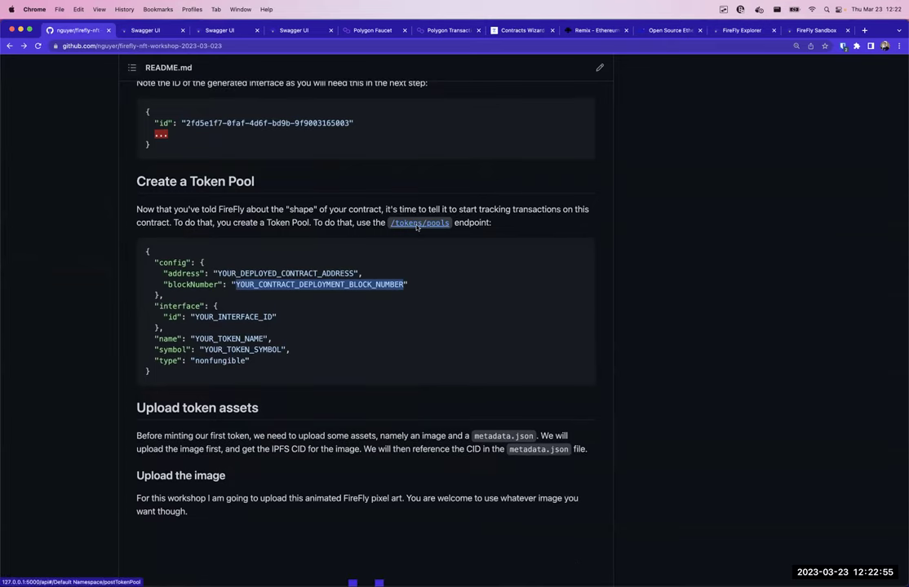
pyautogui.keyDown('super'); pyautogui.click(416, 228); pyautogui.keyUp('super')
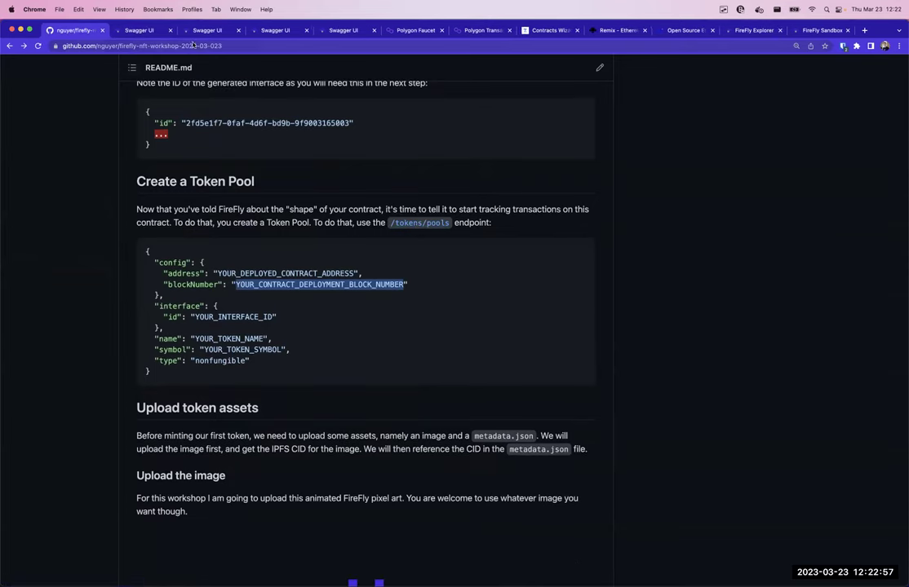
pyautogui.click(123, 31)
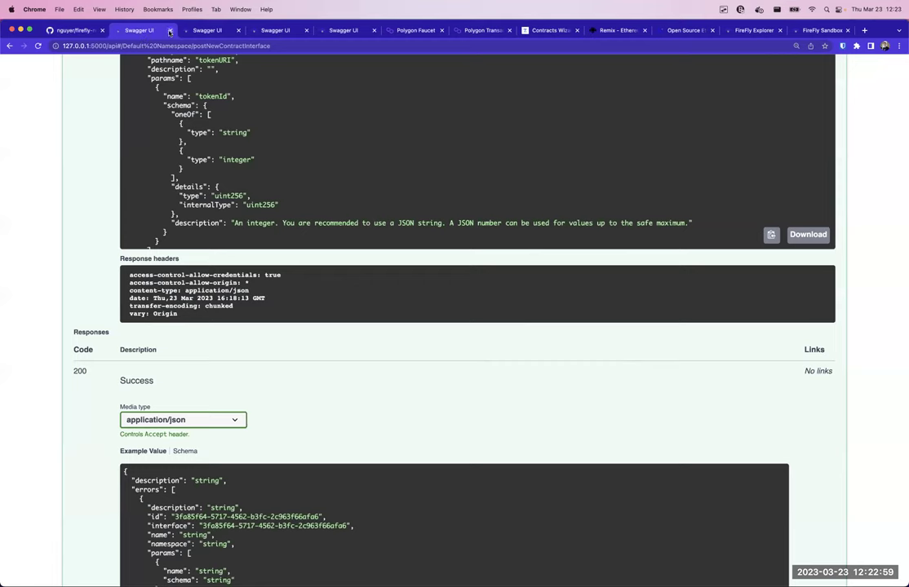
pyautogui.click(195, 32)
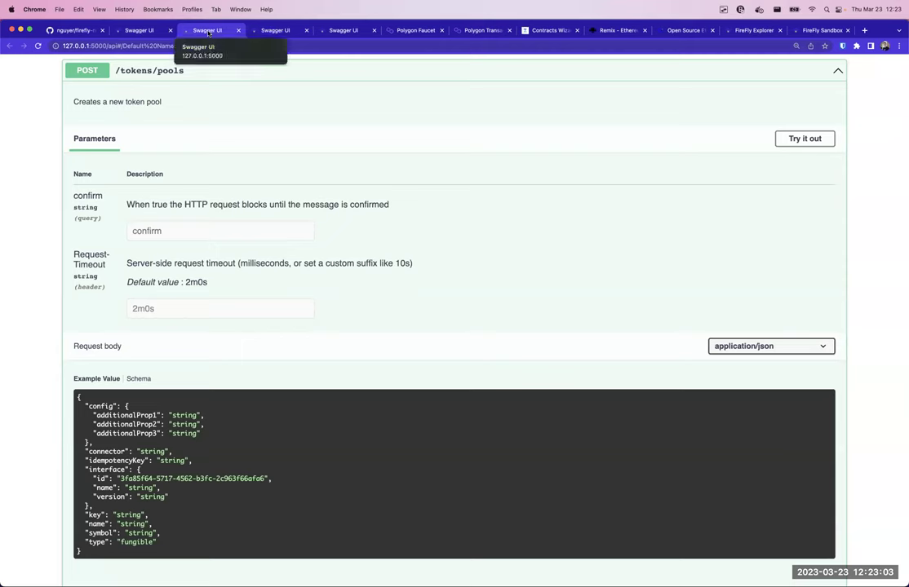
pyautogui.click(806, 139)
# - Replace the /tokens/pools request body with the token pool JSON template copied from the README
pyautogui.click(72, 31)
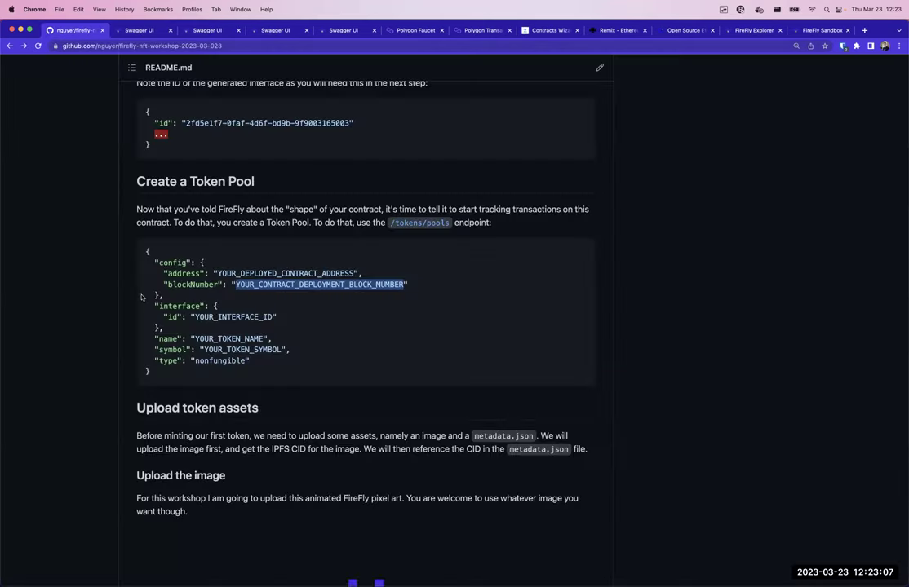
pyautogui.click(165, 381)
pyautogui.scroll(1, 166, 381)
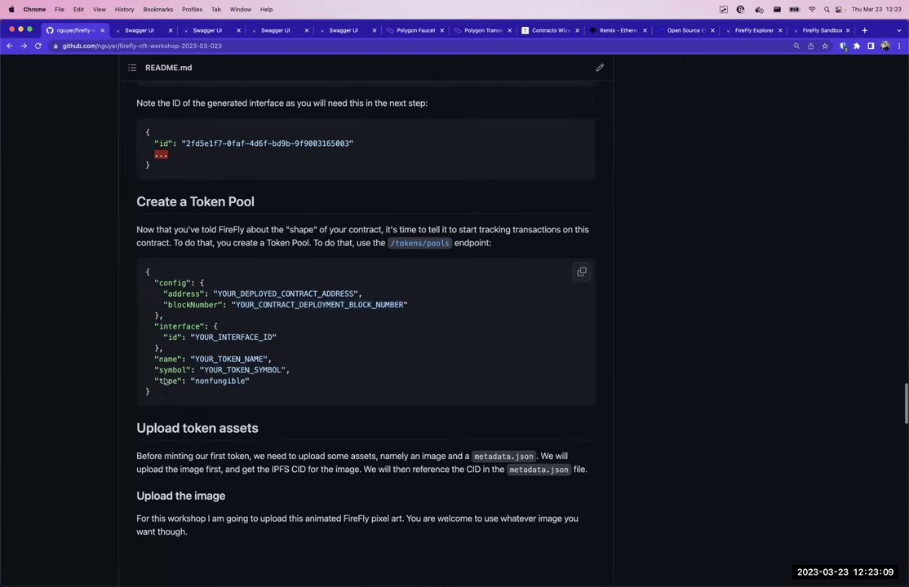
pyautogui.moveTo(153, 395); pyautogui.dragTo(141, 278)
pyautogui.hotkey('ctrl', 'c')
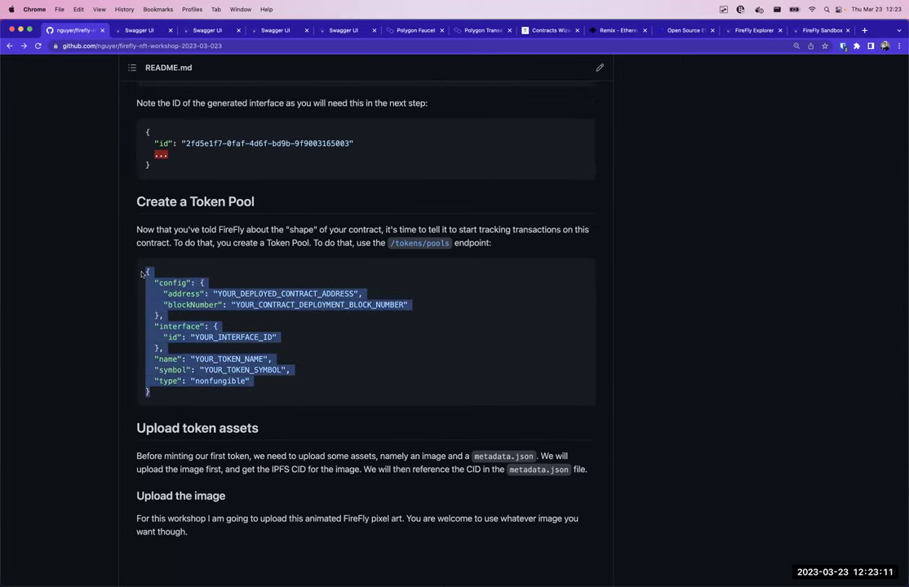
pyautogui.click(218, 30)
pyautogui.click(169, 367)
pyautogui.hotkey('ctrl', 'a')
pyautogui.hotkey('ctrl', 'v')
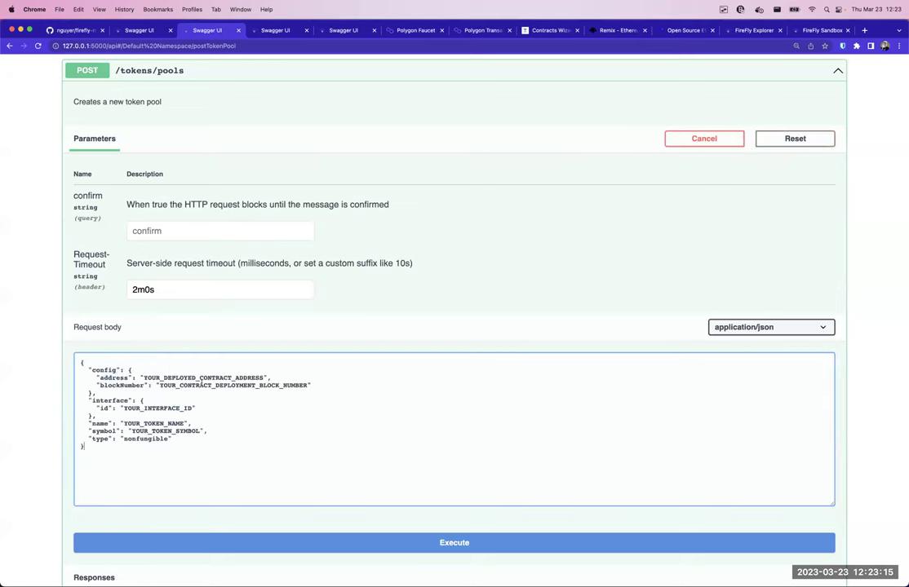
pyautogui.doubleClick(216, 378)
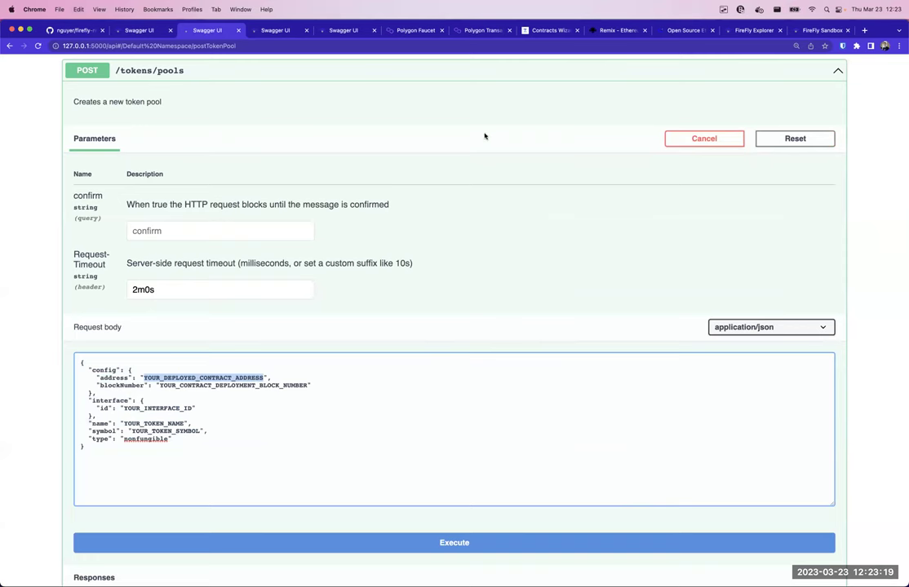
pyautogui.click(733, 32)
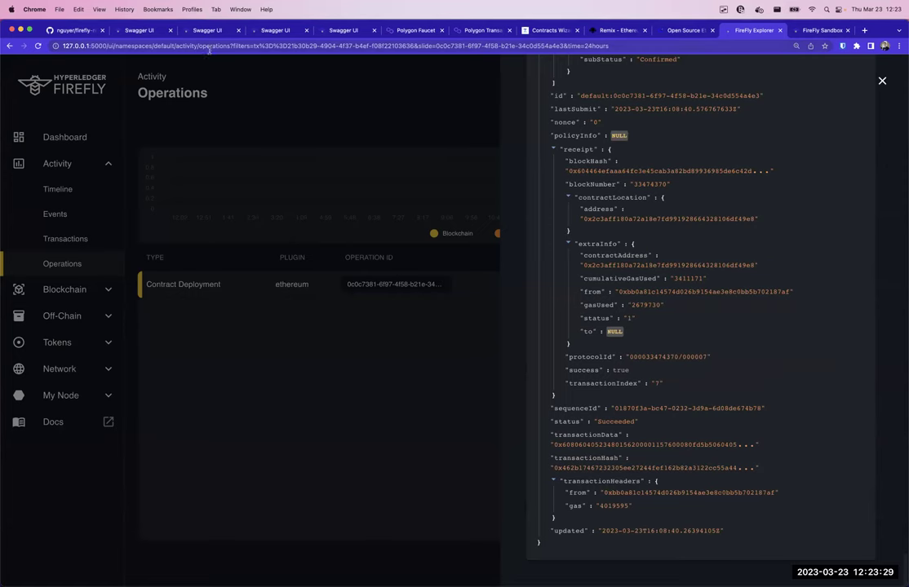
pyautogui.click(189, 33)
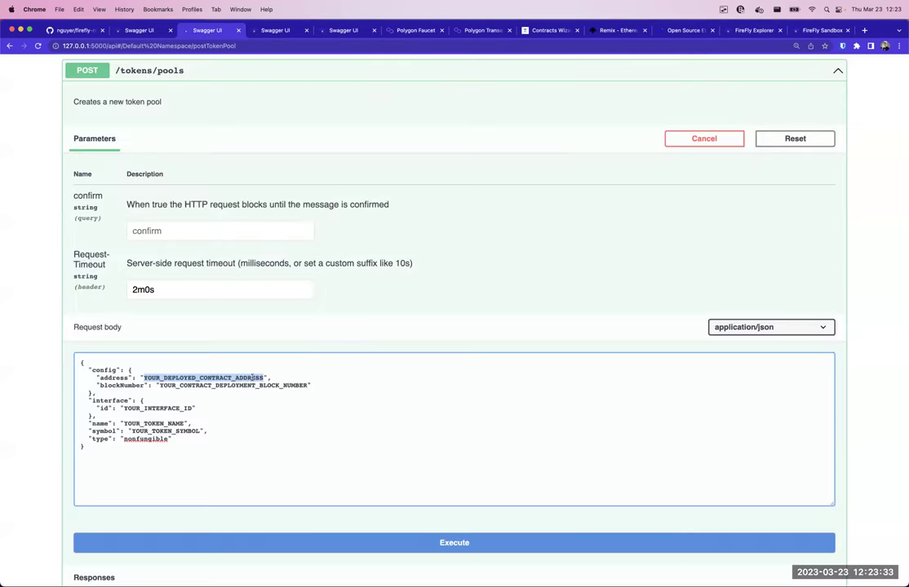
pyautogui.press('super+v')
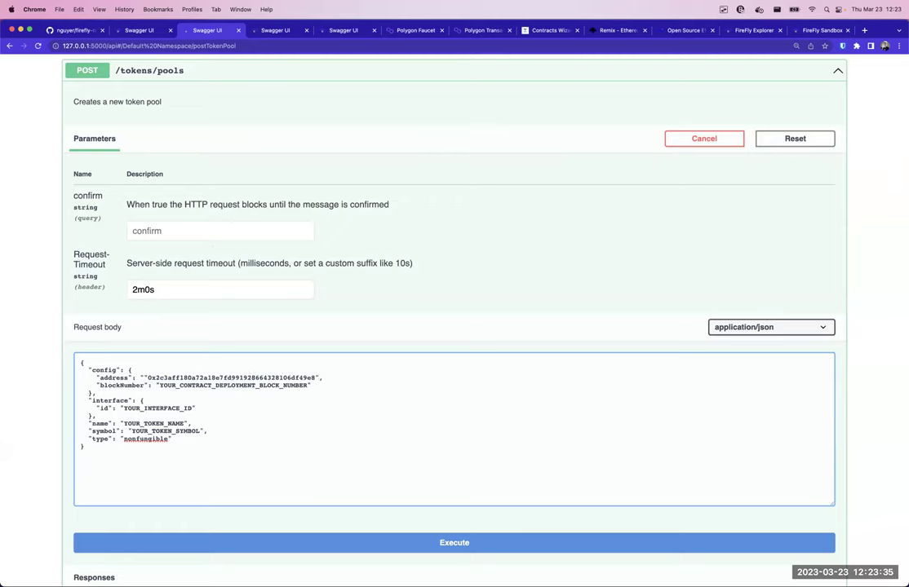
pyautogui.click(148, 376)
pyautogui.press('BackSpace')
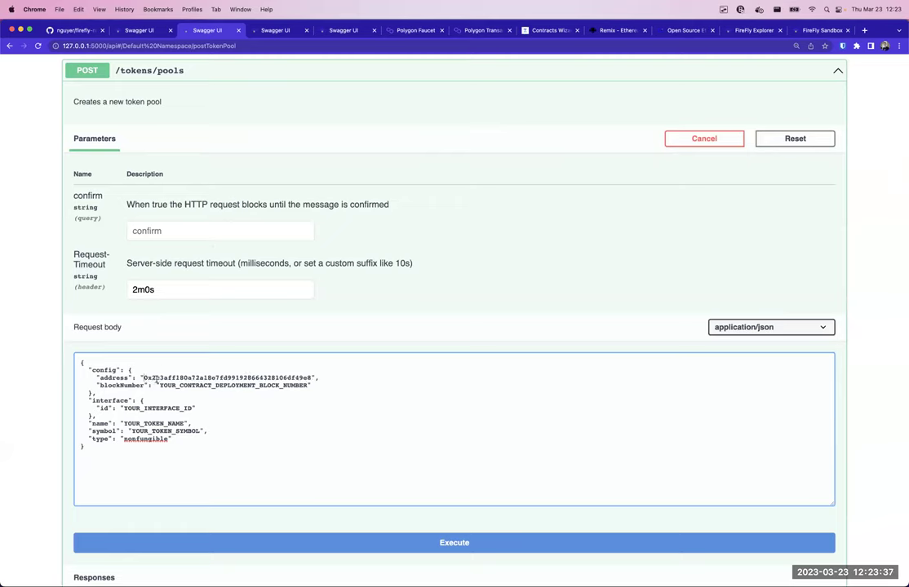
# - Set the blockNumber in the request body to 33474370, copied from the deployment receipt in FireFly Explorer, and remove the trailing comma
pyautogui.moveTo(156, 385); pyautogui.dragTo(314, 384)
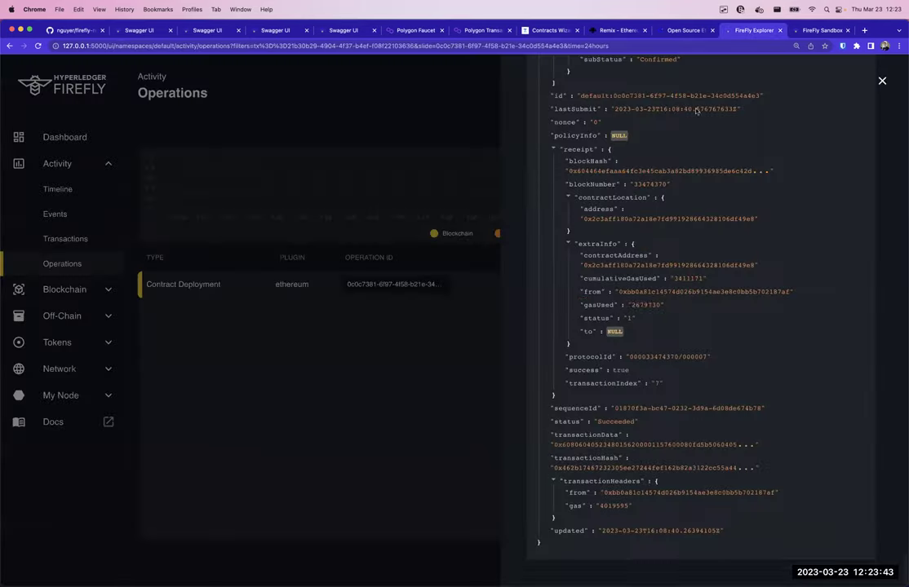
pyautogui.click(754, 30)
pyautogui.click(677, 183)
pyautogui.click(206, 30)
pyautogui.hotkey('ctrl', 'v')
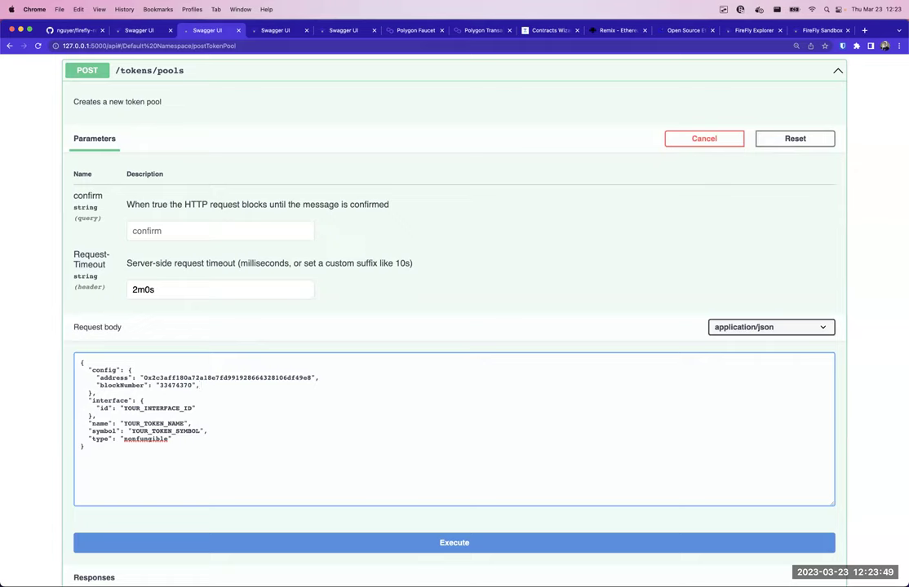
pyautogui.press('End')
pyautogui.press('BackSpace')
# - Set the interface id in the token pool request body to c7c0cc84-a45f-4710-a22a-4313eb32cefb, copied from the contract interface response
pyautogui.doubleClick(158, 408)
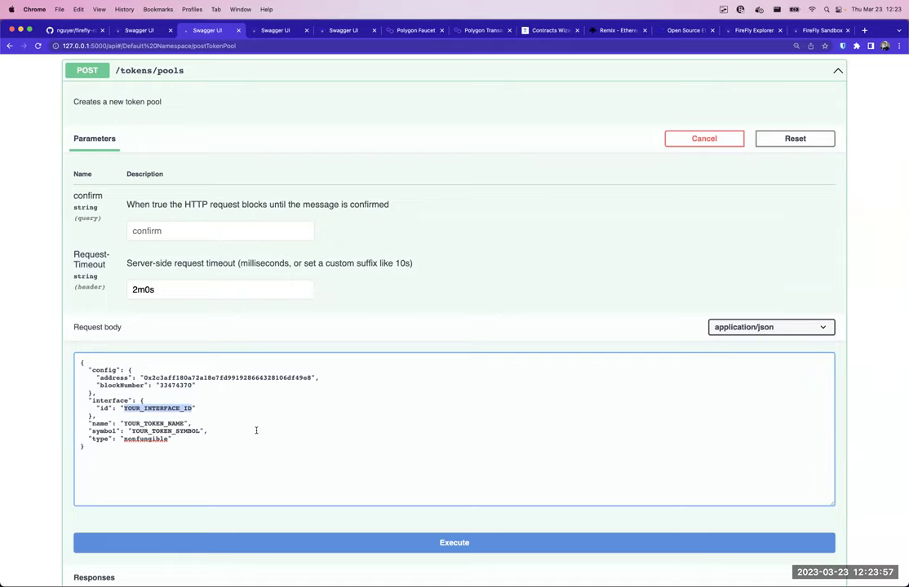
pyautogui.click(137, 31)
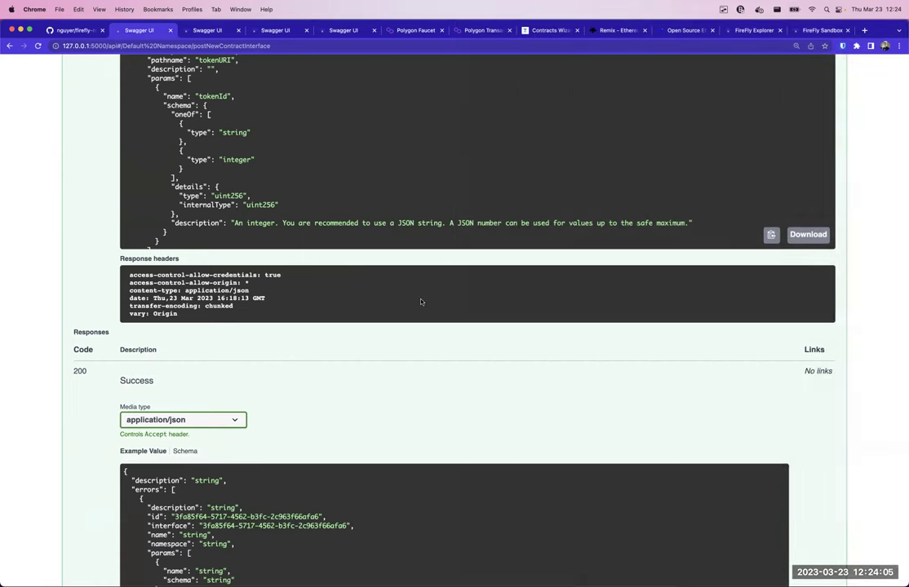
pyautogui.scroll(10, 309, 384)
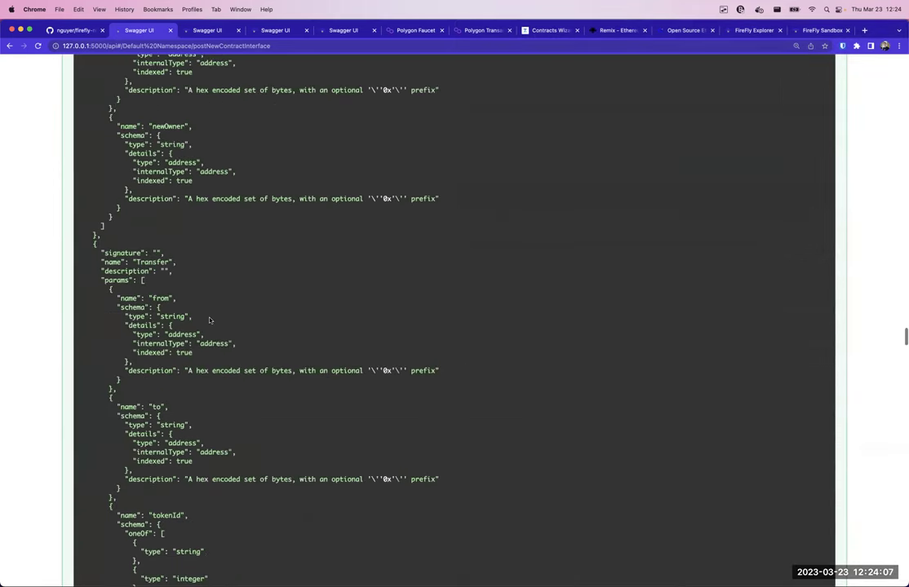
pyautogui.scroll(-5, 55, 353)
pyautogui.scroll(3, 230, 388)
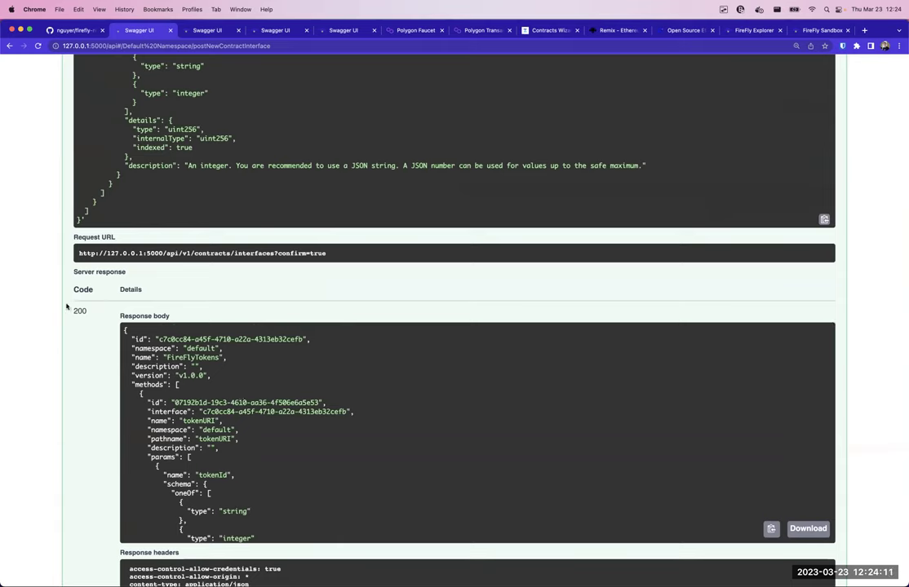
pyautogui.moveTo(196, 254); pyautogui.dragTo(274, 254)
pyautogui.click(288, 356)
pyautogui.moveTo(159, 340); pyautogui.dragTo(302, 339)
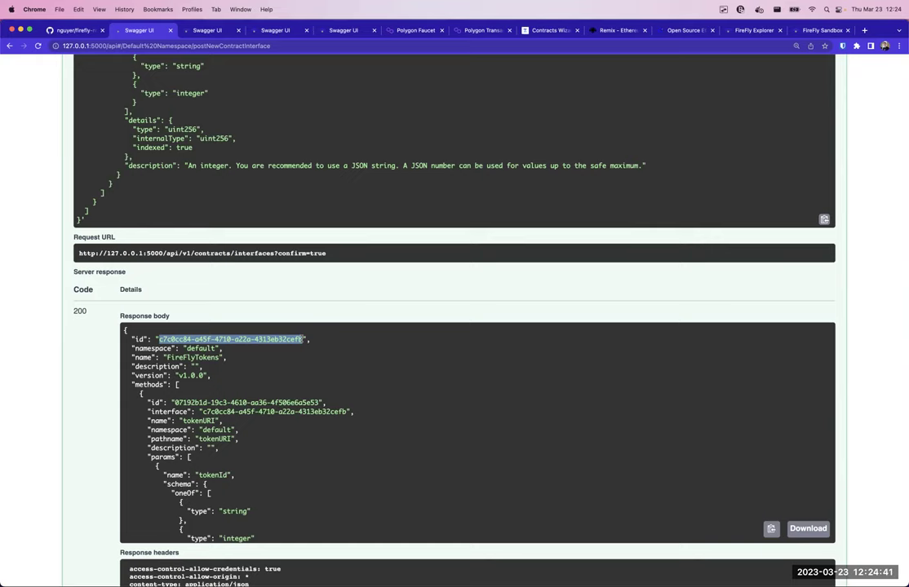
pyautogui.rightClick(209, 338)
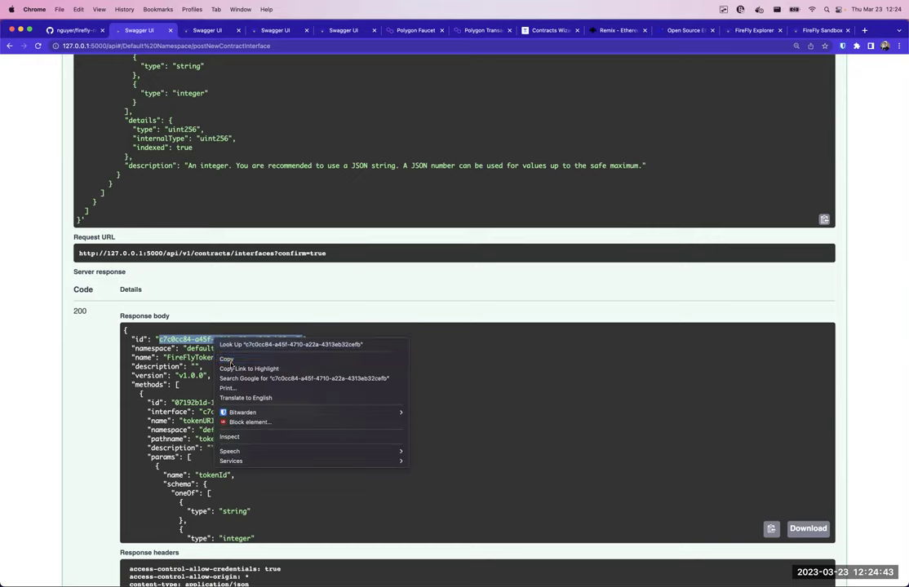
pyautogui.click(228, 359)
pyautogui.click(209, 30)
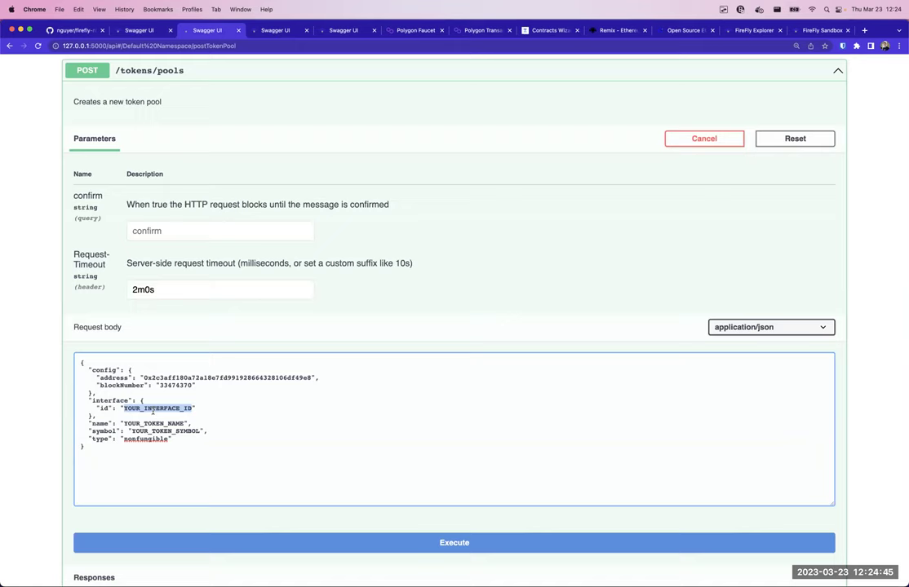
pyautogui.press('super+v')
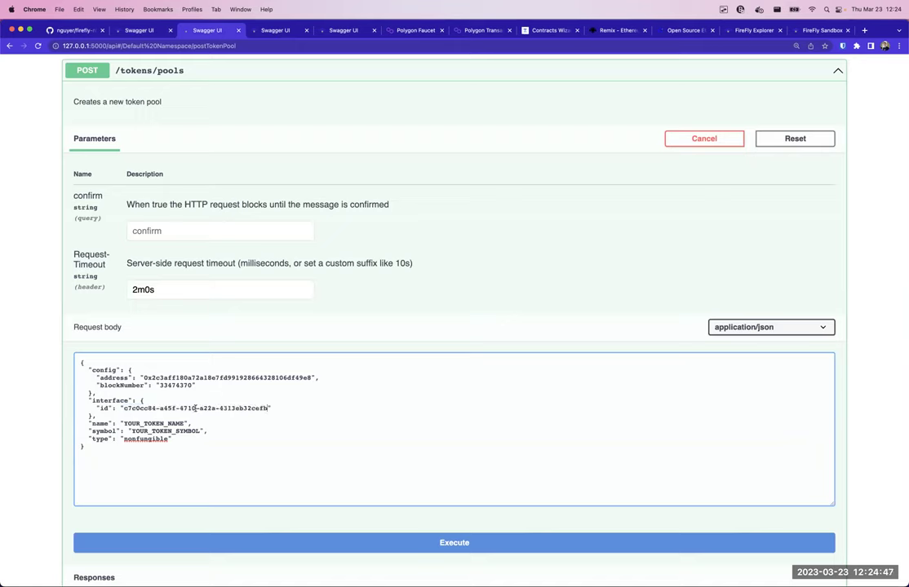
# - Copy the token name FireFly NFTS from the OpenZeppelin Contracts Wizard and return to the token pool request body
pyautogui.doubleClick(154, 424)
pyautogui.doubleClick(167, 431)
pyautogui.click(229, 330)
pyautogui.click(547, 30)
pyautogui.click(237, 146)
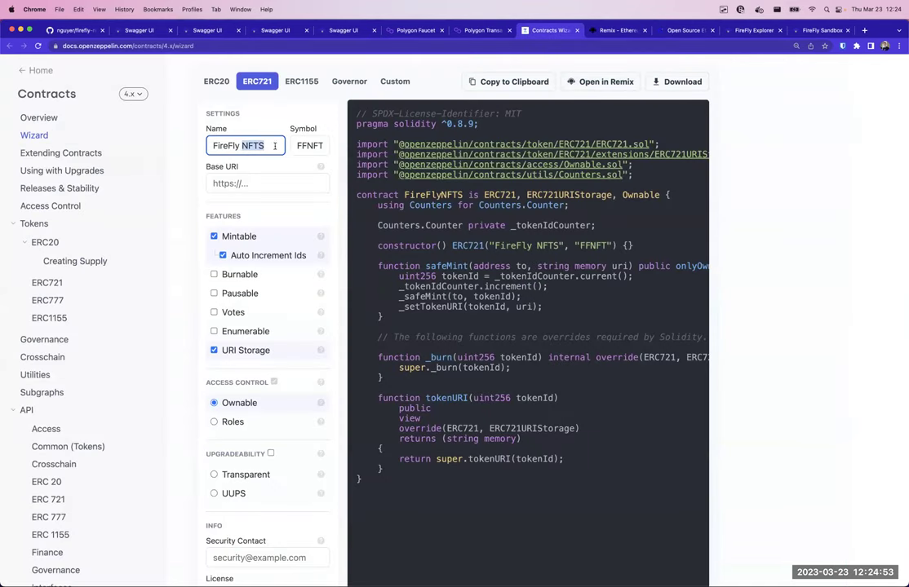
pyautogui.press('super+a')
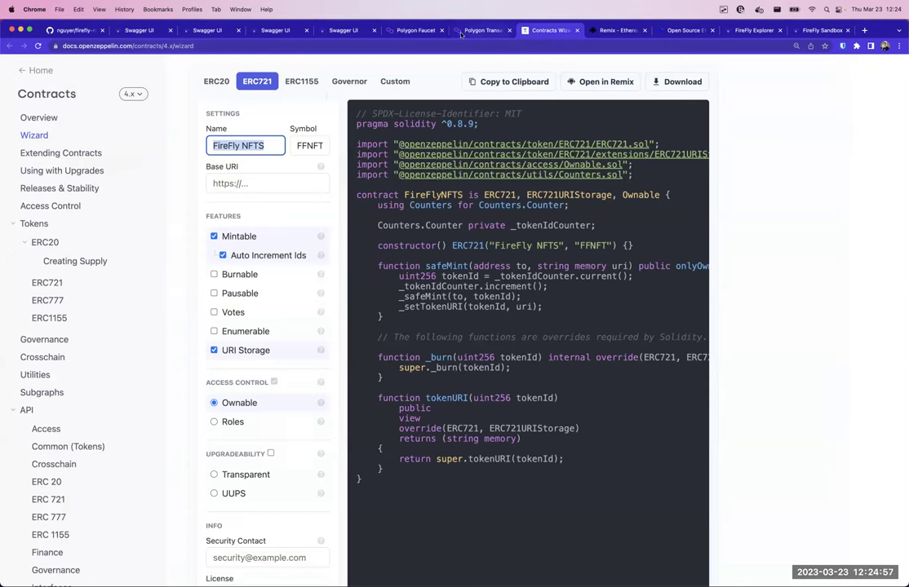
pyautogui.click(207, 30)
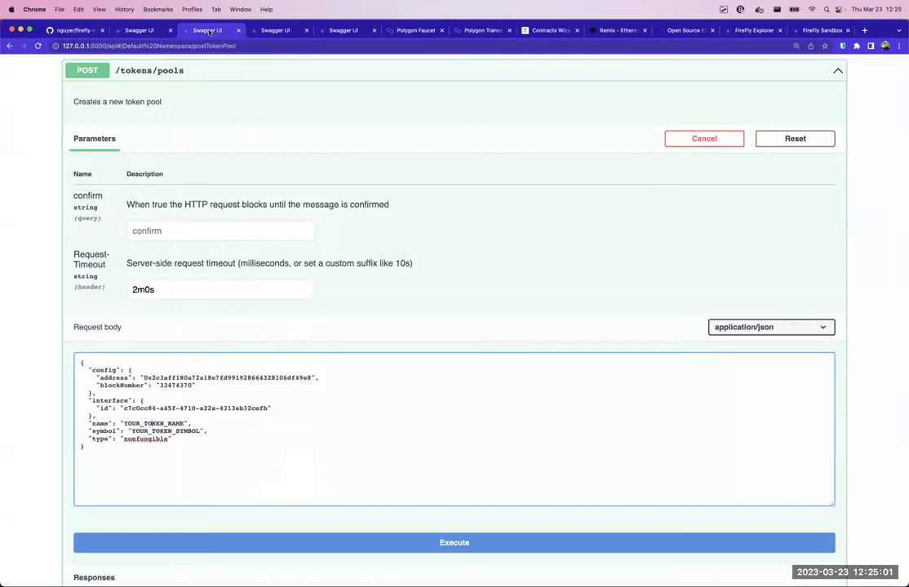
# - Set the token pool's name to FireFlyNFTS and its symbol to FFNFTS in the request body, keeping the nonfungible type
pyautogui.doubleClick(154, 423)
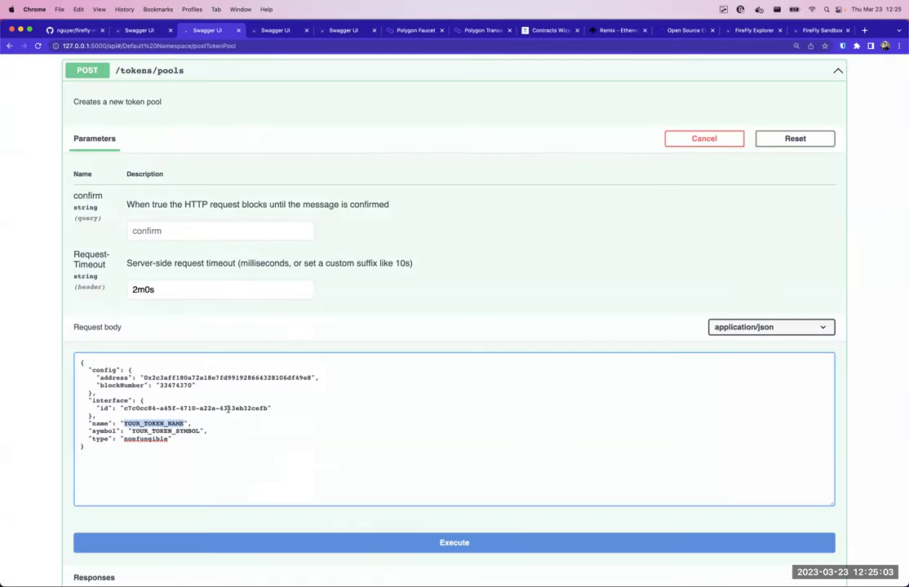
pyautogui.write('FireFly NFTS')
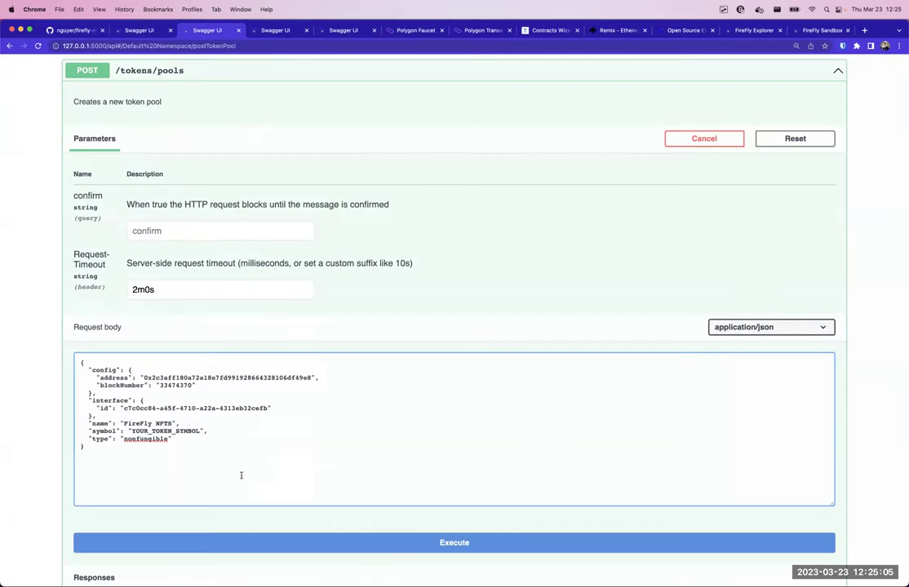
pyautogui.doubleClick(166, 430)
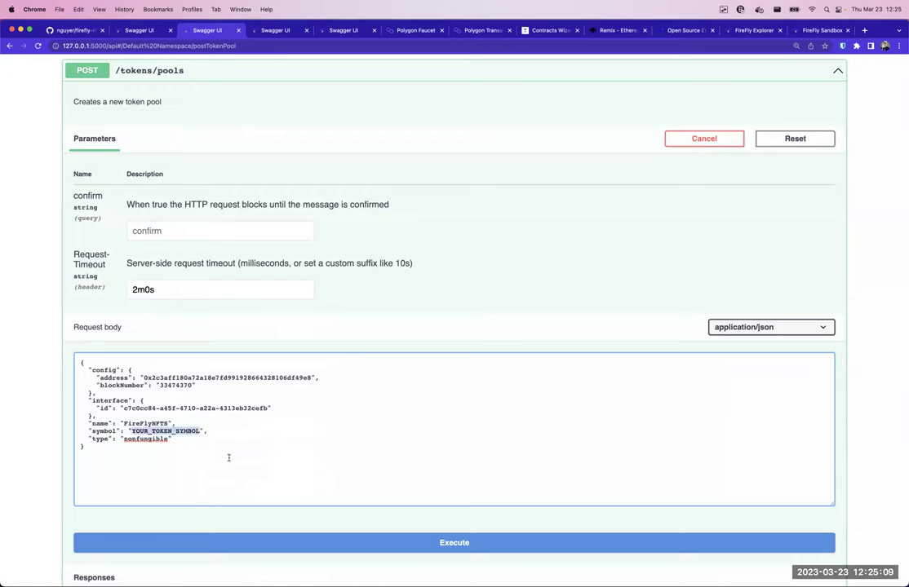
pyautogui.write('FFNFTS')
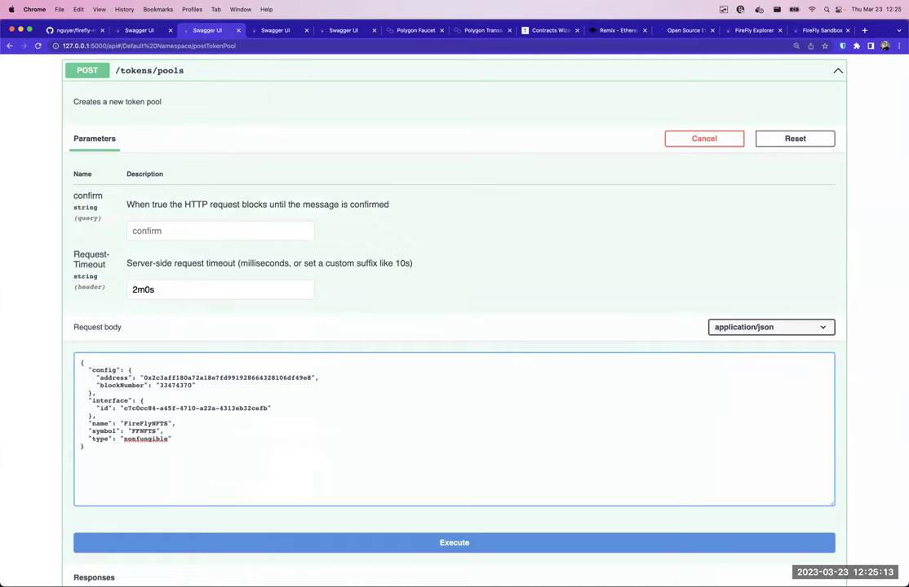
pyautogui.doubleClick(145, 438)
pyautogui.scroll(-2, 190, 387)
pyautogui.click(190, 387)
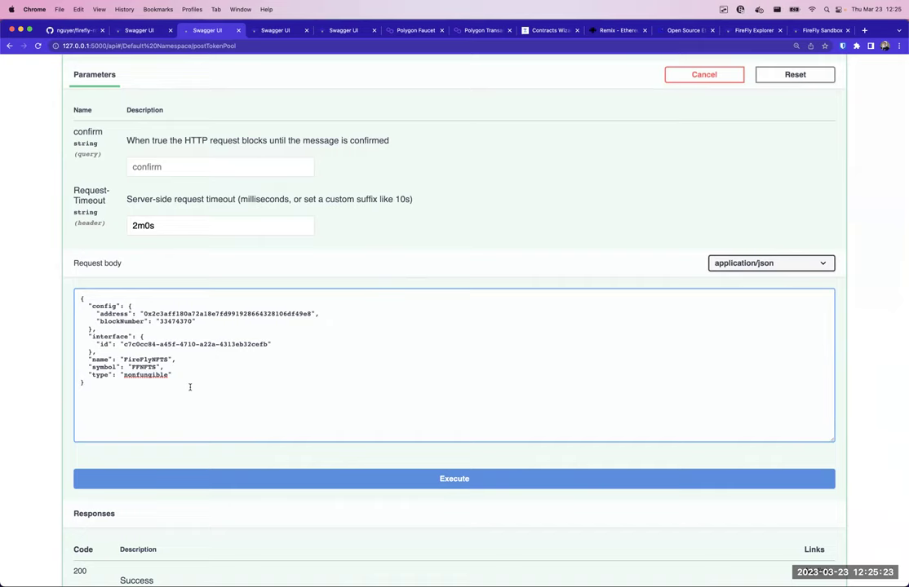
# - Compare the request's contract address and block number with the receipt of the Contract Deployment operation in FireFly Explorer
pyautogui.doubleClick(160, 313)
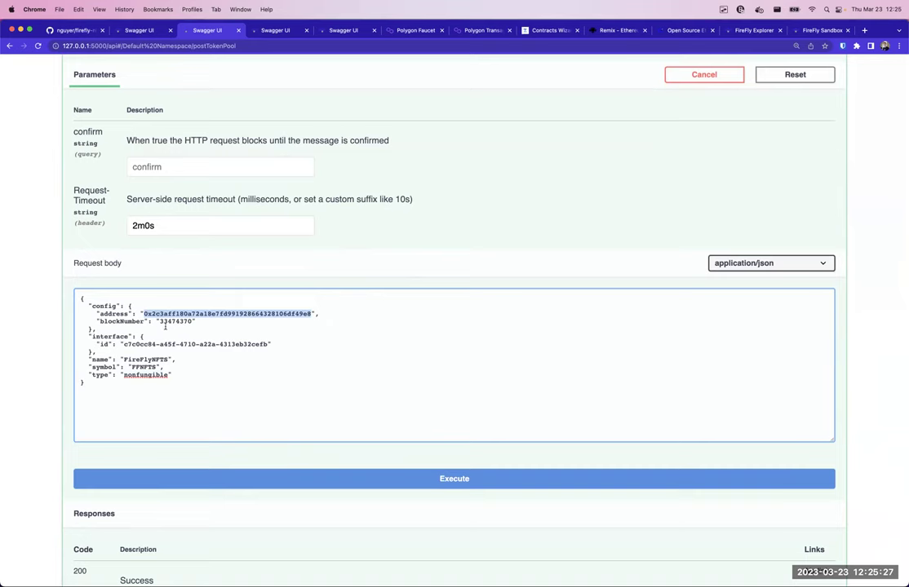
pyautogui.doubleClick(175, 321)
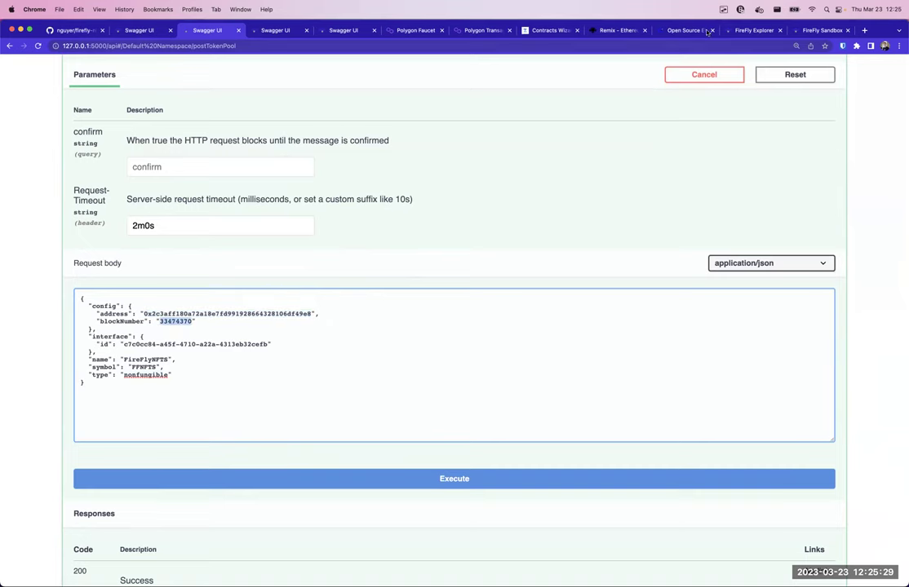
pyautogui.click(750, 30)
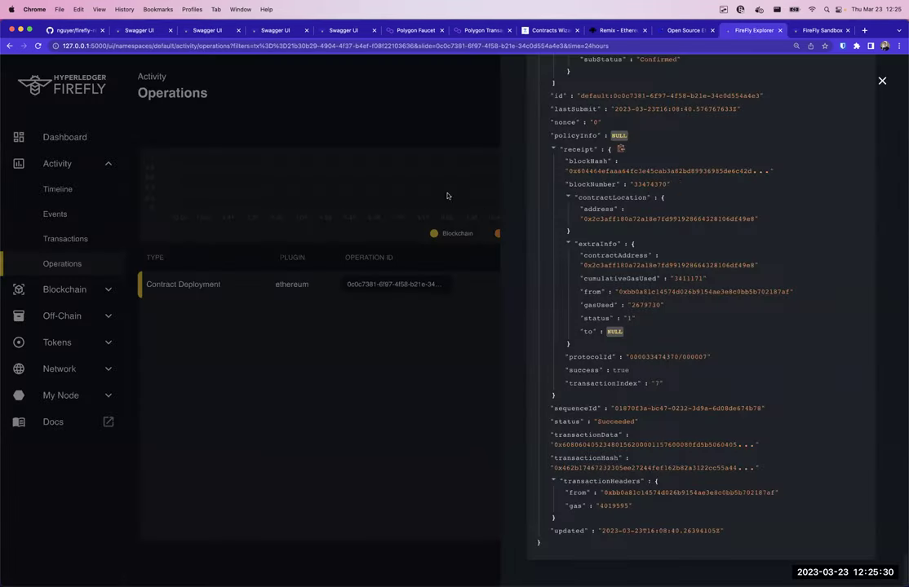
pyautogui.click(101, 97)
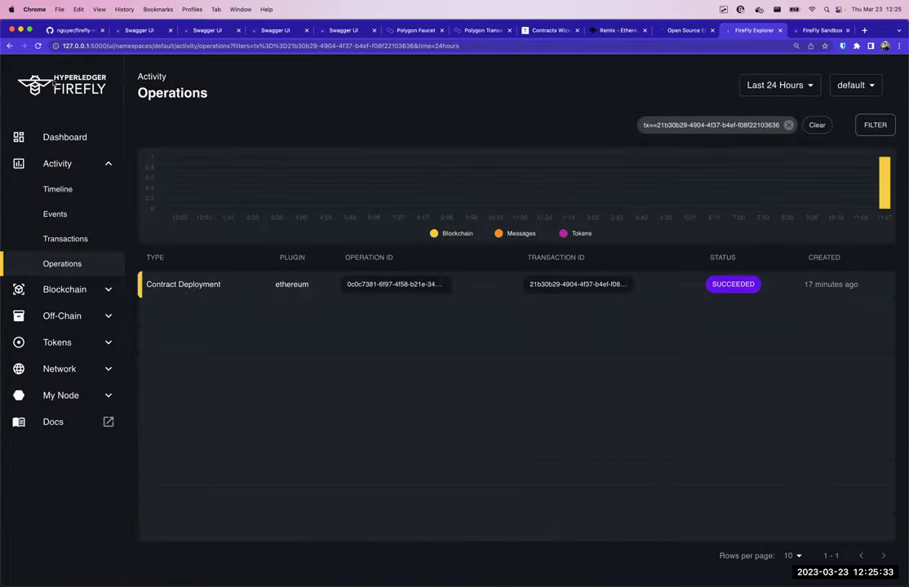
pyautogui.click(52, 139)
pyautogui.scroll(-3, 455, 351)
pyautogui.scroll(3, 455, 351)
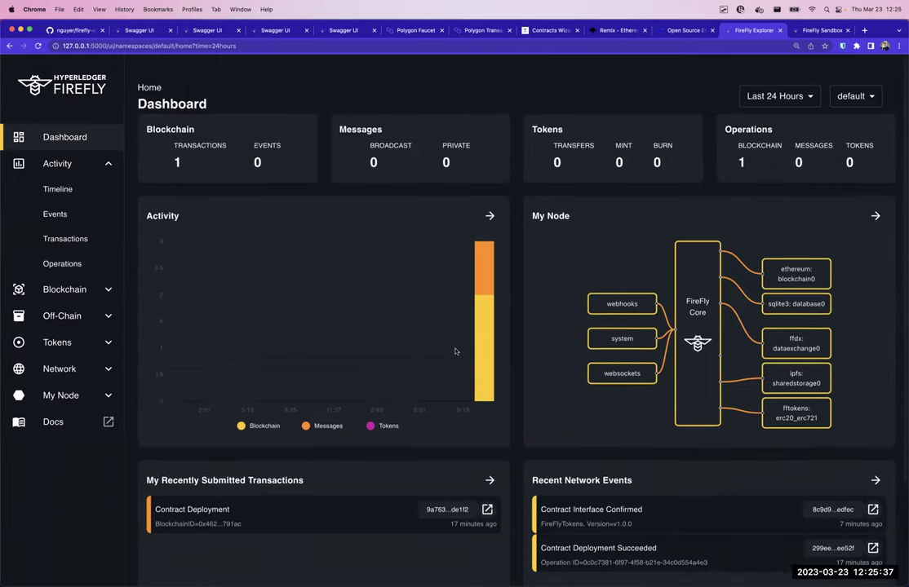
pyautogui.scroll(-3, 455, 350)
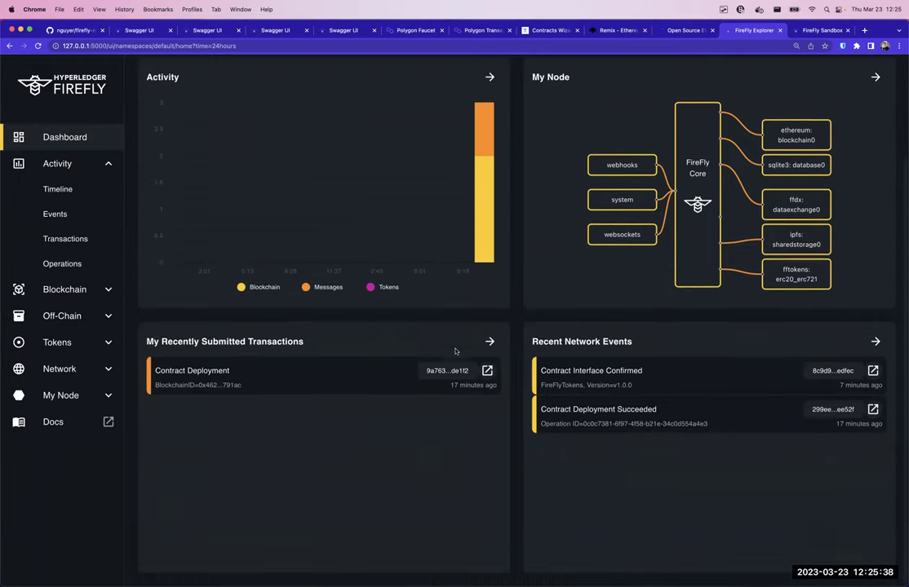
pyautogui.click(297, 386)
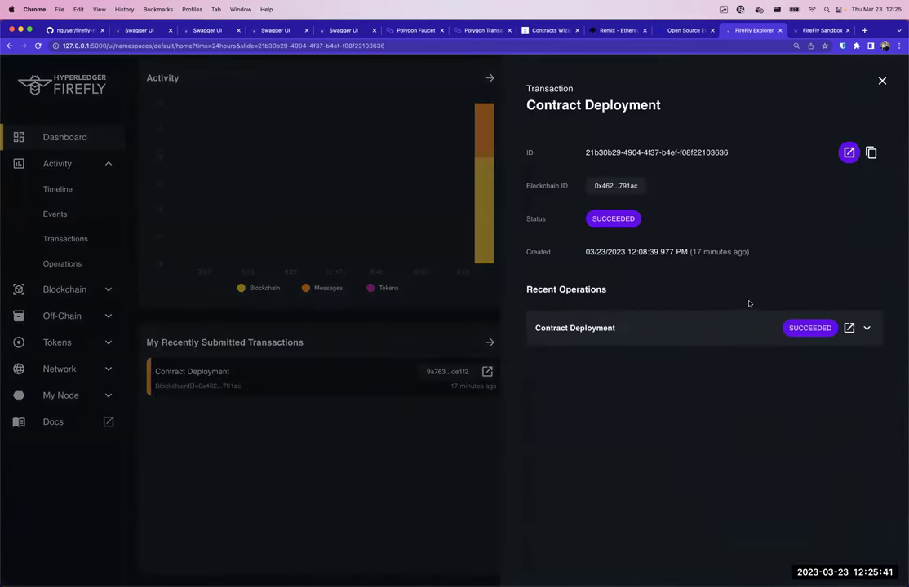
pyautogui.click(848, 328)
pyautogui.scroll(-10, 845, 329)
pyautogui.scroll(-15, 845, 329)
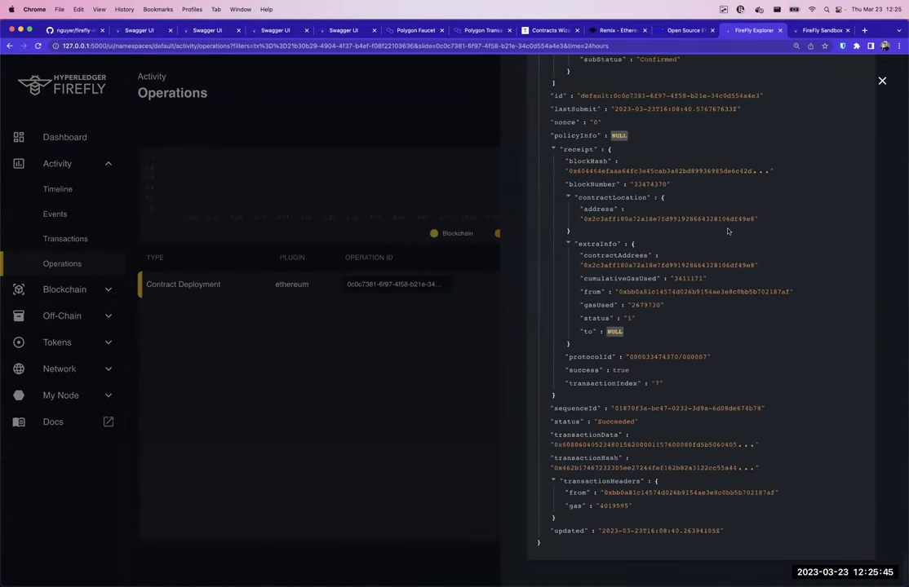
pyautogui.moveTo(622, 221)
# - Compare the interface id in the token pool request with the id in the contract interface response, and review the name and symbol
pyautogui.click(184, 31)
pyautogui.click(144, 336)
pyautogui.moveTo(123, 345); pyautogui.dragTo(267, 345)
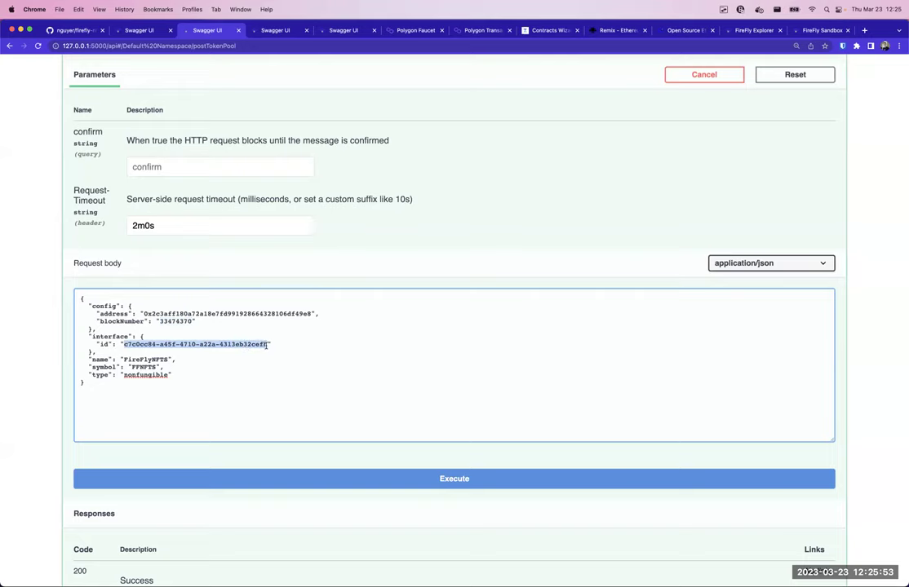
pyautogui.click(139, 31)
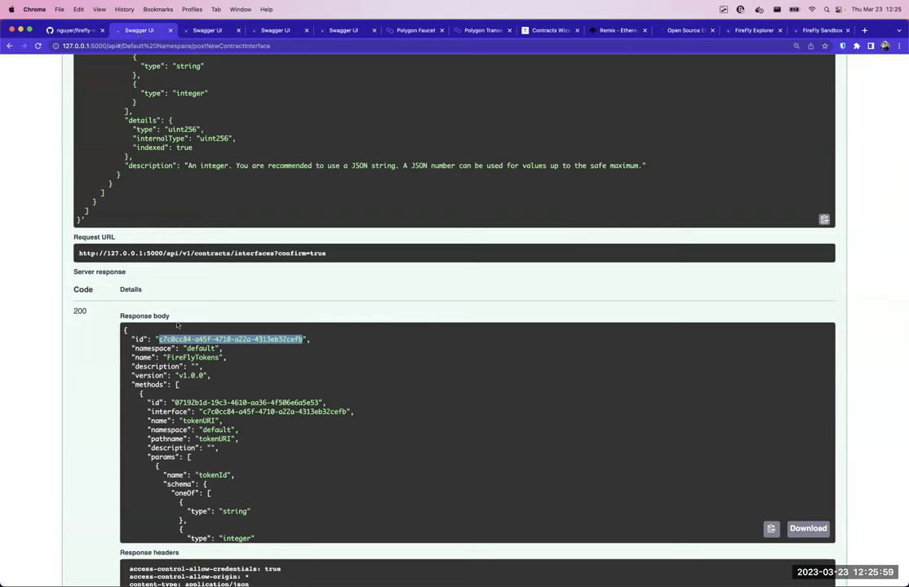
pyautogui.moveTo(158, 339); pyautogui.dragTo(306, 339)
pyautogui.click(208, 31)
pyautogui.click(140, 359)
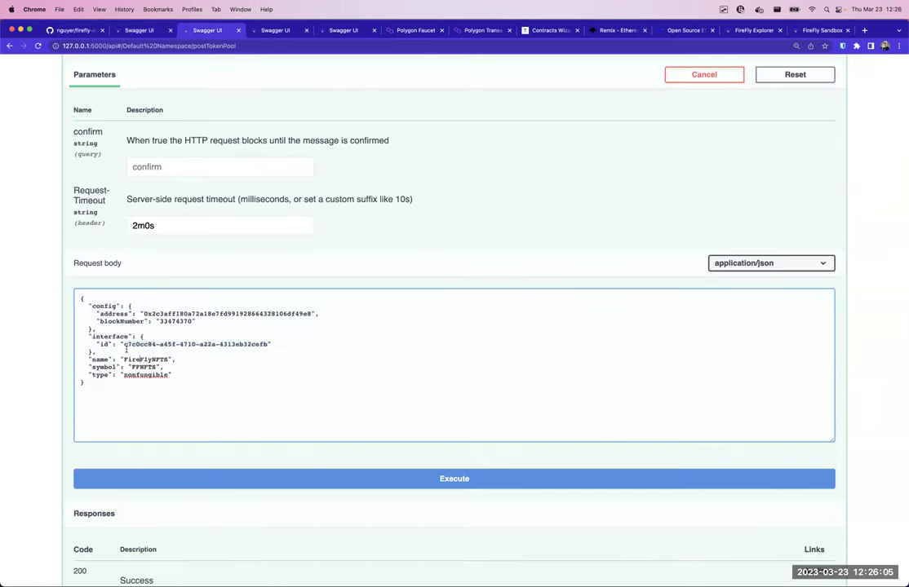
pyautogui.moveTo(122, 343); pyautogui.dragTo(270, 343)
pyautogui.click(151, 359)
pyautogui.doubleClick(144, 367)
pyautogui.click(167, 360)
# - Try to create the token pool with the symbol FFNFTS, read the server response and clear it
pyautogui.scroll(-3, 248, 383)
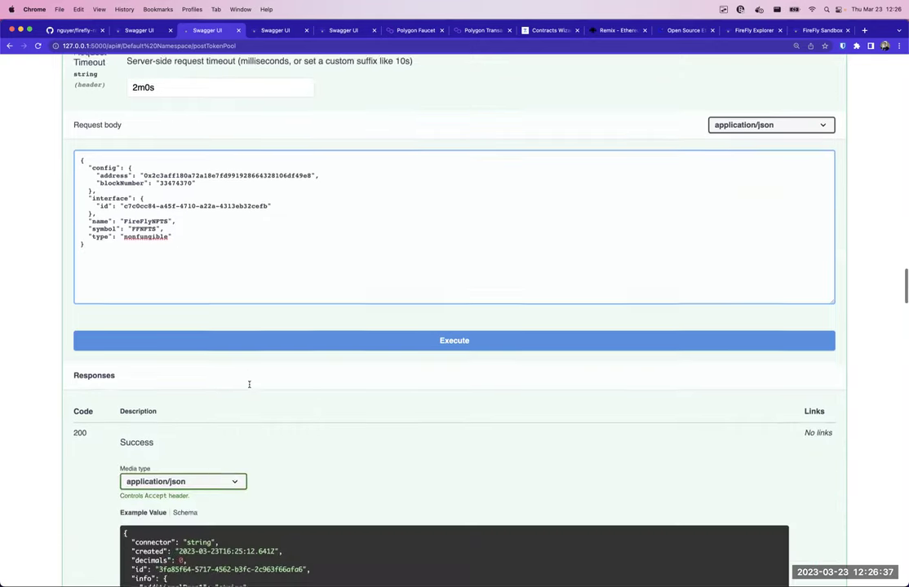
pyautogui.click(231, 339)
pyautogui.scroll(-6, 61, 308)
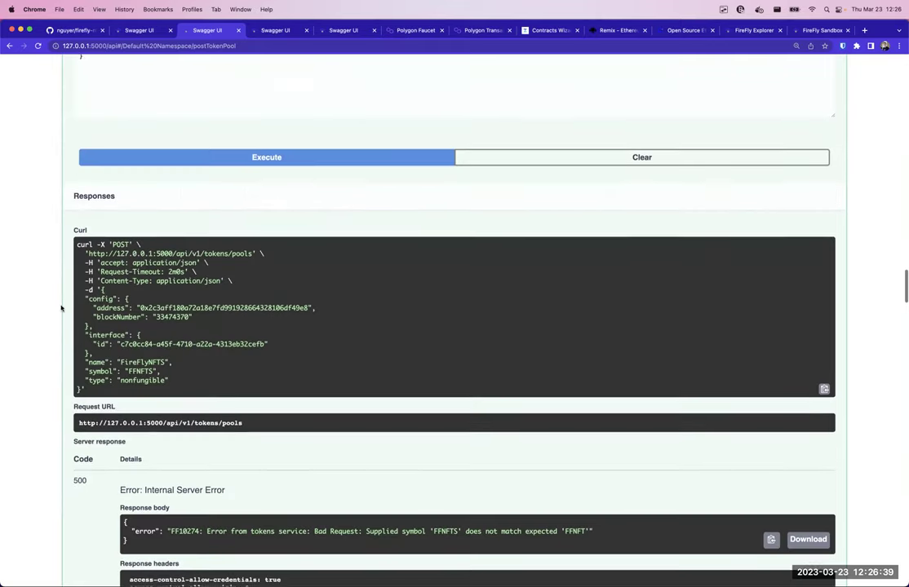
pyautogui.scroll(-2, 61, 308)
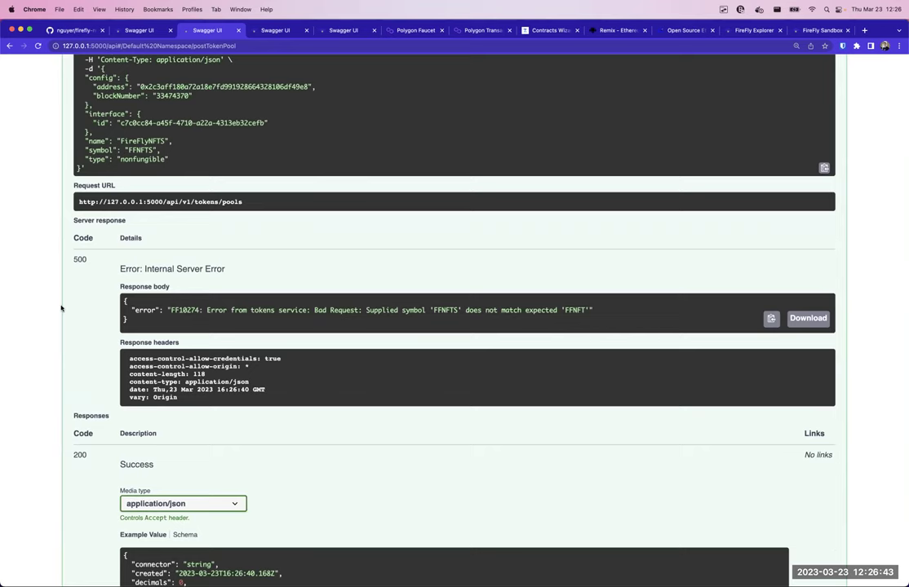
pyautogui.scroll(-1, 441, 336)
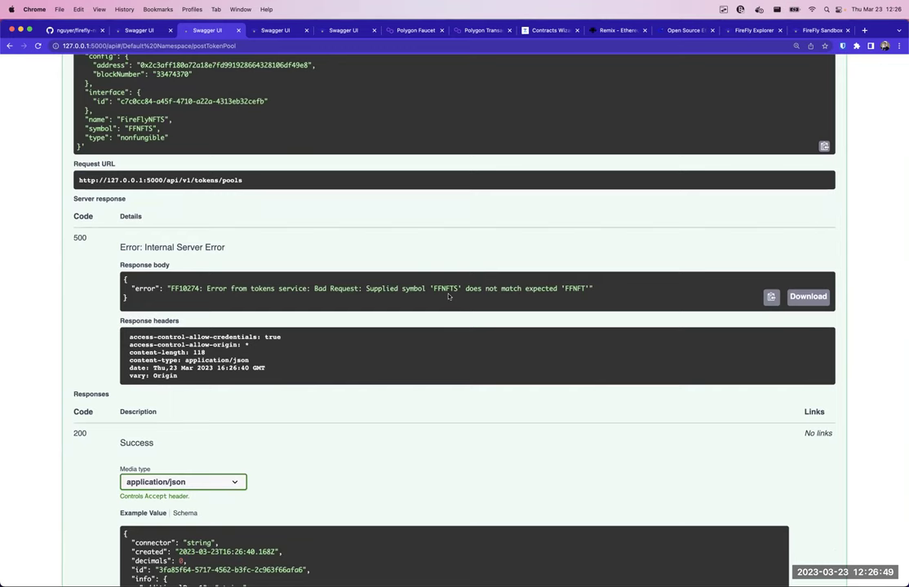
pyautogui.scroll(5, 448, 297)
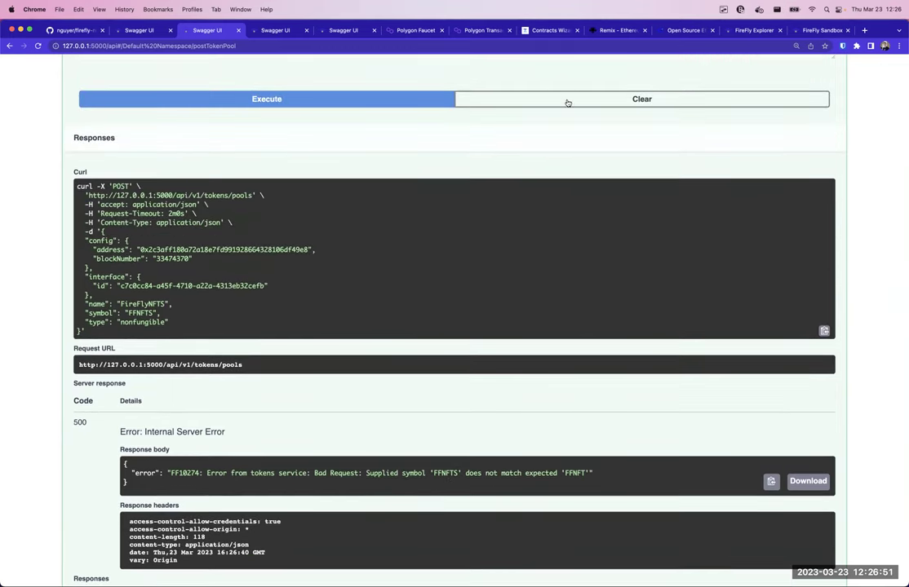
pyautogui.click(568, 101)
# - Look up the token symbol in the OpenZeppelin Contracts Wizard and change the symbol in the pool request to FFNFT
pyautogui.scroll(6, 533, 104)
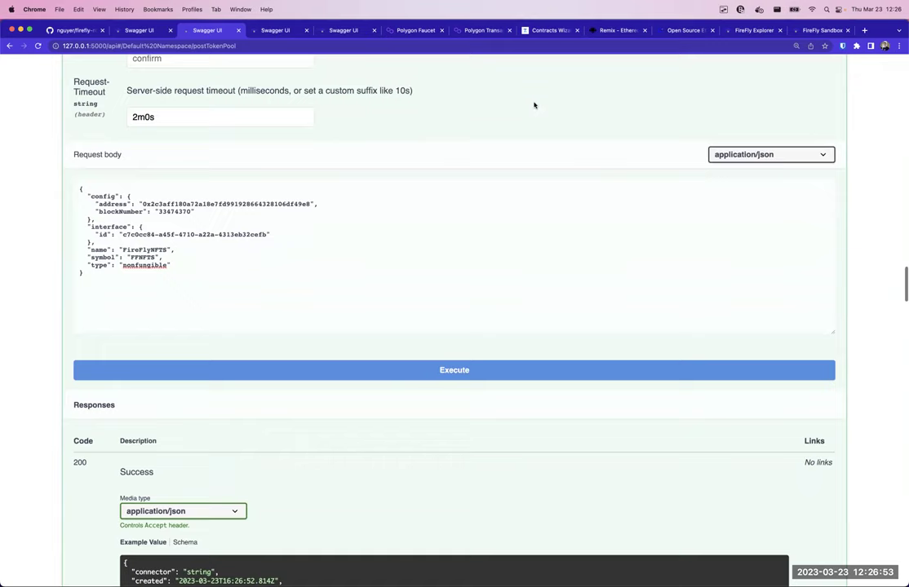
pyautogui.scroll(2, 535, 106)
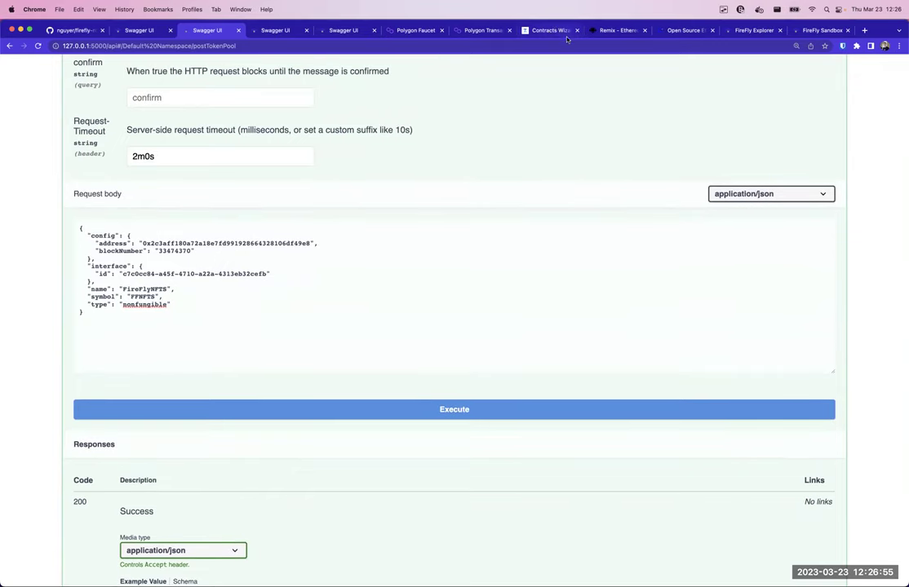
pyautogui.click(549, 32)
pyautogui.press('Tab')
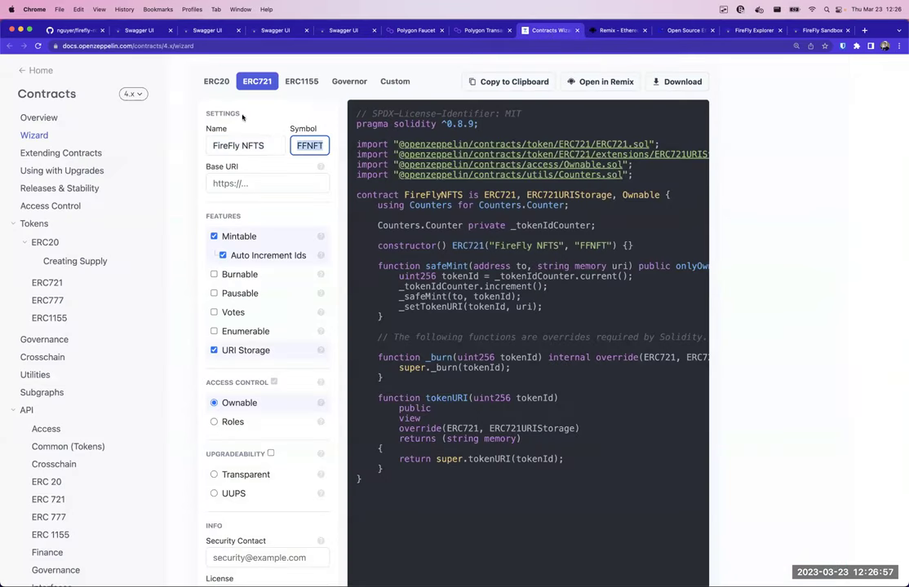
pyautogui.click(131, 31)
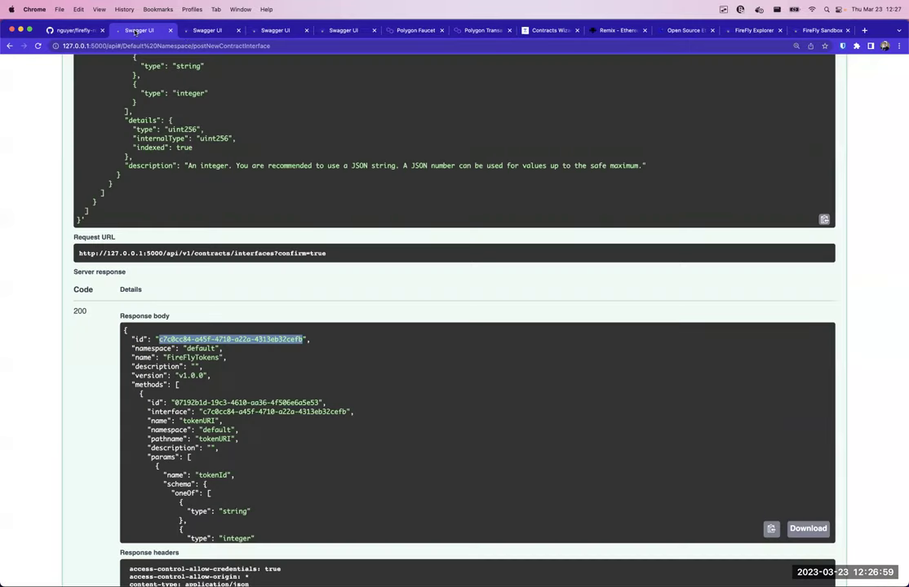
pyautogui.click(191, 31)
pyautogui.click(198, 337)
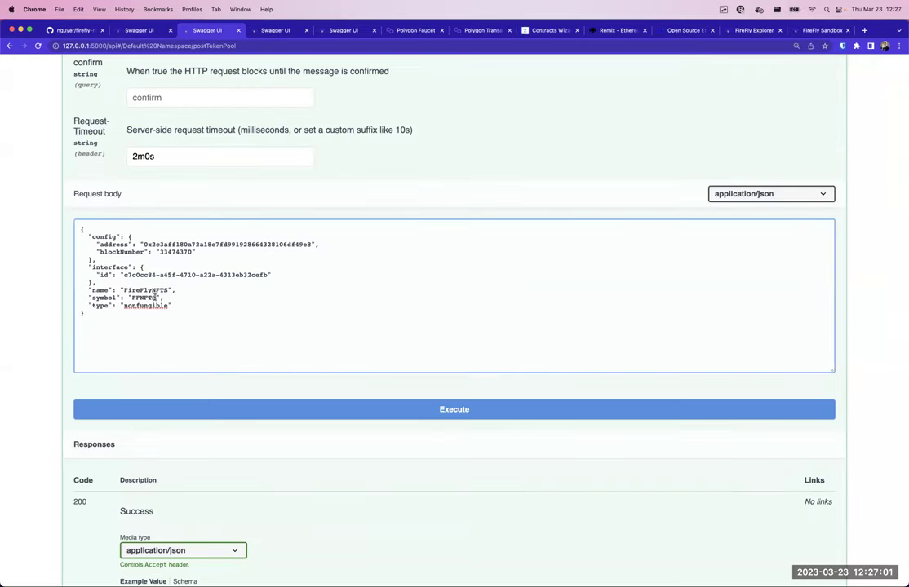
# - Execute the token pool creation request with the corrected symbol and review the server response
pyautogui.scroll(-3, 220, 326)
pyautogui.click(236, 320)
pyautogui.scroll(-5, 29, 347)
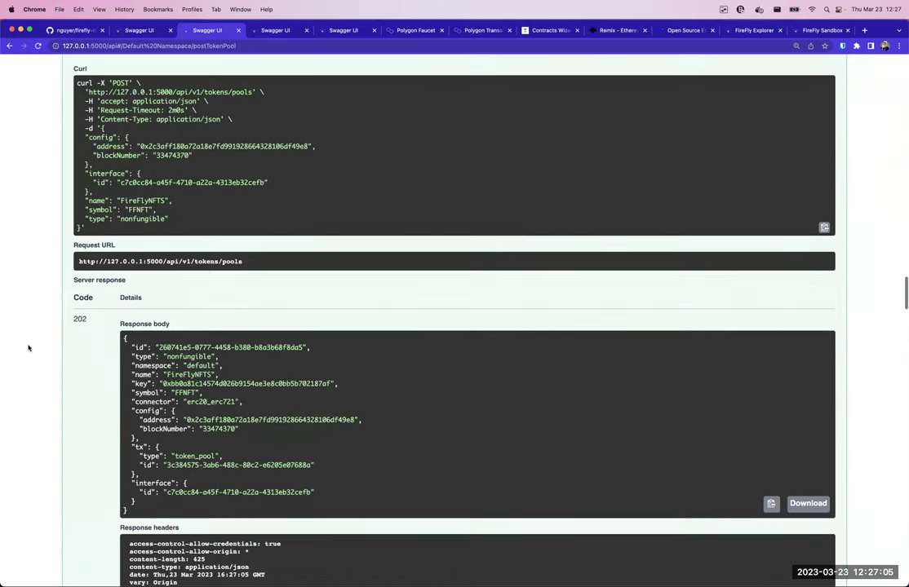
pyautogui.scroll(-2, 29, 347)
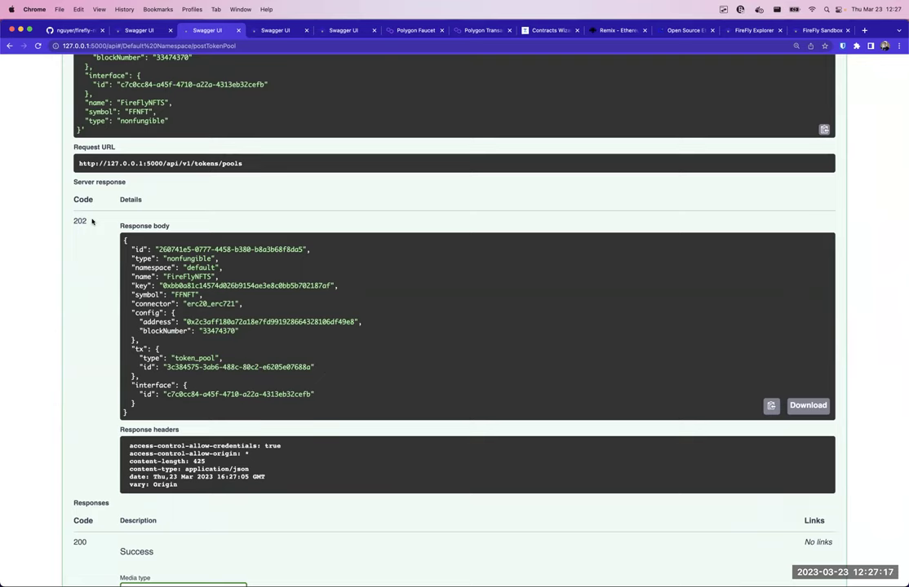
# - Check the recent network events on the FireFly Explorer dashboard and view the details of the Token Pool Confirmed event
pyautogui.click(739, 32)
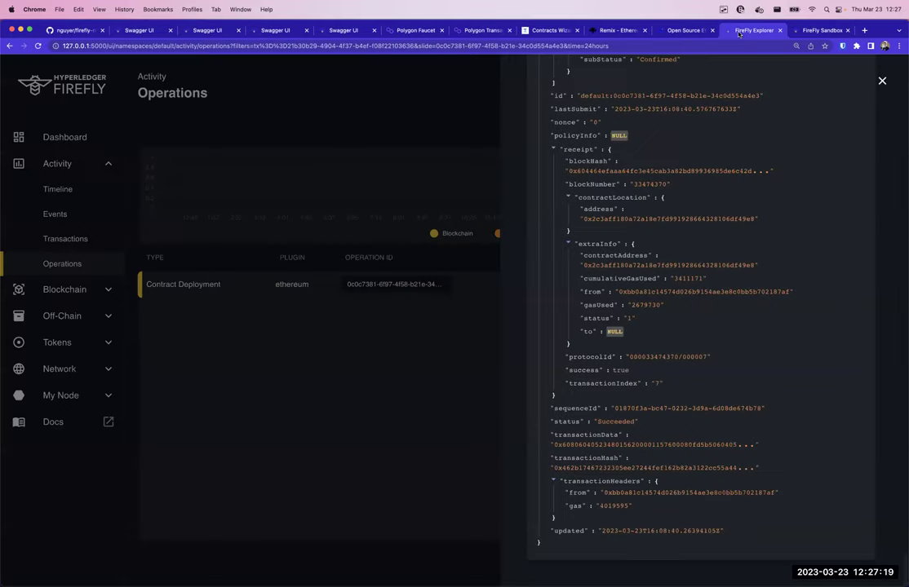
pyautogui.click(66, 154)
pyautogui.click(58, 137)
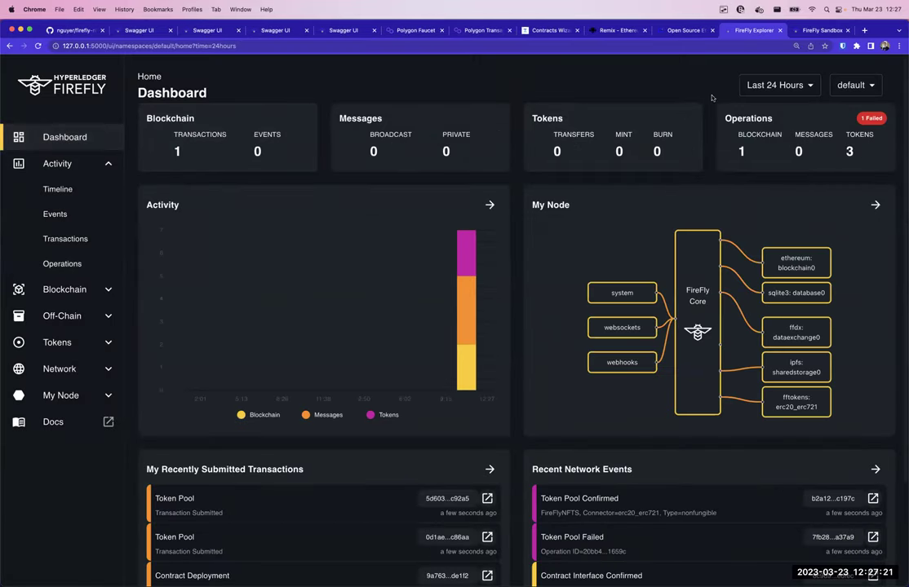
pyautogui.scroll(-3, 527, 124)
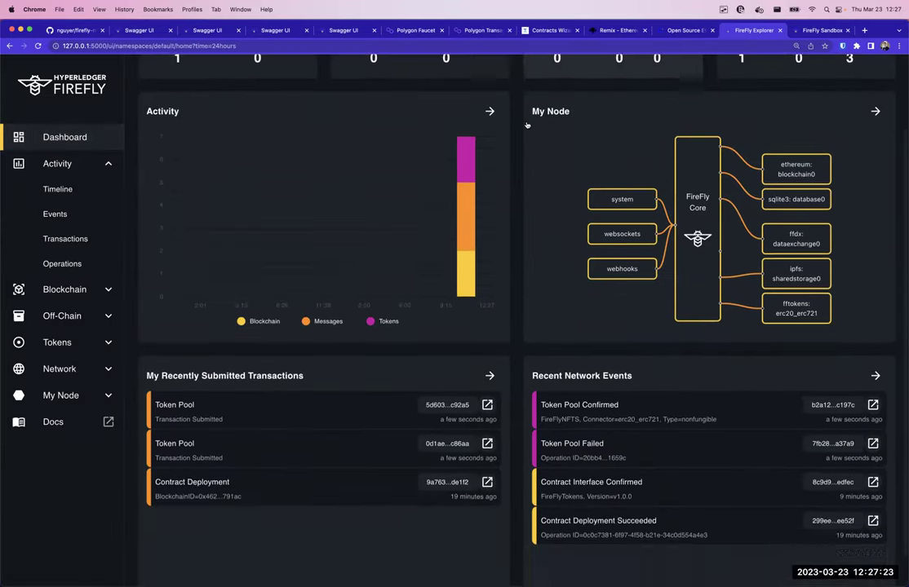
pyautogui.scroll(3, 527, 124)
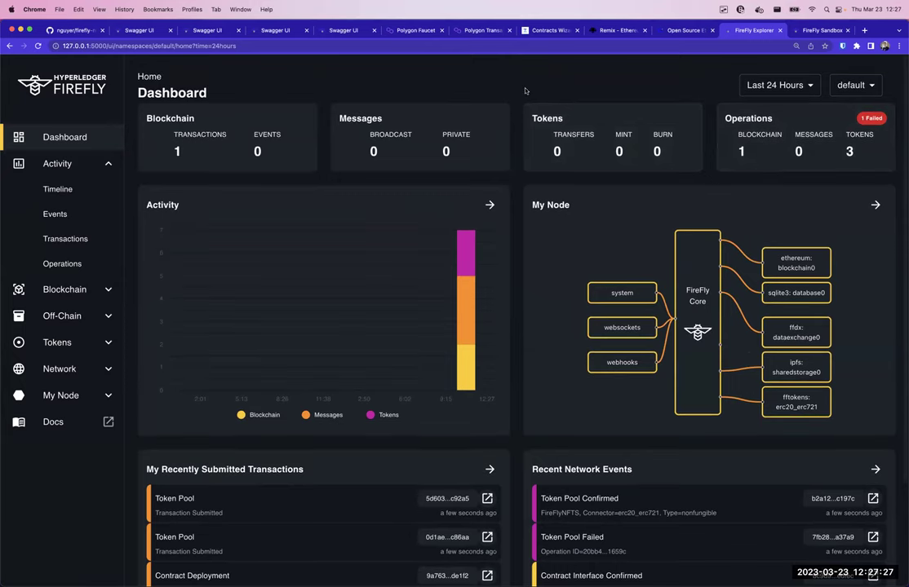
pyautogui.scroll(-3, 524, 89)
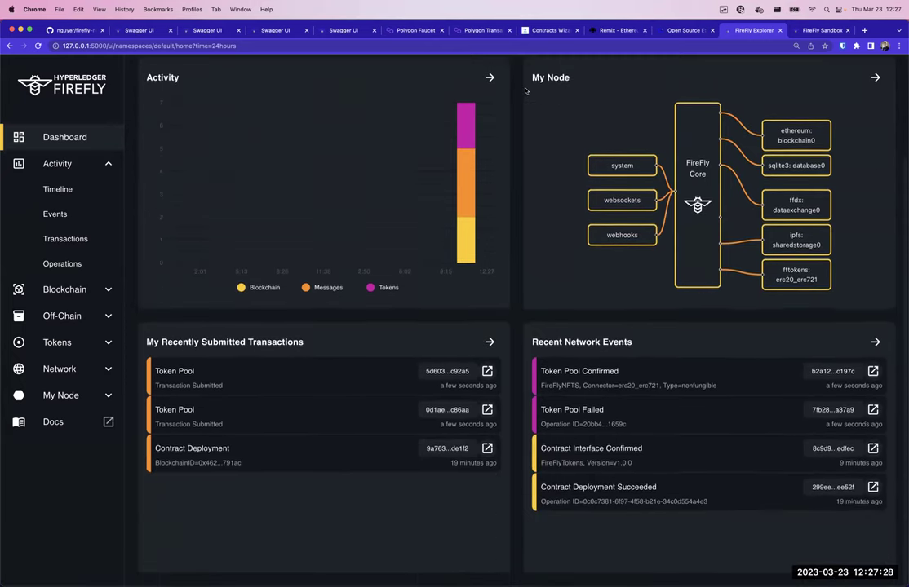
pyautogui.click(576, 383)
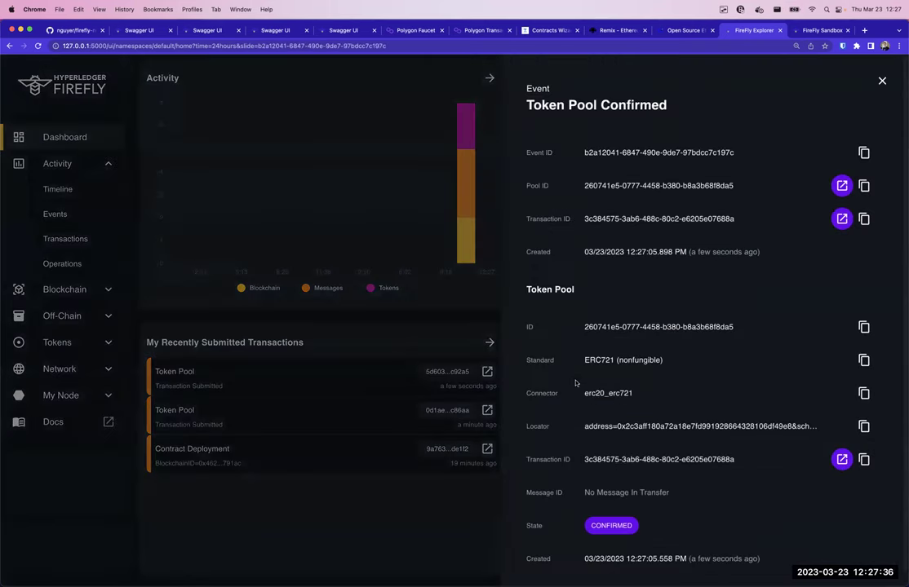
pyautogui.click(376, 334)
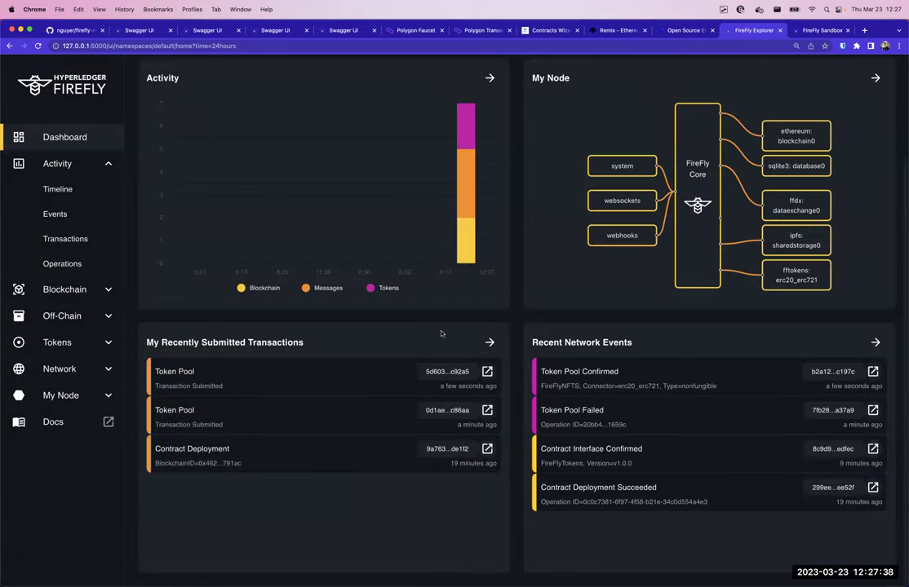
# - View the details of the FireFlyNFTS token pool from the Tokens dashboard in FireFly Explorer
pyautogui.click(115, 162)
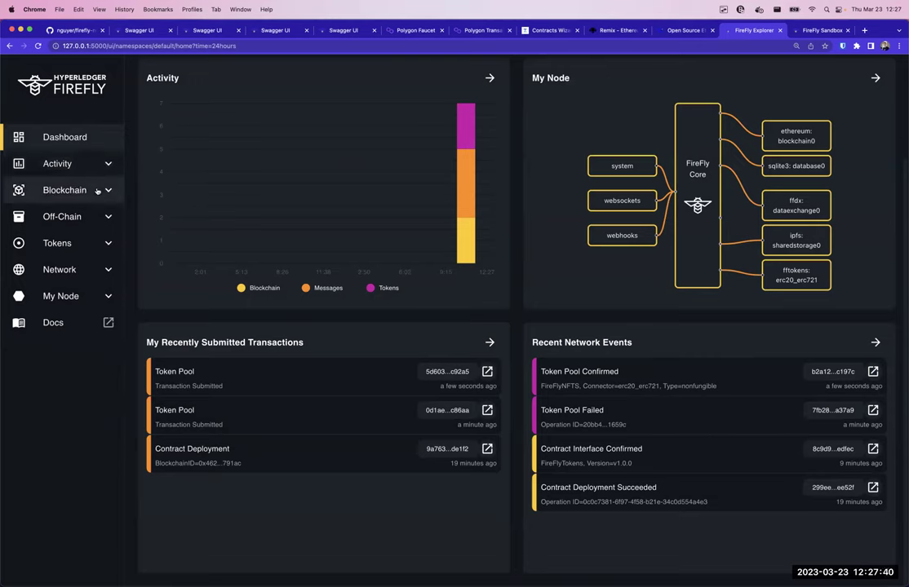
pyautogui.click(109, 245)
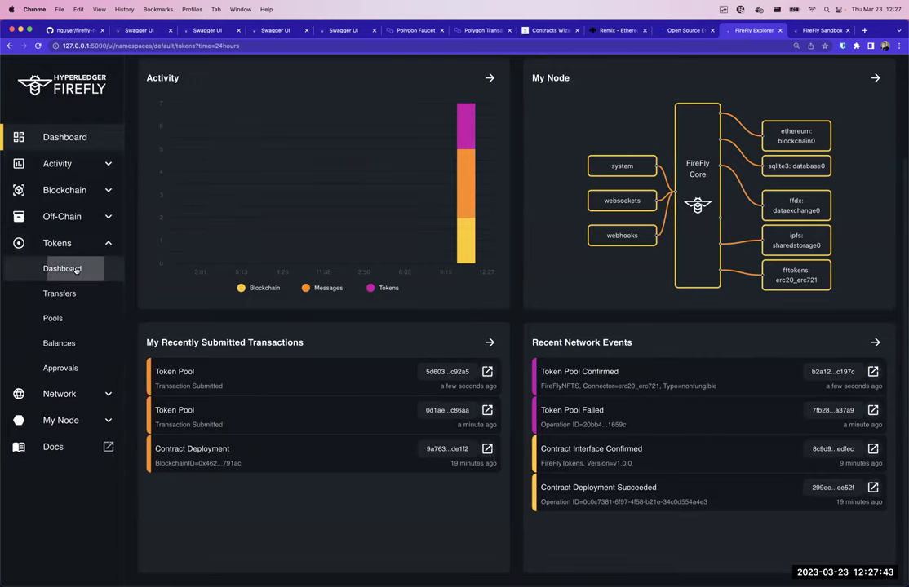
pyautogui.click(56, 267)
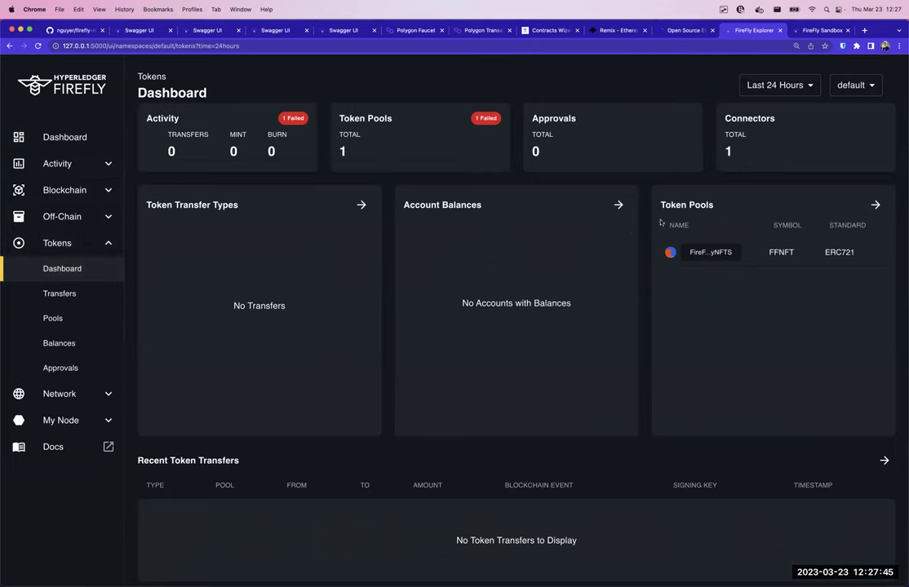
pyautogui.click(775, 254)
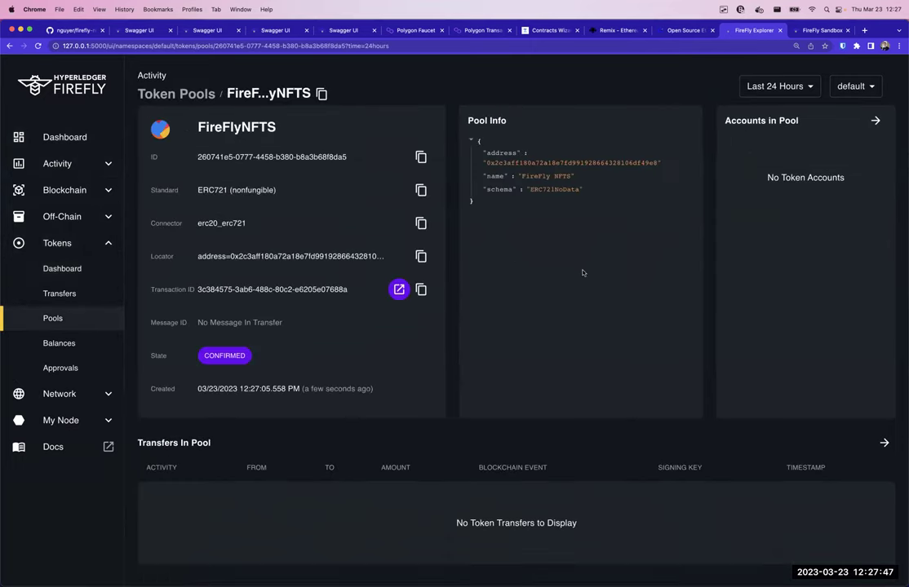
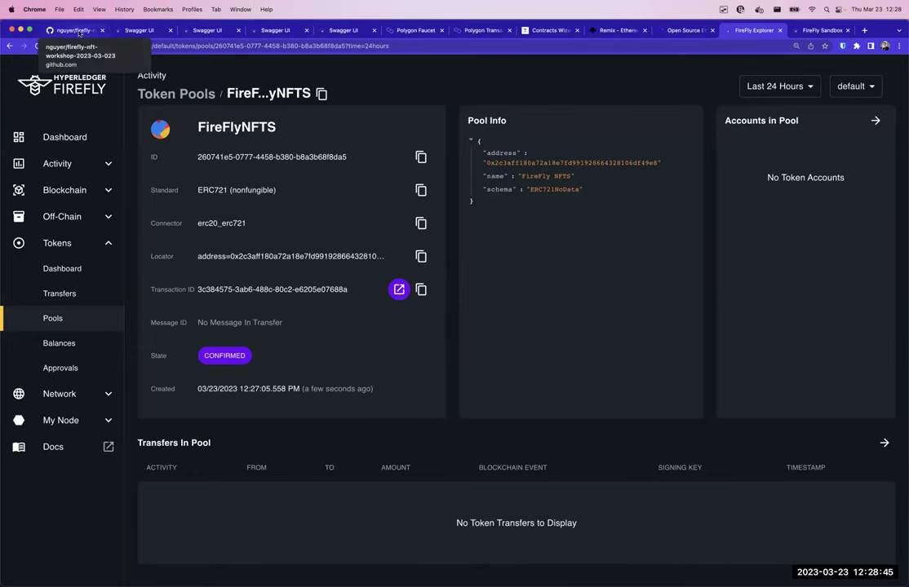
# - Read the workshop README on GitHub about uploading the token image, publishing it to IPFS and creating the metadata.json file
pyautogui.click(79, 33)
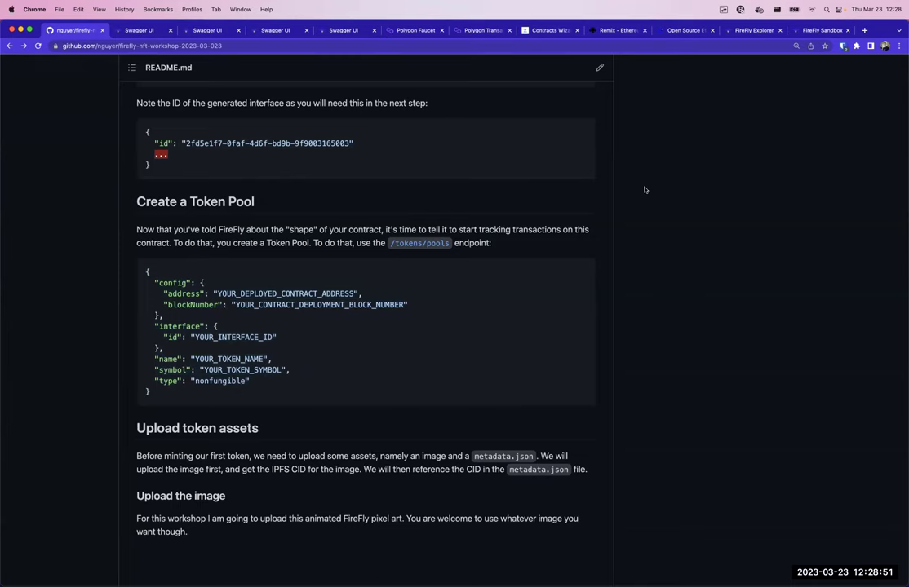
pyautogui.scroll(-1, 645, 190)
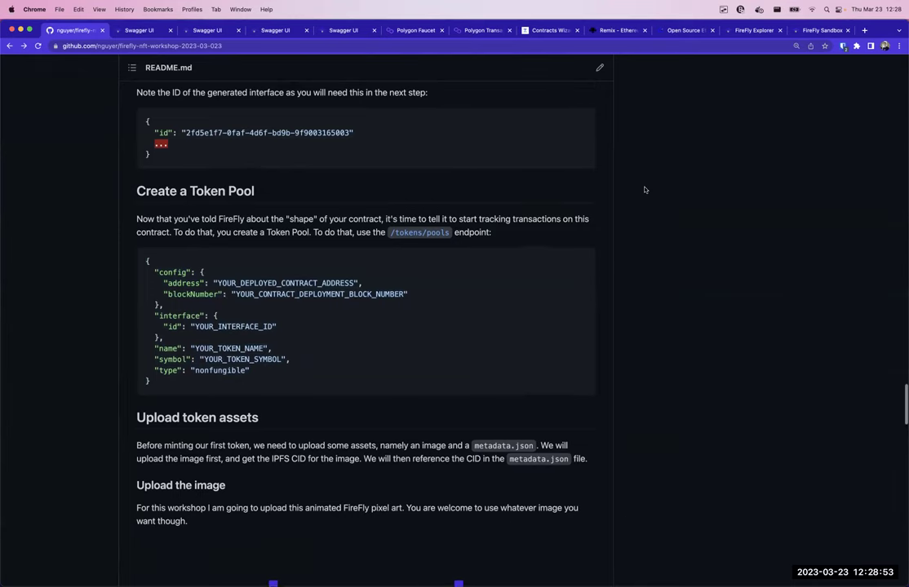
pyautogui.scroll(-8, 644, 191)
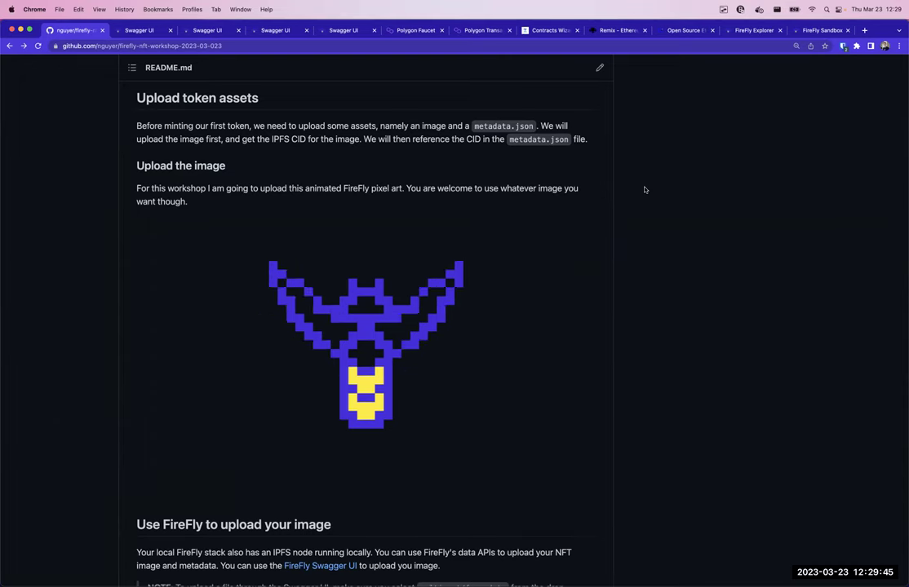
pyautogui.scroll(-5, 645, 190)
pyautogui.scroll(-8, 645, 190)
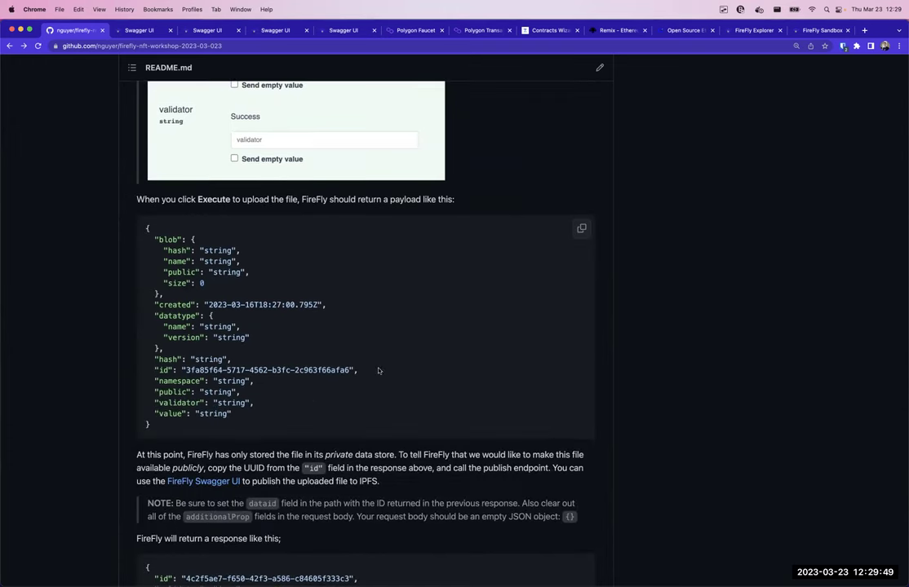
pyautogui.scroll(-6, 430, 349)
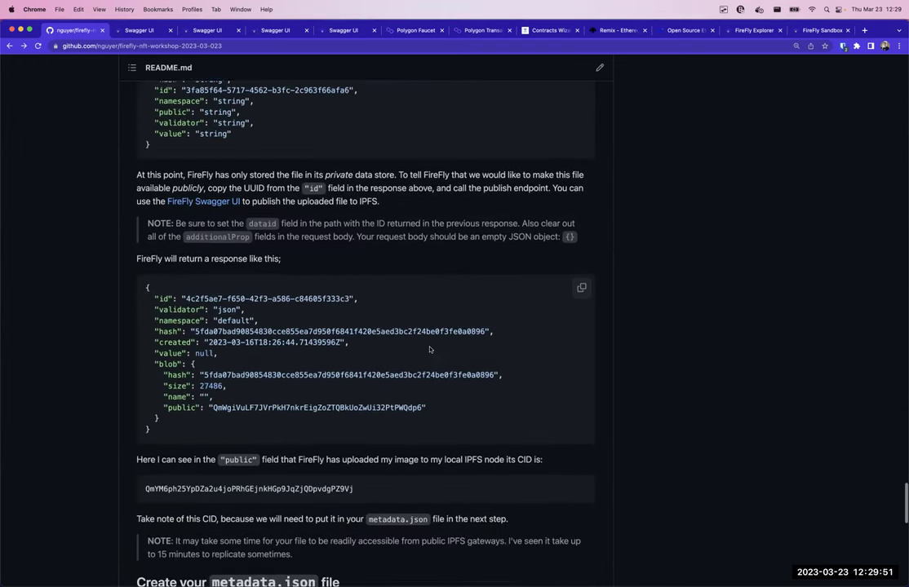
pyautogui.scroll(-4, 430, 349)
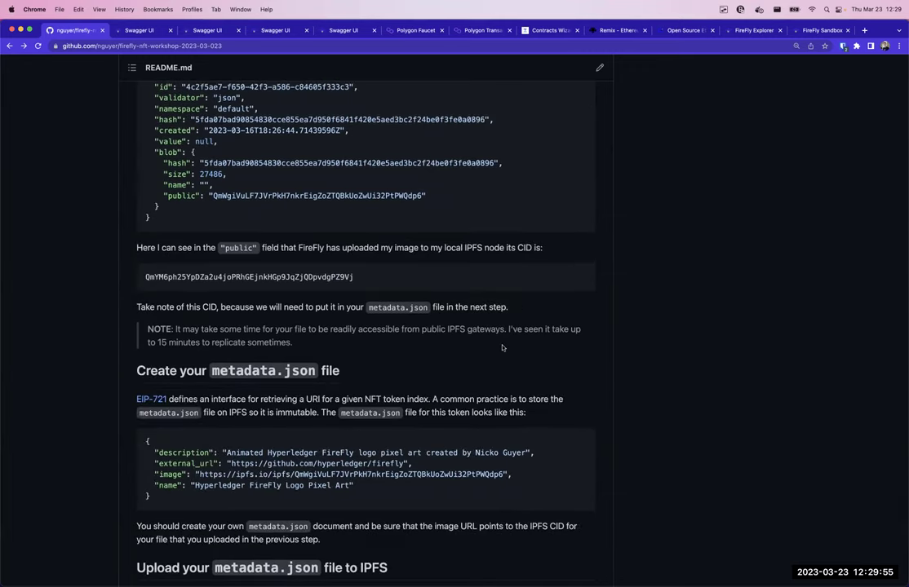
pyautogui.scroll(20, 514, 341)
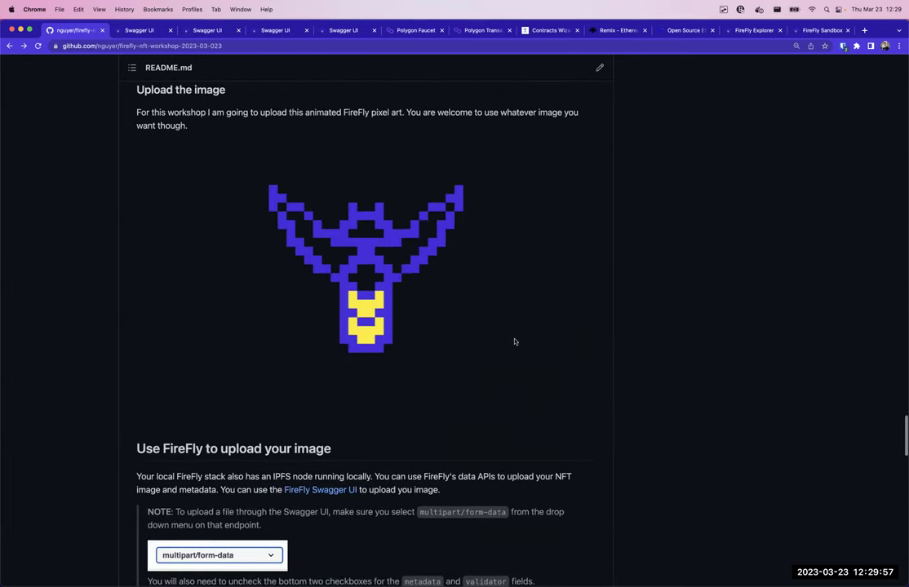
pyautogui.scroll(1, 514, 341)
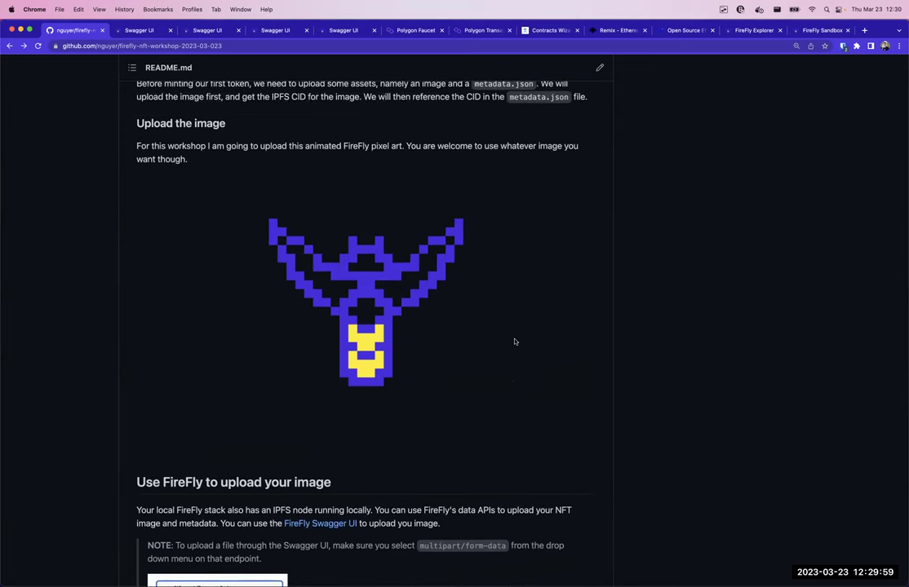
pyautogui.scroll(-1, 514, 341)
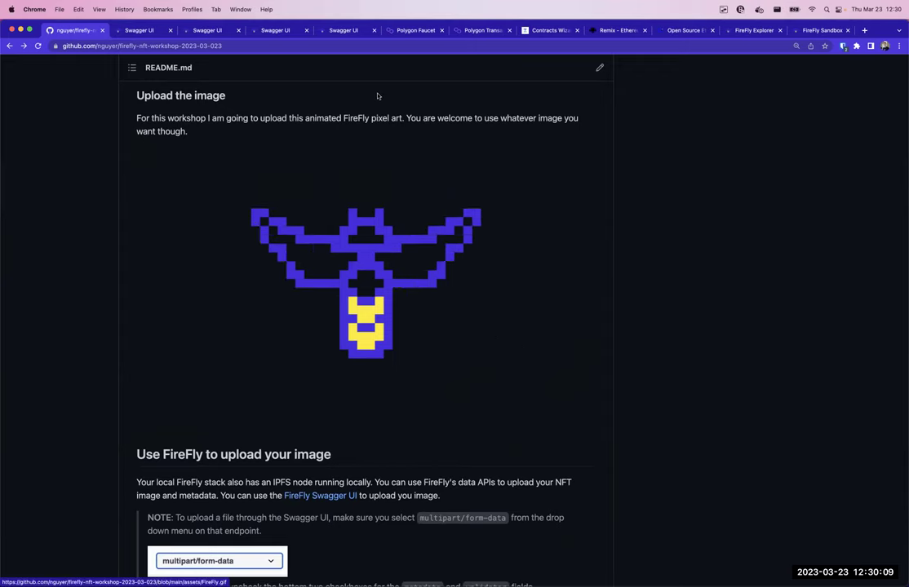
# - Close the Swagger UI, FireFly Sandbox, Polygon Faucet, Contracts Wizard, Remix and Open Source Ethereum Wallet pages
pyautogui.click(172, 31)
pyautogui.click(171, 31)
pyautogui.click(172, 31)
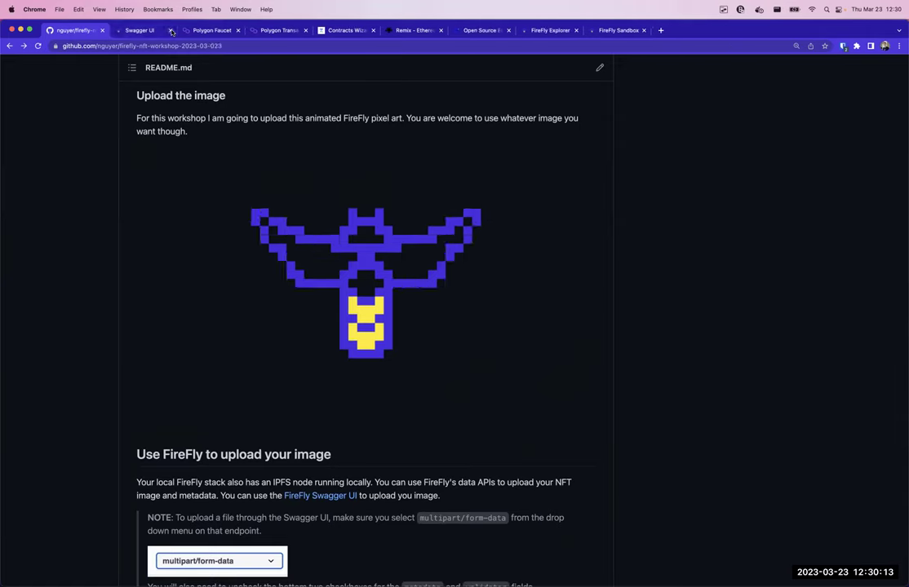
pyautogui.click(172, 31)
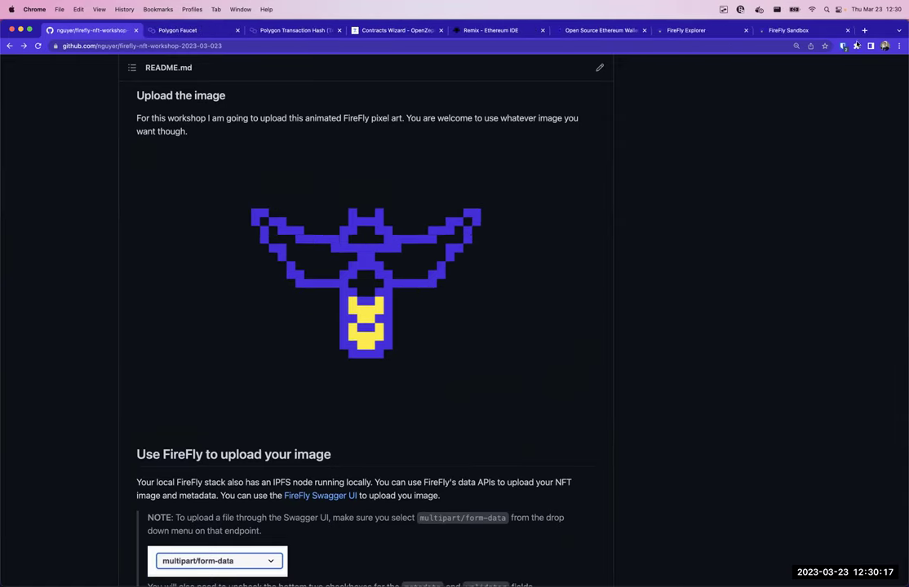
pyautogui.click(848, 30)
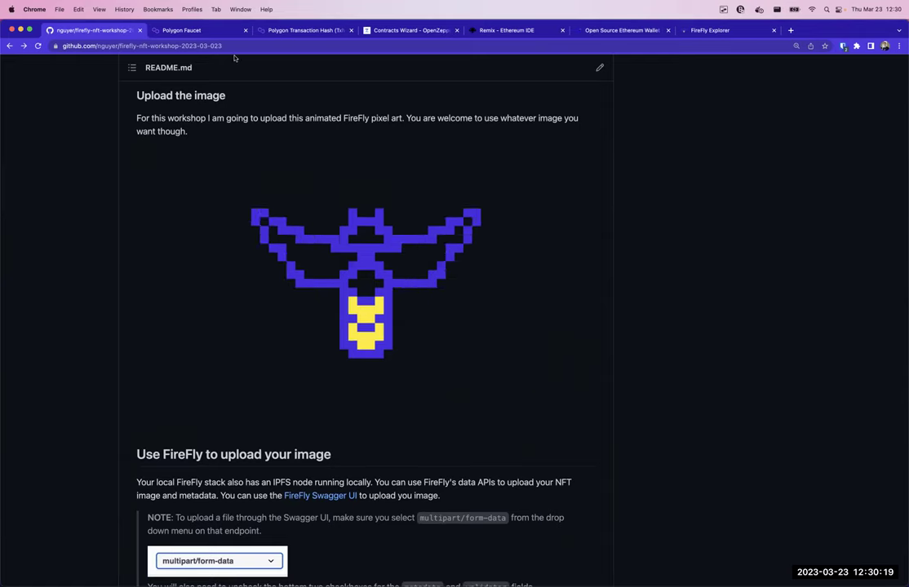
pyautogui.click(245, 30)
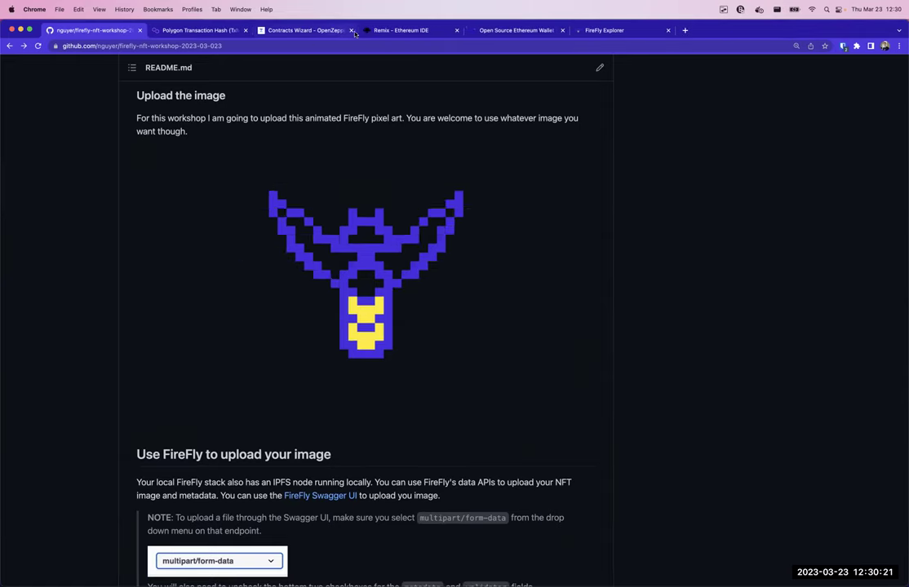
pyautogui.click(351, 31)
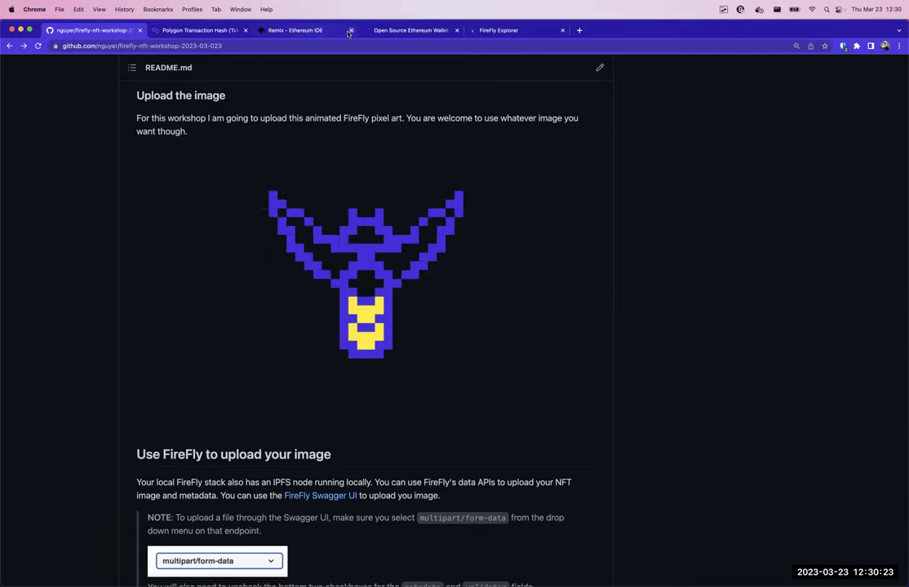
pyautogui.click(350, 31)
pyautogui.press('Escape')
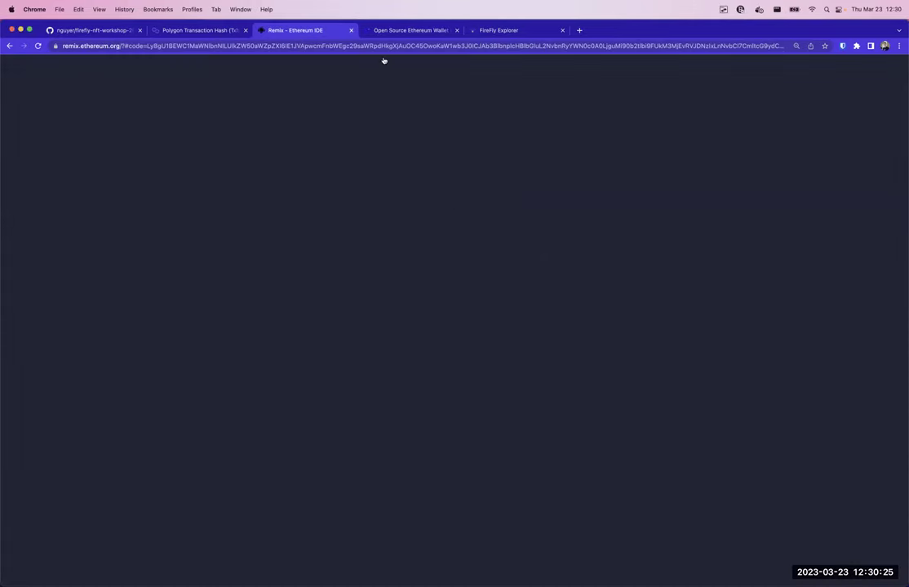
pyautogui.click(350, 30)
pyautogui.click(351, 30)
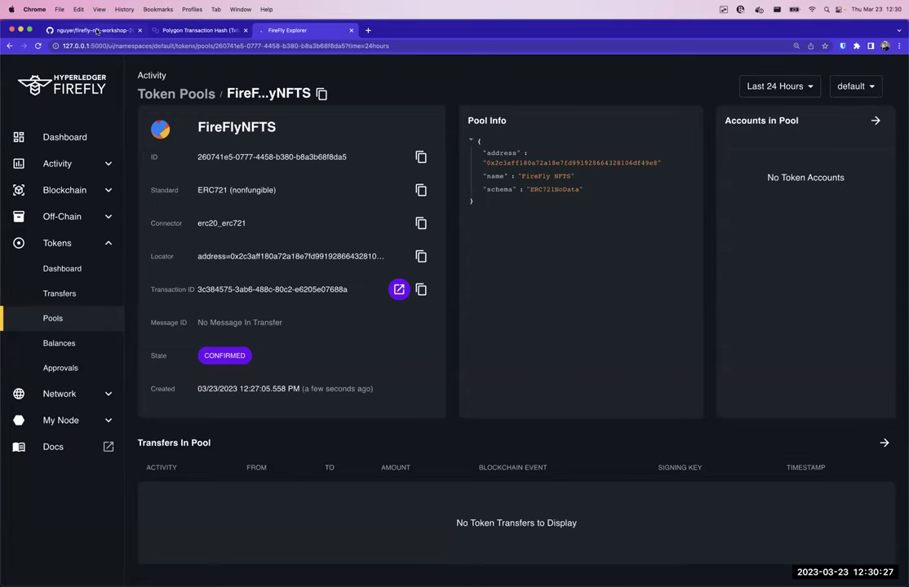
# - Open the README's FireFly Swagger UI link for uploading the image and make the POST /data request editable
pyautogui.click(96, 31)
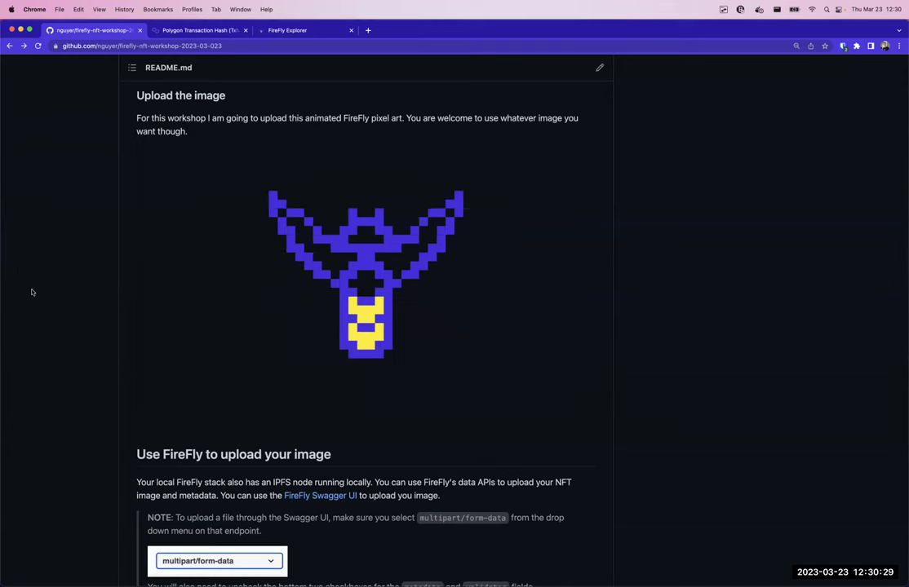
pyautogui.scroll(-5, 30, 289)
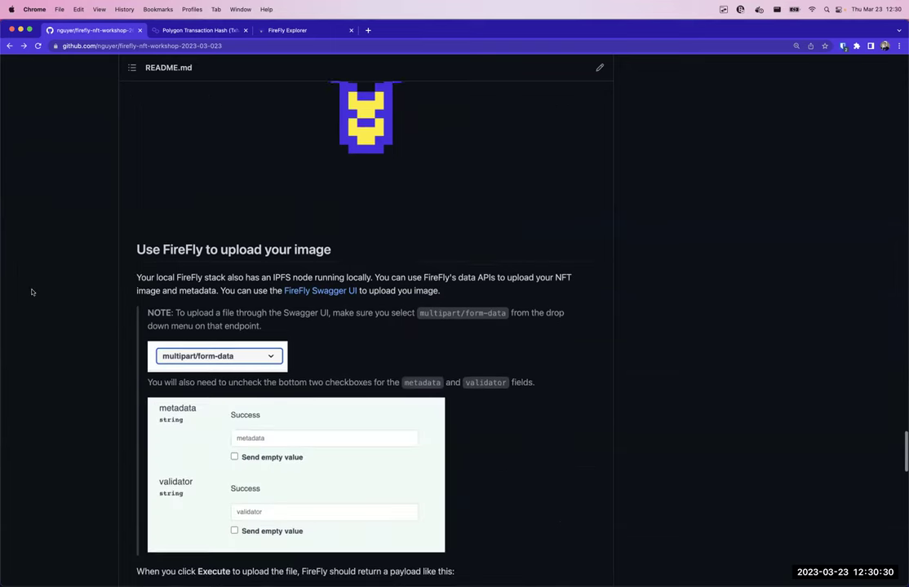
pyautogui.keyDown('super'); pyautogui.click(320, 292); pyautogui.keyUp('super')
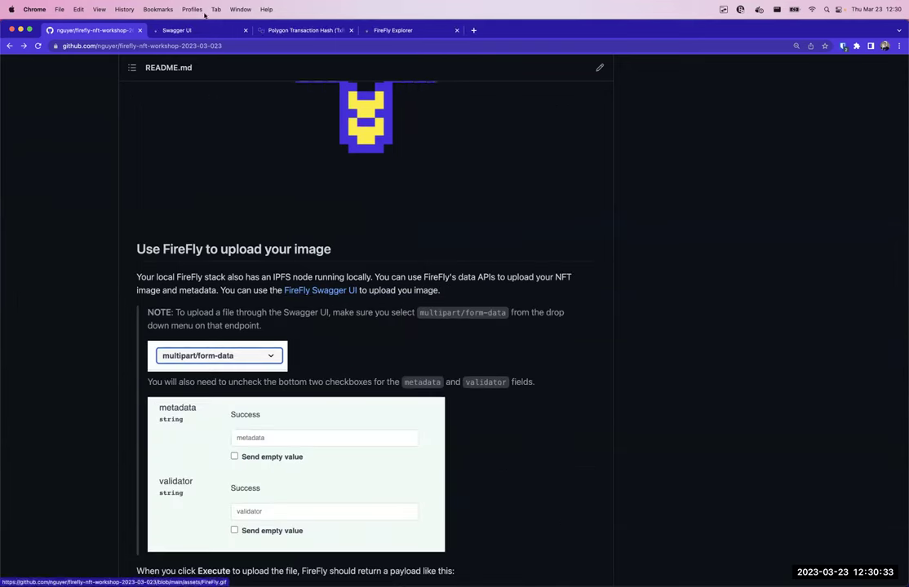
pyautogui.click(193, 33)
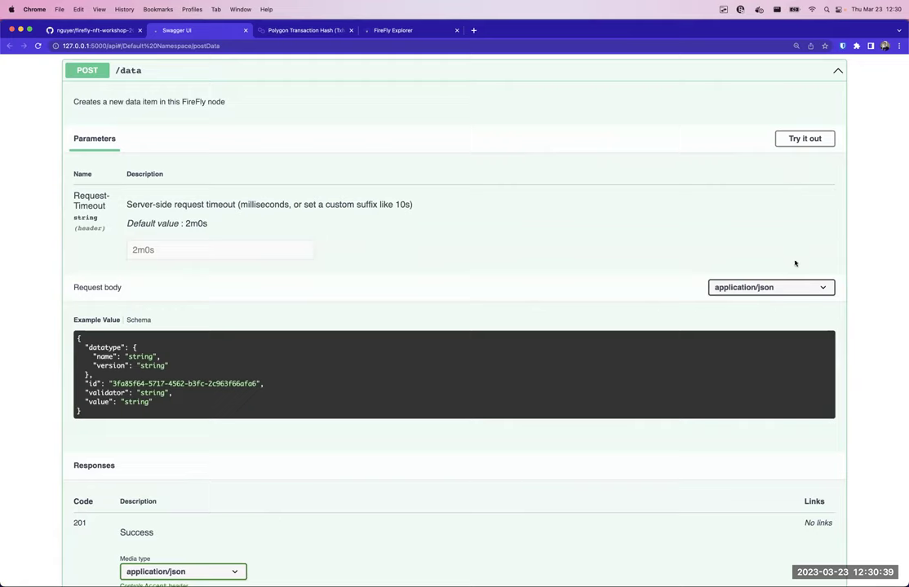
pyautogui.click(806, 139)
pyautogui.scroll(-1, 503, 177)
pyautogui.scroll(1, 503, 178)
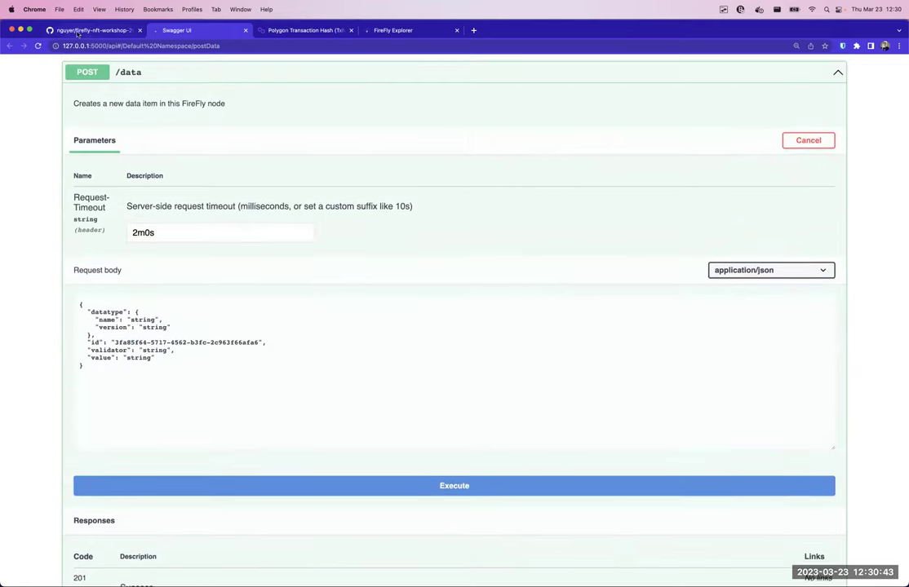
# - Check the README's upload note and set the POST /data request body type to multipart/form-data
pyautogui.click(78, 31)
pyautogui.scroll(-3, 129, 390)
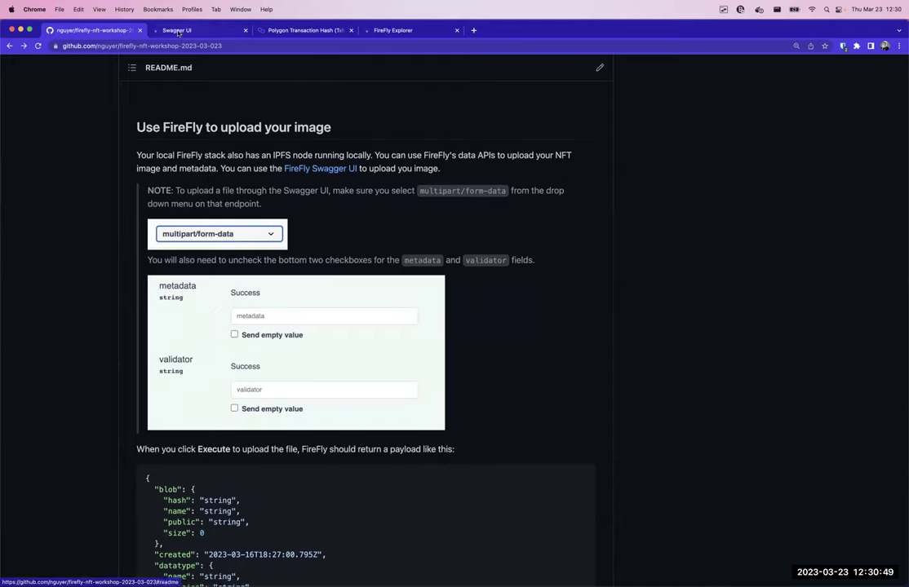
pyautogui.hotkey('ctrl', 'Tab')
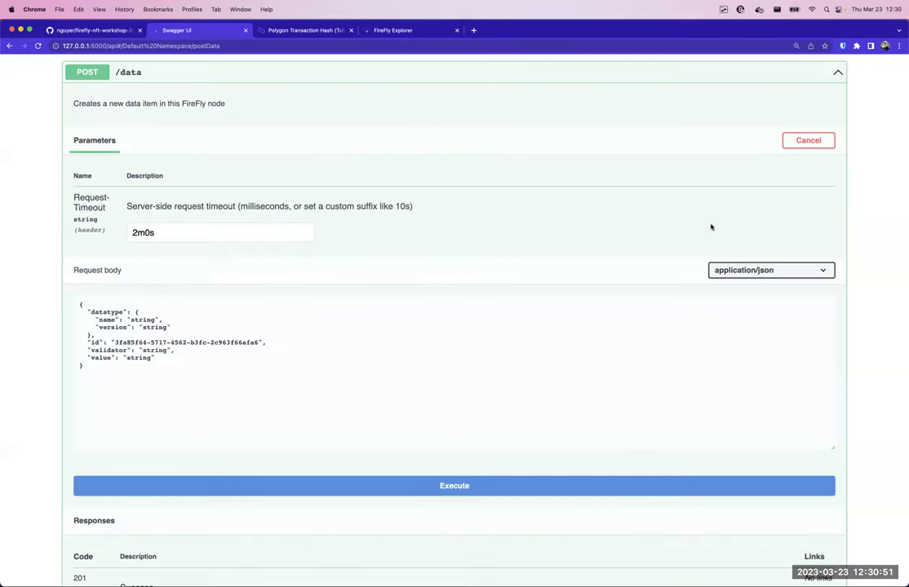
pyautogui.scroll(-1, 711, 227)
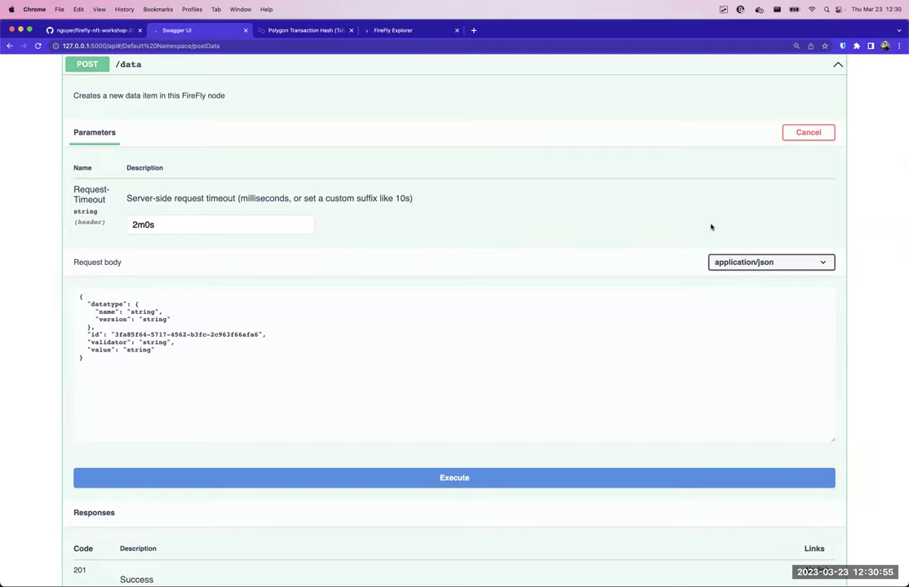
pyautogui.click(721, 261)
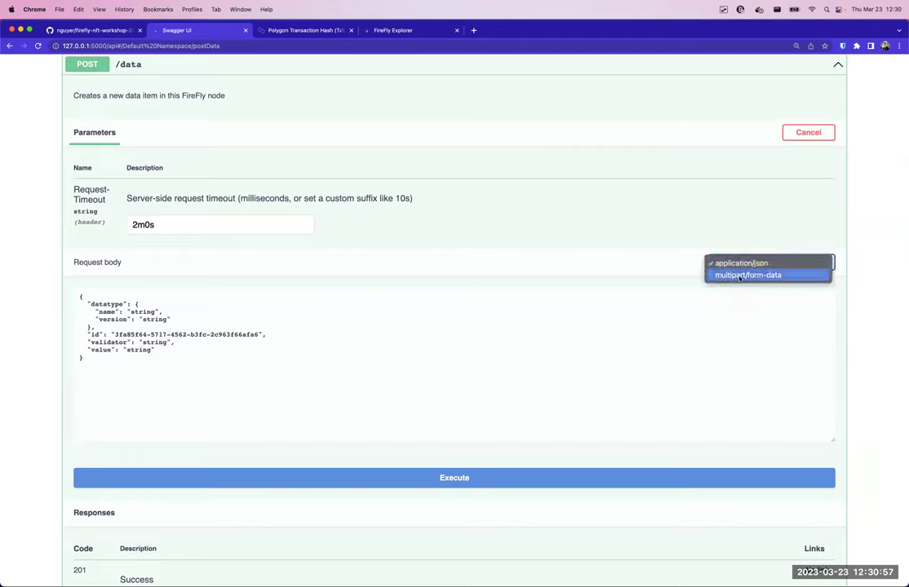
pyautogui.click(775, 277)
# - Check the README's field instructions and turn off Send empty value for the metadata and validator fields
pyautogui.scroll(-3, 449, 233)
pyautogui.scroll(-3, 450, 232)
pyautogui.press('super+1')
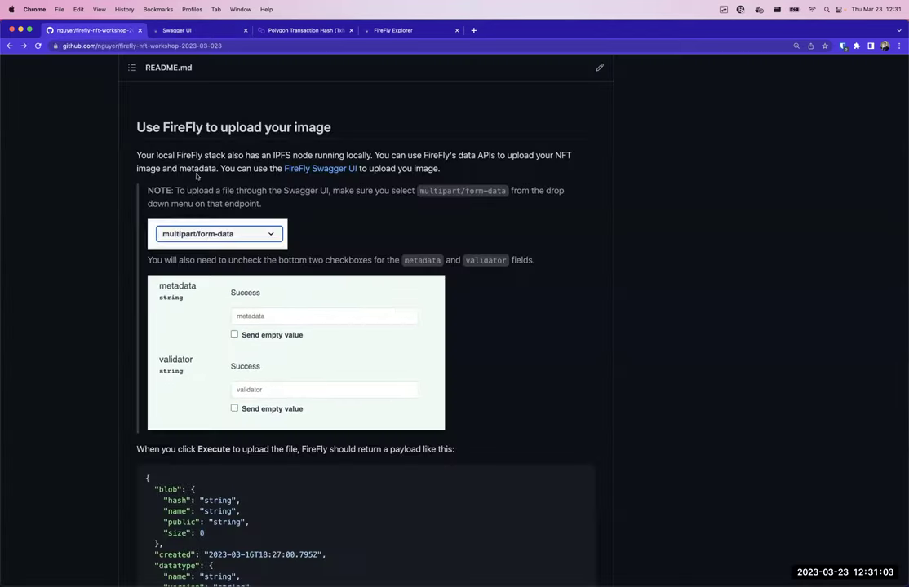
pyautogui.scroll(-1, 195, 252)
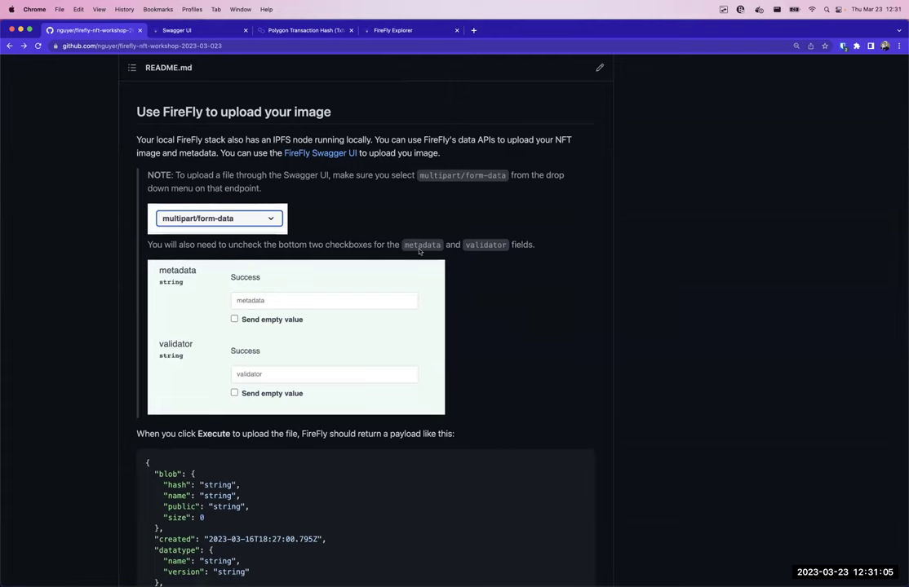
pyautogui.click(199, 31)
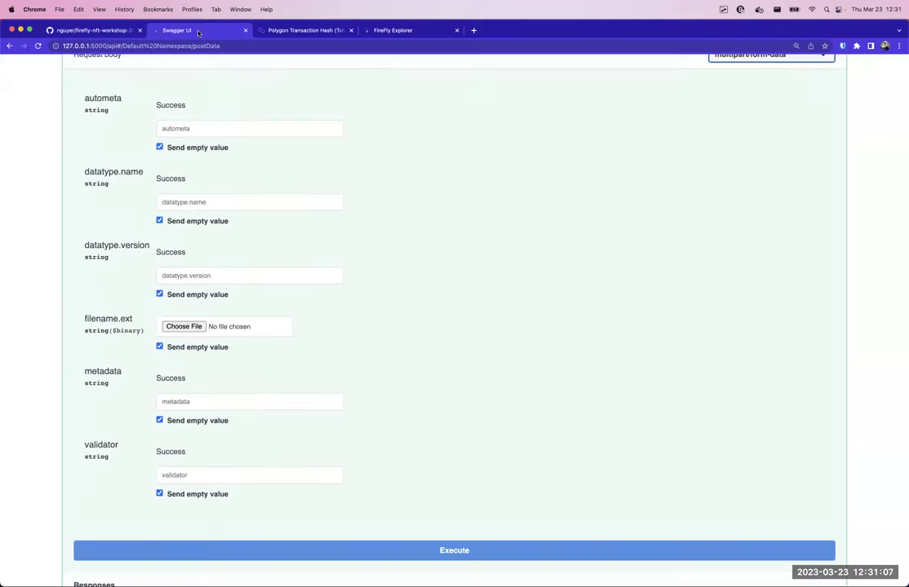
pyautogui.click(194, 420)
pyautogui.click(187, 495)
pyautogui.scroll(-1, 431, 371)
pyautogui.scroll(-6, 431, 371)
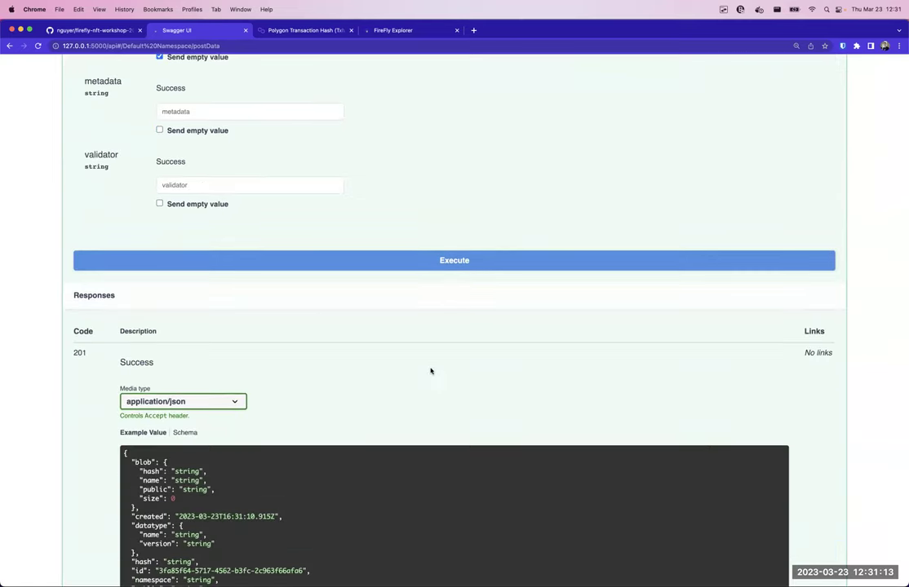
pyautogui.scroll(4, 338, 105)
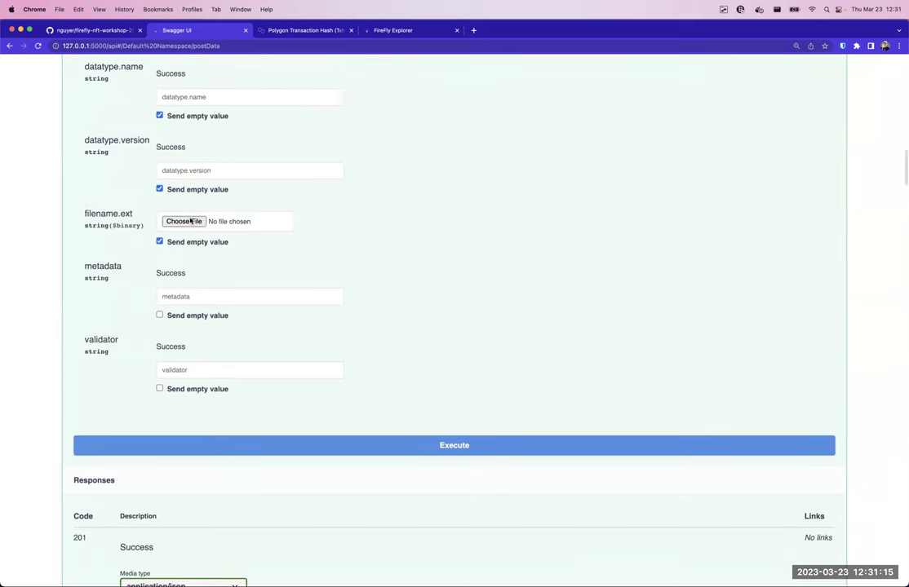
# - Choose FireFly.gif from the assets folder for filename.ext and execute the POST /data request
pyautogui.click(183, 221)
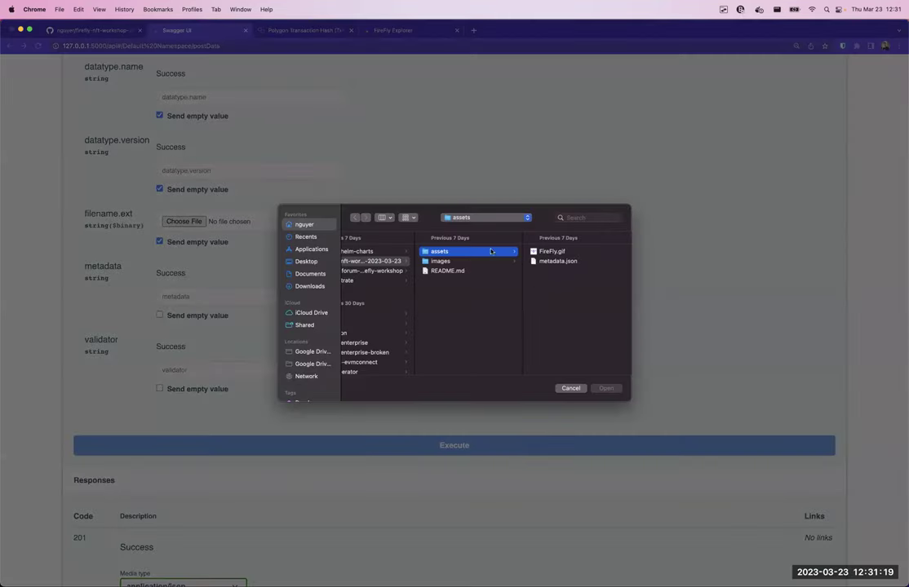
pyautogui.click(562, 254)
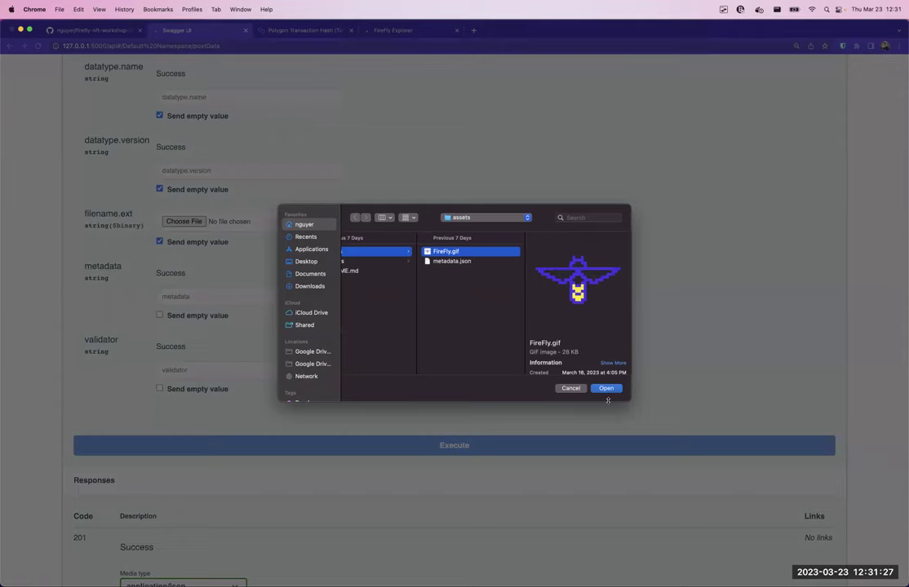
pyautogui.click(606, 389)
pyautogui.scroll(-3, 464, 276)
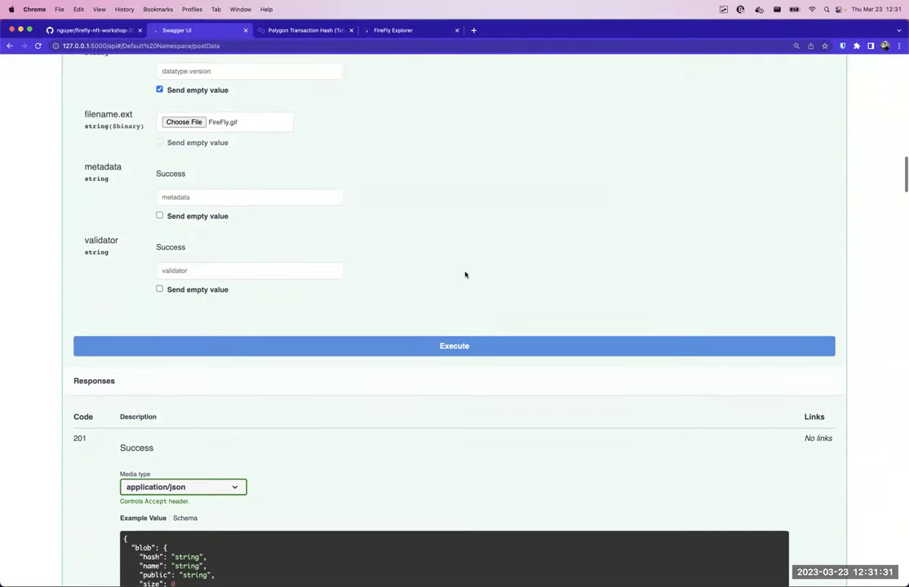
pyautogui.click(422, 347)
pyautogui.scroll(-8, 430, 258)
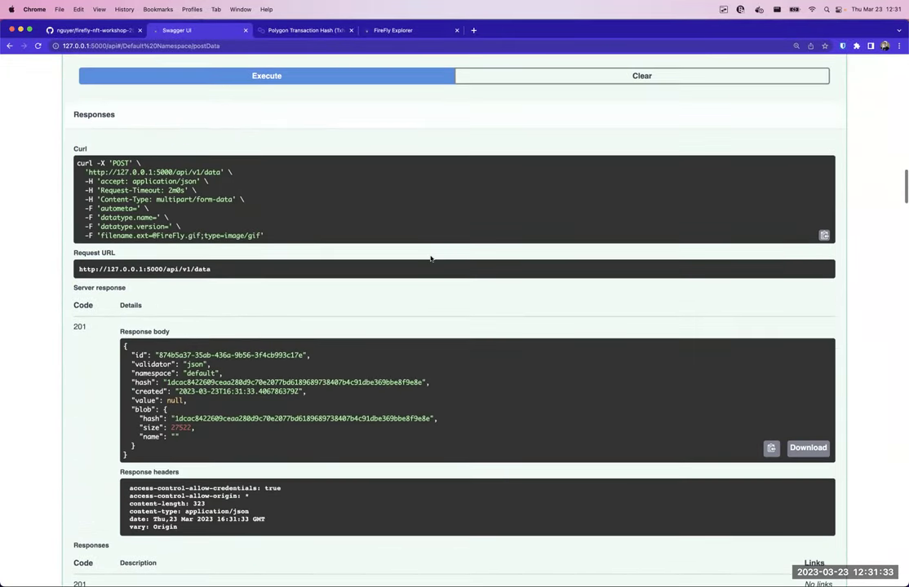
pyautogui.scroll(-2, 430, 259)
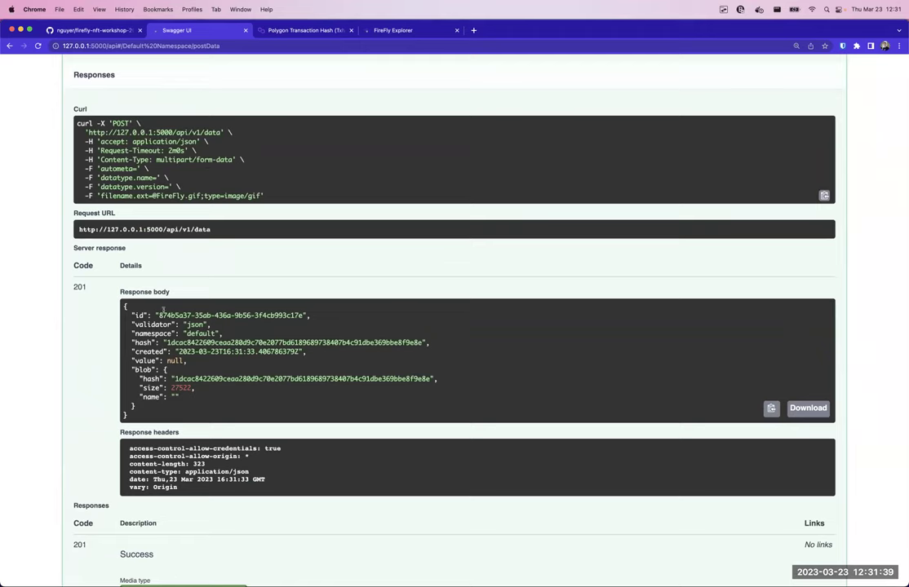
# - Check the README's publishing instructions and copy the id value from the POST /data response body
pyautogui.moveTo(159, 316); pyautogui.dragTo(302, 315)
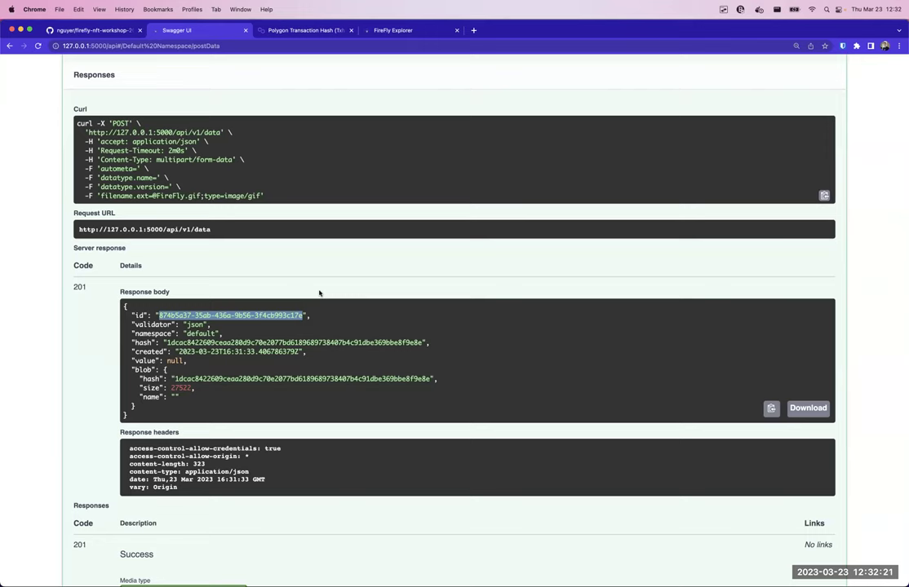
pyautogui.click(96, 30)
pyautogui.scroll(-15, 86, 352)
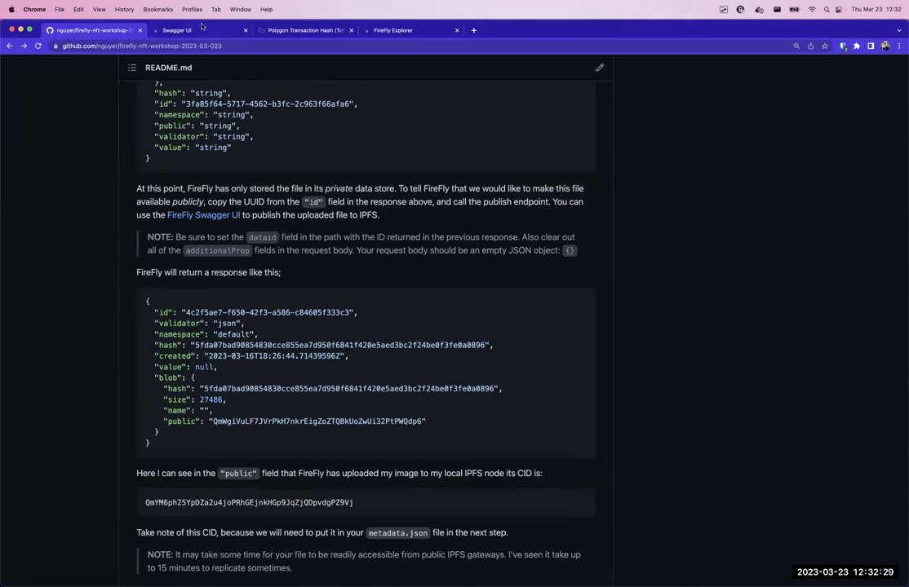
pyautogui.click(176, 30)
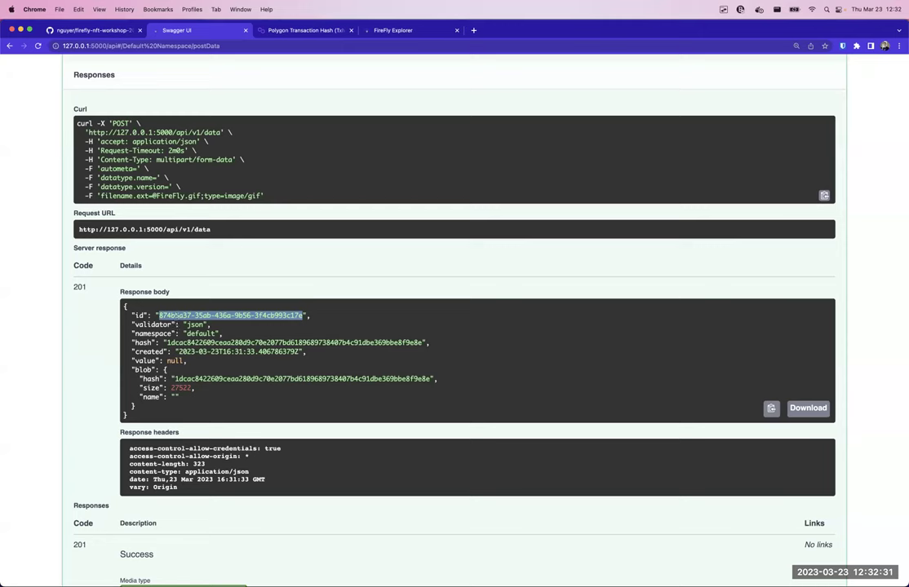
pyautogui.rightClick(161, 315)
pyautogui.click(174, 333)
# - Expand the POST /data/{dataid}/blob/publish endpoint and make its request editable
pyautogui.scroll(-10, 55, 359)
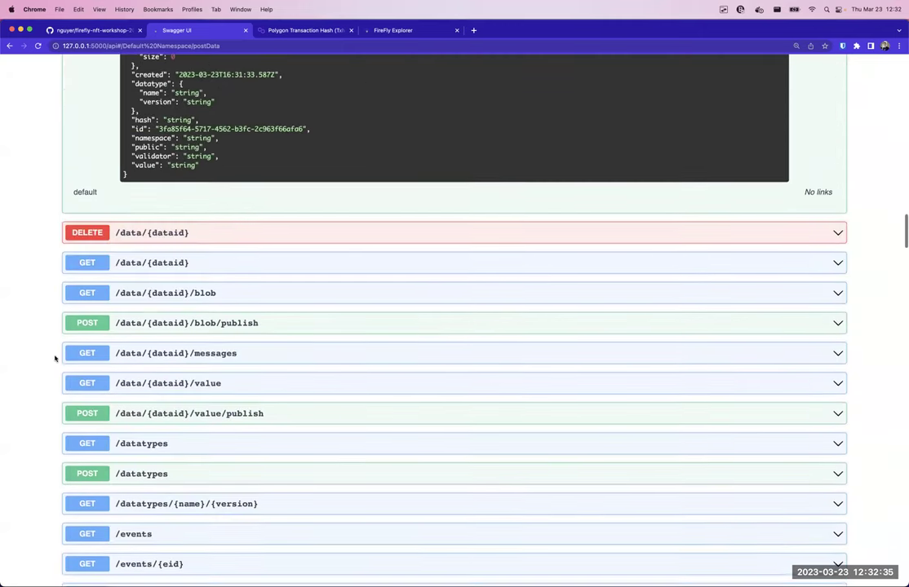
pyautogui.scroll(-3, 198, 325)
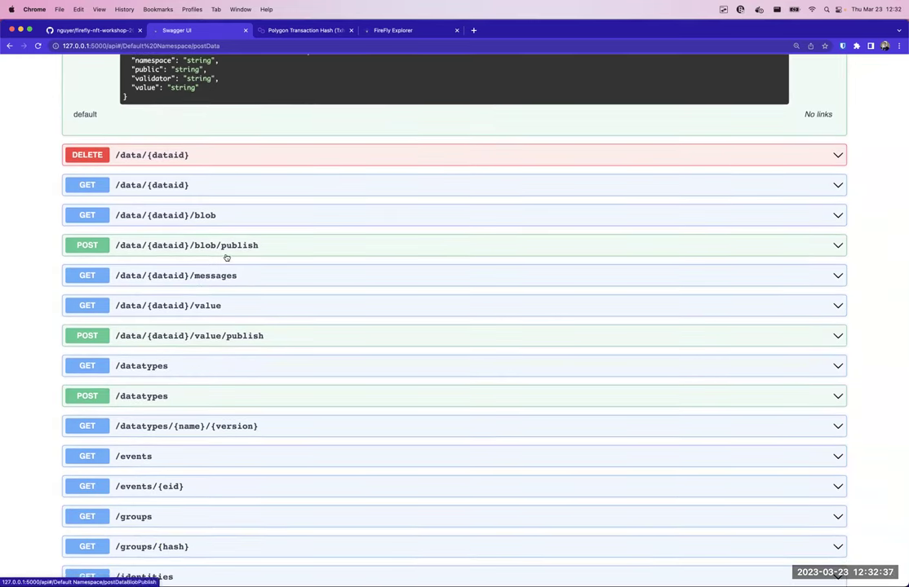
pyautogui.click(271, 246)
pyautogui.scroll(-2, 271, 251)
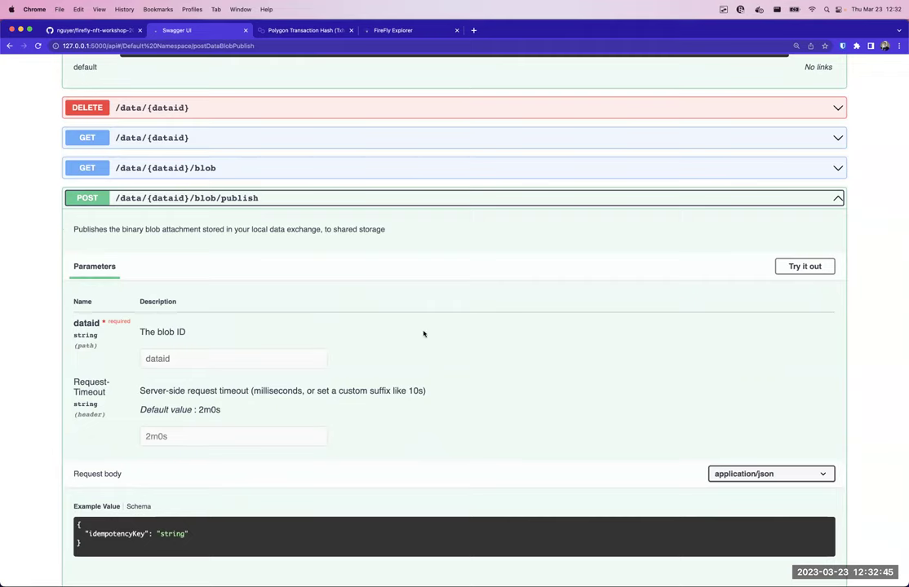
pyautogui.scroll(-3, 423, 333)
pyautogui.click(805, 137)
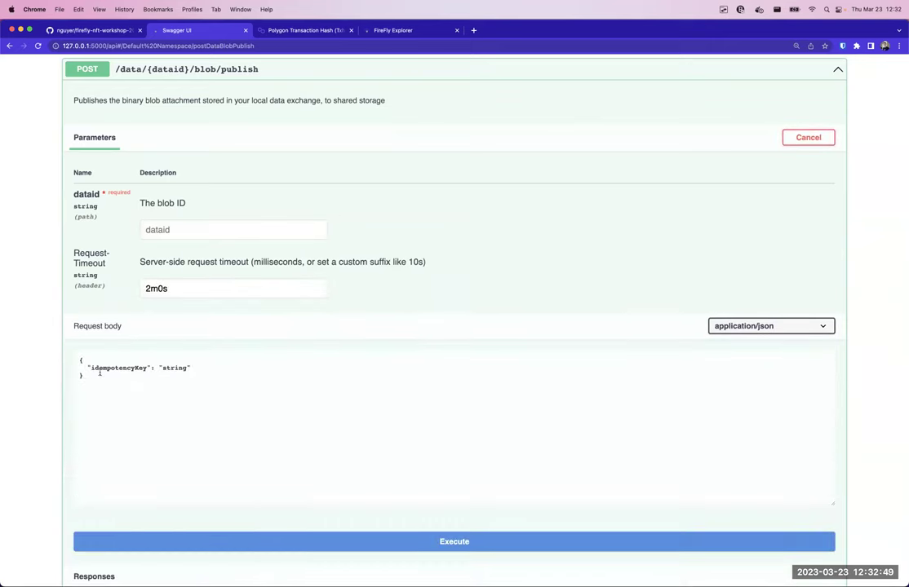
# - Replace the publish request body with {} and set dataid to the copied ID 874b5a37-35ab-436a-9b56-3f4cb993c17e
pyautogui.moveTo(99, 373); pyautogui.dragTo(80, 359)
pyautogui.press('BackSpace')
pyautogui.write('{')
pyautogui.click(212, 229)
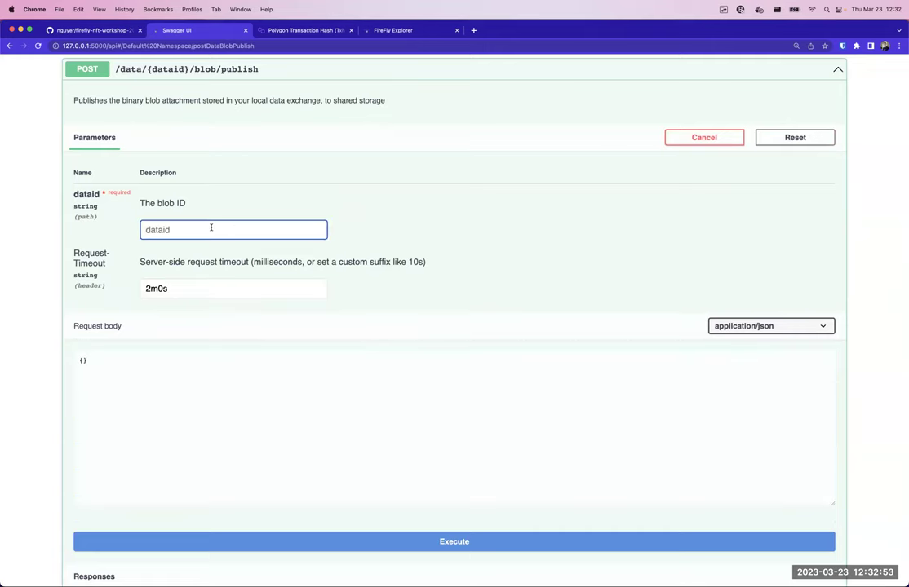
pyautogui.press('super+v')
pyautogui.doubleClick(161, 233)
pyautogui.press('super+a')
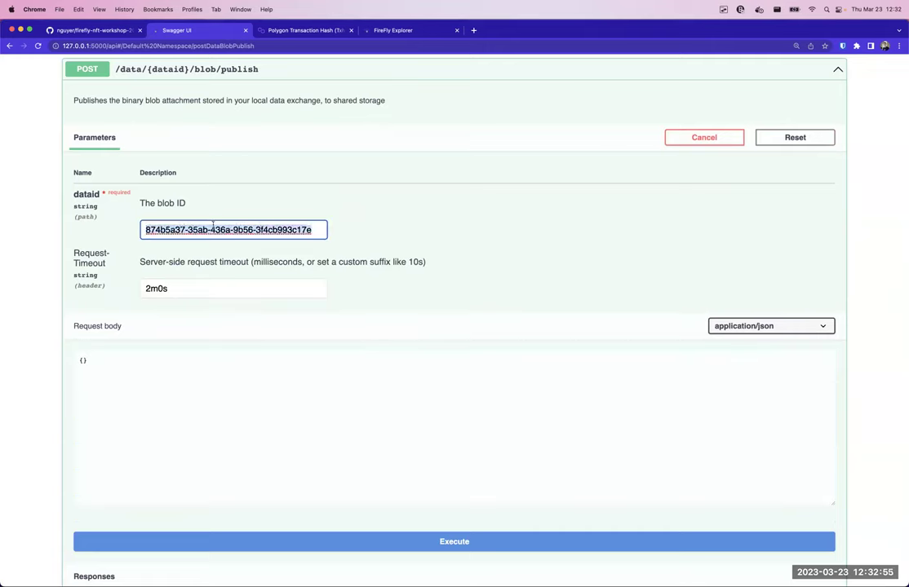
pyautogui.click(354, 231)
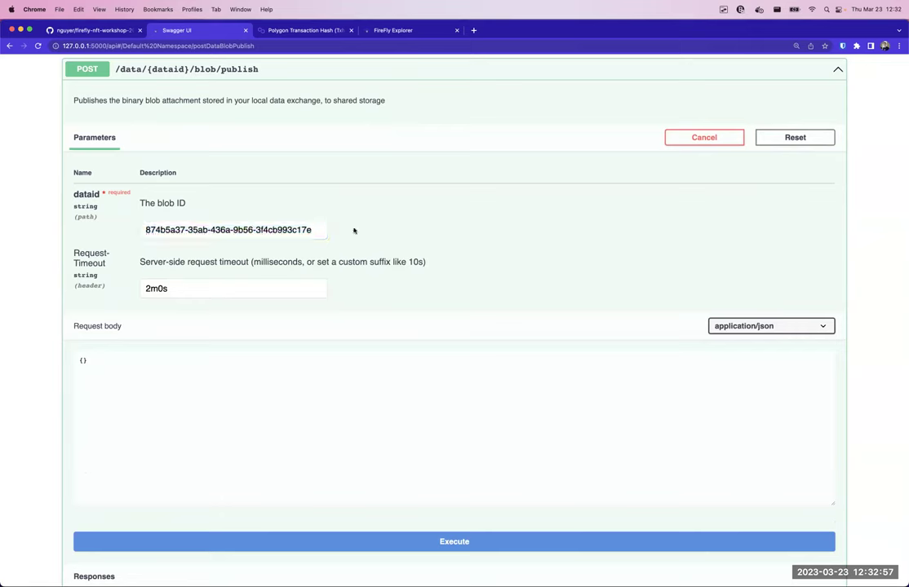
# - Execute the blob publish request and select the public CID in its response body
pyautogui.scroll(-3, 354, 231)
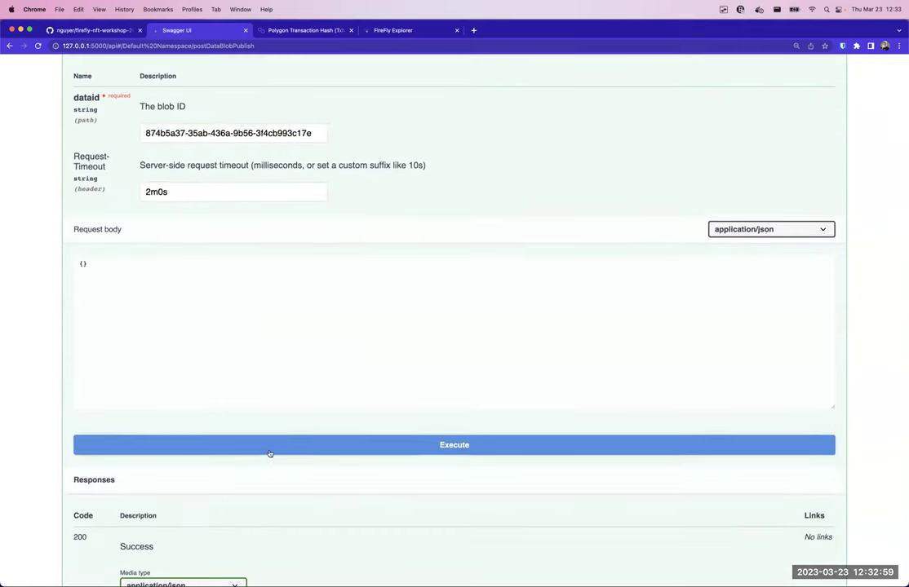
pyautogui.click(269, 448)
pyautogui.scroll(-5, 145, 343)
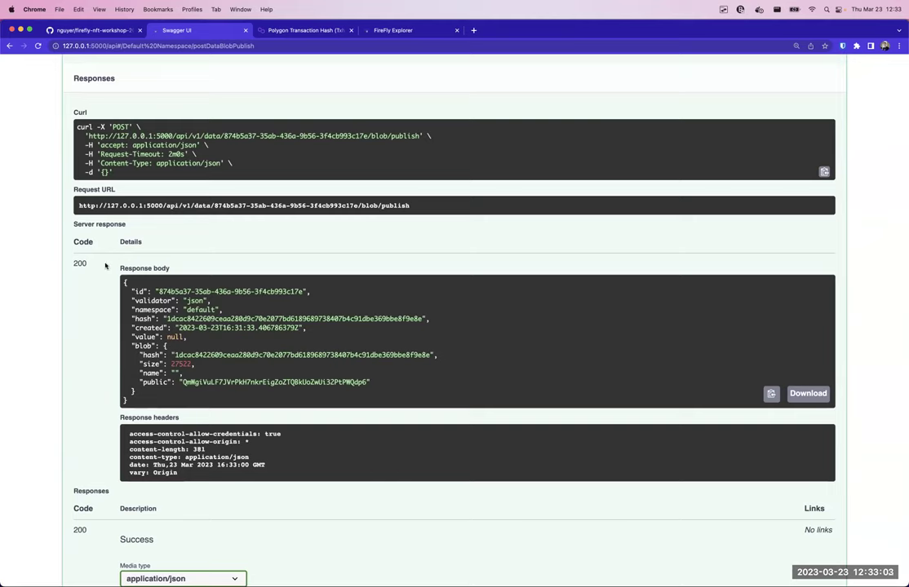
pyautogui.doubleClick(262, 381)
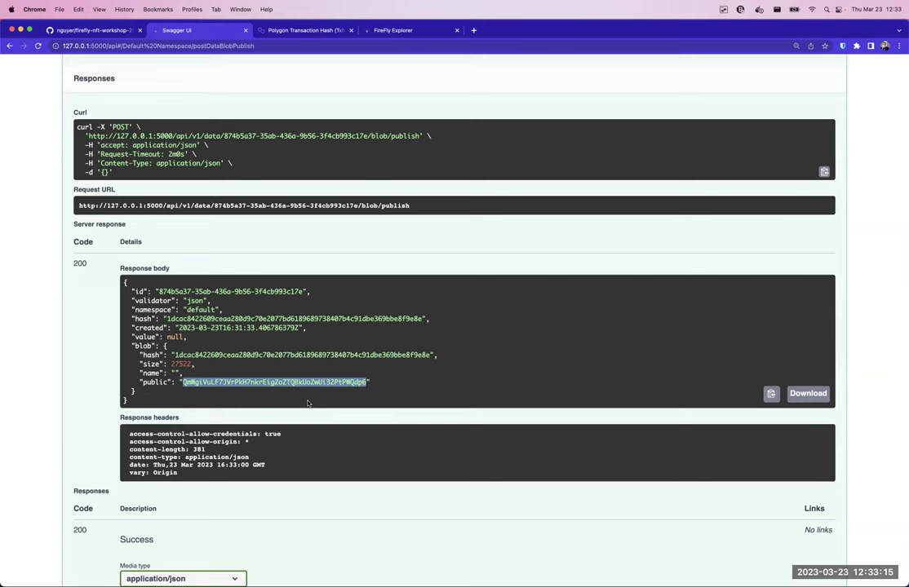
# - Compare the published CID with the public field in the README's example response
pyautogui.click(83, 28)
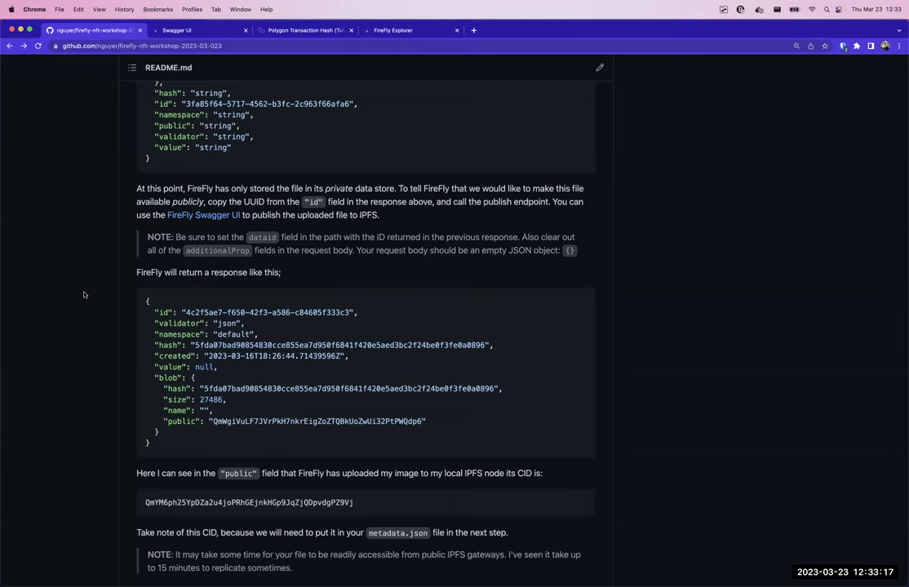
pyautogui.scroll(-1, 83, 294)
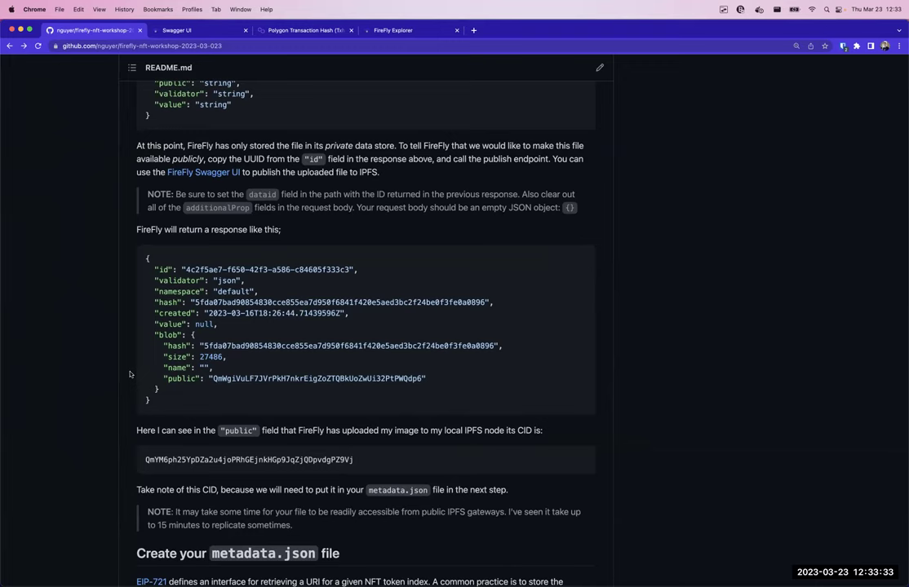
pyautogui.moveTo(424, 378); pyautogui.dragTo(197, 378)
pyautogui.click(72, 388)
# - Review the completed POST /data upload form and copy the id from its response body again
pyautogui.click(182, 31)
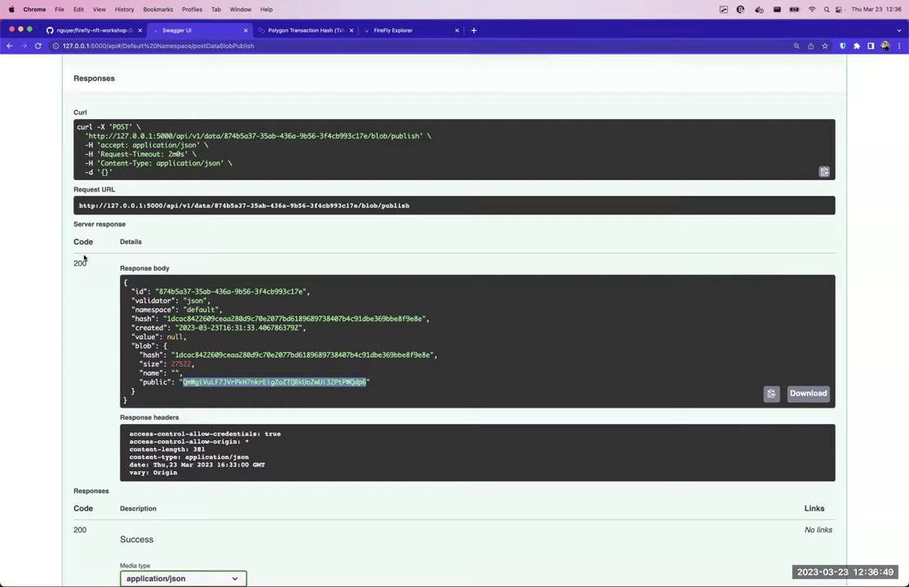
pyautogui.scroll(10, 84, 258)
pyautogui.scroll(20, 84, 257)
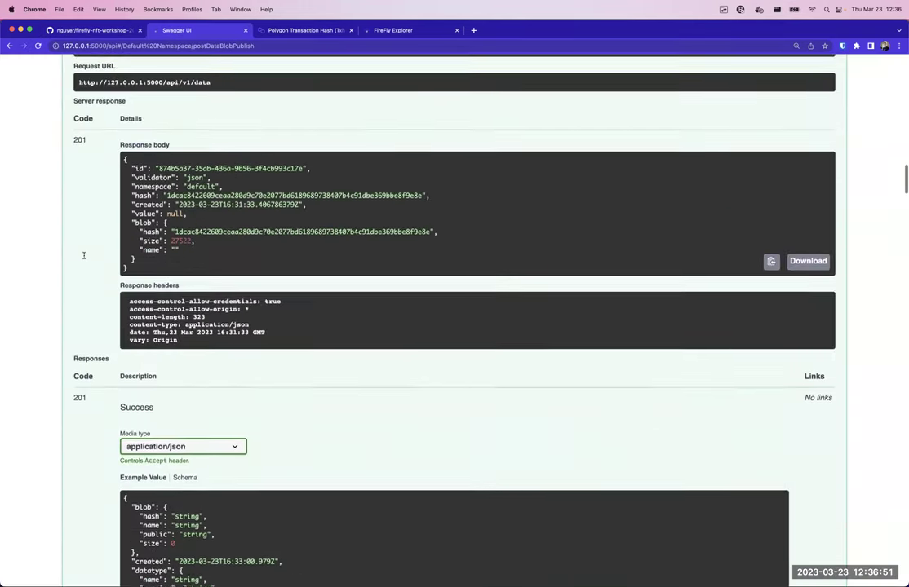
pyautogui.scroll(5, 84, 258)
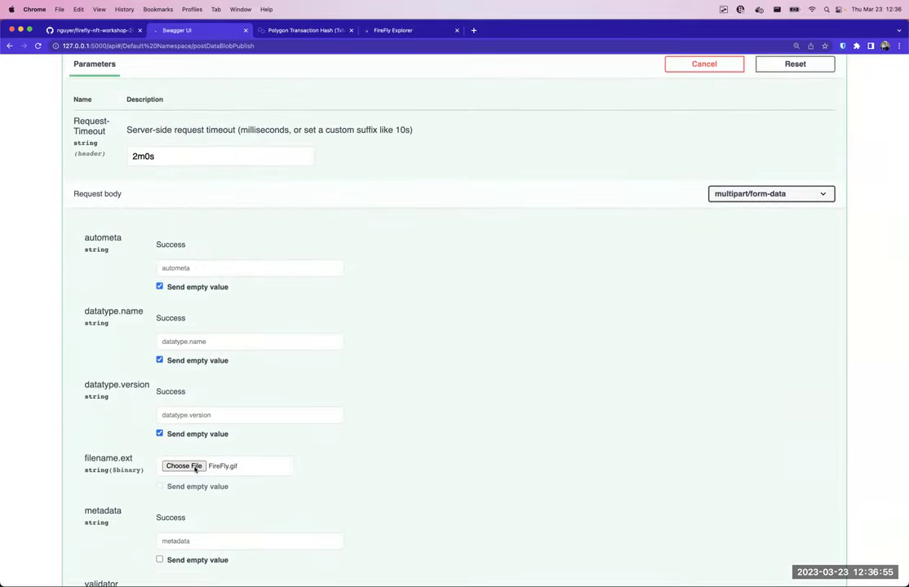
pyautogui.scroll(-3, 177, 466)
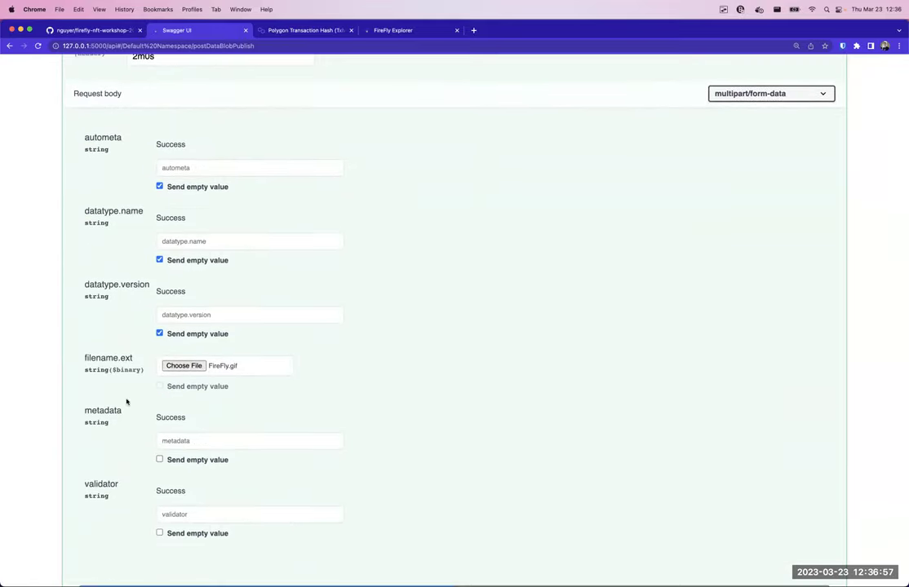
pyautogui.scroll(-15, 127, 401)
pyautogui.moveTo(158, 362); pyautogui.dragTo(304, 362)
pyautogui.rightClick(259, 363)
pyautogui.click(274, 383)
# - Review the dataid value and empty JSON body in the POST /data/{dataid}/blob/publish request
pyautogui.scroll(-20, 274, 383)
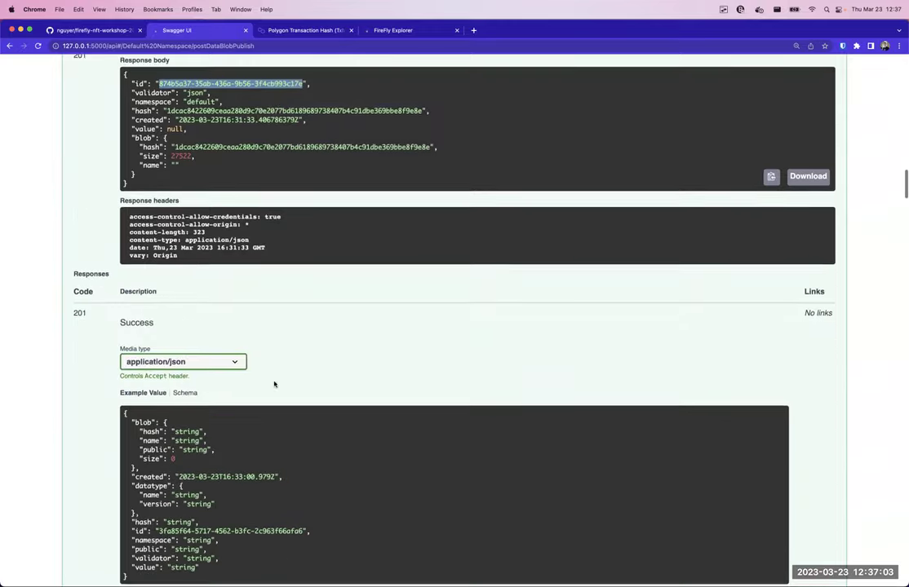
pyautogui.scroll(-2, 274, 384)
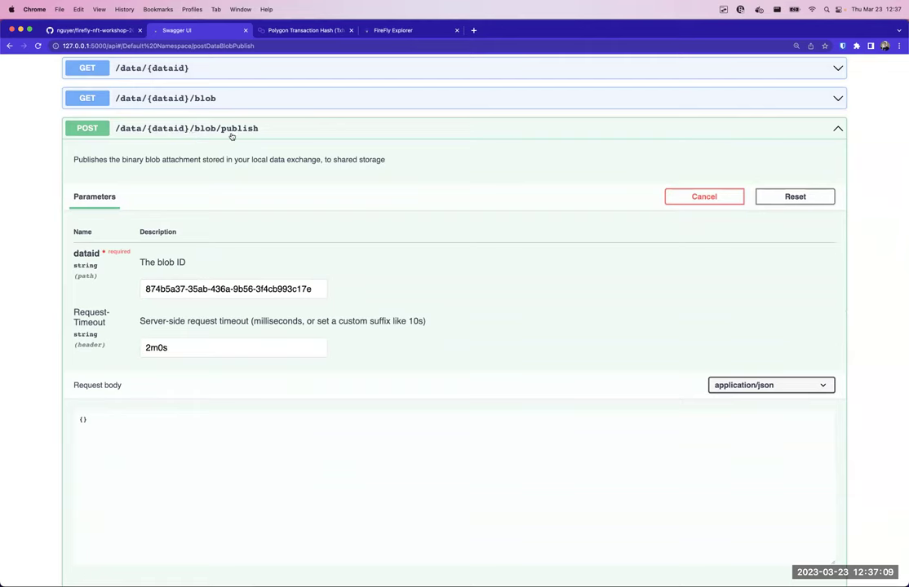
pyautogui.doubleClick(180, 286)
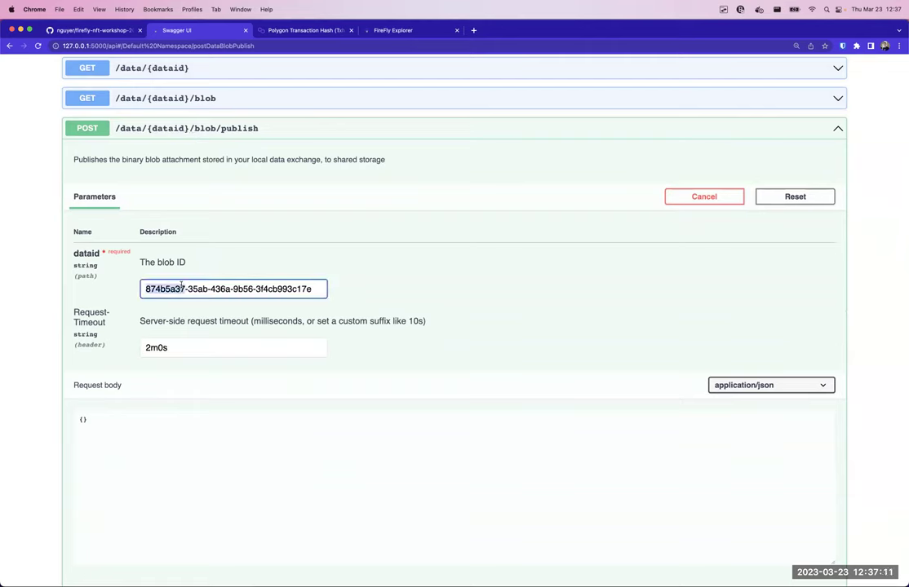
pyautogui.press('super+a')
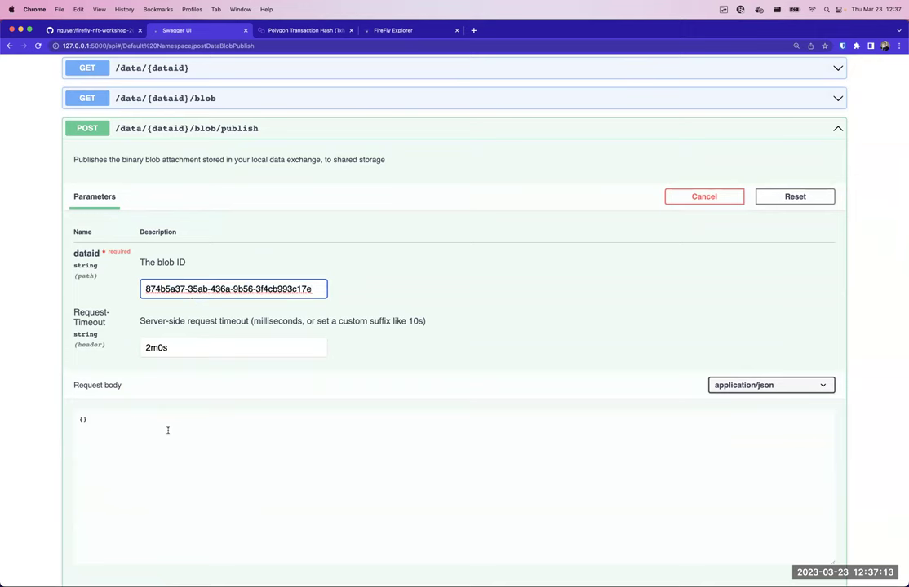
pyautogui.click(184, 433)
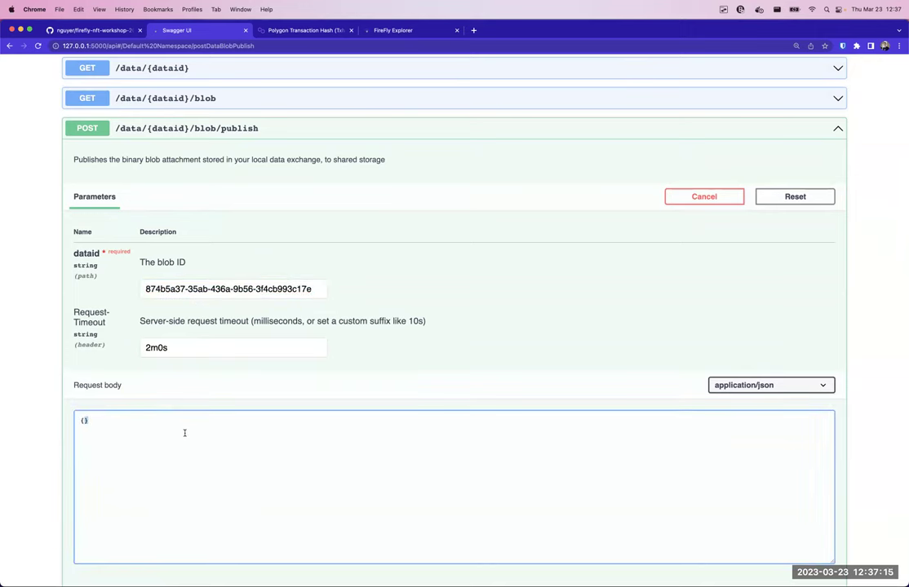
pyautogui.press('End')
# - Switch to Discord to check the firefly-workshop channel for questions, and return to Chrome
pyautogui.press('super+Tab')
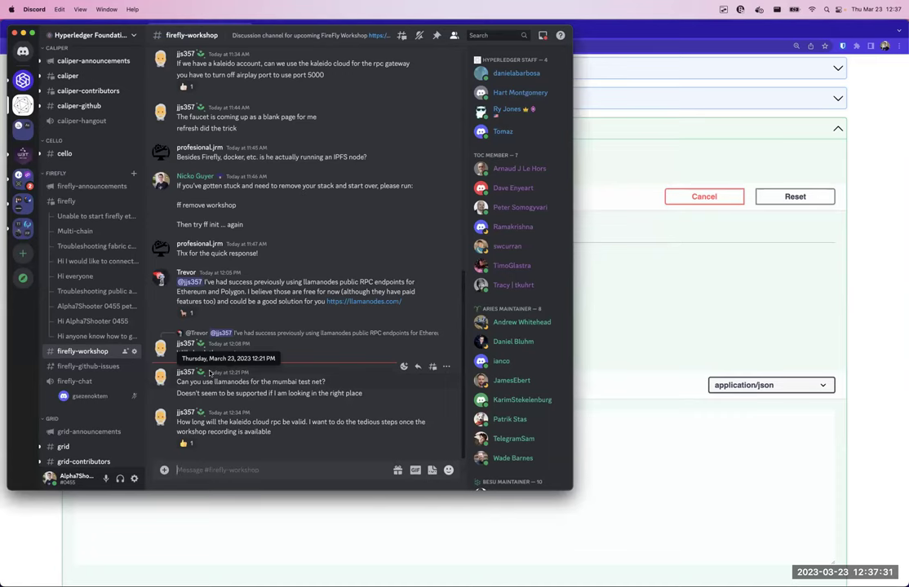
pyautogui.press('super+Tab')
pyautogui.press('super+Tab')
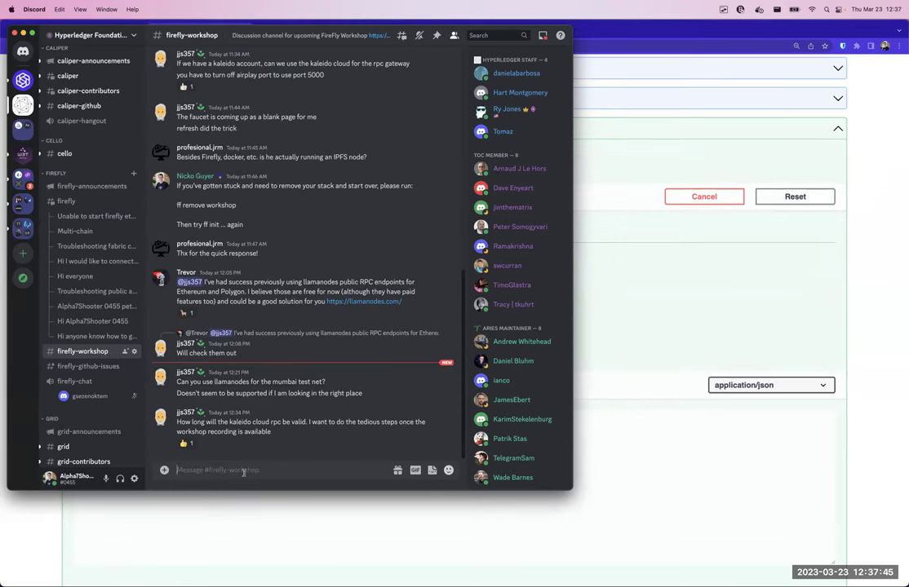
pyautogui.press('super+Tab')
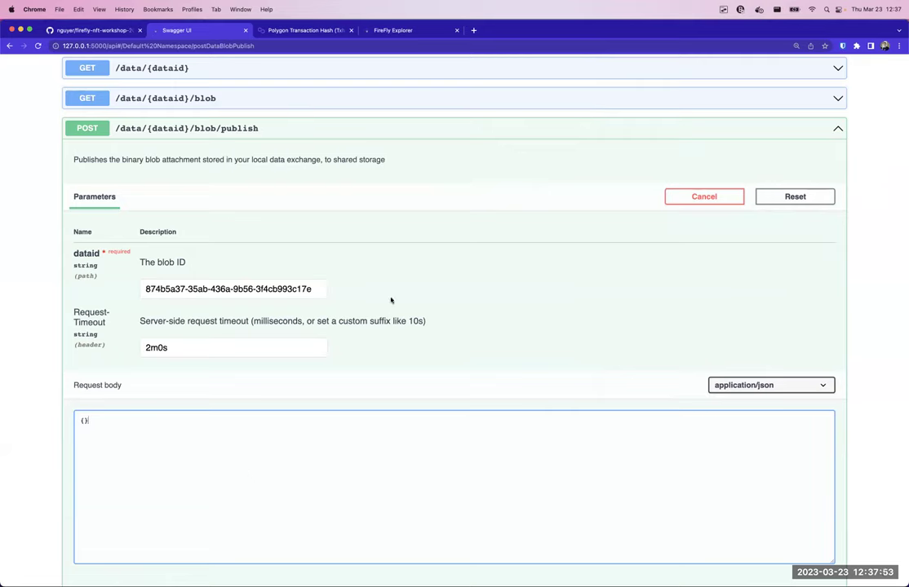
# - Read the README's metadata.json creation and upload sections and open the EIP-721 link in a new tab
pyautogui.click(104, 31)
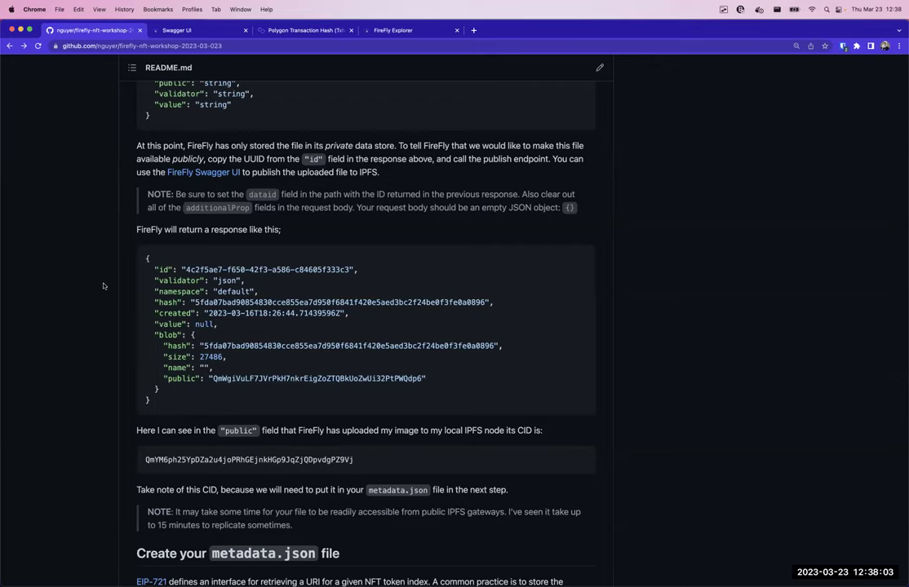
pyautogui.scroll(-10, 104, 286)
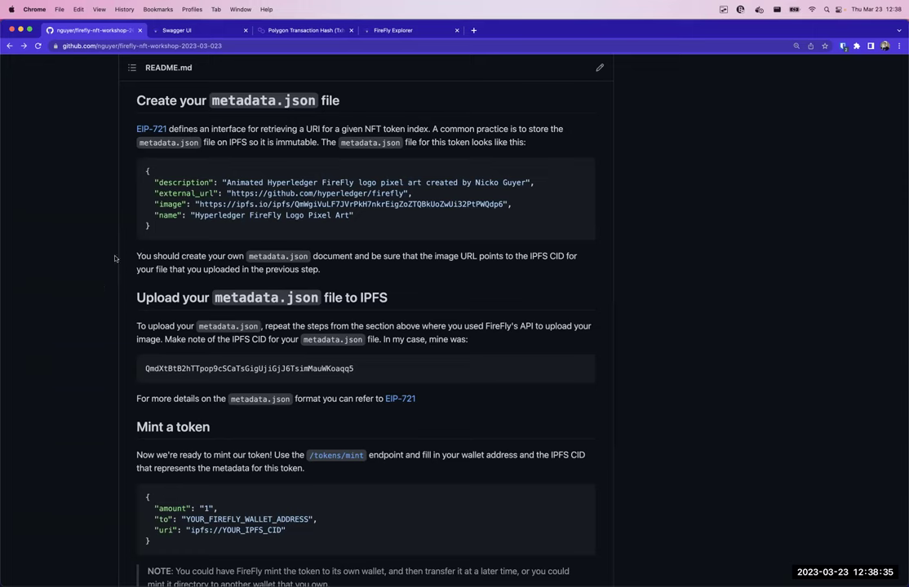
pyautogui.keyDown('super'); pyautogui.click(160, 131); pyautogui.keyUp('super')
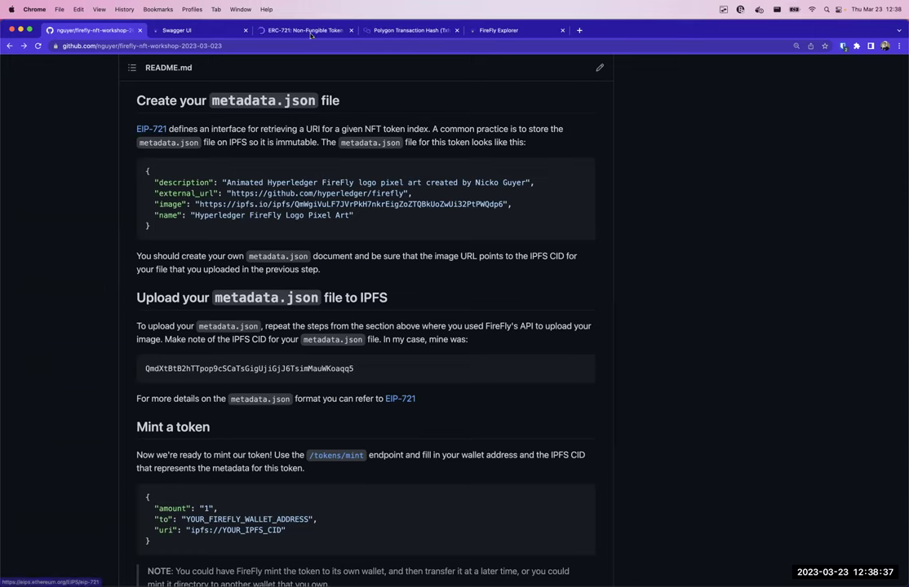
# - Switch to the ERC-721 standard page, skim its sections, and search the page for "metadata"
pyautogui.hotkey('ctrl', 'Tab')
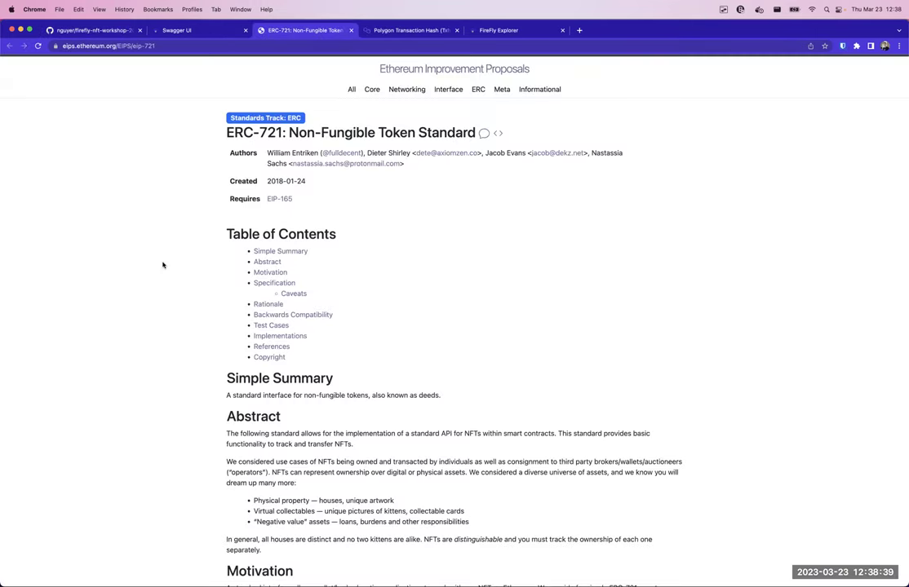
pyautogui.scroll(-15, 162, 265)
pyautogui.scroll(-15, 162, 265)
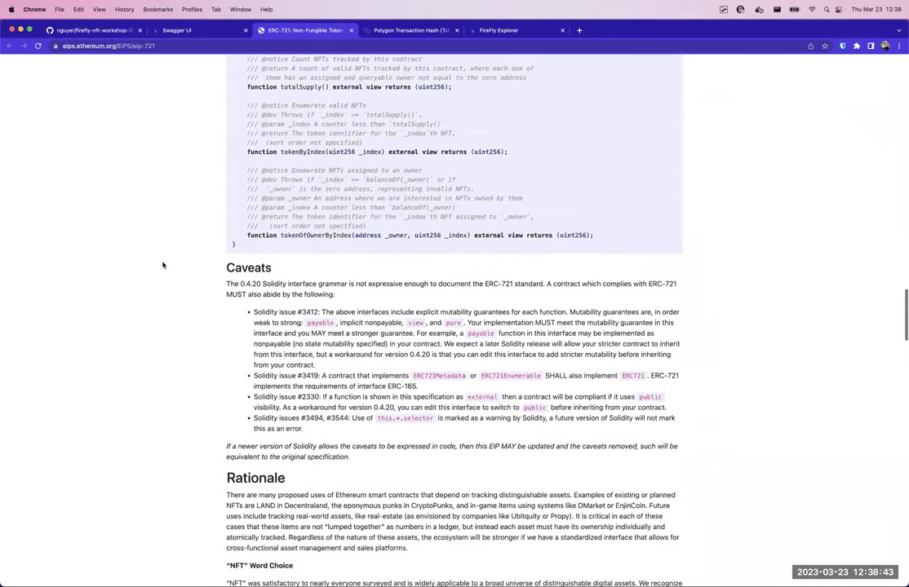
pyautogui.scroll(-3, 163, 266)
pyautogui.scroll(-15, 163, 265)
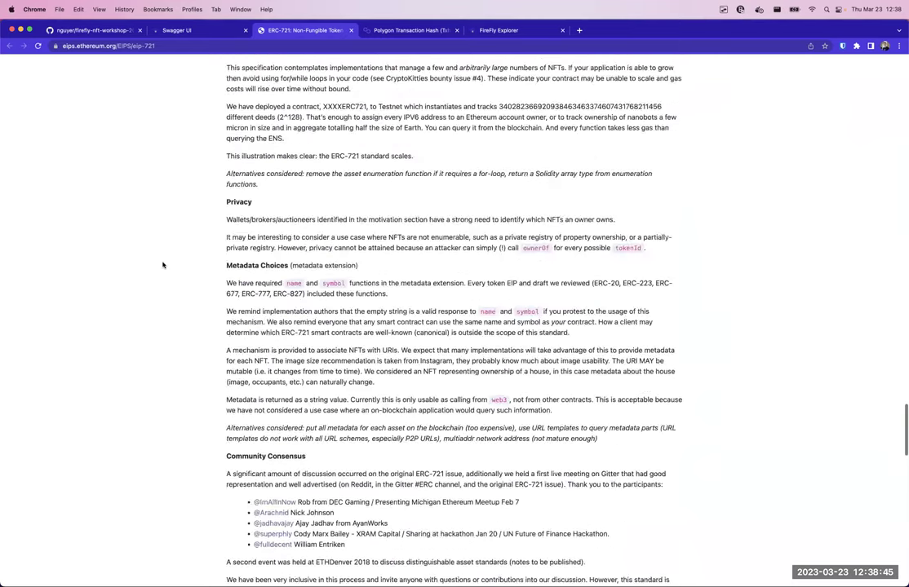
pyautogui.scroll(-5, 162, 265)
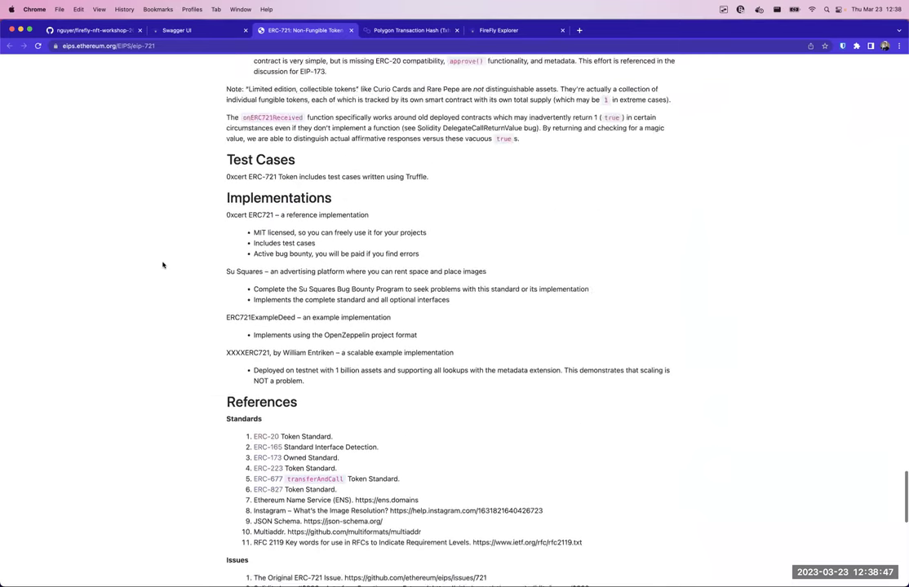
pyautogui.press('super+f')
pyautogui.write('met')
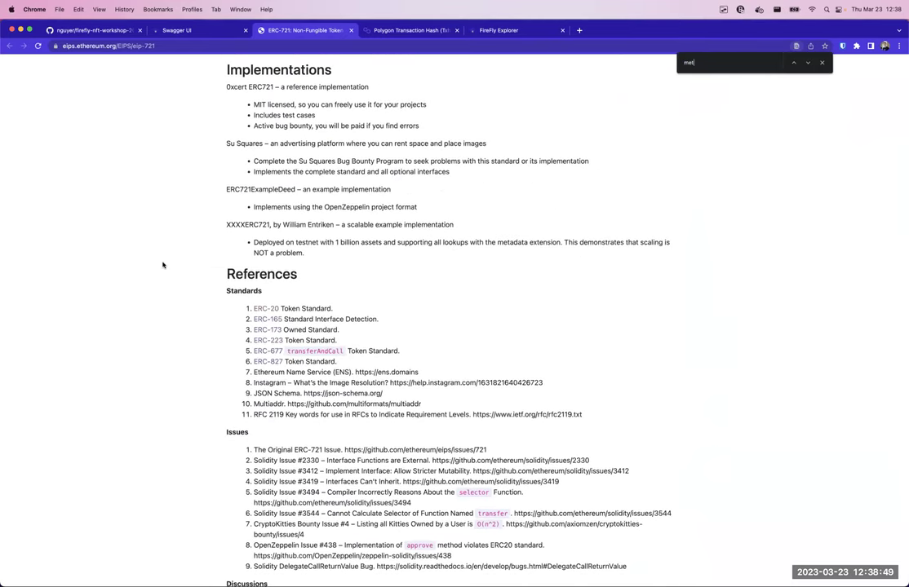
pyautogui.write('adata')
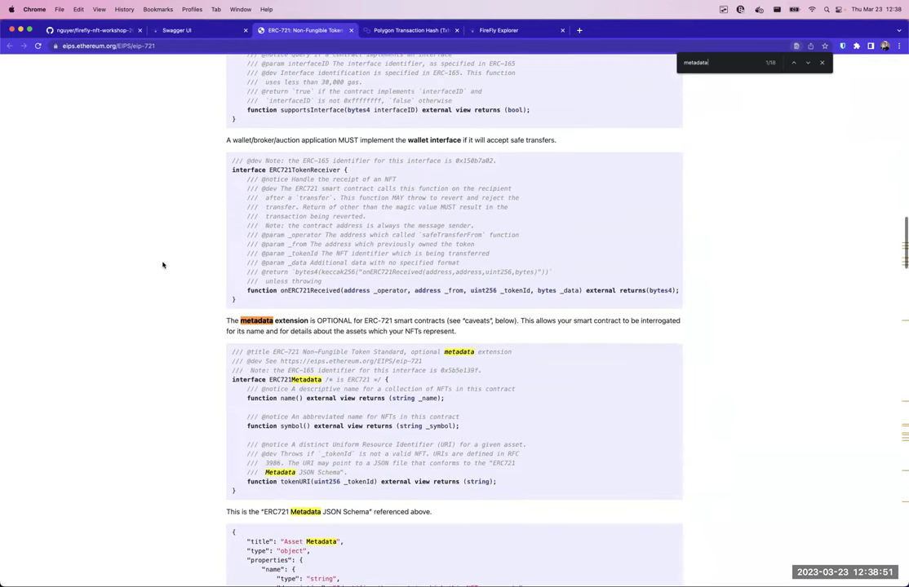
# - Examine the optional metadata extension and the name, description and image properties in the ERC721 Metadata JSON Schema
pyautogui.scroll(-2, 391, 310)
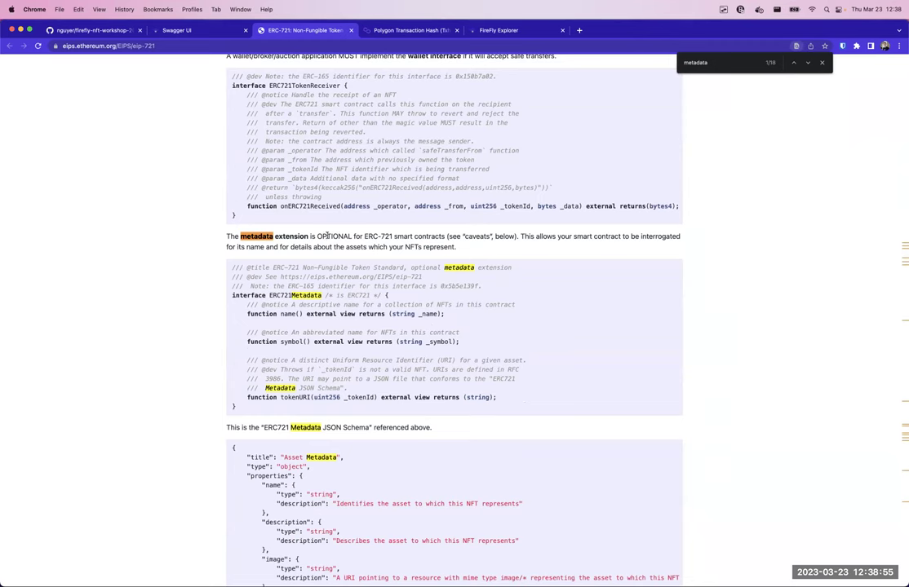
pyautogui.scroll(-4, 489, 245)
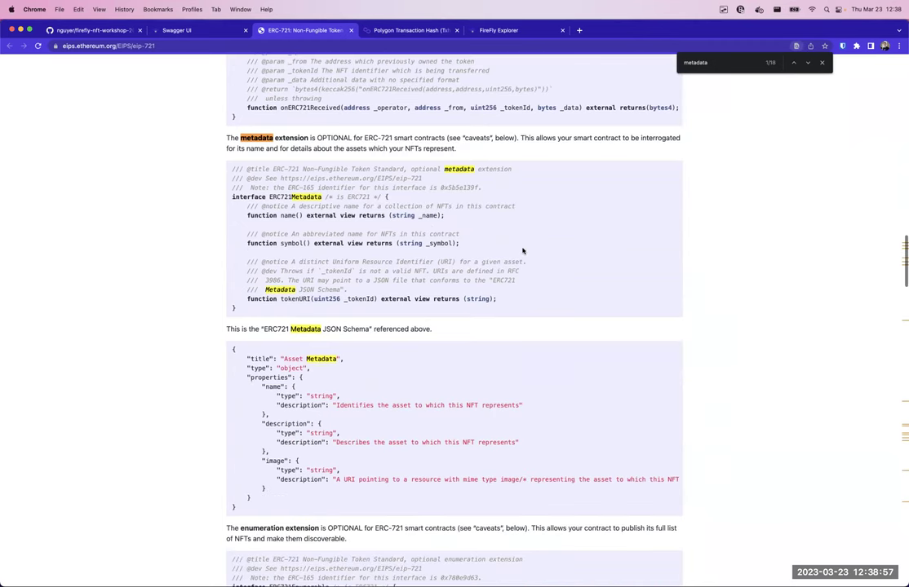
pyautogui.moveTo(256, 287); pyautogui.dragTo(305, 441)
pyautogui.click(306, 441)
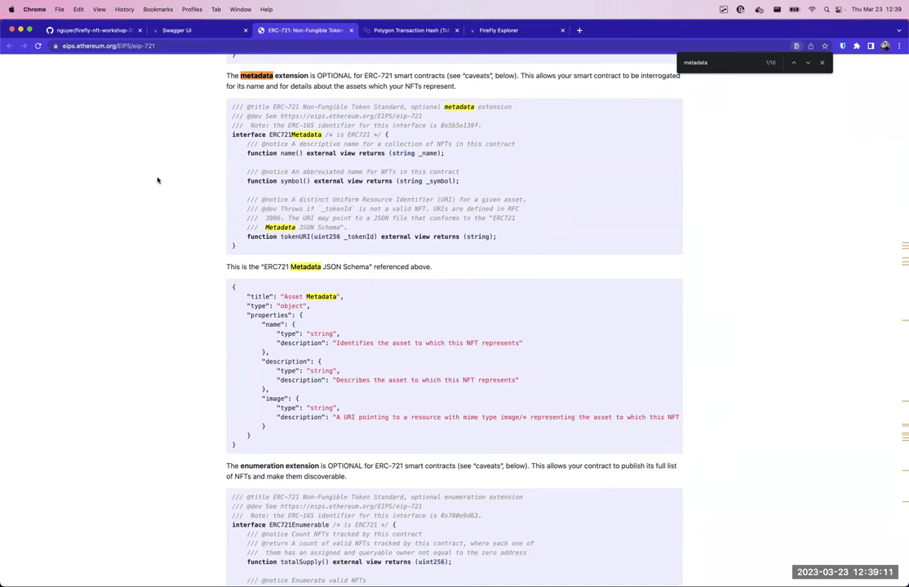
# - Return to the workshop README and compare the sample metadata.json image CID with the CID in the image publish response
pyautogui.click(111, 37)
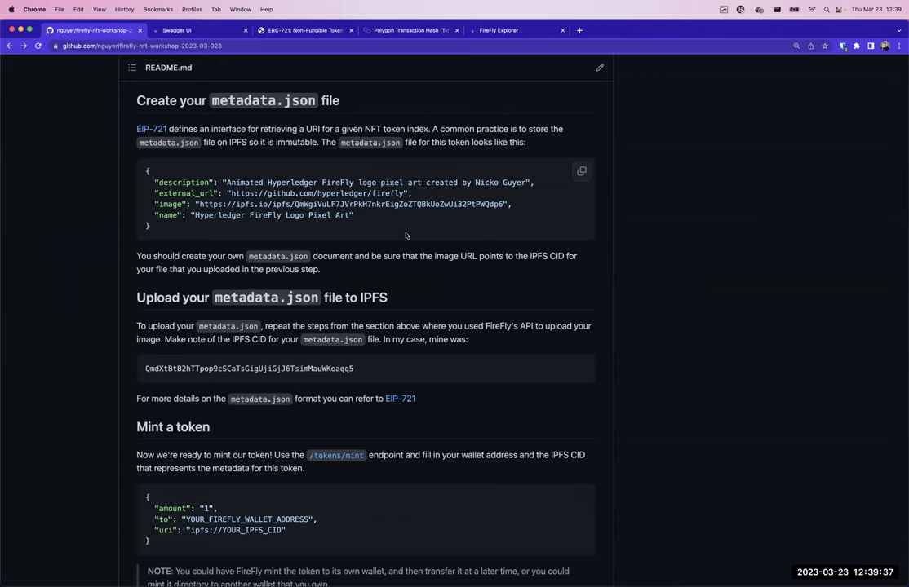
pyautogui.moveTo(146, 168); pyautogui.dragTo(147, 240)
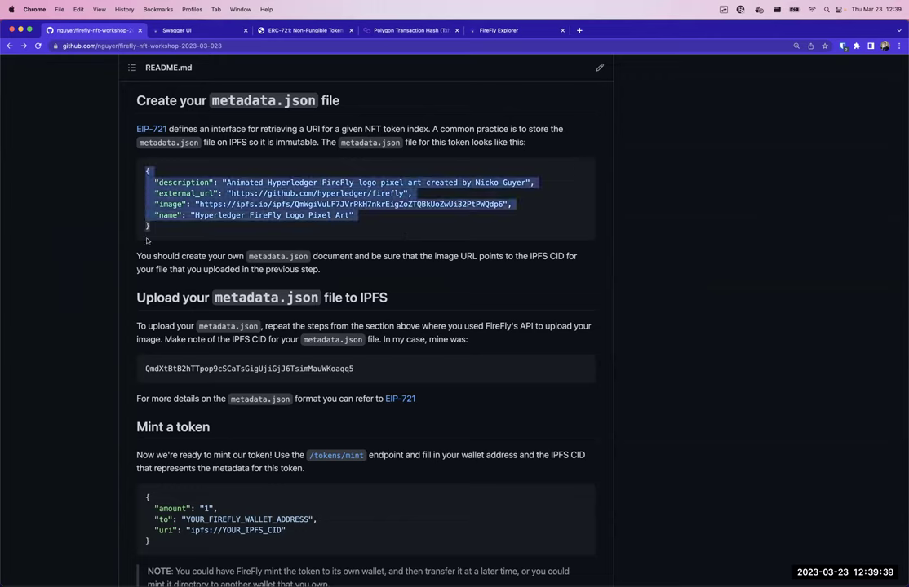
pyautogui.click(165, 237)
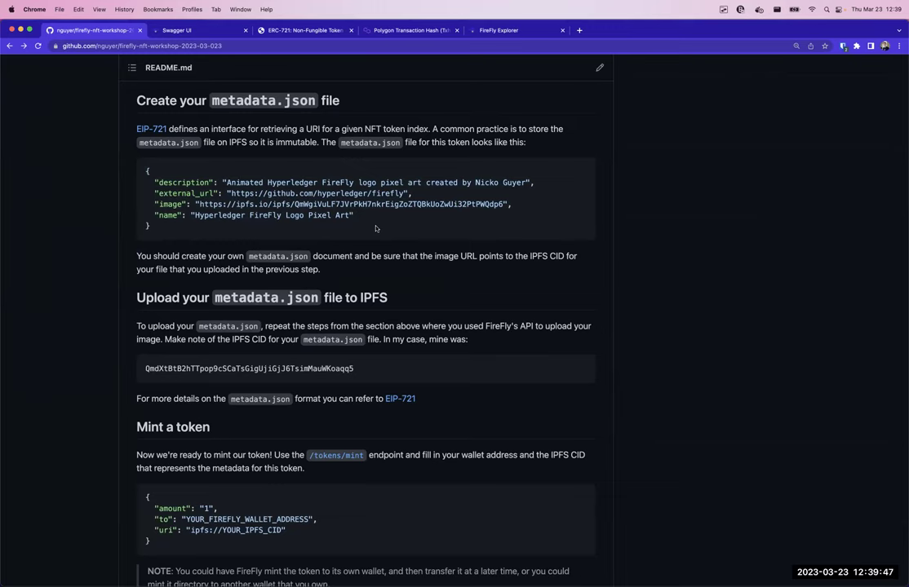
pyautogui.moveTo(295, 206); pyautogui.dragTo(504, 204)
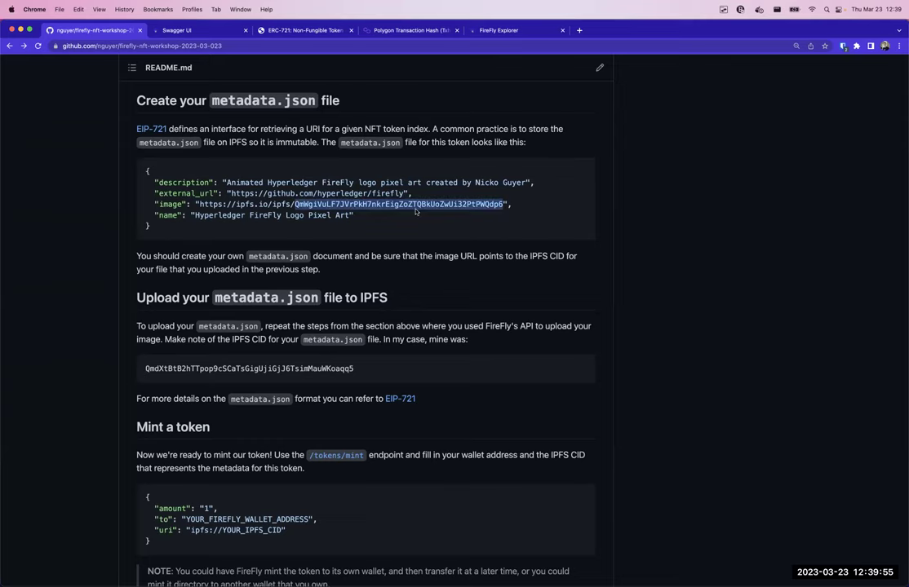
pyautogui.scroll(5, 416, 211)
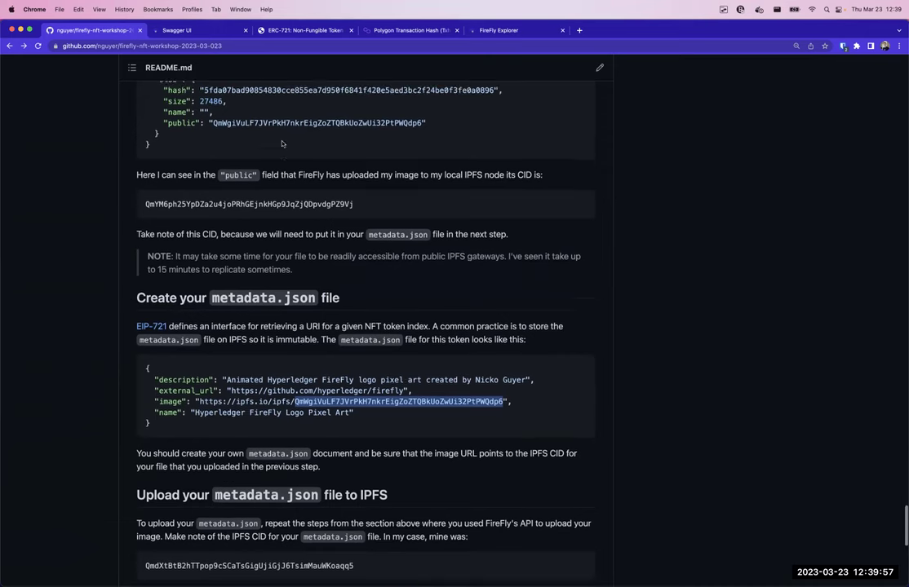
pyautogui.scroll(2, 282, 143)
pyautogui.doubleClick(256, 186)
pyautogui.moveTo(163, 186); pyautogui.dragTo(426, 187)
pyautogui.scroll(-4, 457, 283)
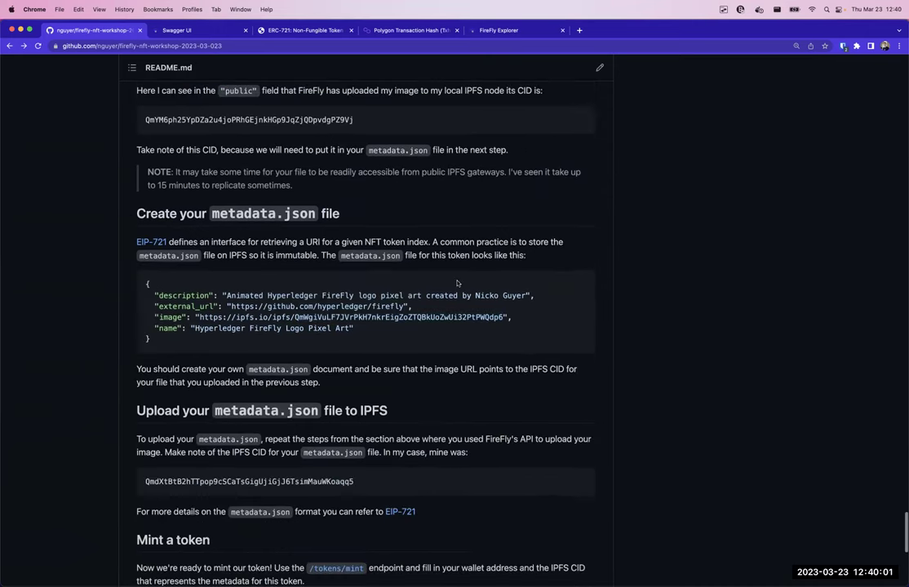
# - Review the name, description and external_url values in the README's sample metadata.json and read on to the IPFS upload section
pyautogui.scroll(-1, 457, 283)
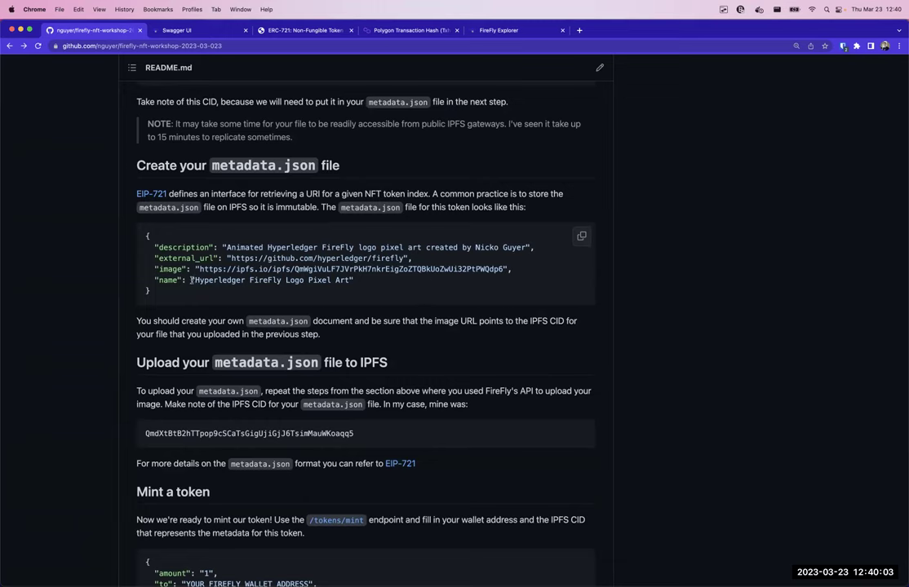
pyautogui.moveTo(192, 280); pyautogui.dragTo(353, 280)
pyautogui.moveTo(222, 247); pyautogui.dragTo(532, 247)
pyautogui.click(533, 271)
pyautogui.moveTo(412, 258); pyautogui.dragTo(227, 259)
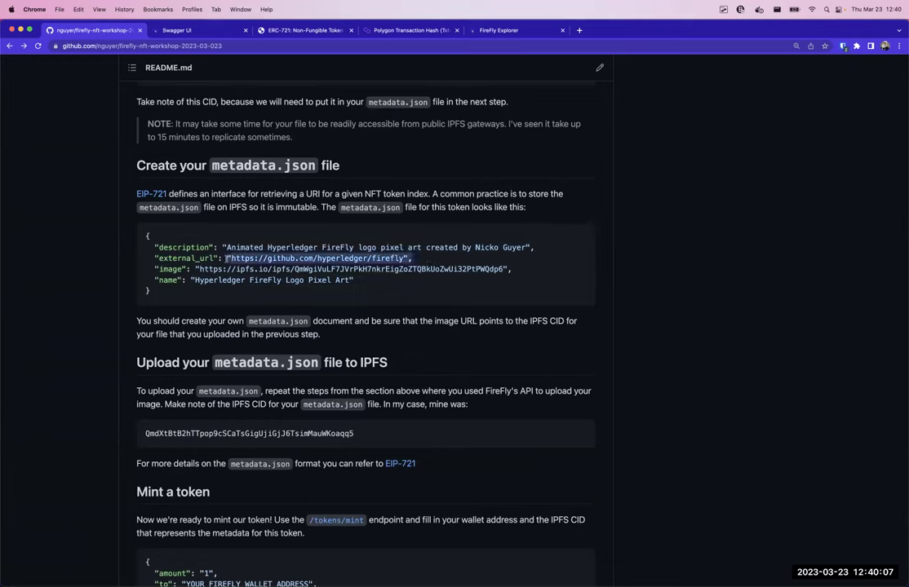
pyautogui.click(384, 296)
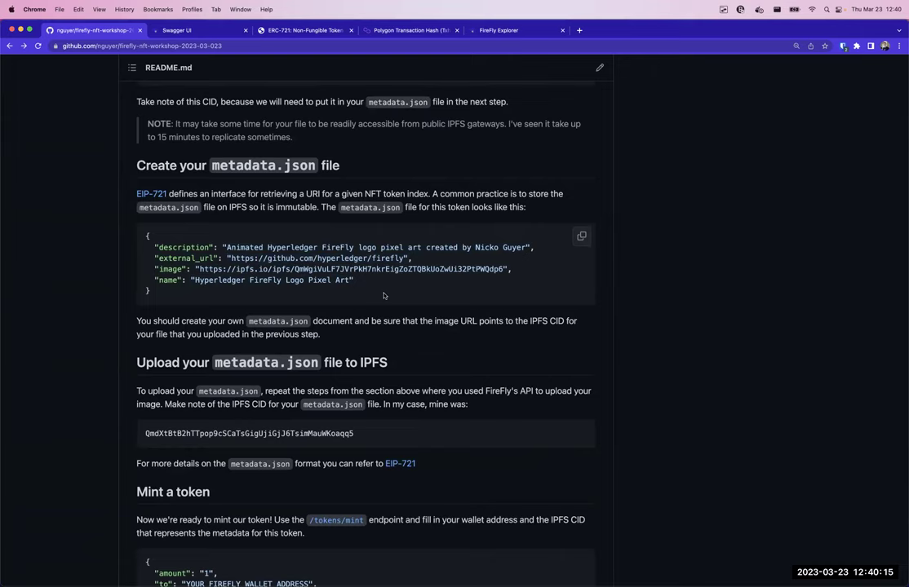
pyautogui.scroll(-3, 383, 295)
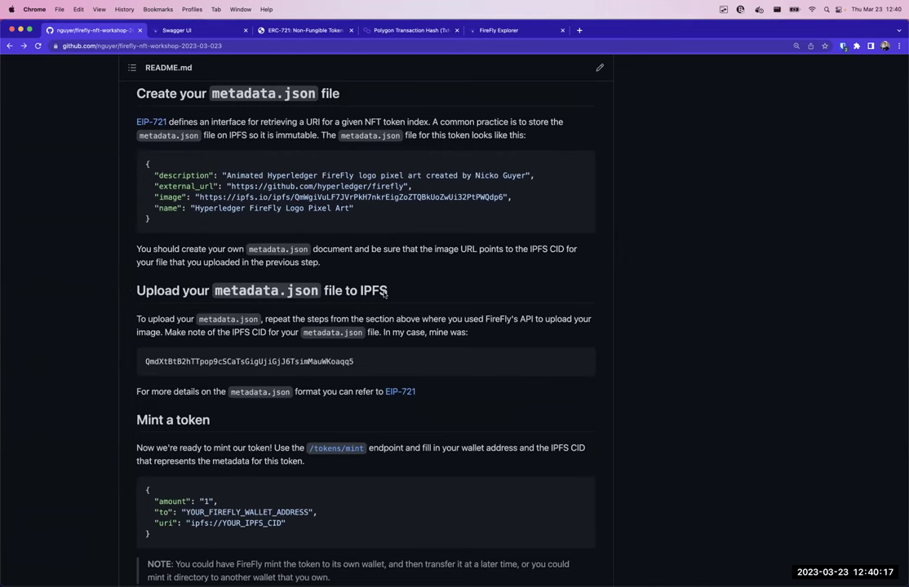
# - In Swagger UI, replace the POST /data upload file with metadata.json from the assets folder and execute the request
pyautogui.click(176, 30)
pyautogui.scroll(20, 27, 182)
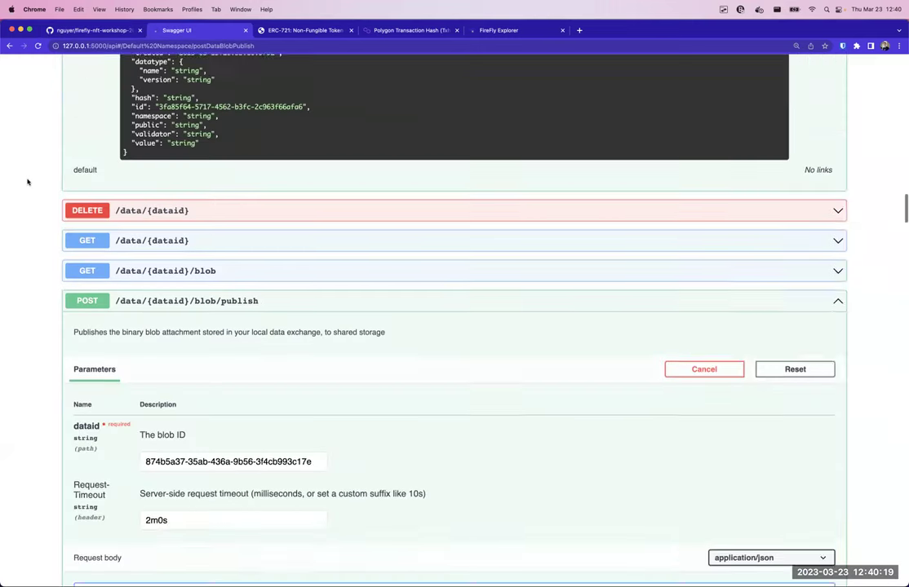
pyautogui.scroll(15, 27, 182)
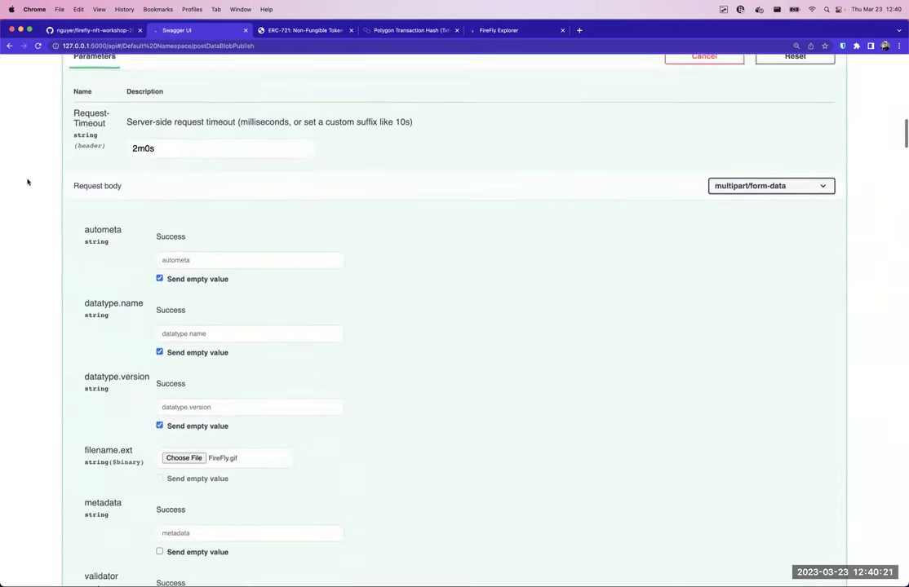
pyautogui.scroll(-3, 33, 181)
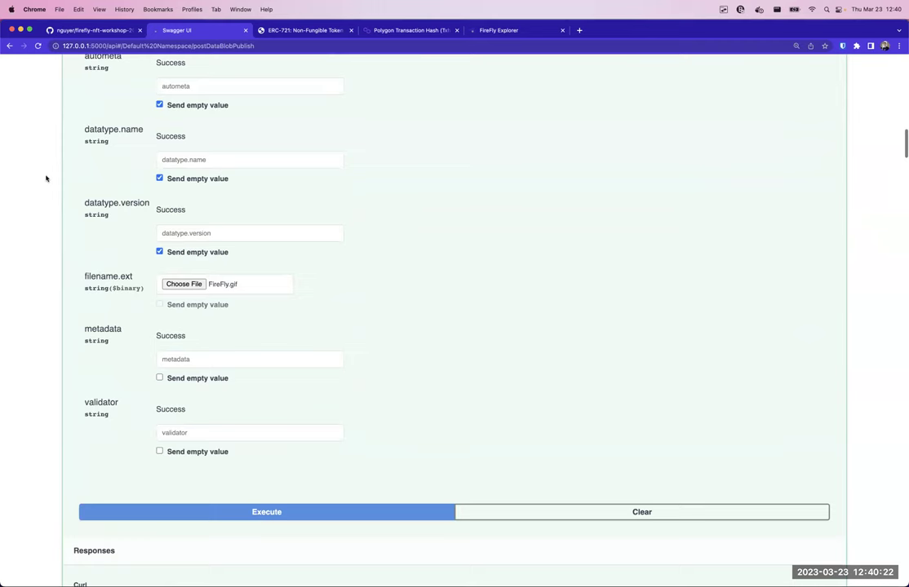
pyautogui.click(186, 284)
pyautogui.click(400, 261)
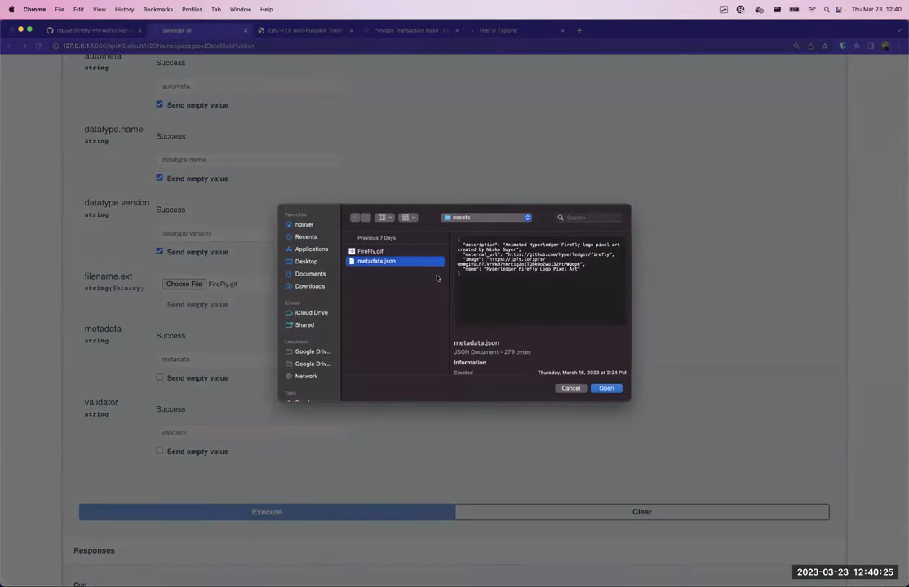
pyautogui.click(602, 389)
pyautogui.scroll(-5, 371, 275)
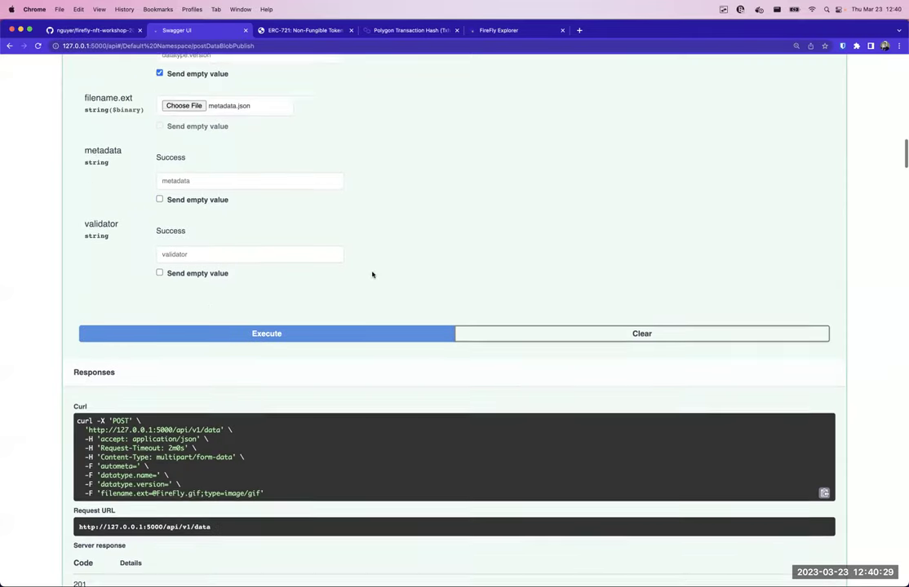
pyautogui.click(212, 318)
# - Copy the new id from the POST /data response into dataid of POST /data/{dataid}/blob/publish and execute the request
pyautogui.scroll(-5, 75, 287)
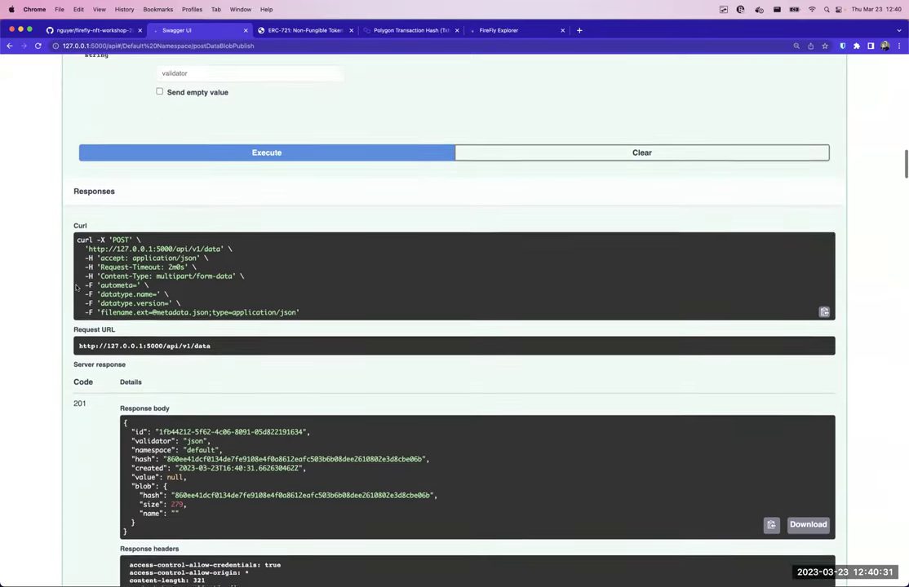
pyautogui.moveTo(159, 288); pyautogui.dragTo(301, 288)
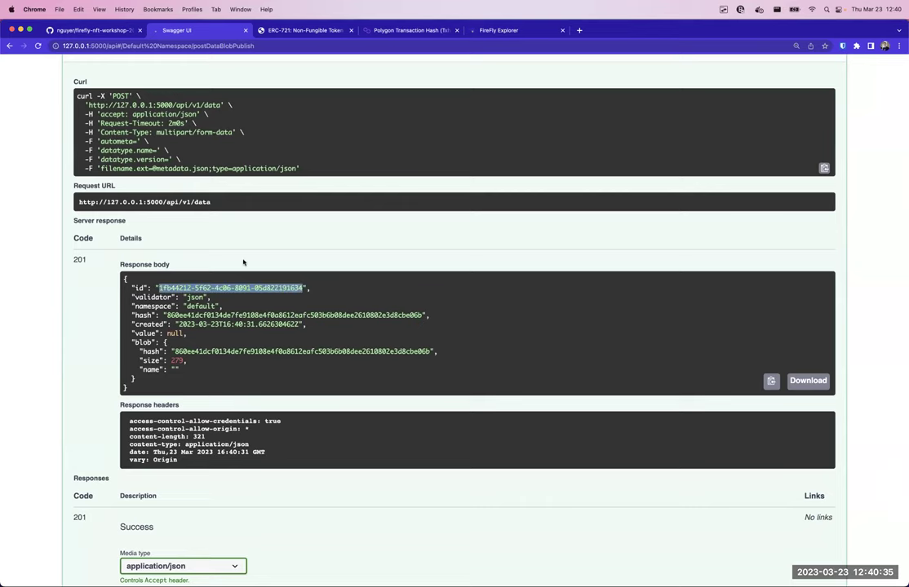
pyautogui.scroll(-15, 243, 263)
pyautogui.doubleClick(197, 367)
pyautogui.press('super+a')
pyautogui.press('super+v')
pyautogui.scroll(-5, 334, 326)
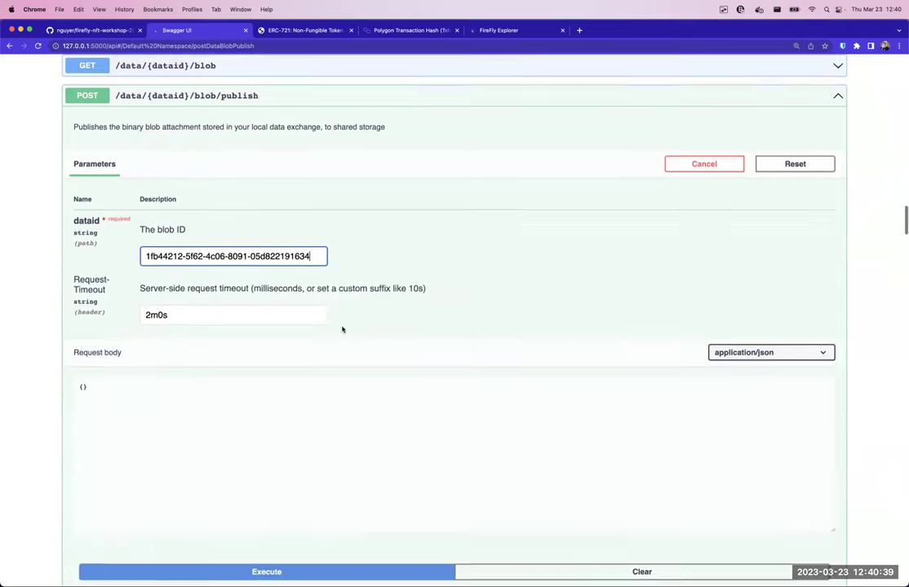
pyautogui.click(255, 454)
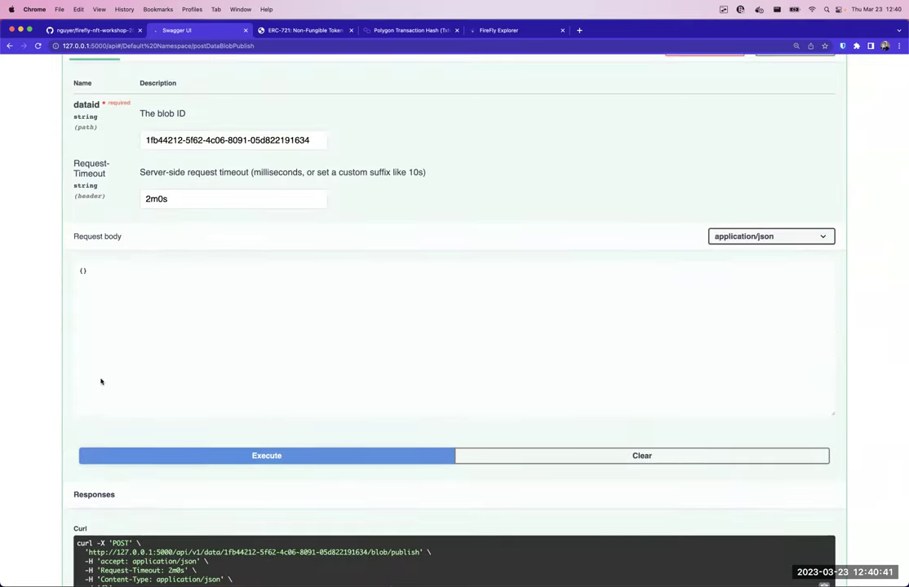
# - Copy the IPFS CID from the public field of the blob publish response body
pyautogui.scroll(-5, 101, 380)
pyautogui.scroll(-1, 101, 381)
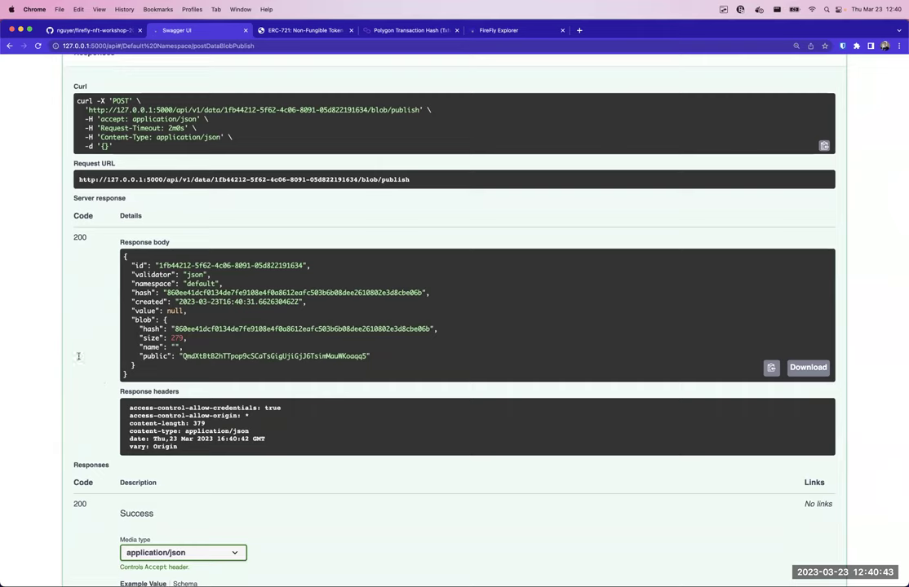
pyautogui.doubleClick(277, 355)
pyautogui.click(309, 374)
pyautogui.doubleClick(293, 357)
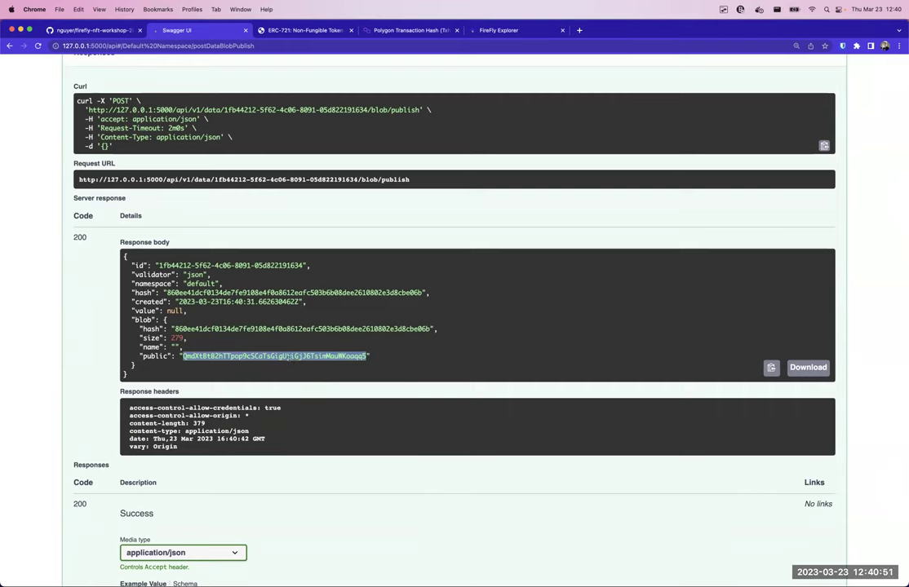
pyautogui.press('super+c')
# - Open ipfs.io/ipfs/ followed by the copied metadata CID in a new browser tab
pyautogui.press('super+t')
pyautogui.write('ipfs')
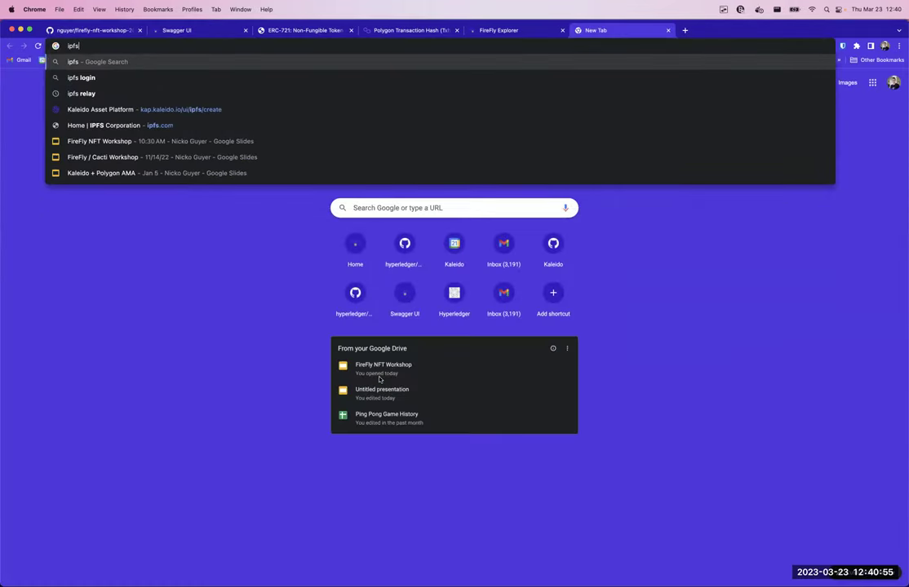
pyautogui.press('BackSpace')
pyautogui.press('BackSpace')
pyautogui.press('BackSpace')
pyautogui.press('BackSpace')
pyautogui.write('ipfs.io')
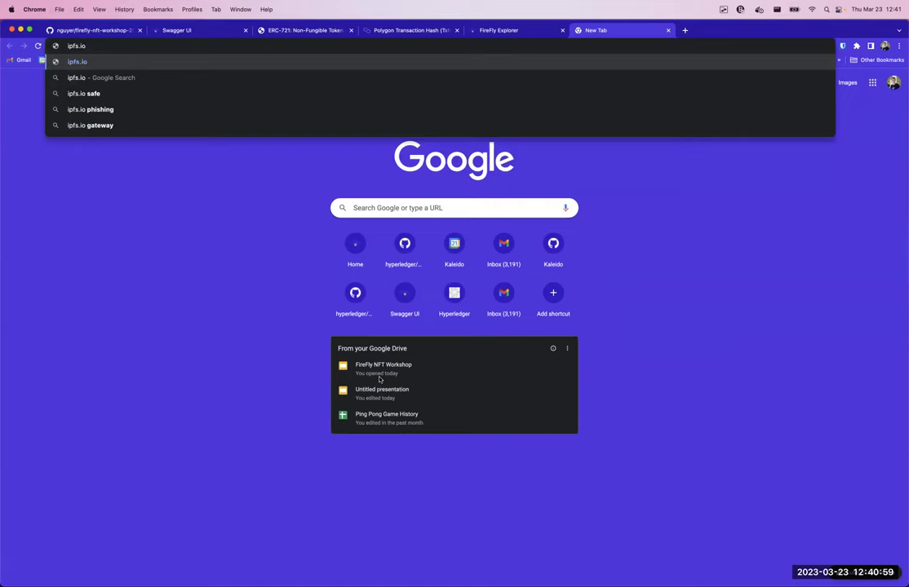
pyautogui.write('/ipfs/')
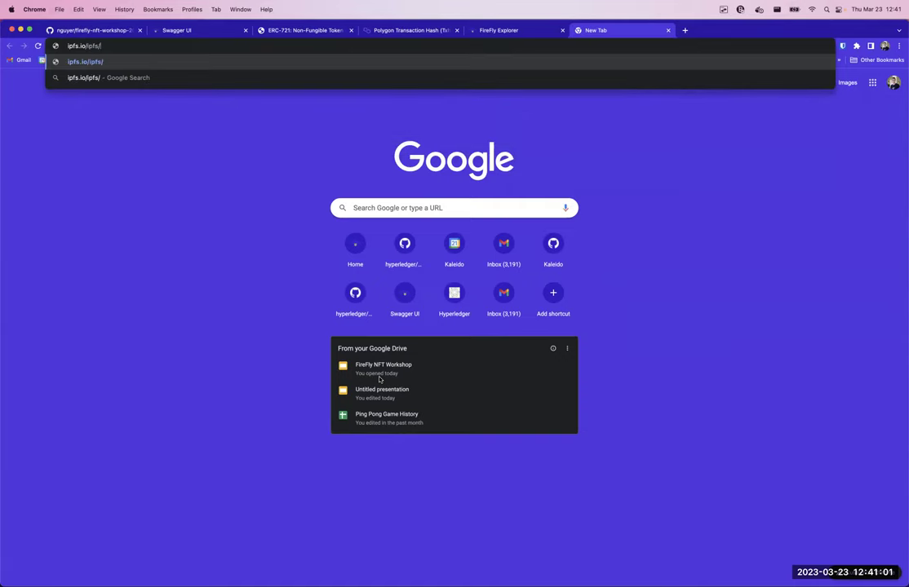
pyautogui.press('super+v')
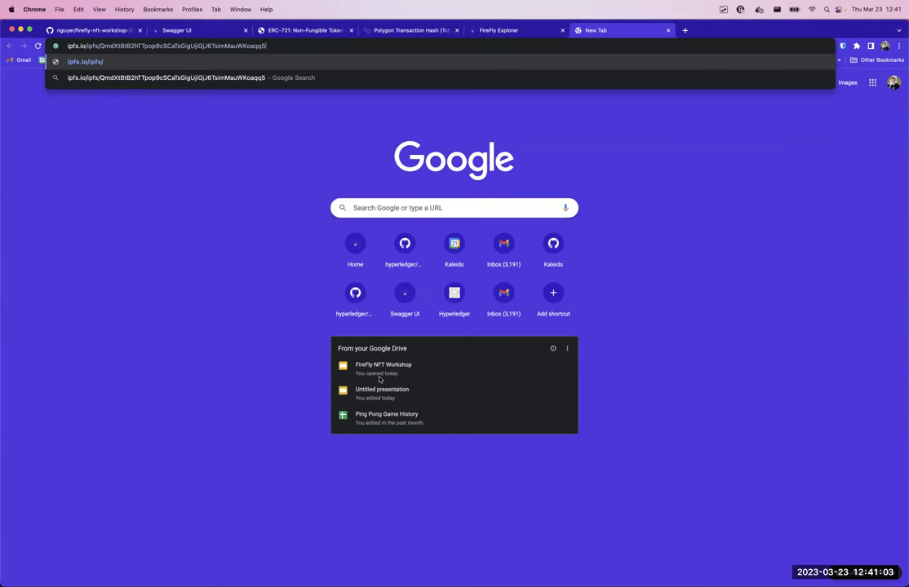
pyautogui.press('Return')
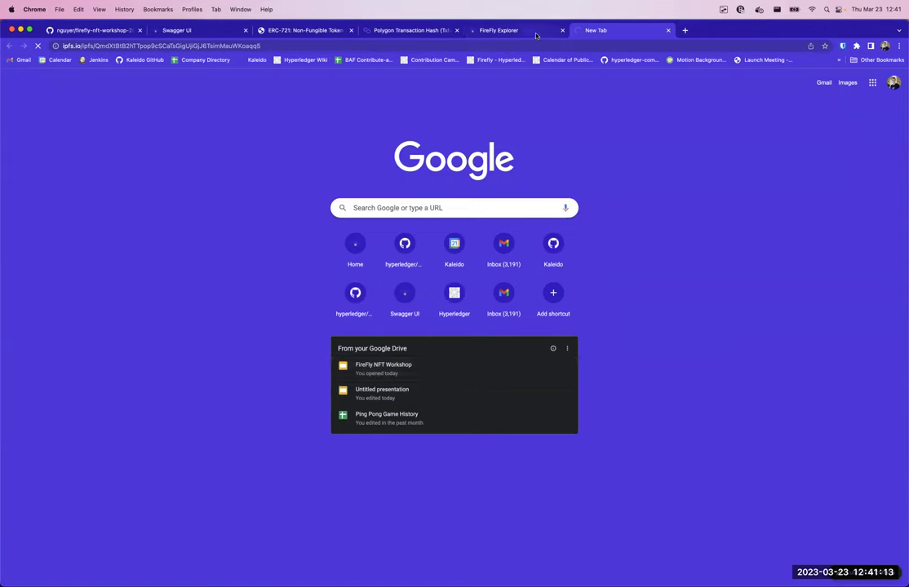
# - In the workshop README, copy the example image CID shown below the blob publish response
pyautogui.click(71, 31)
pyautogui.scroll(5, 151, 213)
pyautogui.scroll(3, 151, 213)
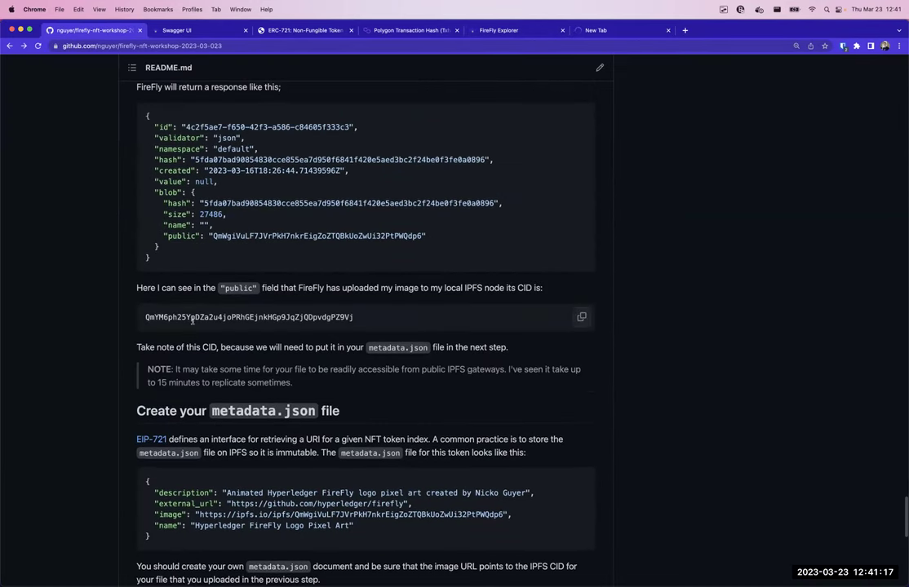
pyautogui.doubleClick(196, 318)
pyautogui.scroll(4, 129, 306)
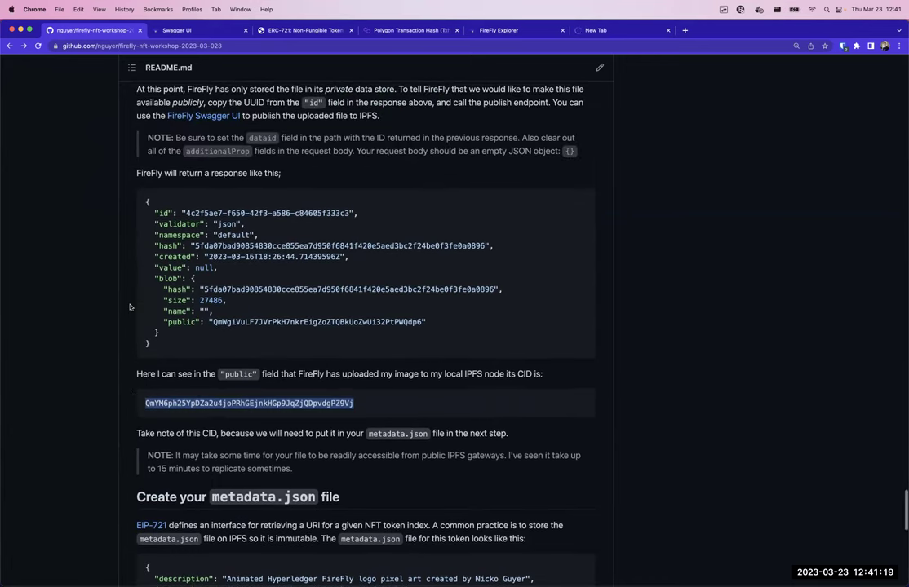
pyautogui.scroll(10, 129, 307)
pyautogui.scroll(-4, 129, 307)
pyautogui.scroll(-5, 129, 307)
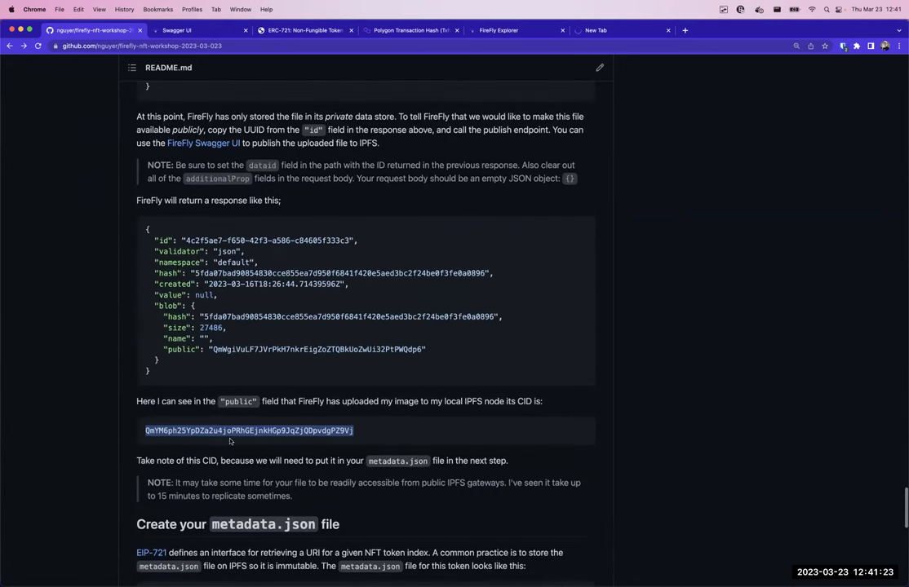
# - Load the copied image CID from ipfs.io/ipfs/ in the pending IPFS tab to check the gateway, and close that tab
pyautogui.click(595, 33)
pyautogui.click(486, 30)
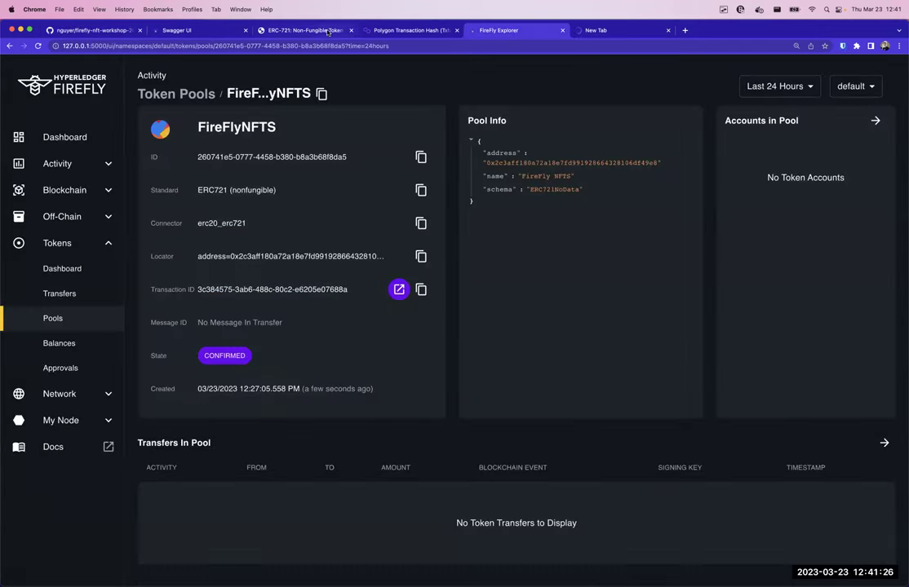
pyautogui.click(644, 32)
pyautogui.press('super+l')
pyautogui.press('super+v')
pyautogui.press('Return')
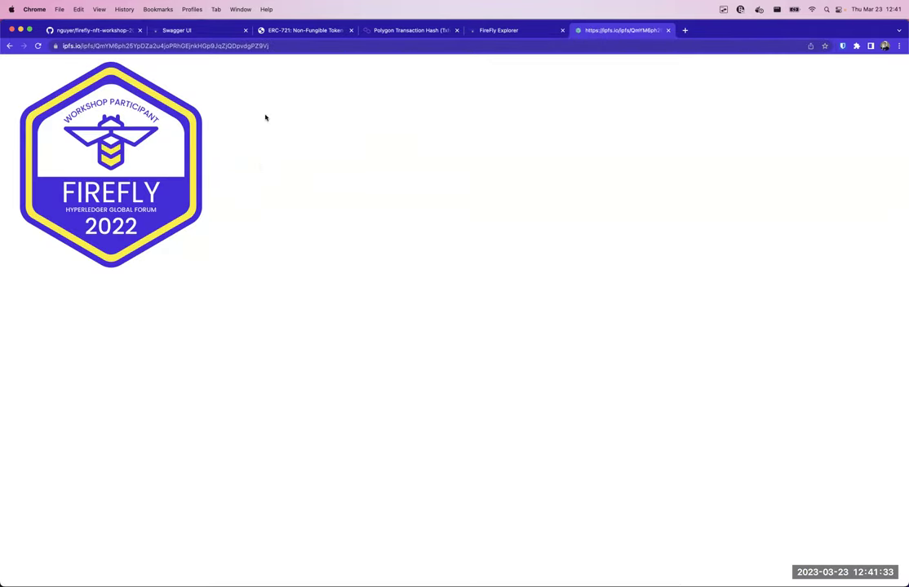
pyautogui.press('super+w')
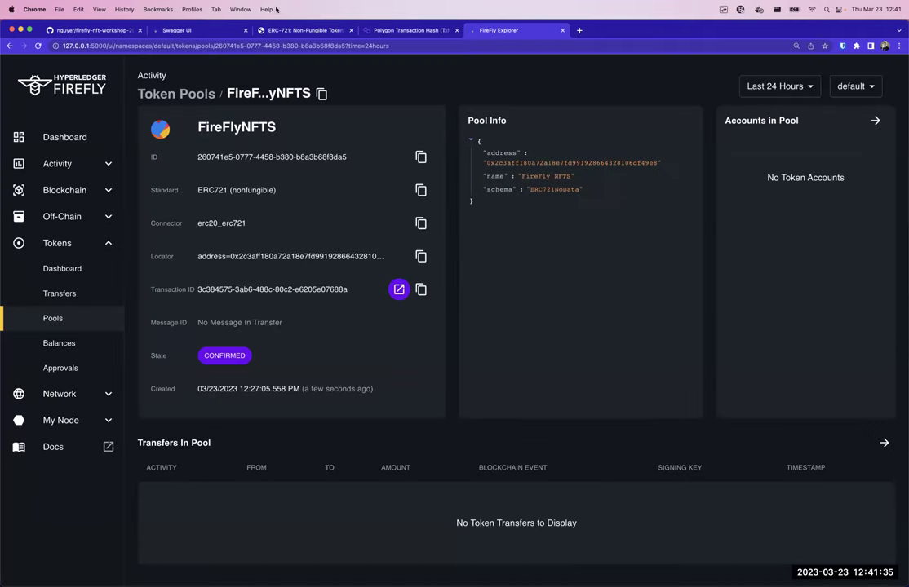
# - Copy the CID from the public field of the README's sample publish response and open ipfs.io/ipfs/ followed by it in a new tab
pyautogui.click(76, 27)
pyautogui.click(274, 416)
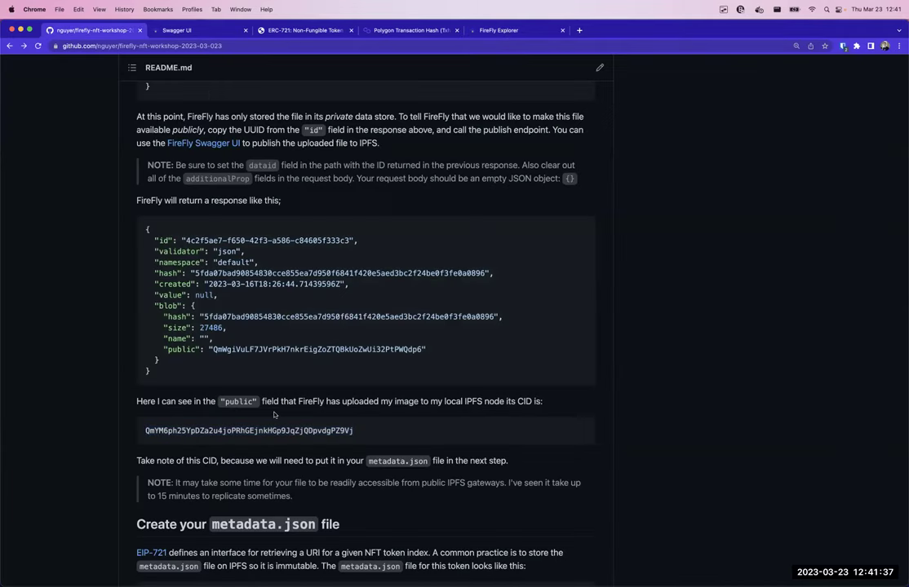
pyautogui.scroll(1, 274, 415)
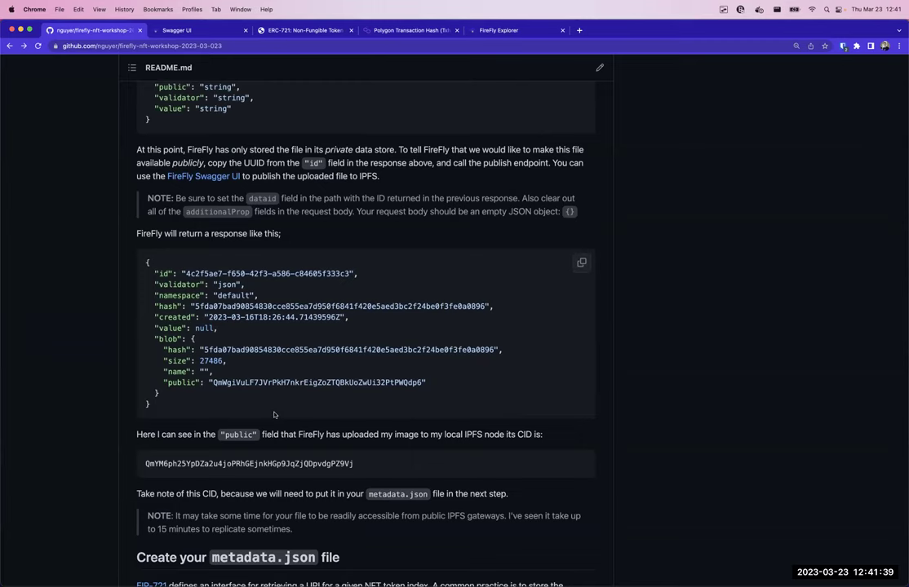
pyautogui.doubleClick(281, 381)
pyautogui.press('super+t')
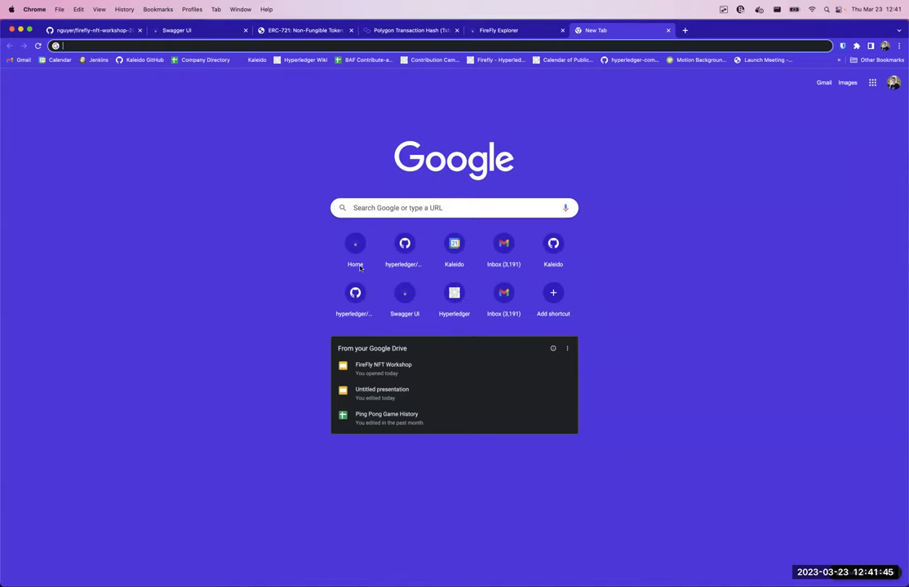
pyautogui.write('ipfs.io/ipfs/')
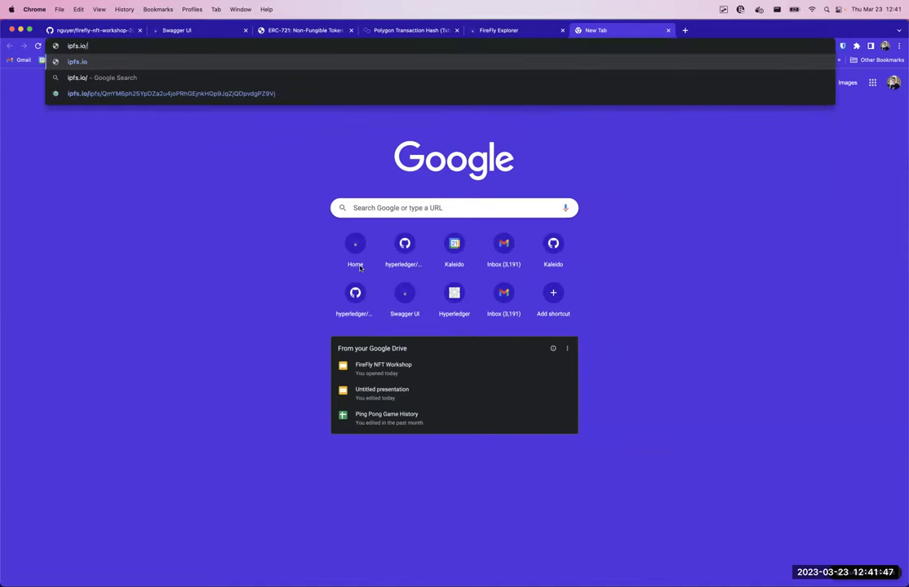
pyautogui.press('super+v')
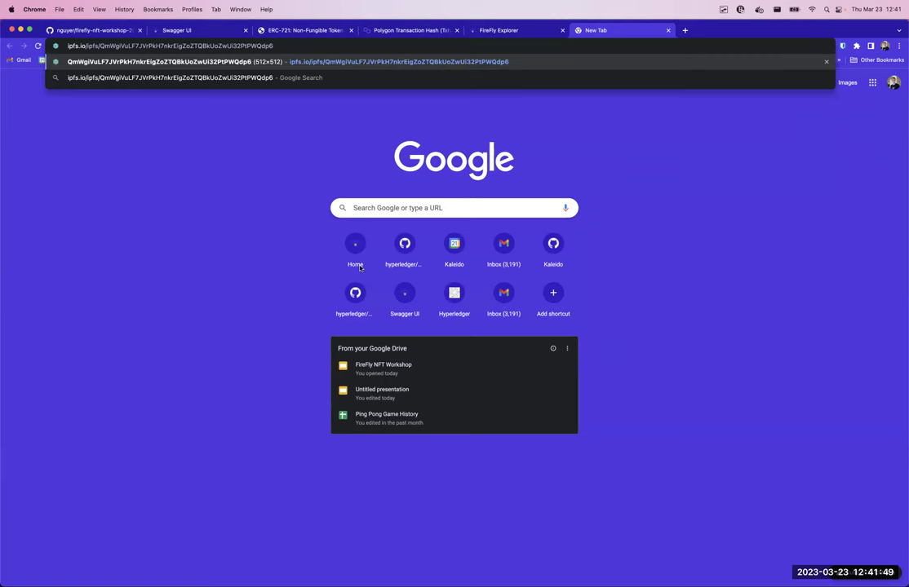
pyautogui.press('Return')
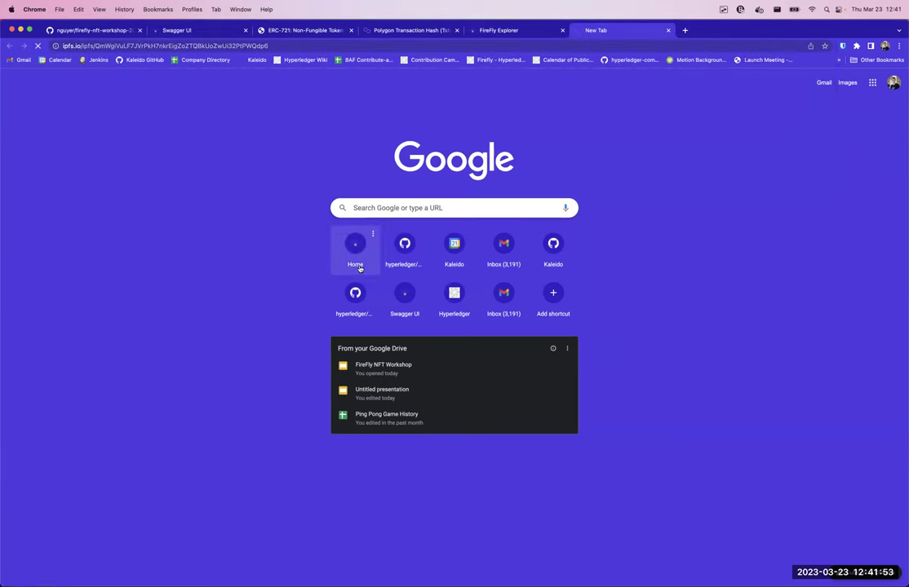
# - Review the README's sample upload and publish responses while the IPFS page loads, and close the pending IPFS tab
pyautogui.click(98, 30)
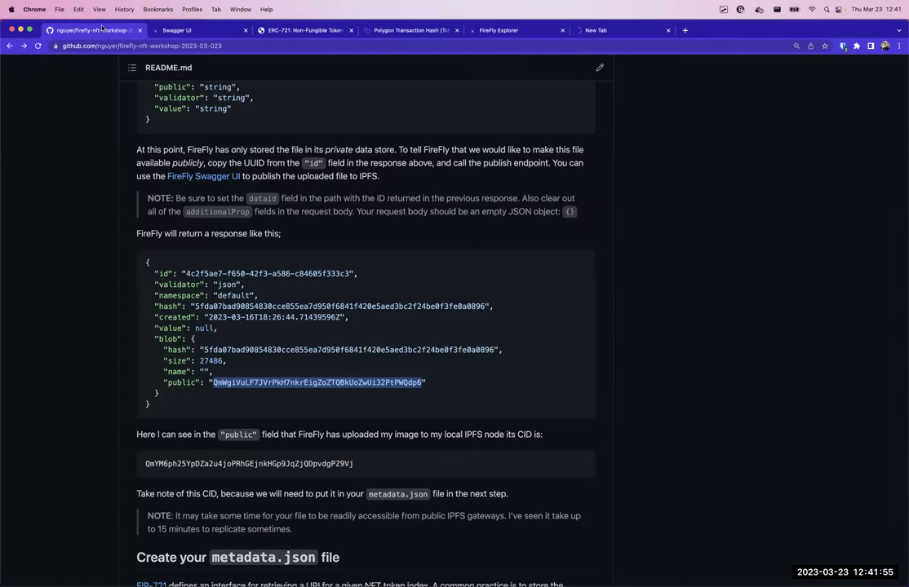
pyautogui.scroll(5, 105, 233)
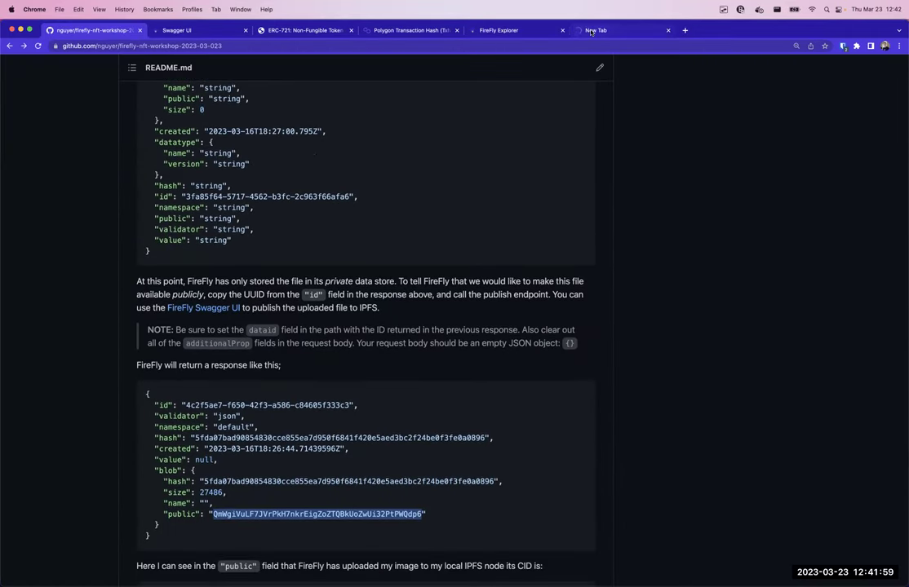
pyautogui.hotkey('ctrl', 'shift', 'Tab')
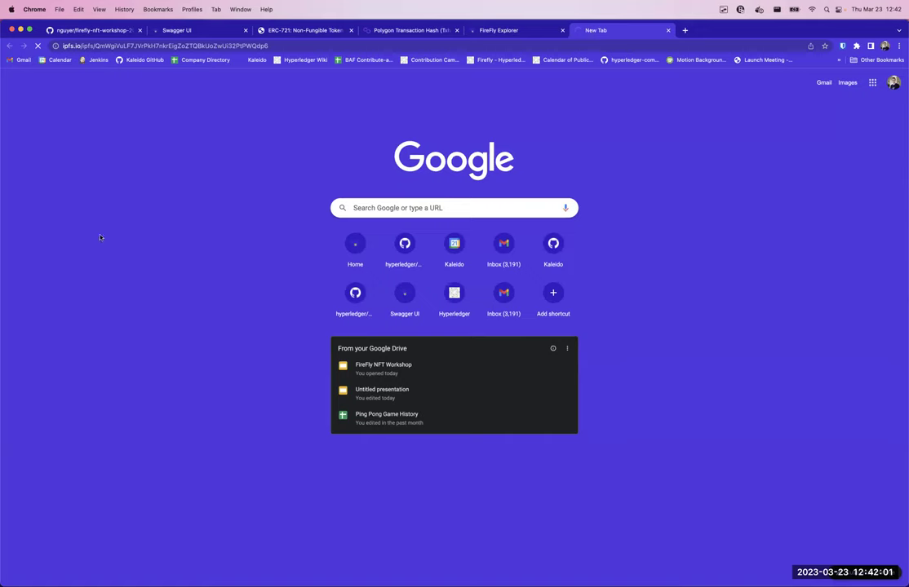
pyautogui.click(104, 30)
pyautogui.scroll(5, 181, 213)
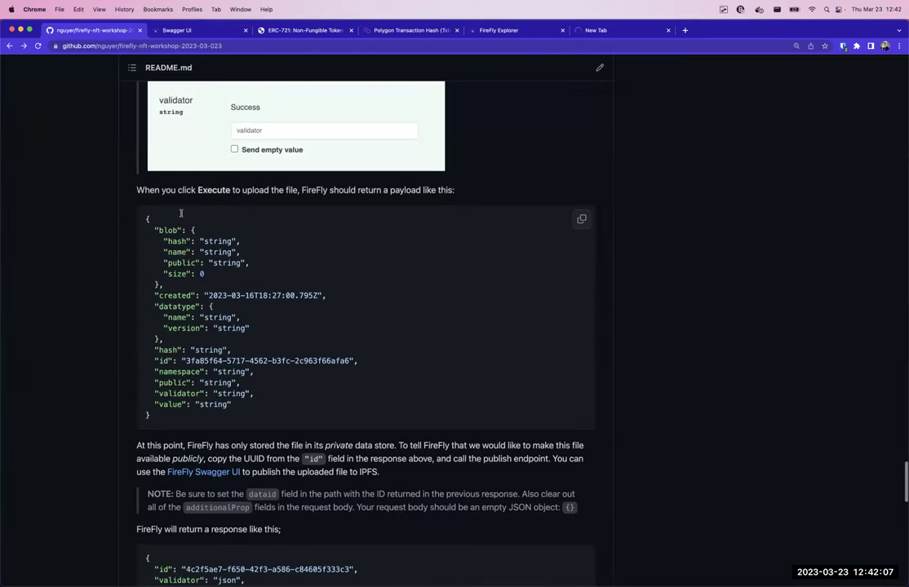
pyautogui.scroll(-4, 181, 213)
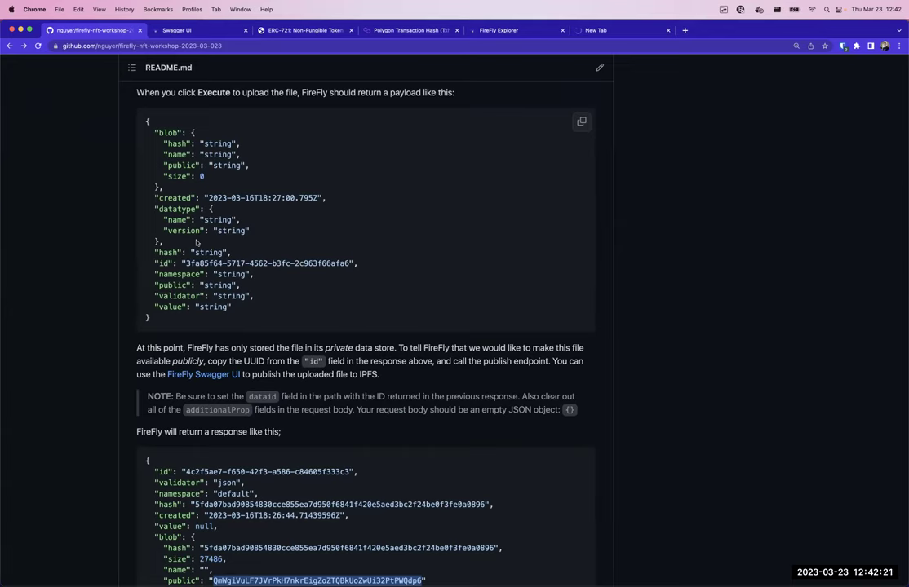
pyautogui.click(667, 30)
# - Open the /tokens/mint endpoint linked in the README's Mint a token section in a new tab and enable trying it out
pyautogui.scroll(-5, 635, 266)
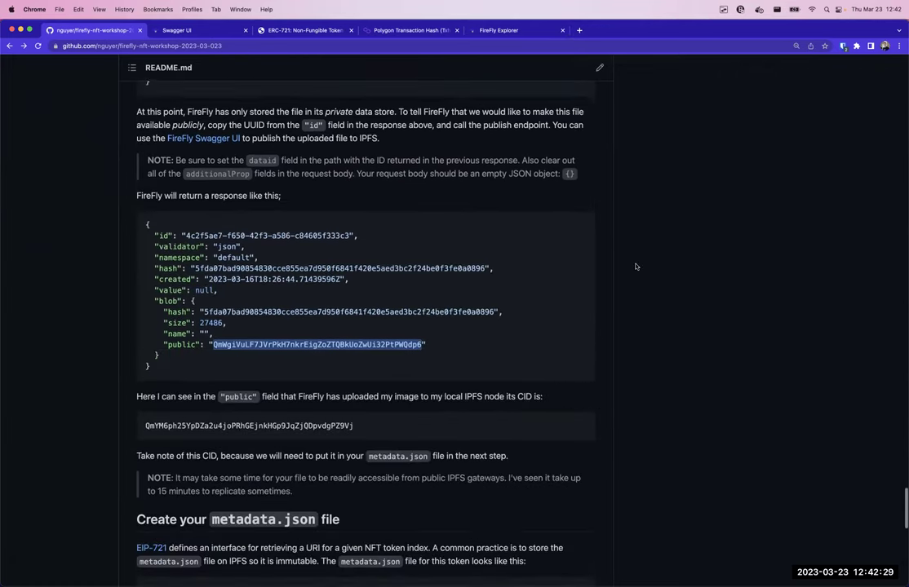
pyautogui.scroll(-1, 636, 266)
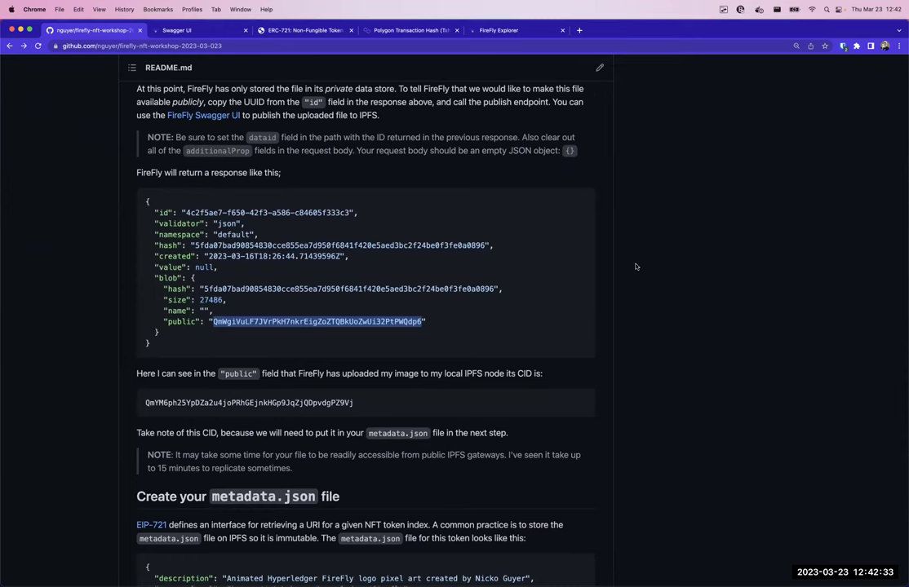
pyautogui.scroll(-11, 635, 266)
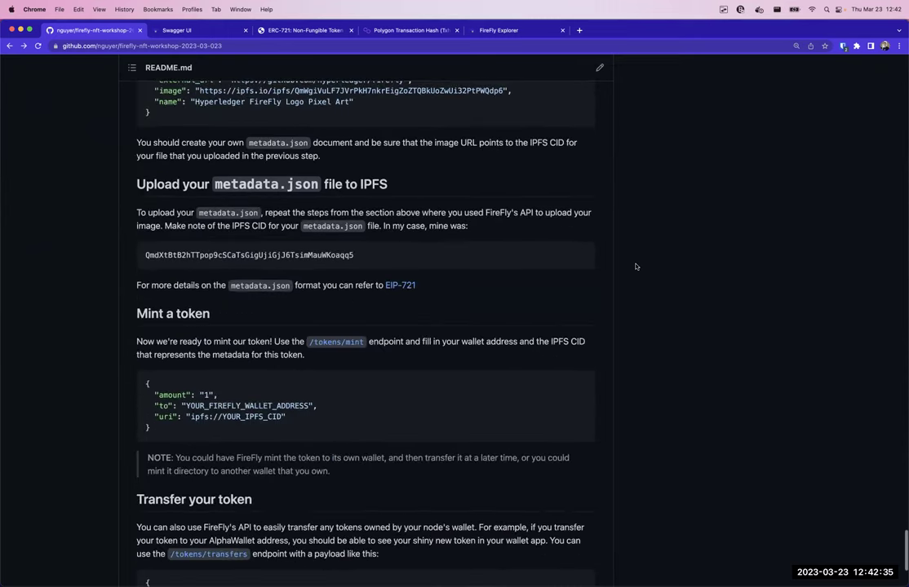
pyautogui.scroll(-3, 636, 266)
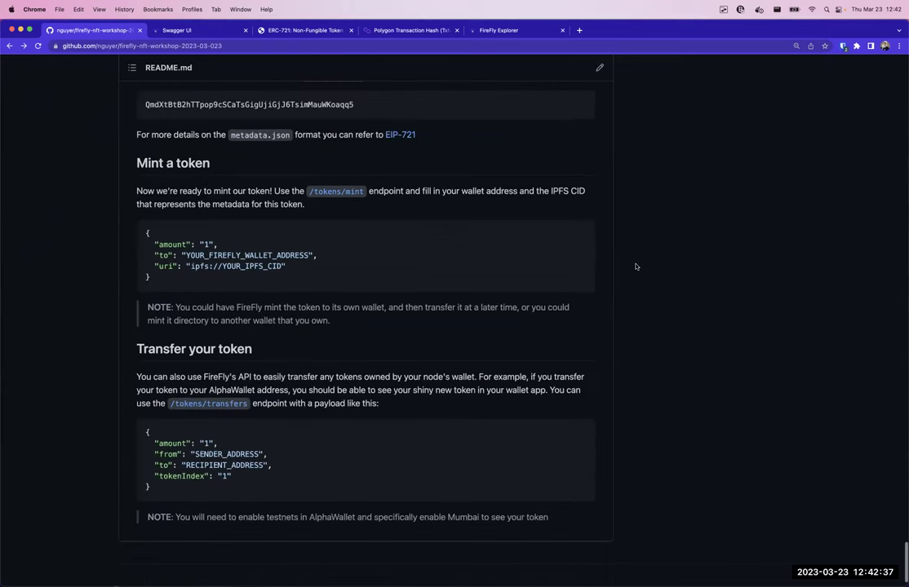
pyautogui.scroll(1, 636, 266)
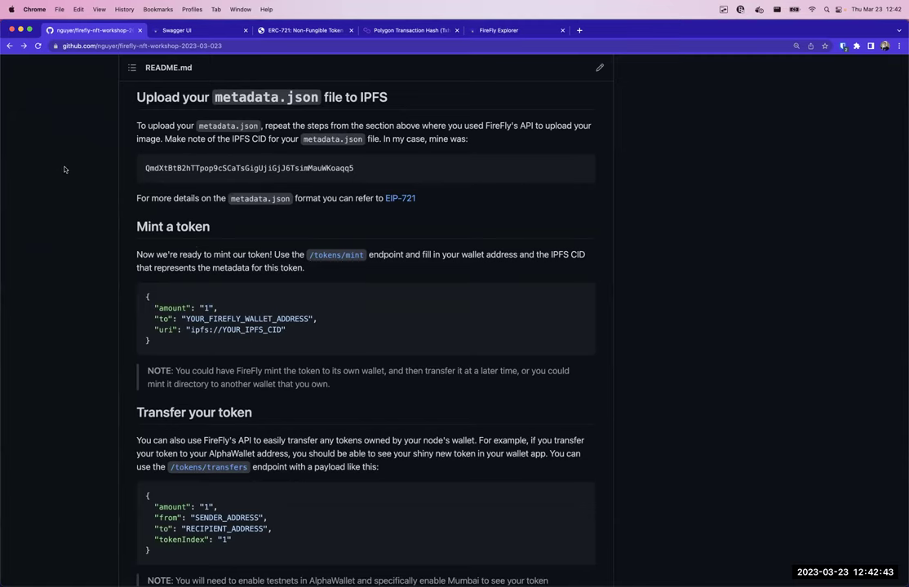
pyautogui.keyDown('super'); pyautogui.click(334, 256); pyautogui.keyUp('super')
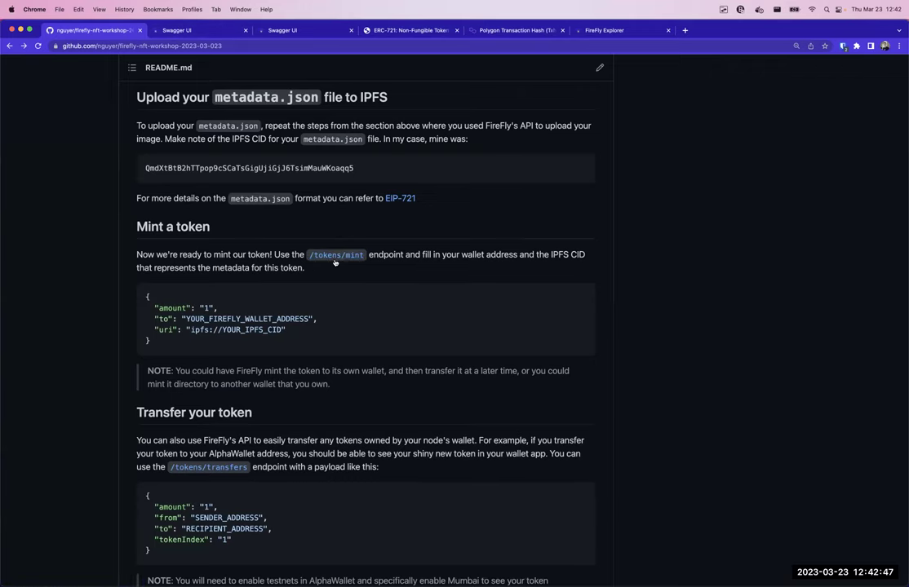
pyautogui.click(165, 31)
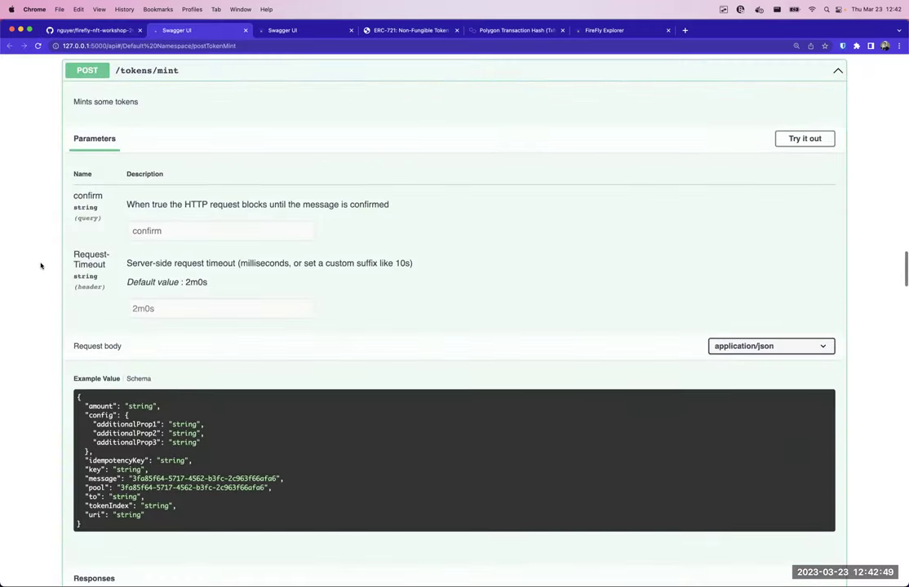
pyautogui.scroll(-2, 40, 265)
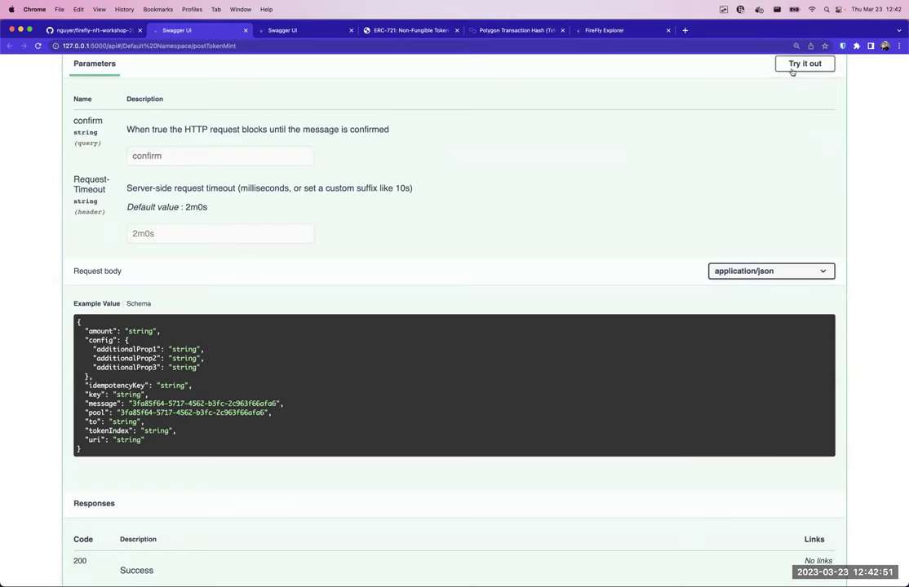
pyautogui.click(792, 72)
# - Copy the mint payload from the README and replace the POST /tokens/mint request body with it, keeping amount 1
pyautogui.click(89, 31)
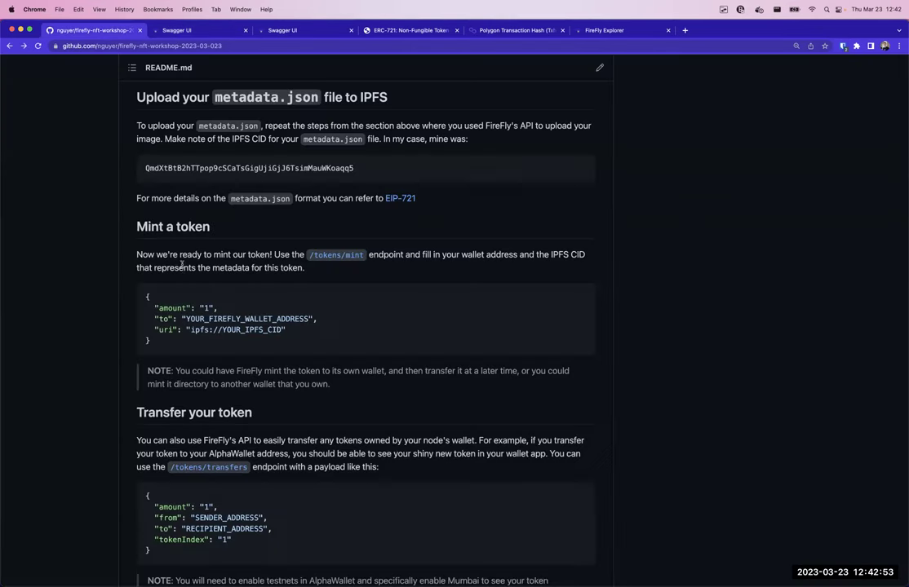
pyautogui.click(583, 299)
pyautogui.click(177, 30)
pyautogui.click(167, 287)
pyautogui.hotkey('ctrl', 'a')
pyautogui.hotkey('ctrl', 'v')
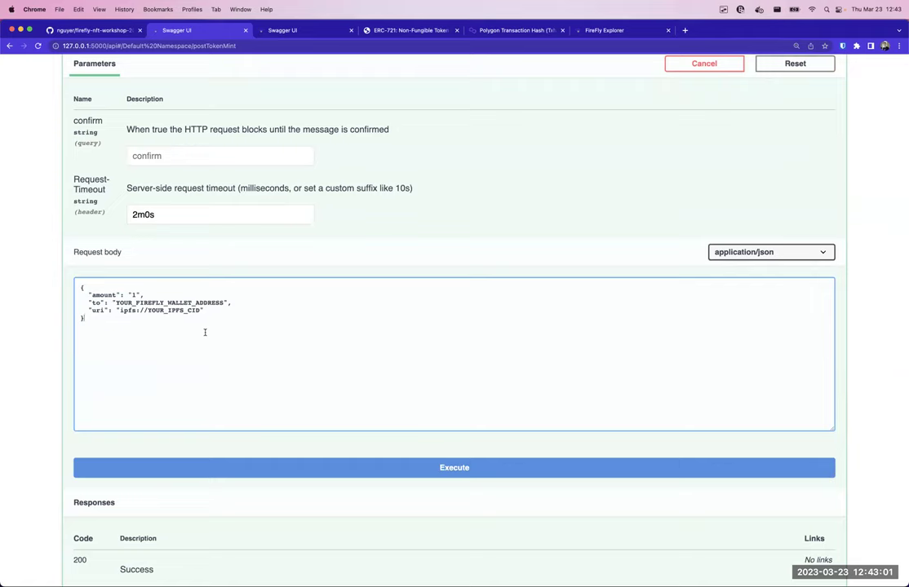
pyautogui.click(147, 293)
pyautogui.moveTo(152, 292); pyautogui.dragTo(87, 294)
pyautogui.click(143, 295)
# - Switch to iTerm2, clear the terminal and run ff accounts list workshop | grep address to get the FireFly wallet address
pyautogui.doubleClick(193, 301)
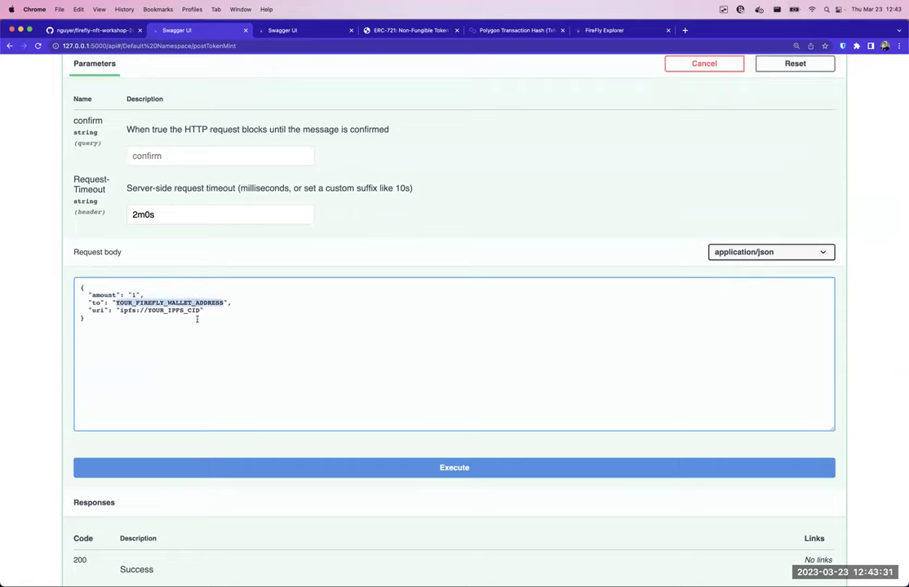
pyautogui.hotkey('alt', 'Tab')
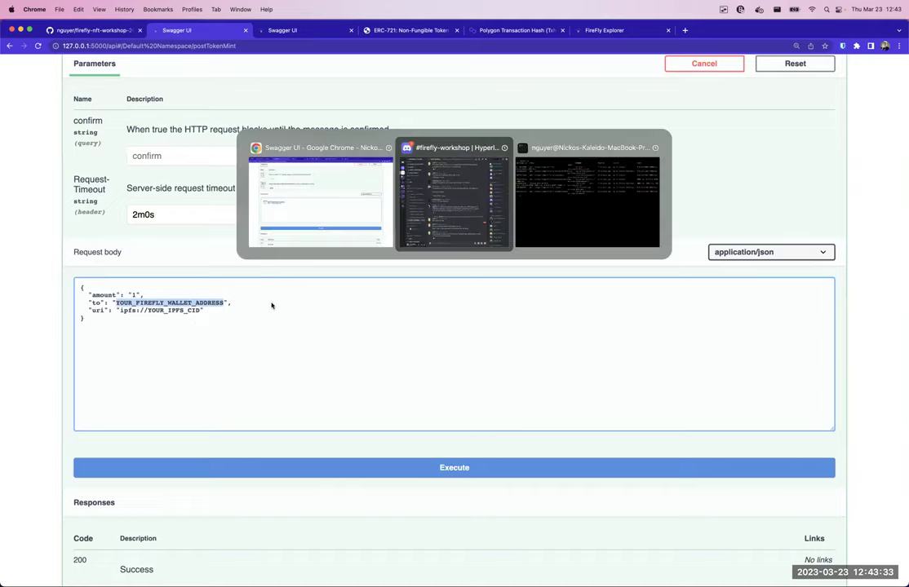
pyautogui.click(564, 194)
pyautogui.press('super+k')
pyautogui.press('Up')
pyautogui.press('Up')
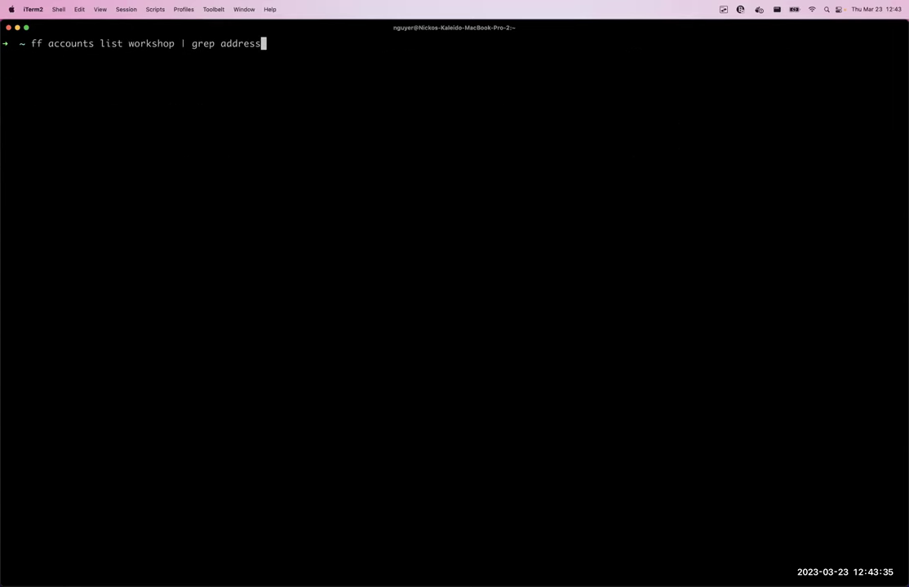
pyautogui.press('Return')
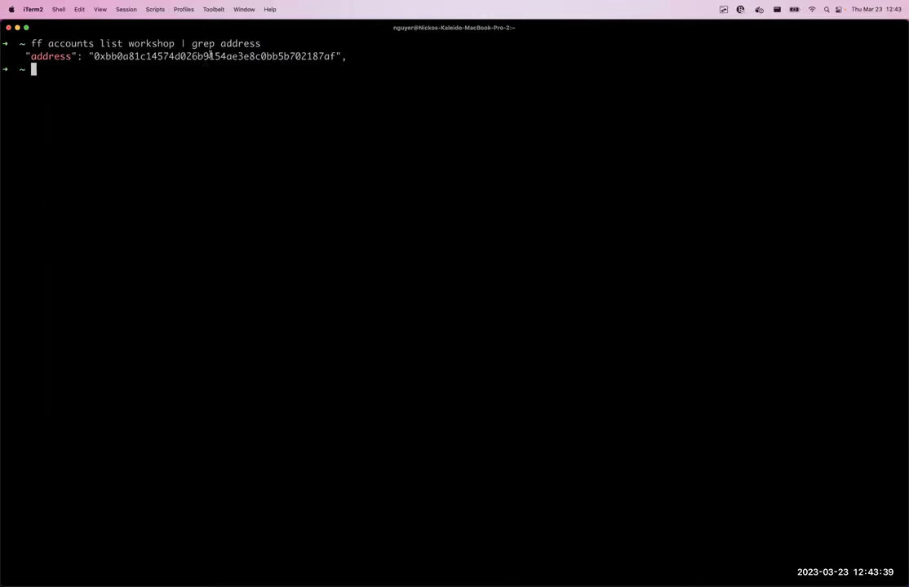
# - Copy the wallet address from the terminal and replace YOUR_FIREFLY_WALLET_ADDRESS with it in the mint request body in Chrome
pyautogui.doubleClick(209, 56)
pyautogui.press('super+Tab')
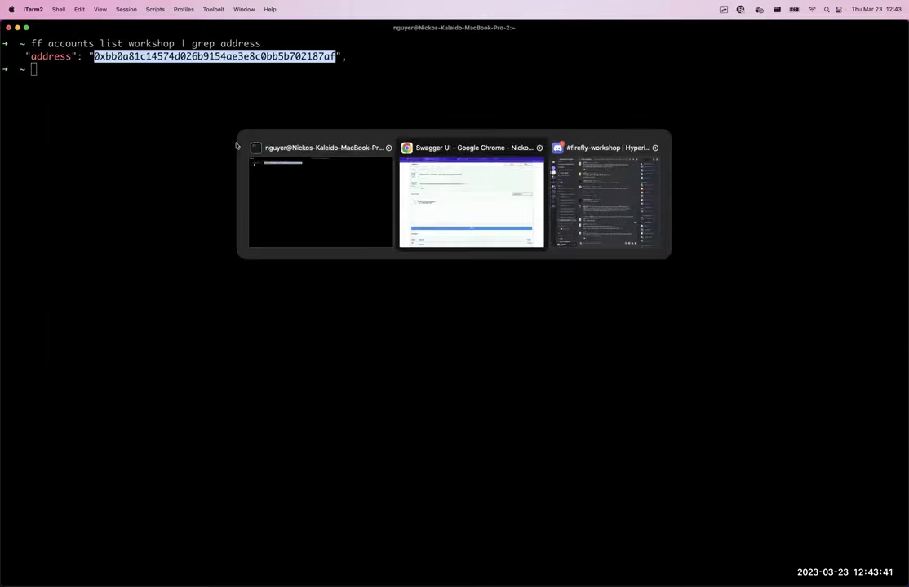
pyautogui.doubleClick(166, 303)
pyautogui.press('super+v')
# - Copy the public IPFS CID from the blob/publish response and replace YOUR_IPFS_CID with it in the mint request body's uri
pyautogui.doubleClick(185, 311)
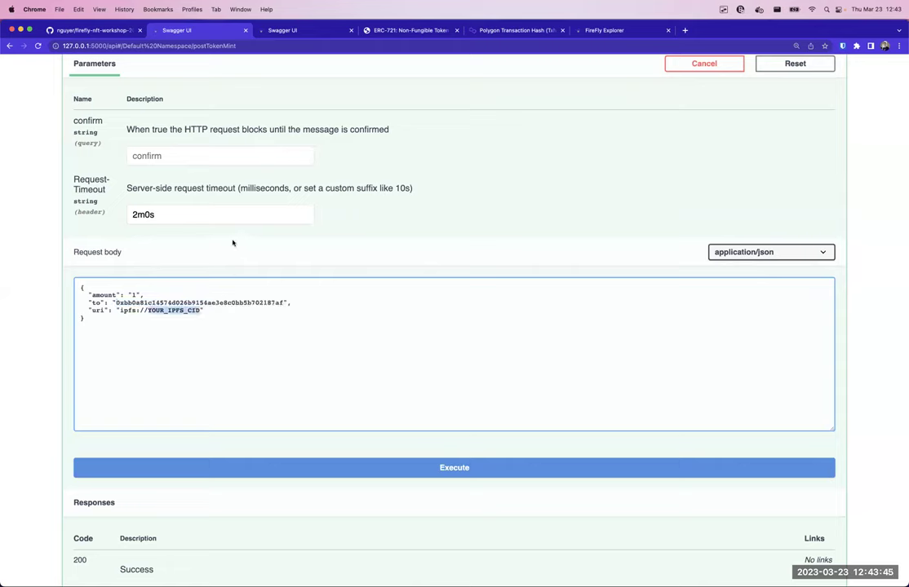
pyautogui.click(79, 31)
pyautogui.click(204, 30)
pyautogui.click(285, 31)
pyautogui.scroll(5, 81, 304)
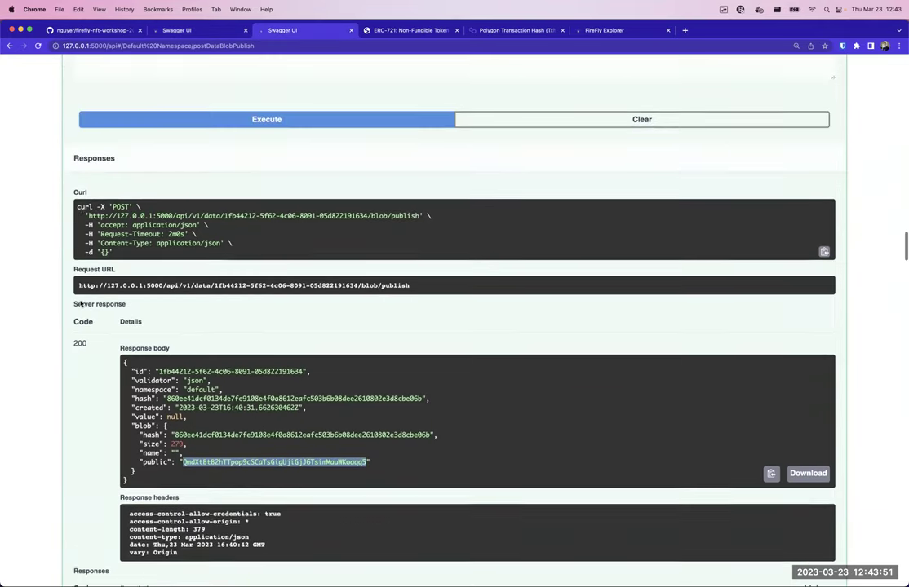
pyautogui.scroll(-5, 80, 301)
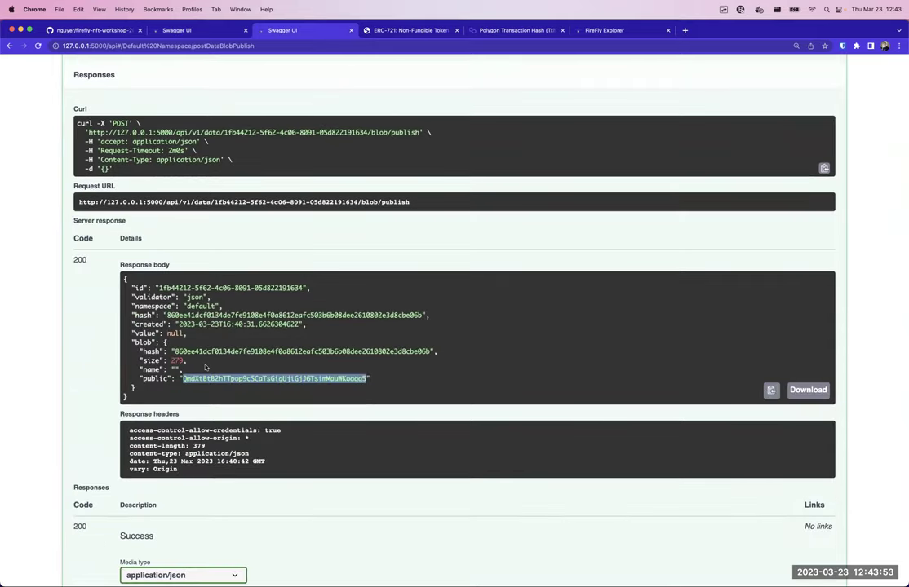
pyautogui.click(194, 378)
pyautogui.moveTo(183, 379); pyautogui.dragTo(367, 378)
pyautogui.scroll(-7, 367, 378)
pyautogui.scroll(6, 330, 314)
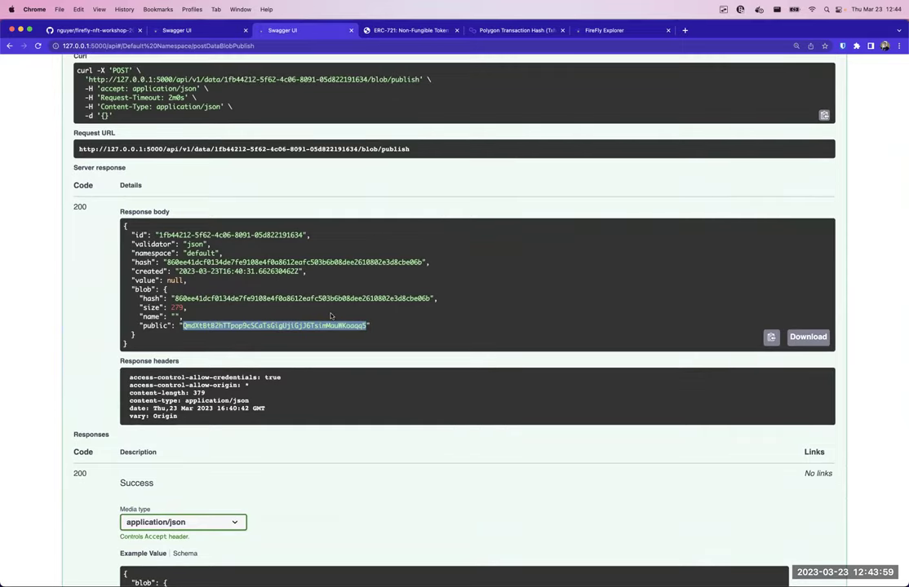
pyautogui.scroll(1, 331, 315)
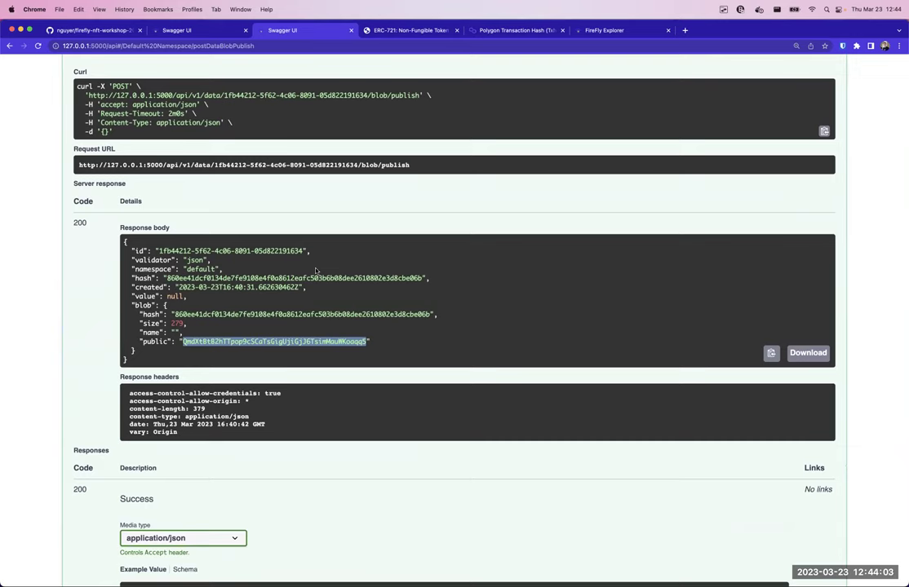
pyautogui.click(169, 31)
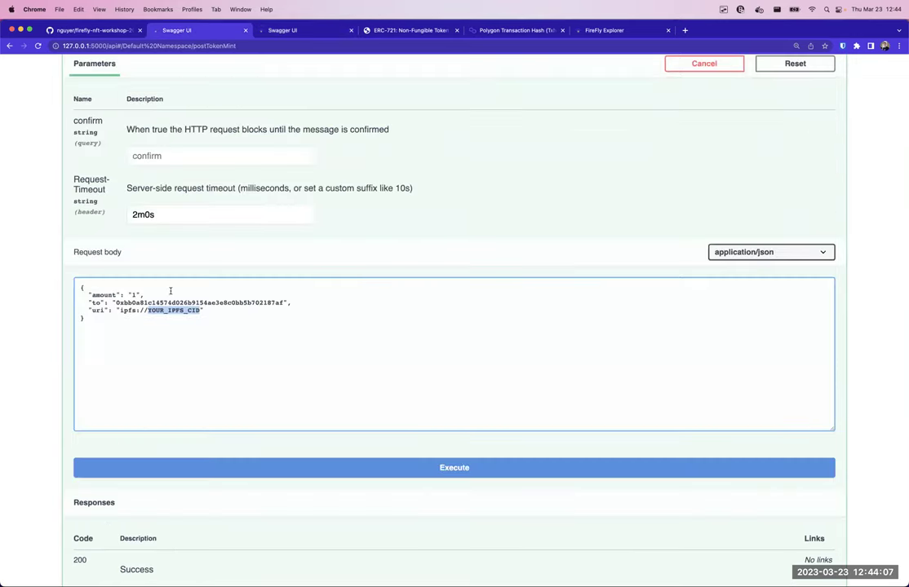
pyautogui.press('super+v')
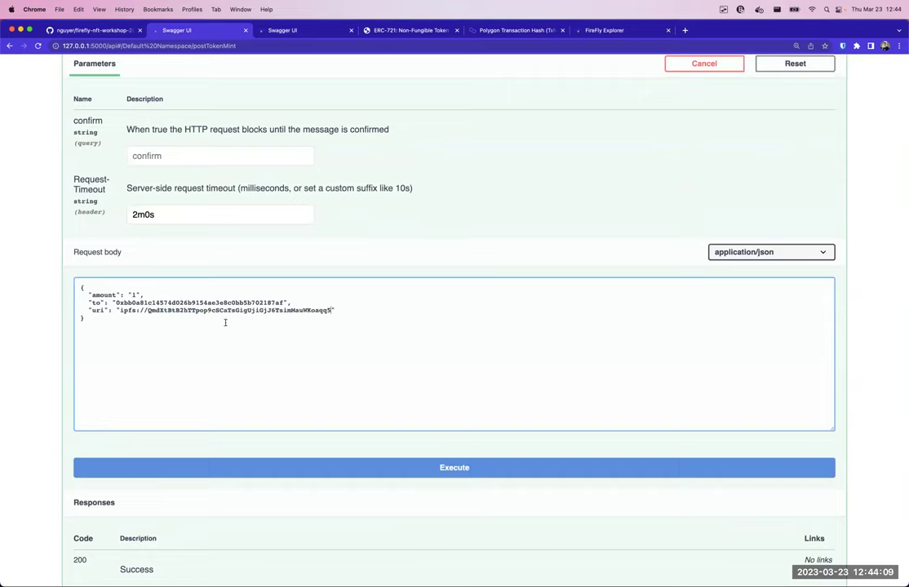
# - Execute the POST /tokens/mint request and bring its server response into view
pyautogui.scroll(-3, 203, 357)
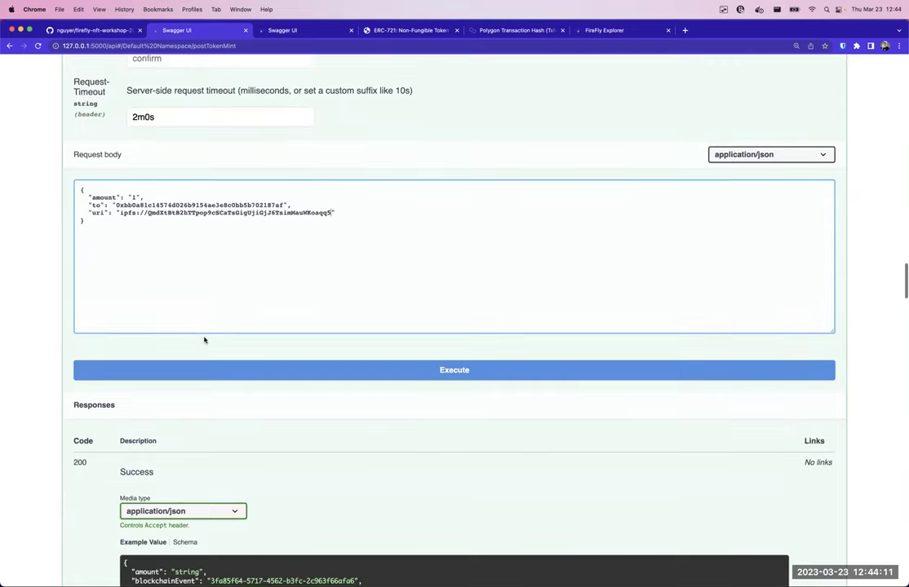
pyautogui.click(203, 373)
pyautogui.scroll(-10, 153, 369)
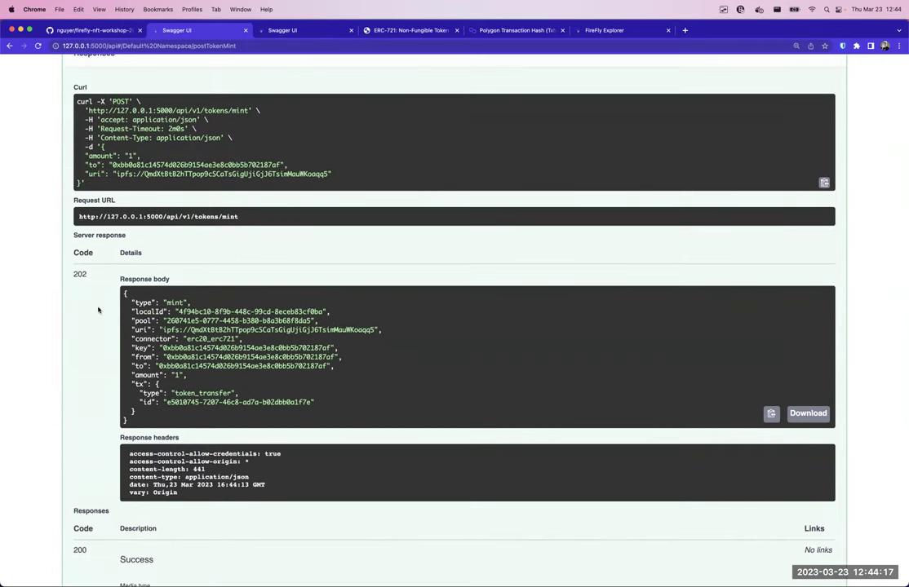
# - Open the Tokens dashboard in FireFly Explorer, refresh it and check the recent token transfers
pyautogui.click(608, 31)
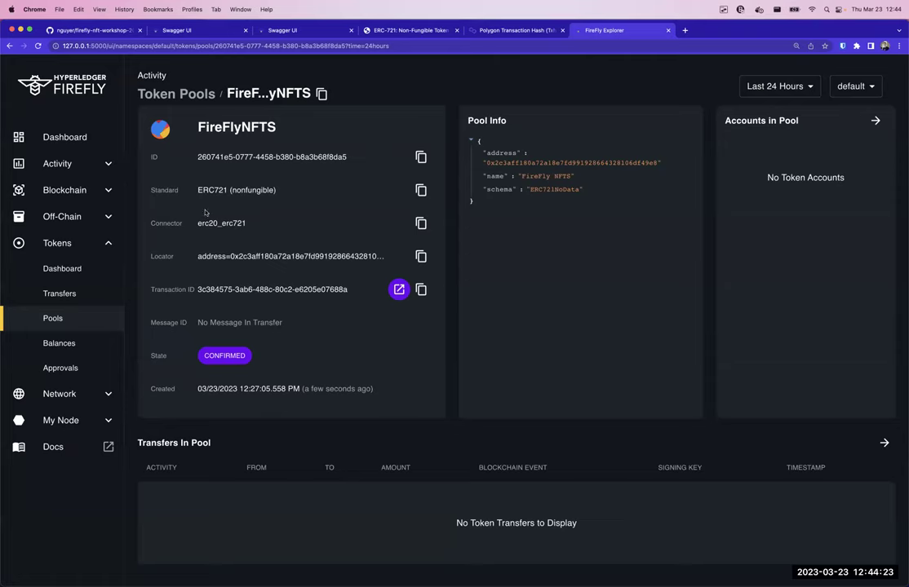
pyautogui.click(62, 271)
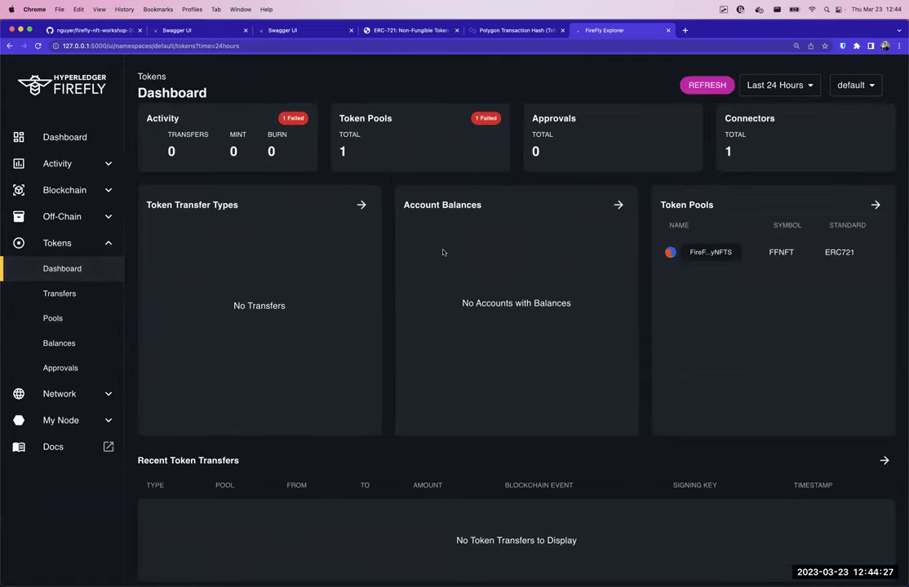
pyautogui.click(693, 86)
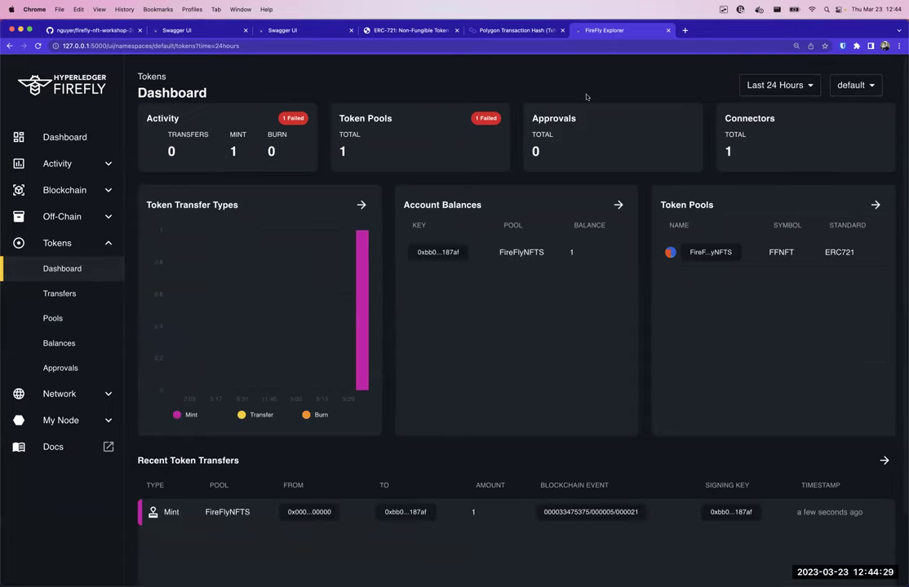
pyautogui.scroll(-1, 544, 246)
pyautogui.scroll(-1, 545, 246)
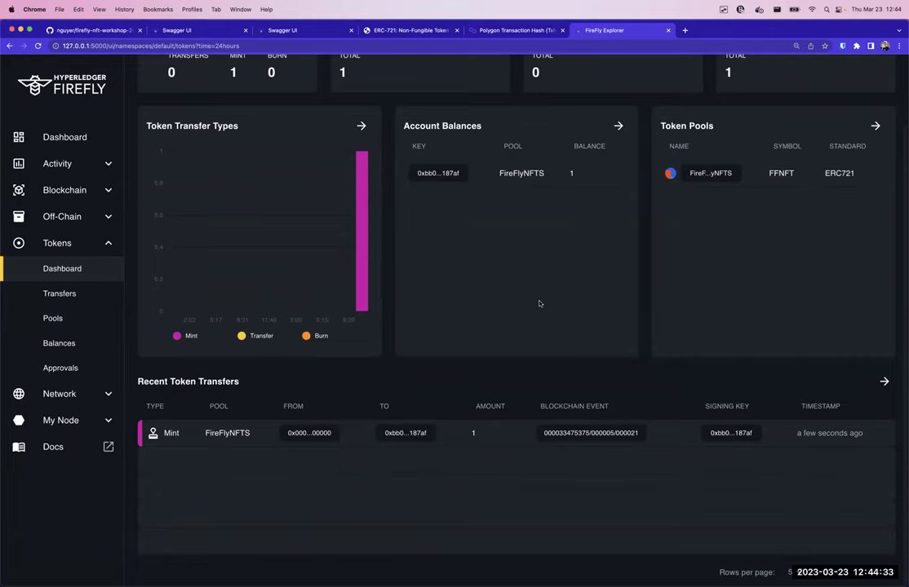
# - Open the Mint transfer's details, examine its signing key, from and to addresses and URI, and close them
pyautogui.click(197, 436)
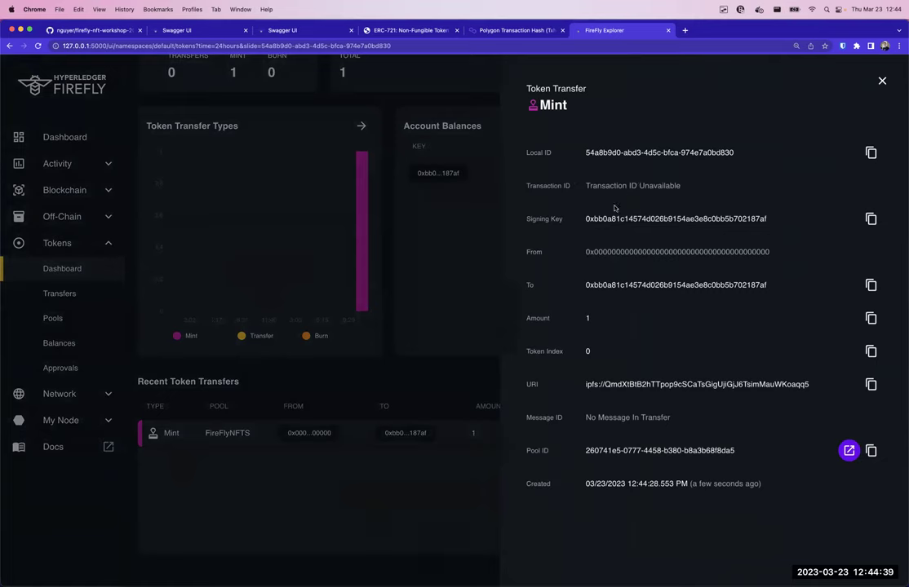
pyautogui.doubleClick(662, 219)
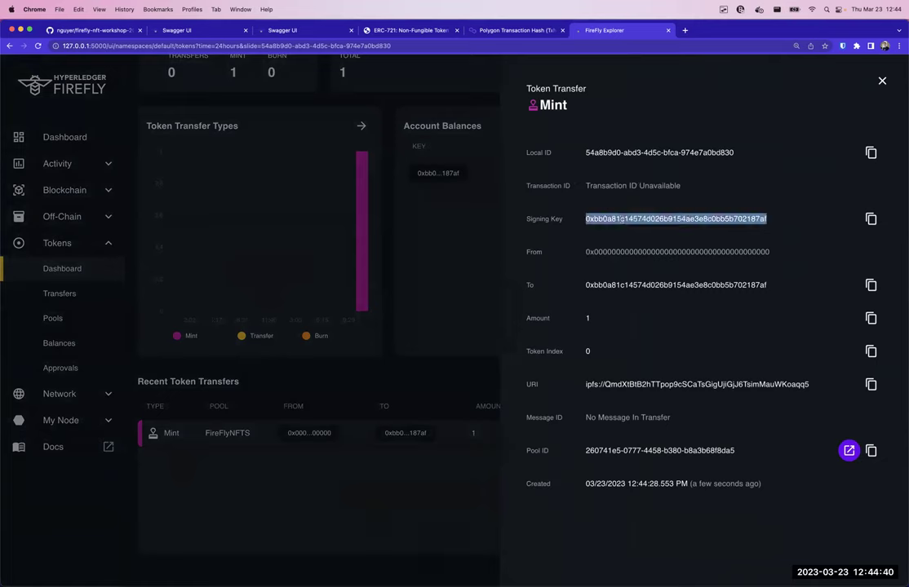
pyautogui.click(616, 285)
pyautogui.doubleClick(616, 285)
pyautogui.click(616, 252)
pyautogui.doubleClick(616, 252)
pyautogui.click(616, 253)
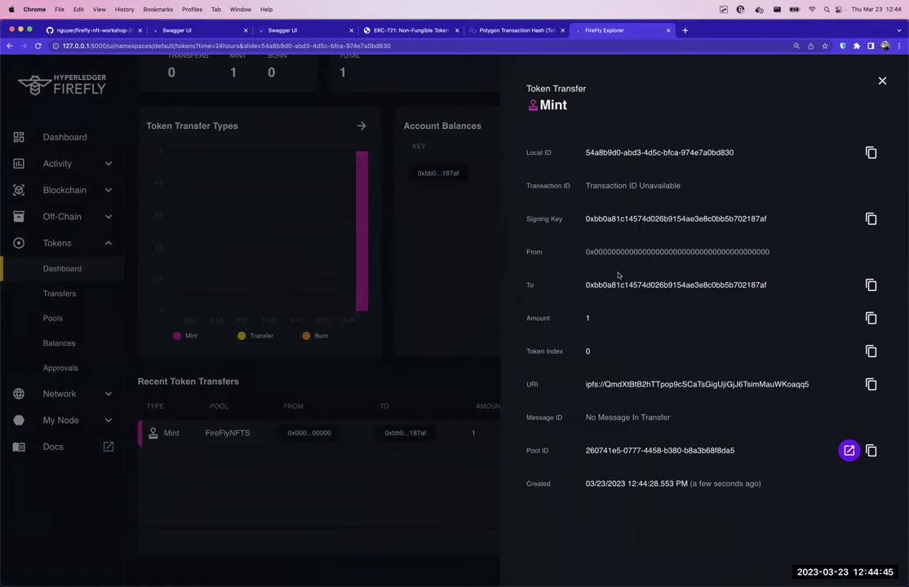
pyautogui.moveTo(584, 384); pyautogui.dragTo(807, 384)
pyautogui.click(592, 373)
pyautogui.click(378, 480)
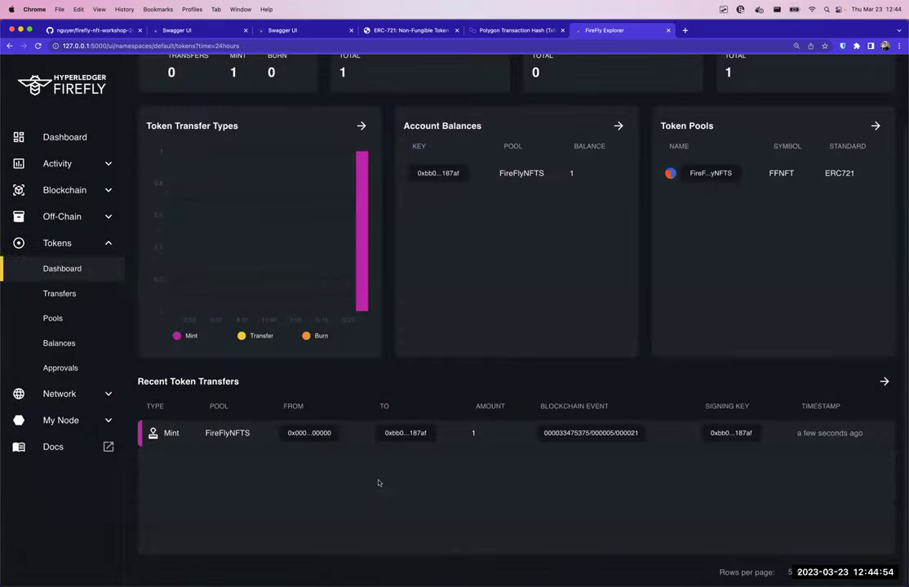
# - On Polygonscan, return to the FireFly wallet's address page, reload its transactions and open the deployed contract's page
pyautogui.click(537, 35)
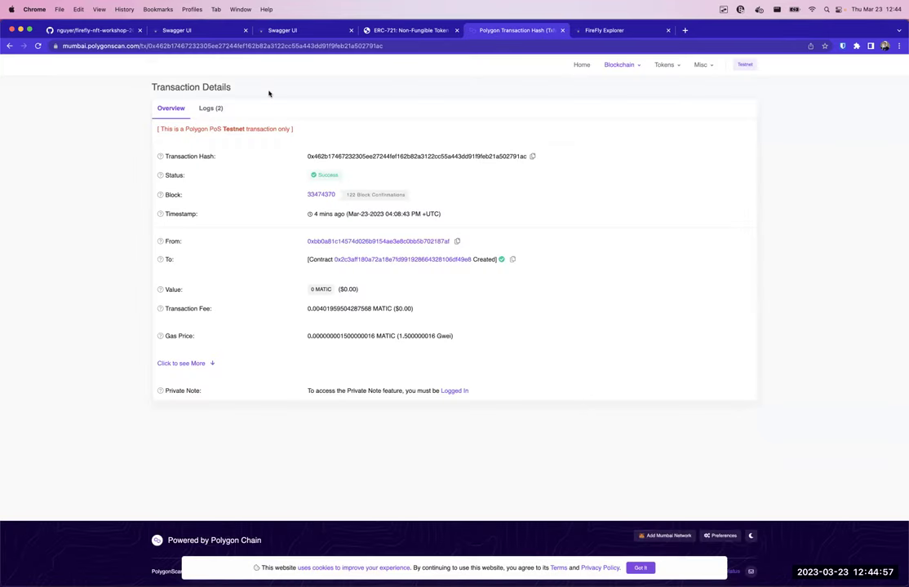
pyautogui.hscroll(-5, 269, 94)
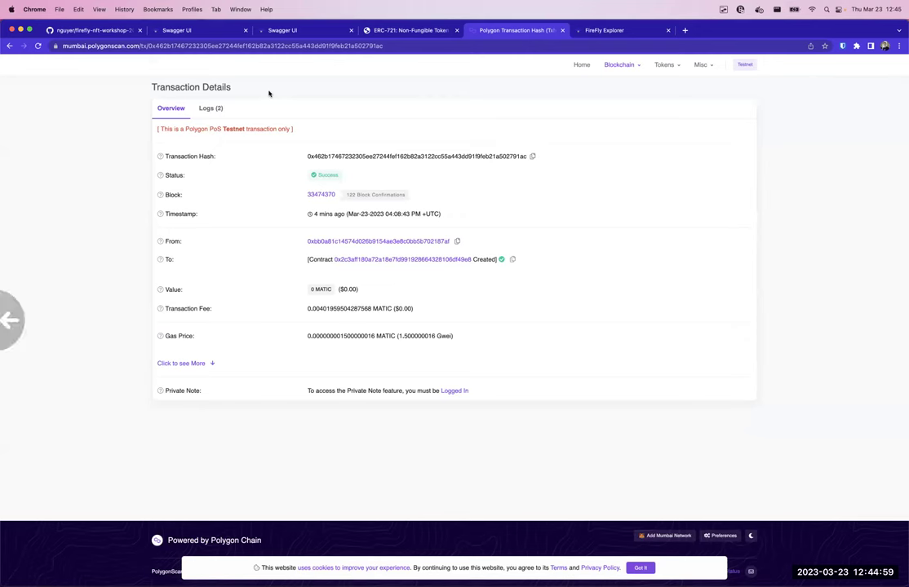
pyautogui.click(36, 46)
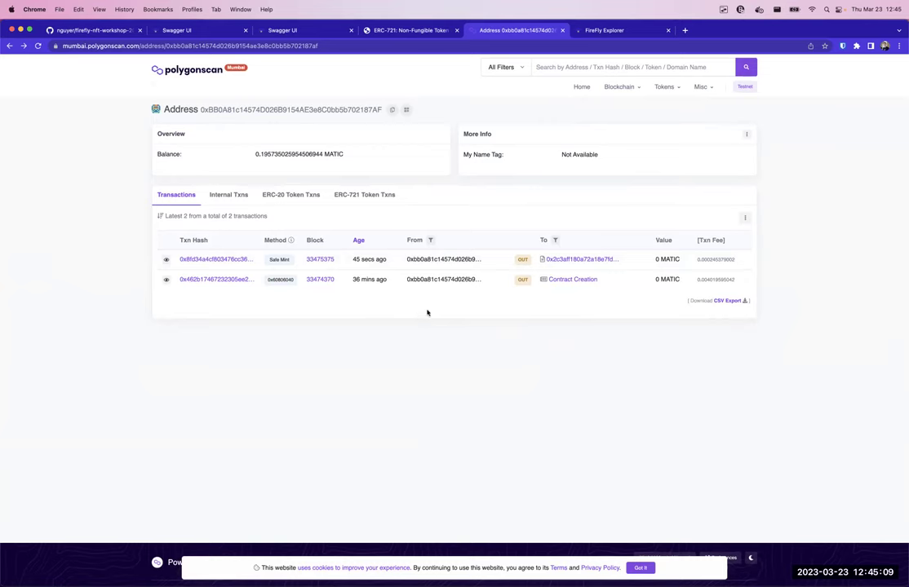
pyautogui.click(569, 280)
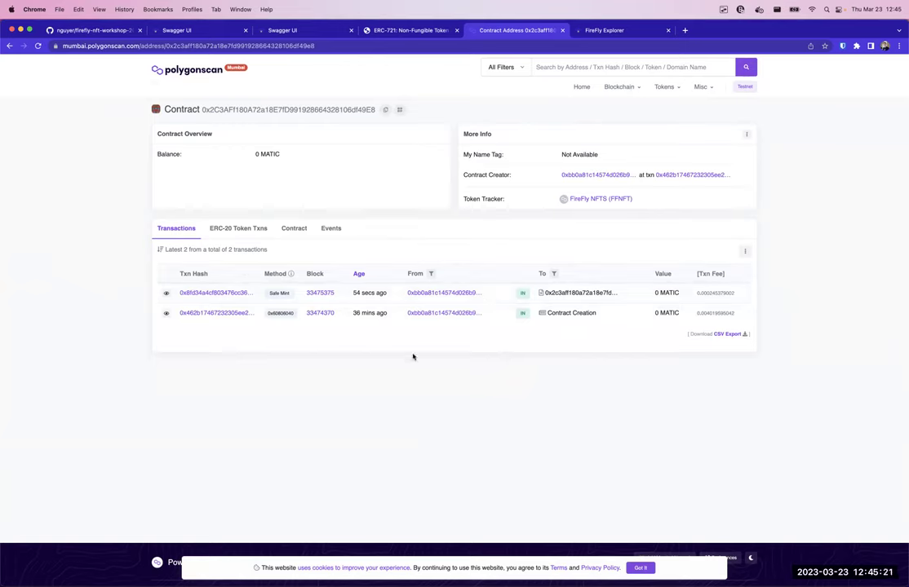
# - Open the contract's Safe Mint transaction, expand its details to examine the input data, and return to the contract page
pyautogui.hscroll(-3, 412, 357)
pyautogui.click(211, 294)
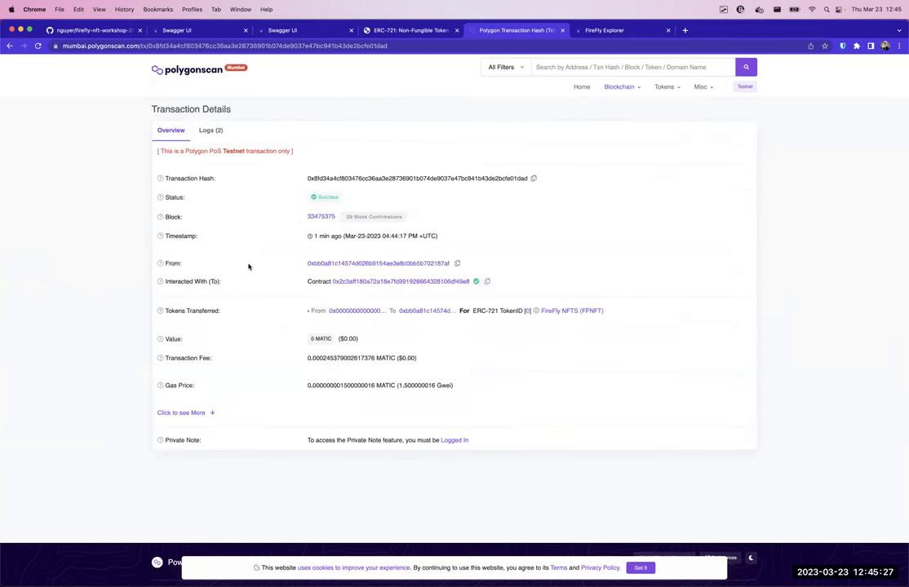
pyautogui.click(203, 414)
pyautogui.scroll(-3, 274, 330)
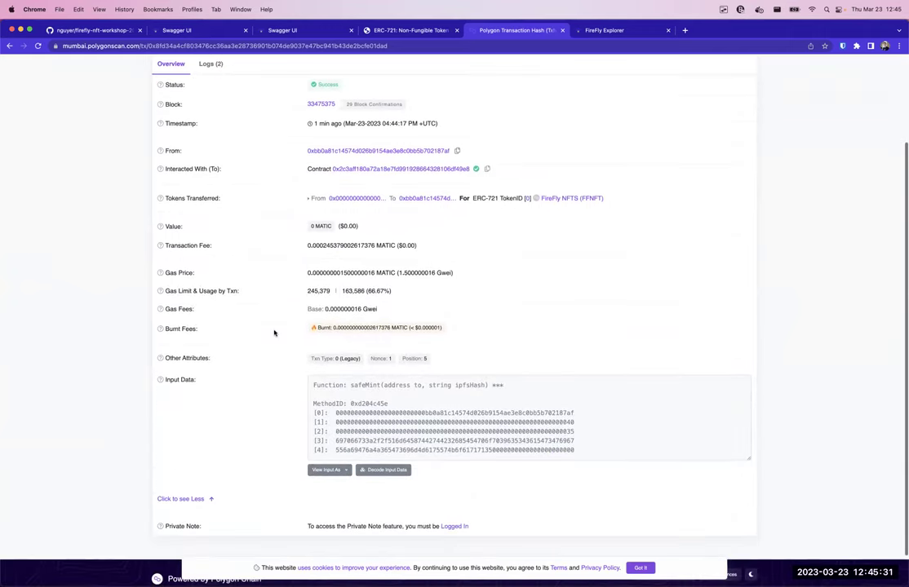
pyautogui.scroll(3, 274, 333)
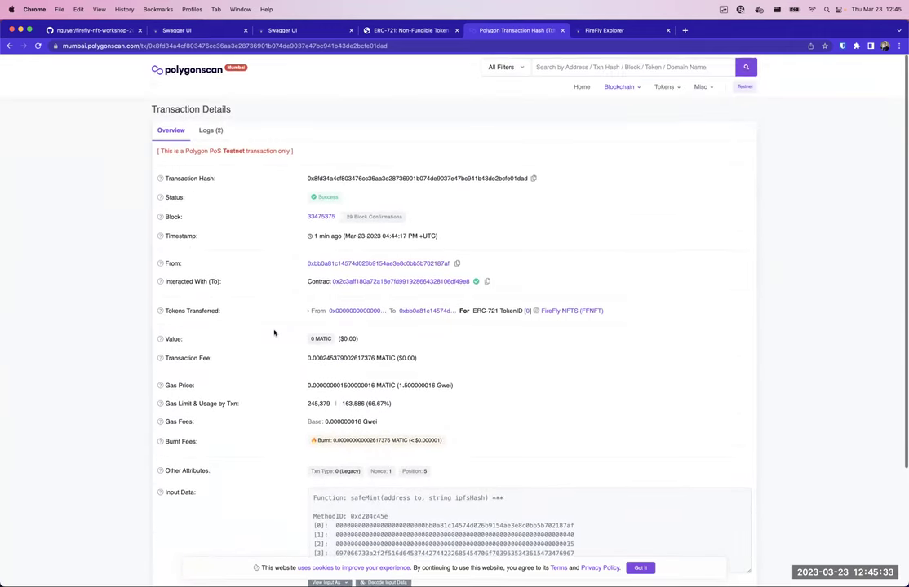
pyautogui.hscroll(-5, 274, 333)
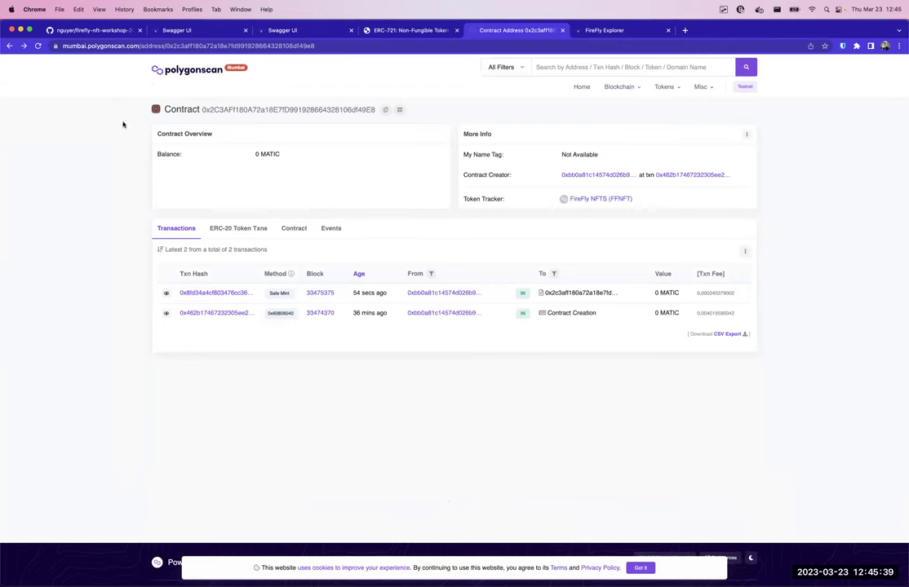
# - Review the POST /data/{dataid}/blob/publish request in Swagger UI and highlight the public CID in its response
pyautogui.click(202, 35)
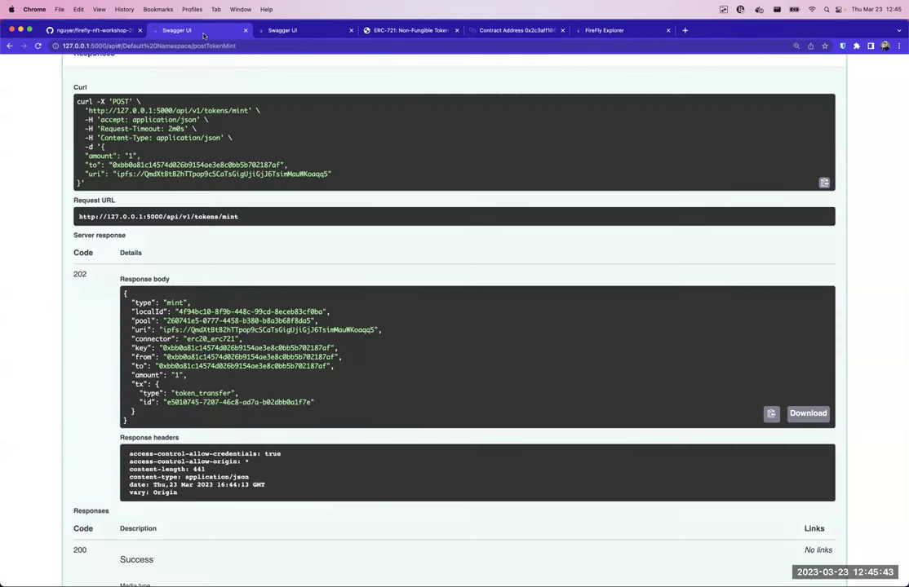
pyautogui.click(281, 30)
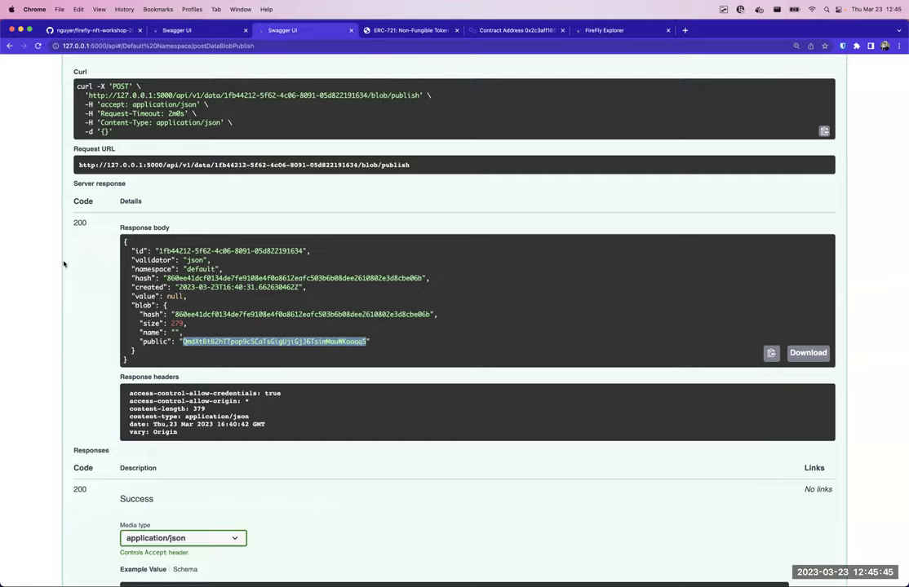
pyautogui.scroll(10, 63, 264)
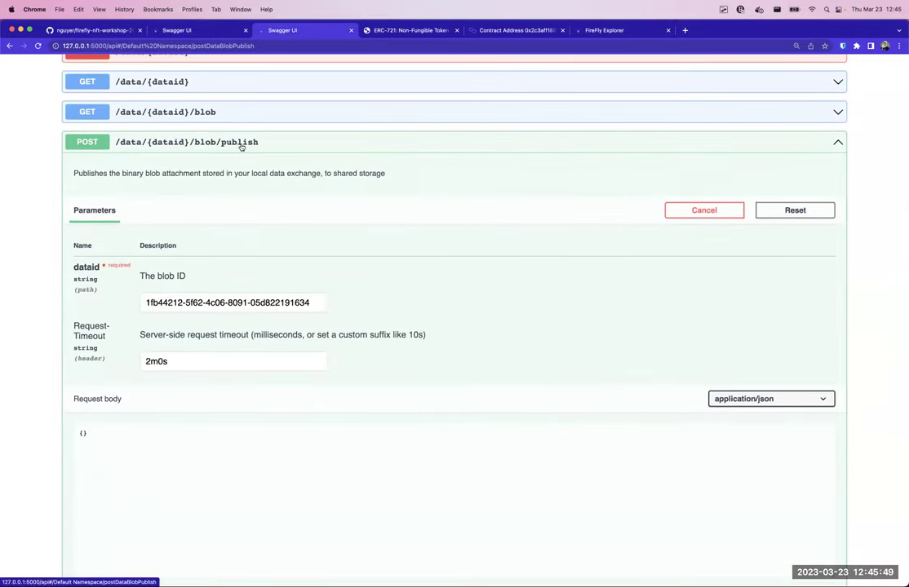
pyautogui.scroll(-5, 114, 193)
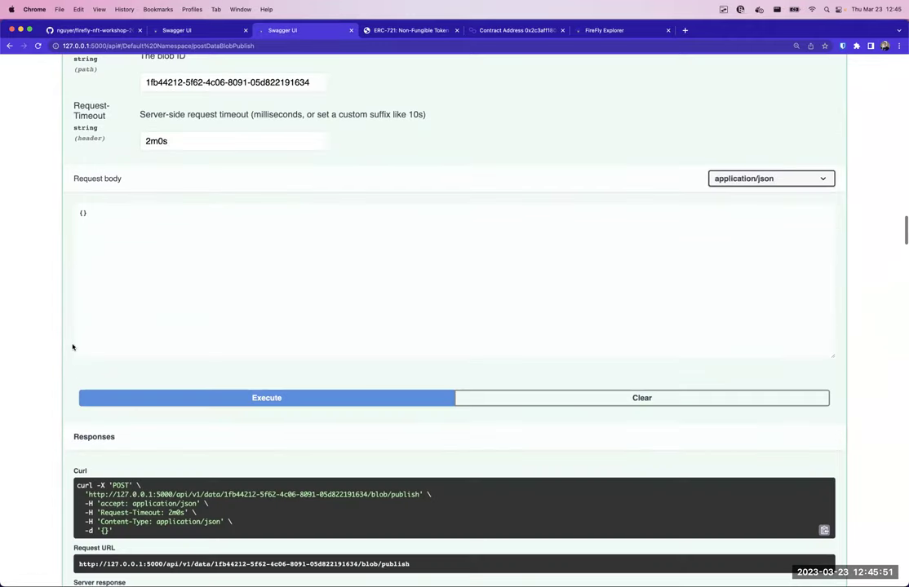
pyautogui.scroll(-9, 73, 347)
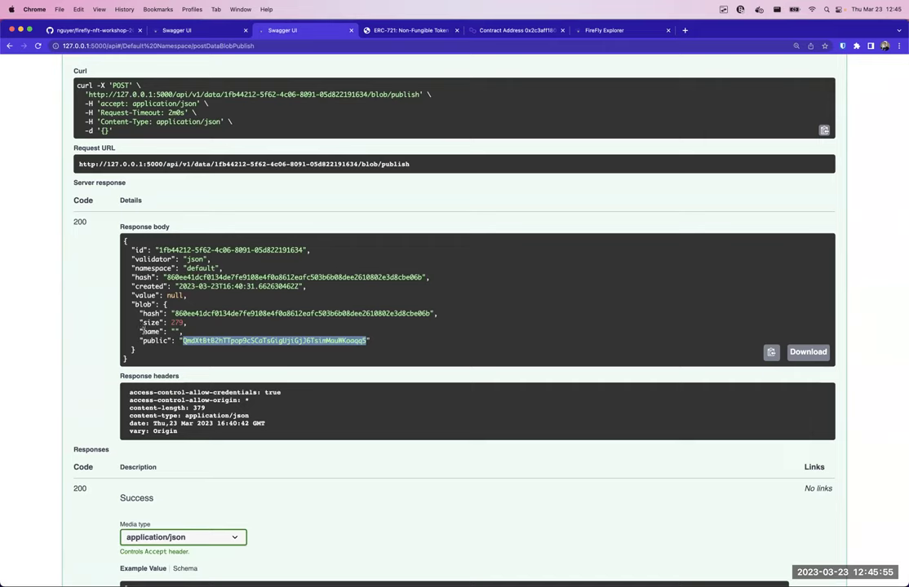
pyautogui.moveTo(183, 341); pyautogui.dragTo(367, 343)
# - Switch to Discord to read the questions in the firefly-workshop channel, and return to Chrome
pyautogui.press('super+Tab')
pyautogui.press('super+Tab')
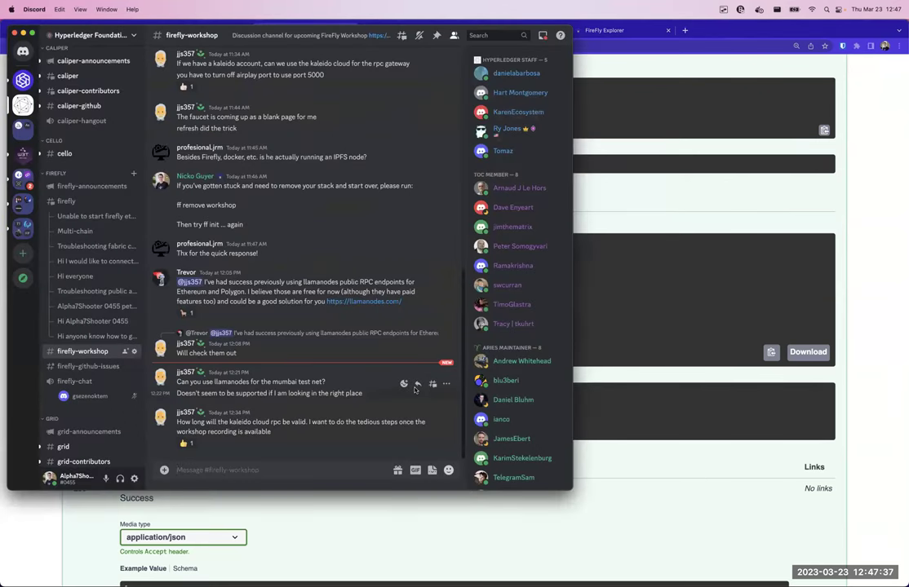
pyautogui.press('super+Tab')
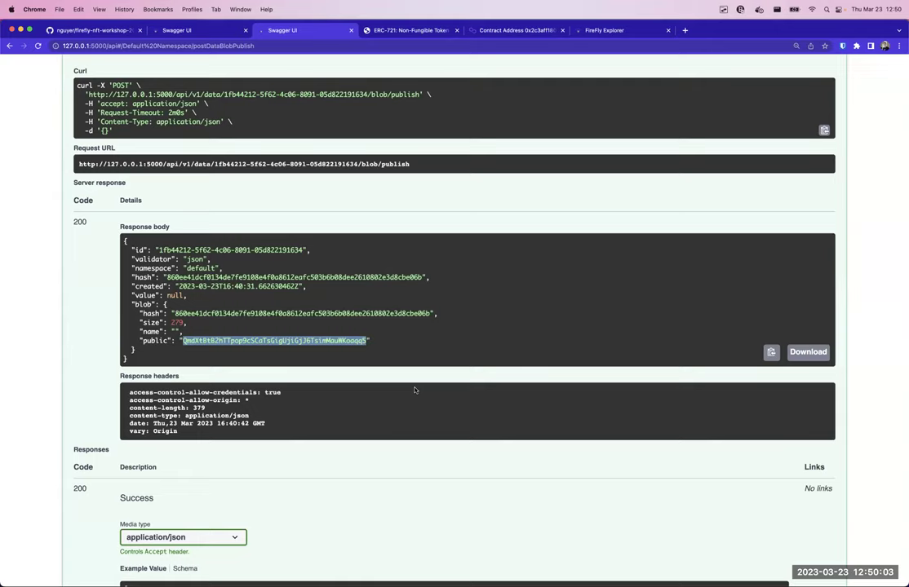
# - Return to the workshop README on GitHub and look through its wallet, faucet and contract interface sections
pyautogui.click(92, 30)
pyautogui.scroll(20, 185, 295)
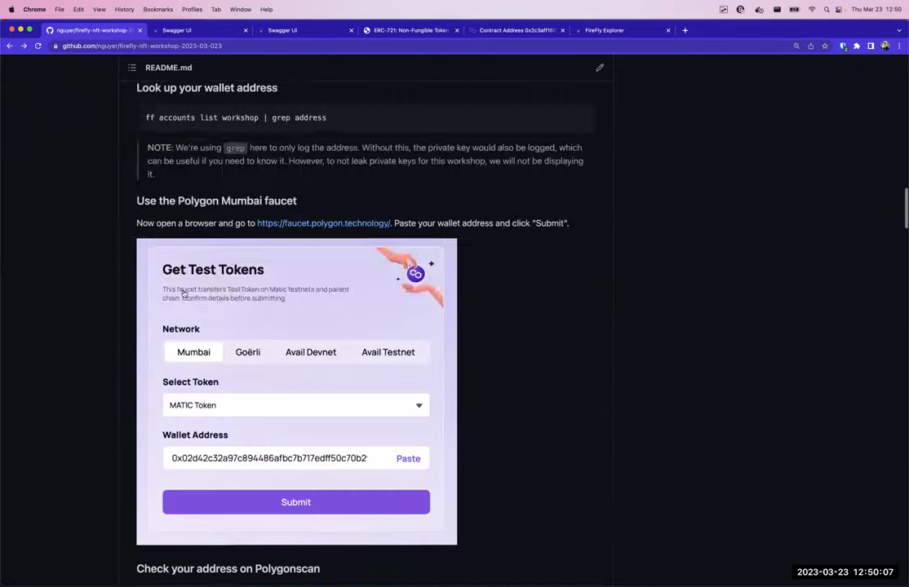
pyautogui.scroll(-20, 184, 296)
pyautogui.scroll(-10, 184, 291)
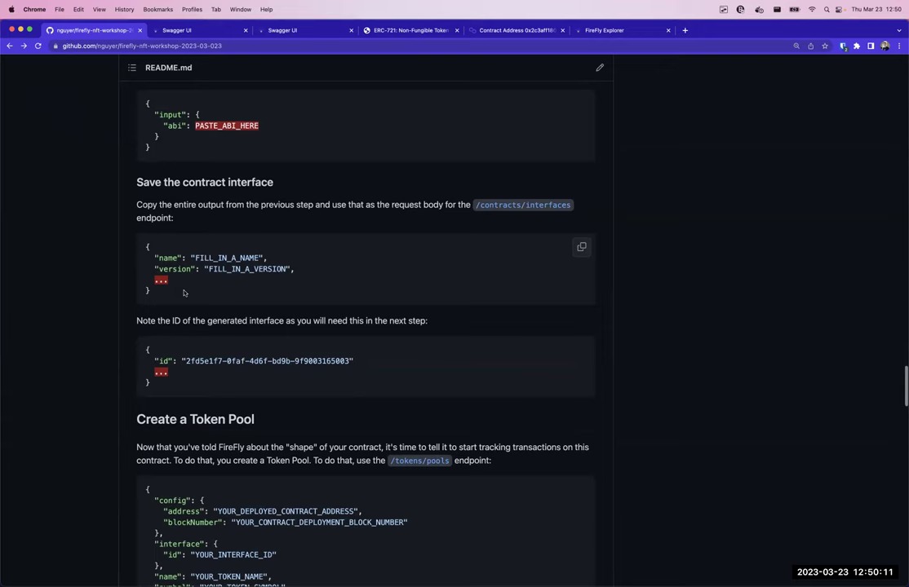
pyautogui.scroll(3, 184, 294)
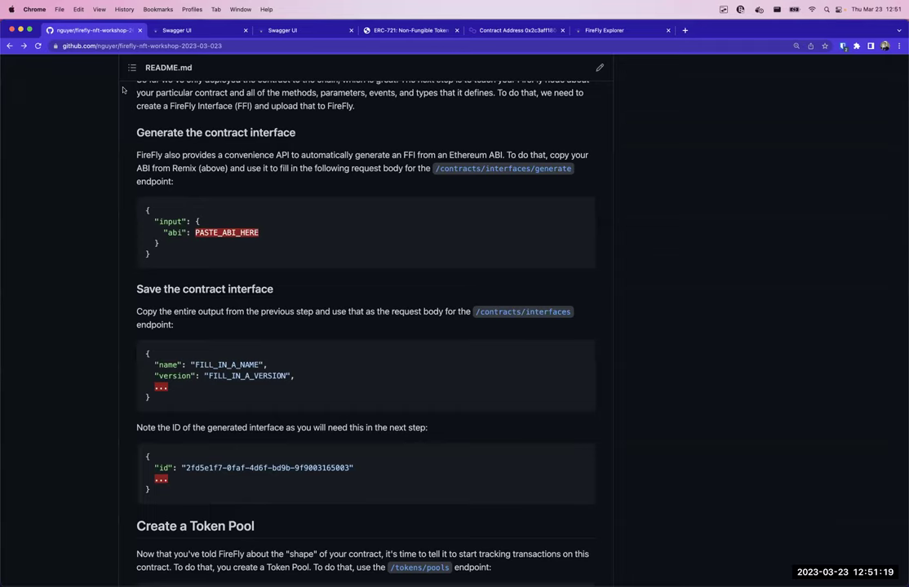
# - Open the FireFly Sandbox in a new browser tab and look over its contract and token tools
pyautogui.press('super+t')
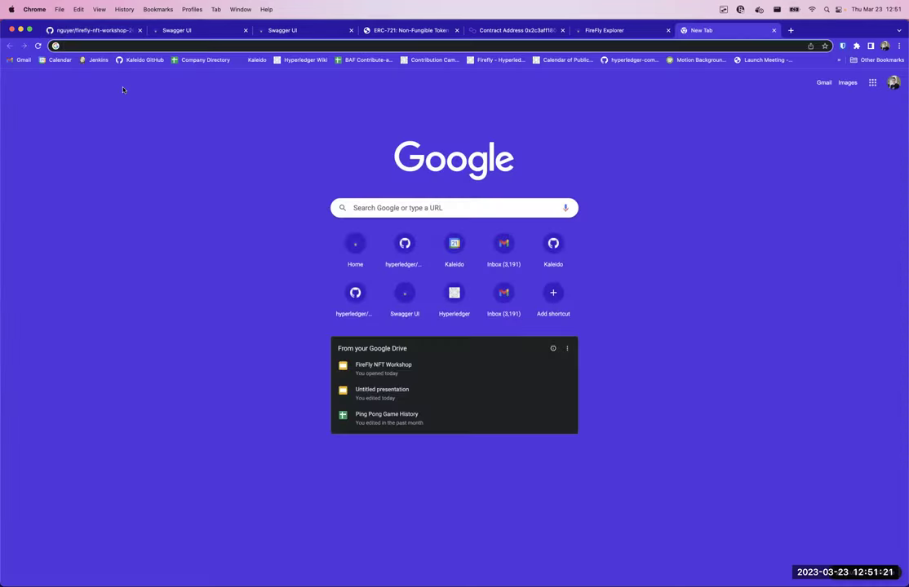
pyautogui.write('sandbox')
pyautogui.press('Return')
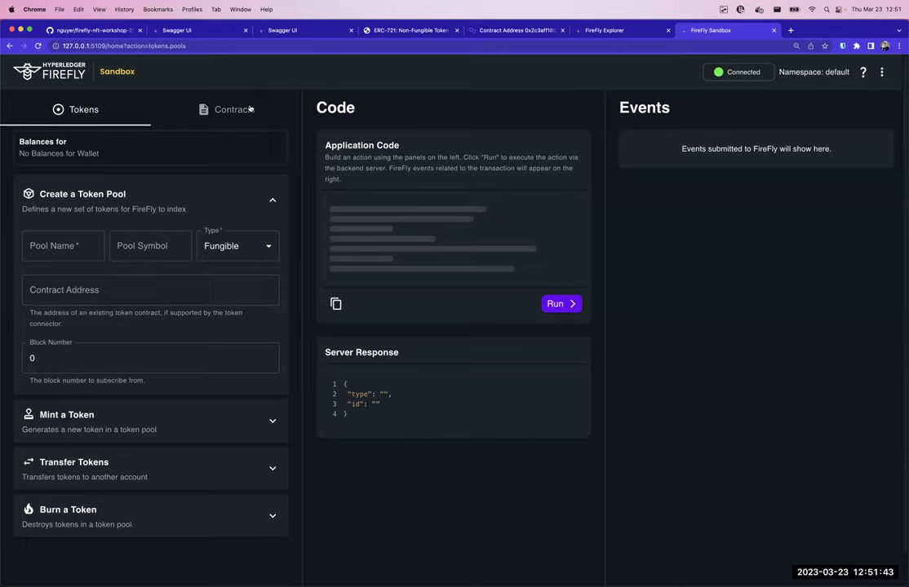
pyautogui.click(192, 104)
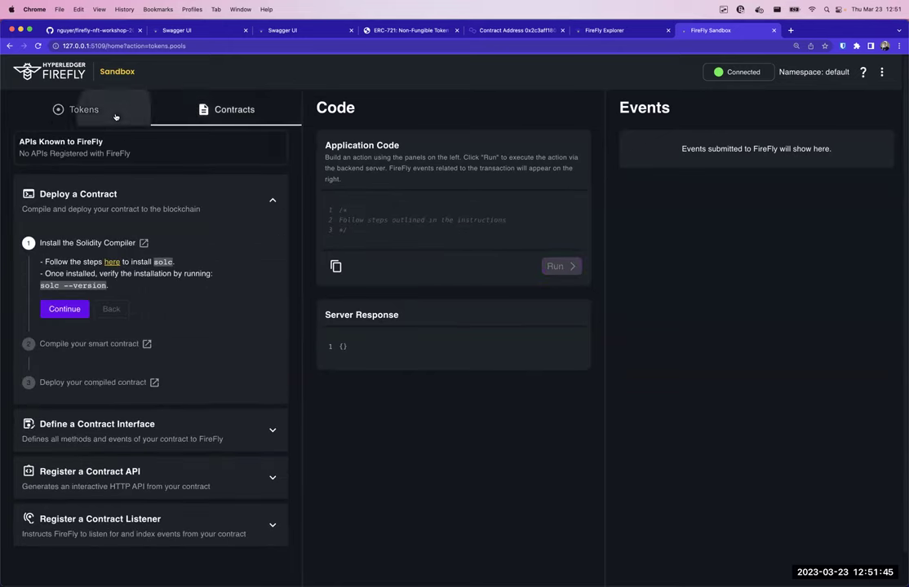
pyautogui.click(116, 115)
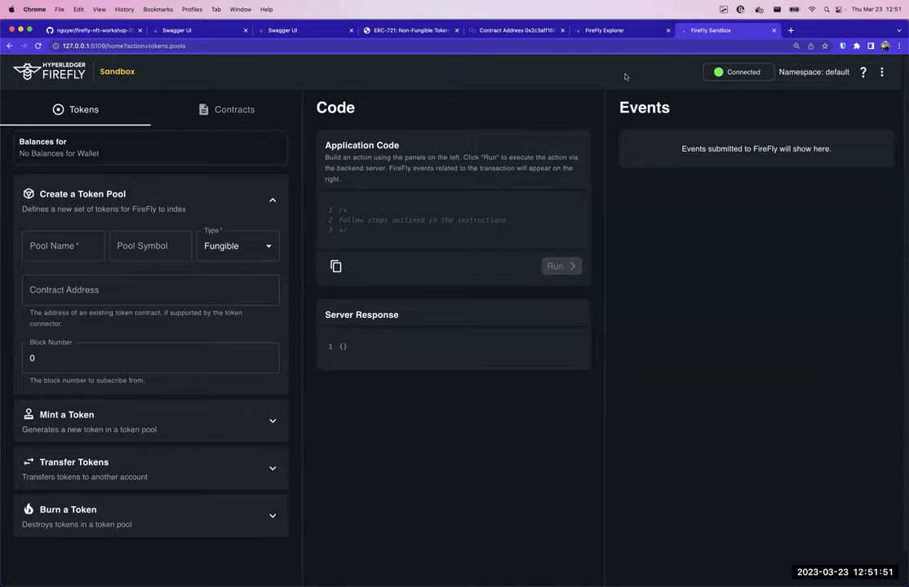
# - Review the README's Create a Token Pool section and revisit the contract's page on Polygonscan
pyautogui.click(60, 31)
pyautogui.scroll(-5, 243, 274)
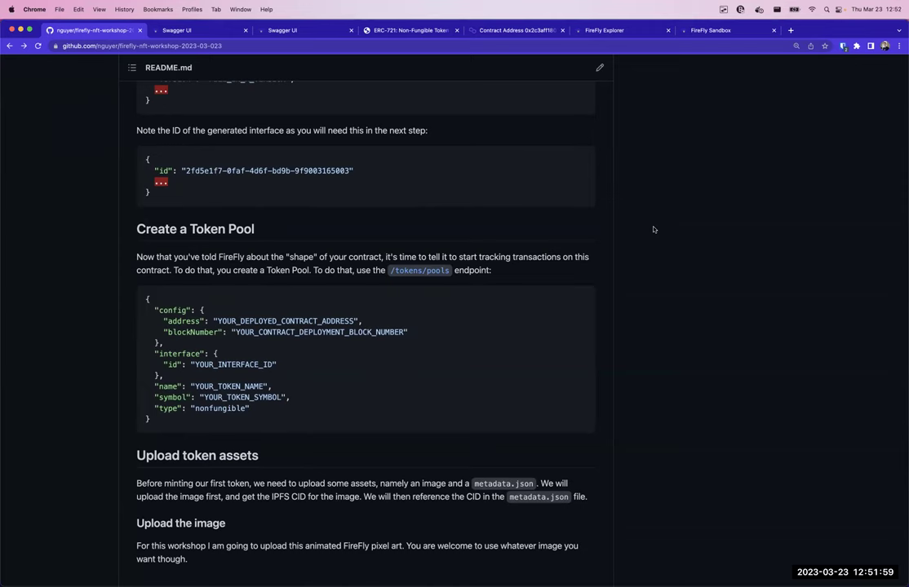
pyautogui.click(553, 33)
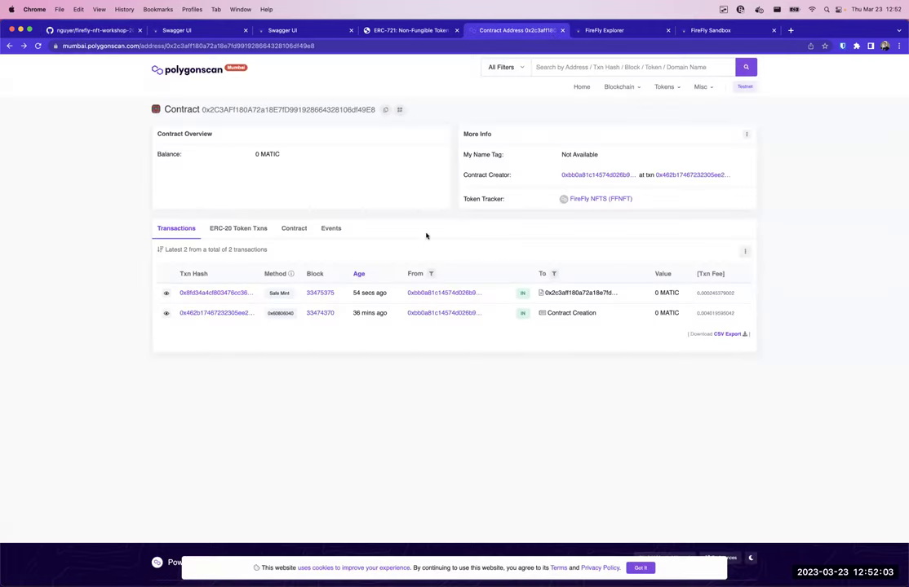
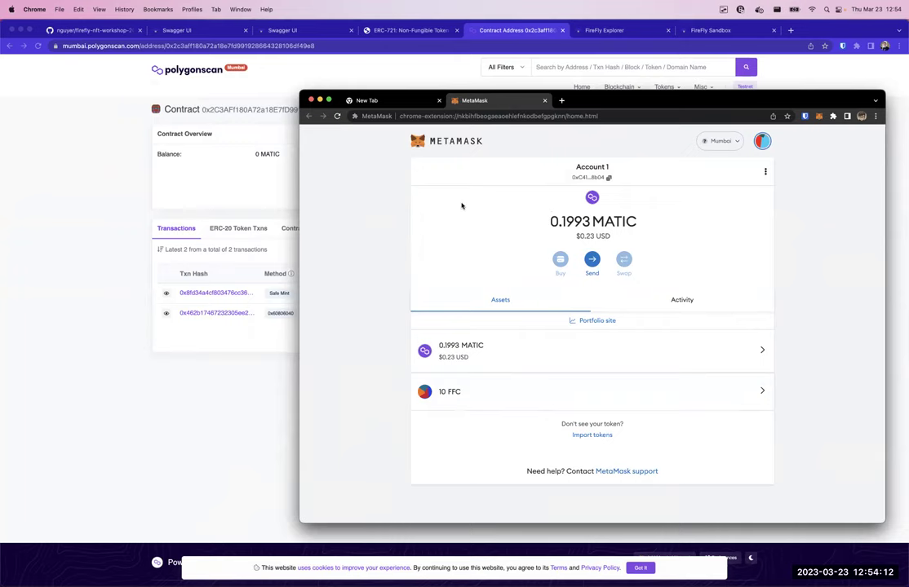
pyautogui.click(75, 120)
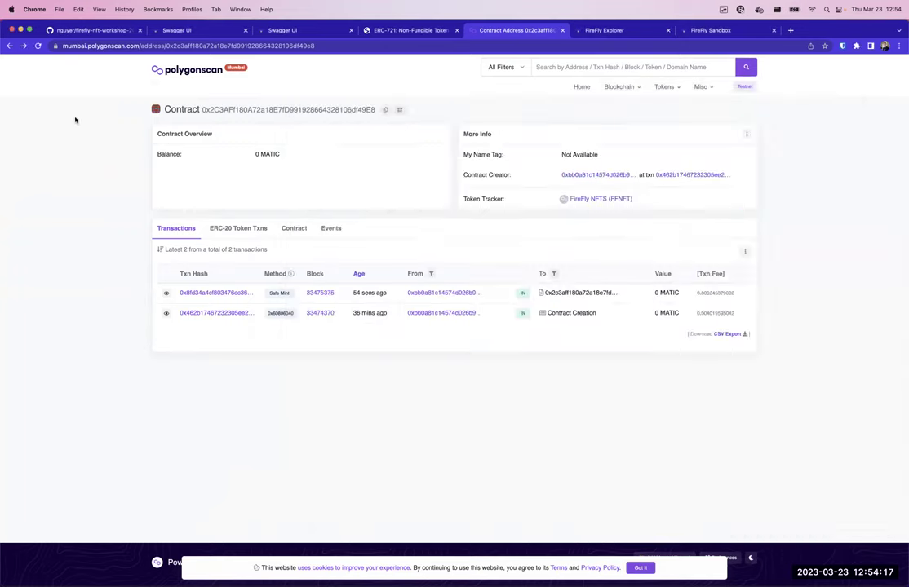
# - Open the /tokens/transfers endpoint from the README's Transfer your token section and make its request editable in Swagger UI
pyautogui.click(106, 32)
pyautogui.scroll(-3, 84, 263)
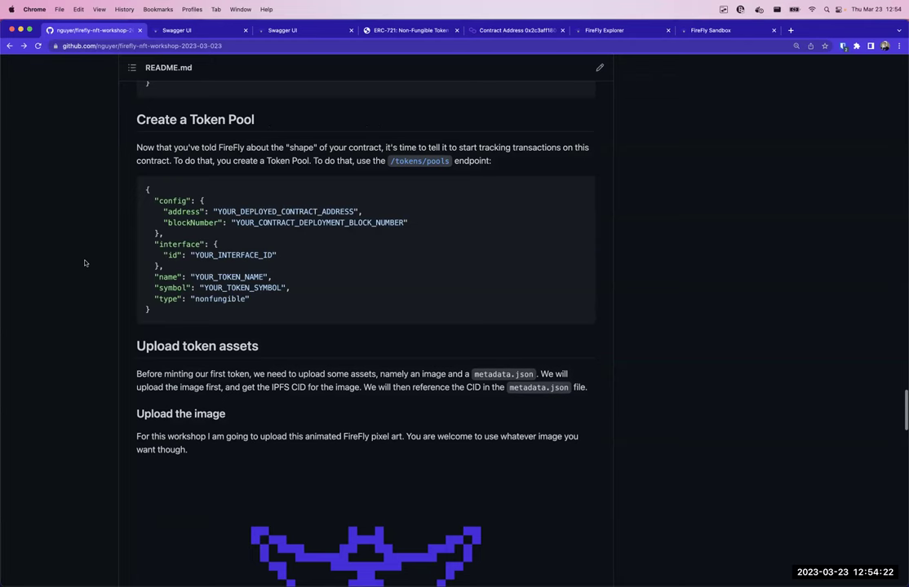
pyautogui.scroll(-3, 84, 263)
pyautogui.scroll(-20, 84, 263)
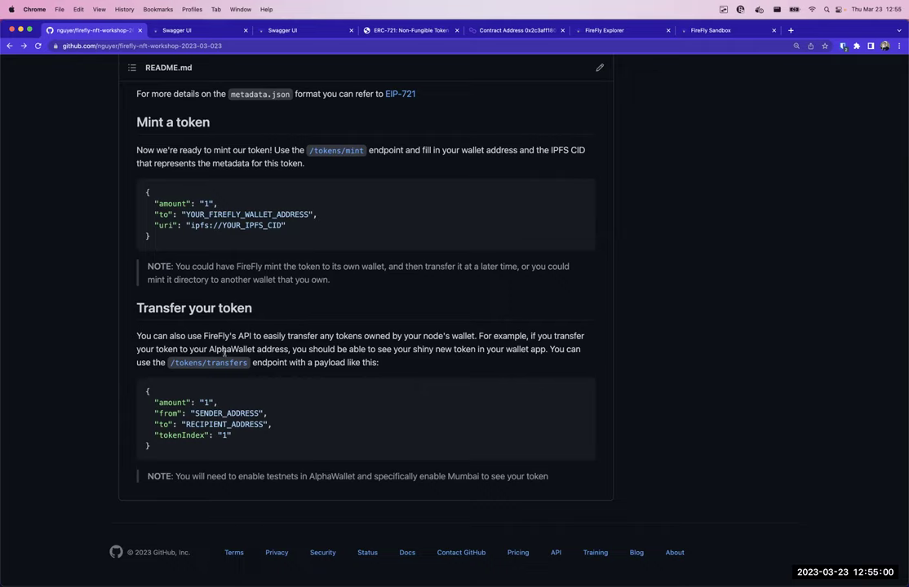
pyautogui.keyDown('super'); pyautogui.click(216, 363); pyautogui.keyUp('super')
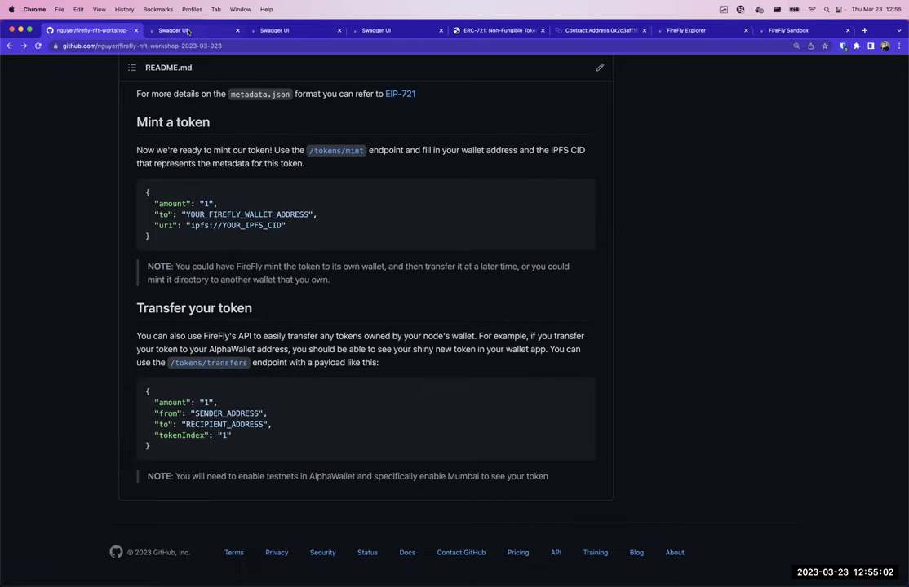
pyautogui.click(188, 31)
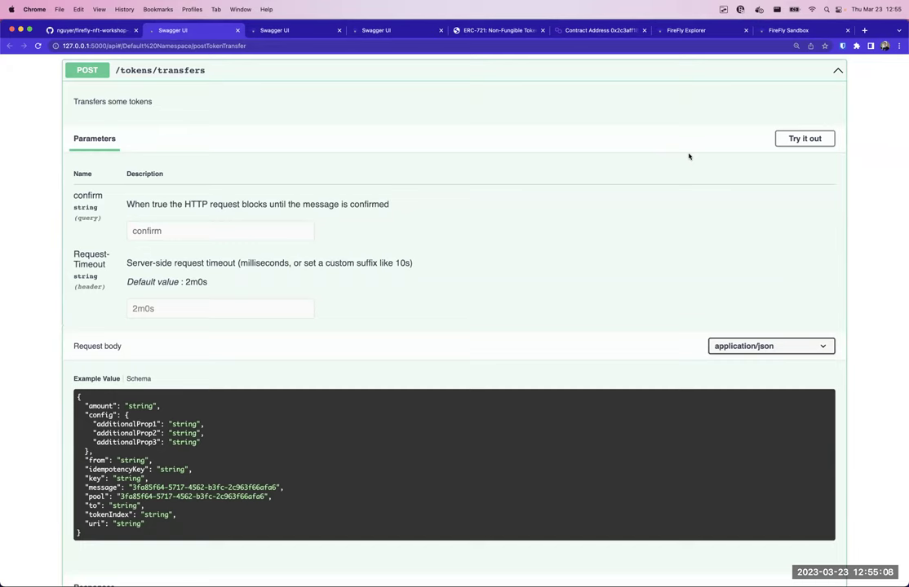
pyautogui.click(804, 138)
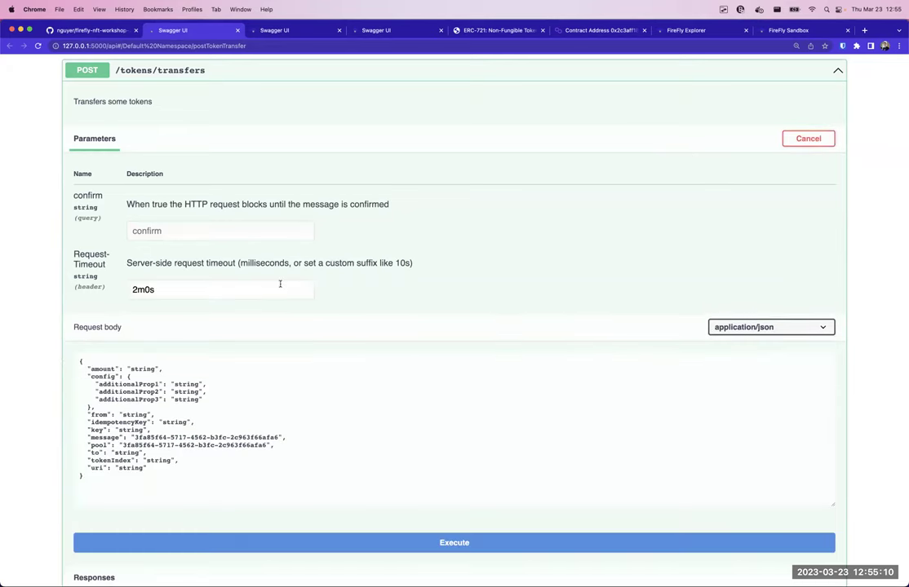
# - Replace the /tokens/transfers request body with the example transfer payload copied from the README
pyautogui.click(88, 30)
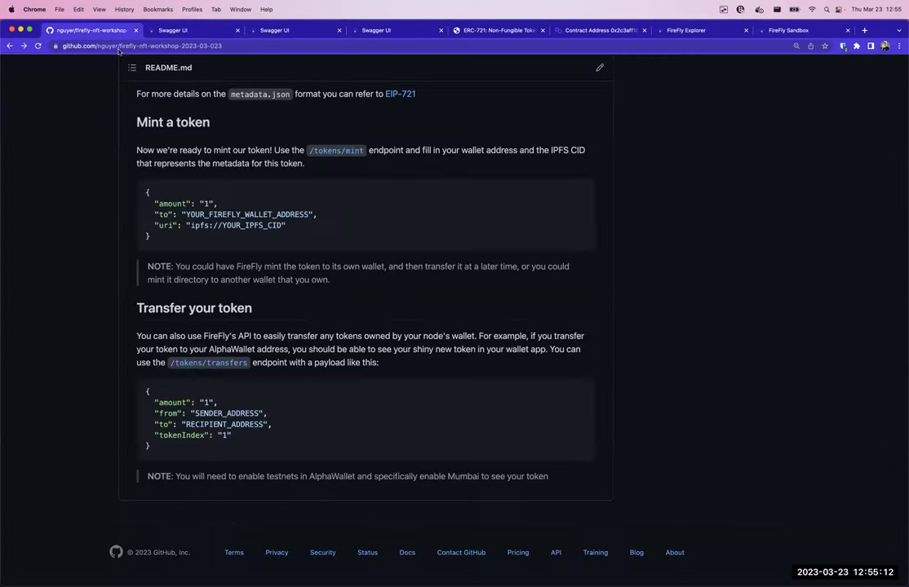
pyautogui.click(583, 392)
pyautogui.click(175, 30)
pyautogui.click(206, 463)
pyautogui.press('super+a')
pyautogui.press('super+v')
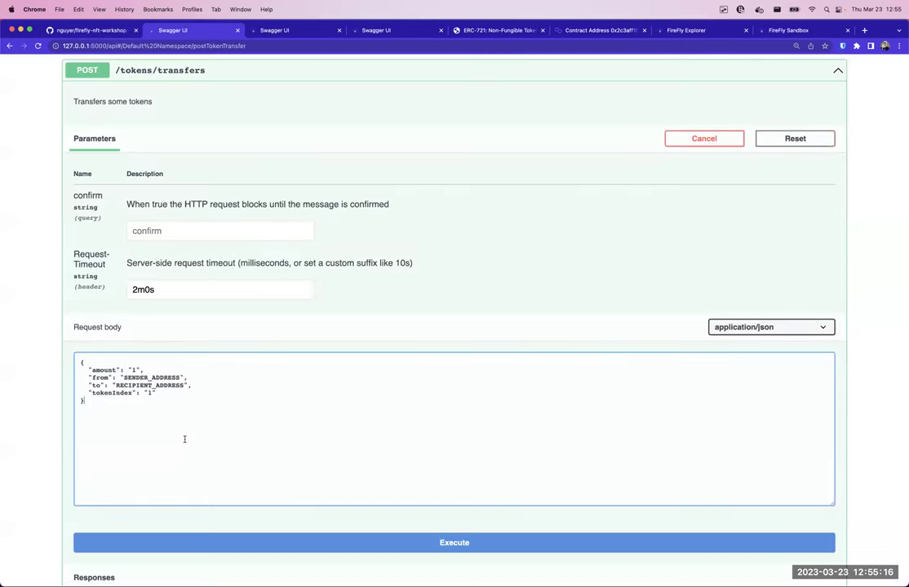
# - Replace SENDER_ADDRESS in the request body with the FireFly wallet address copied from iTerm2
pyautogui.doubleClick(157, 378)
pyautogui.doubleClick(166, 386)
pyautogui.doubleClick(173, 378)
pyautogui.press('super+Tab')
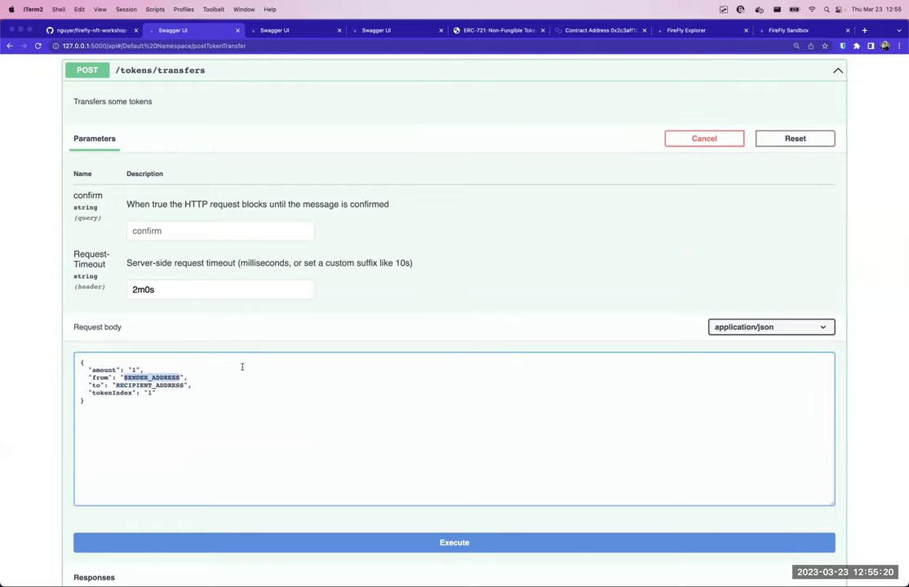
pyautogui.doubleClick(174, 56)
pyautogui.press('super+Tab')
pyautogui.press('super+v')
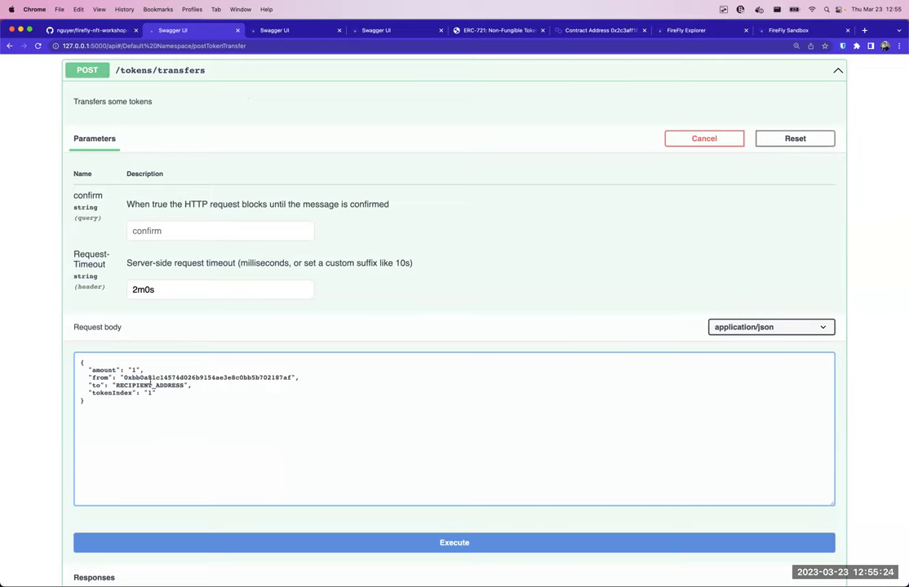
# - Replace RECIPIENT_ADDRESS in the request body with the Account 1 address copied from MetaMask
pyautogui.doubleClick(145, 385)
pyautogui.press('super+Tab')
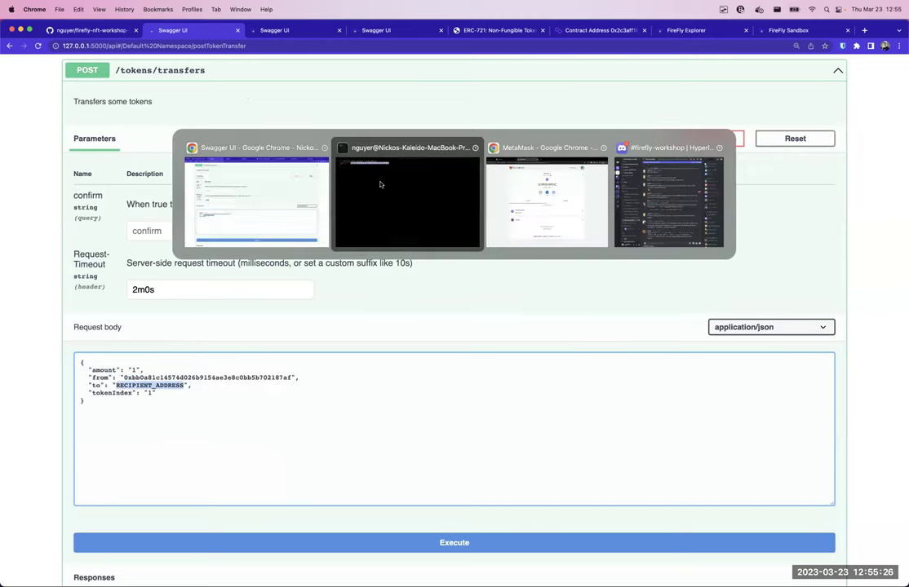
pyautogui.click(592, 177)
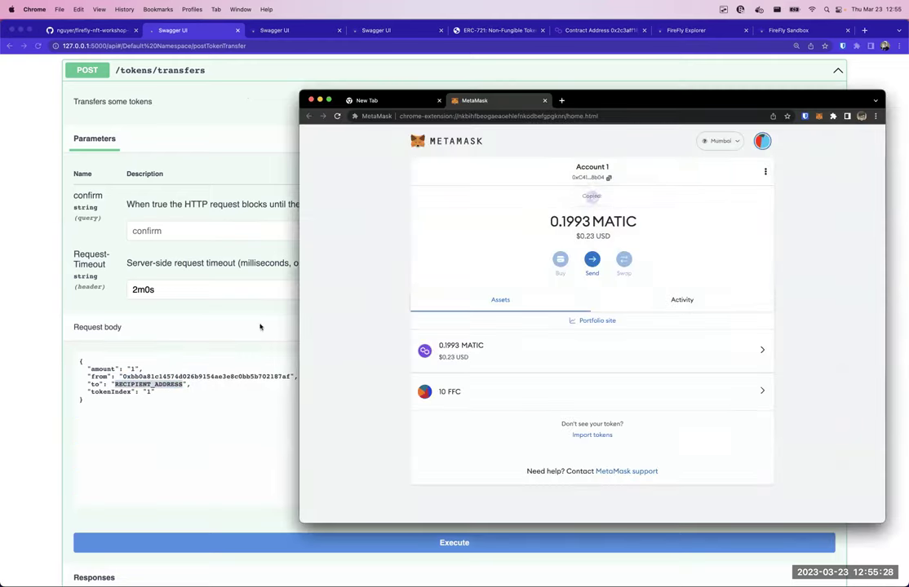
pyautogui.press('super+Tab')
pyautogui.press('super+v')
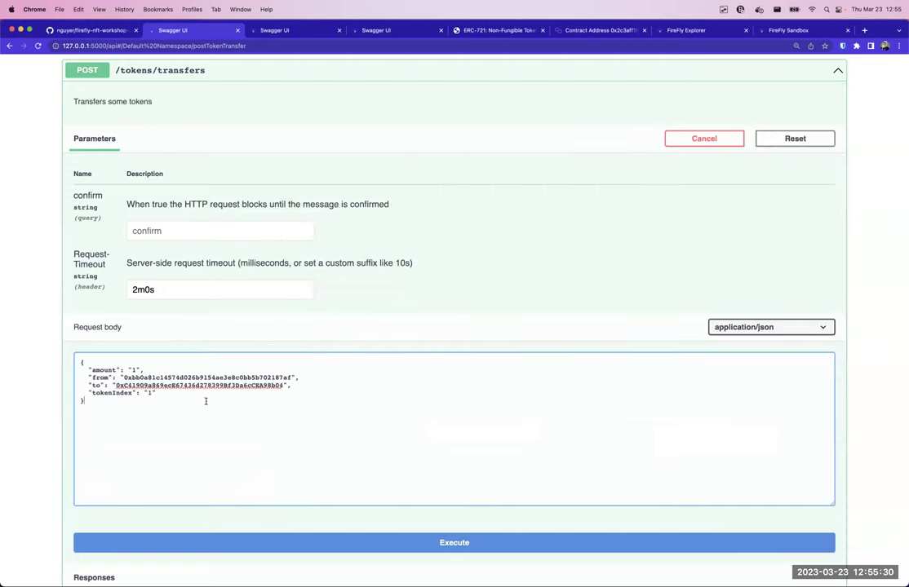
pyautogui.click(193, 395)
pyautogui.click(157, 400)
# - Check the token index in the account balance details and view the FireFlyNFTS pool in FireFly Explorer, returning to the tokens dashboard
pyautogui.click(682, 34)
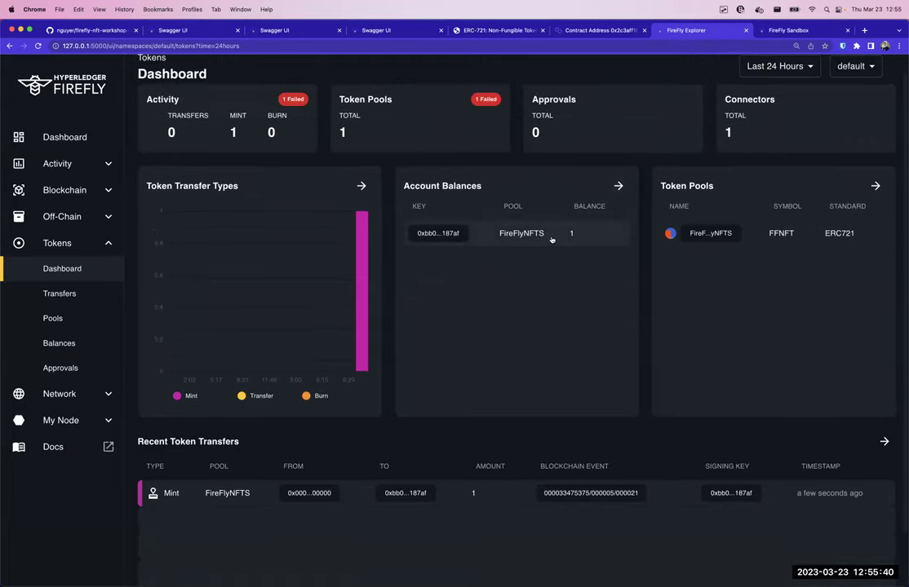
pyautogui.click(553, 235)
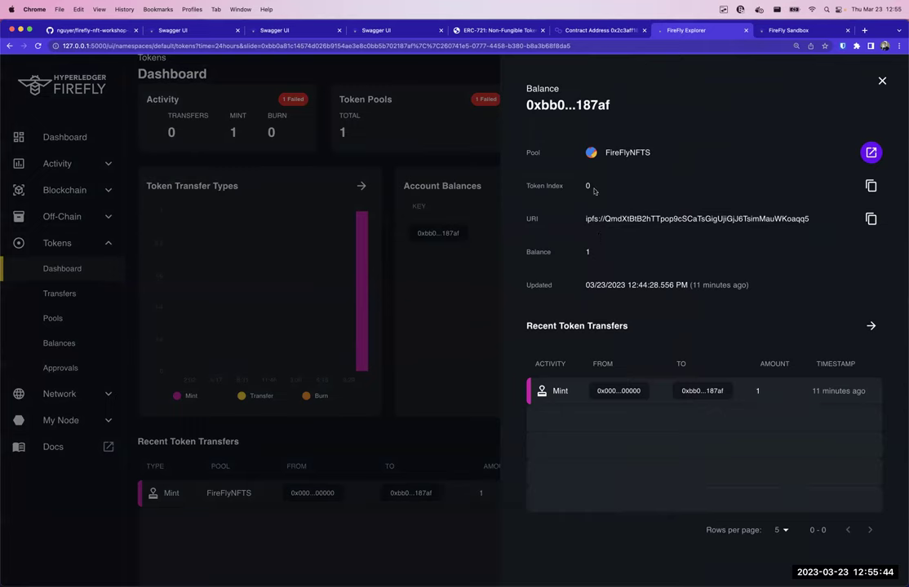
pyautogui.click(448, 338)
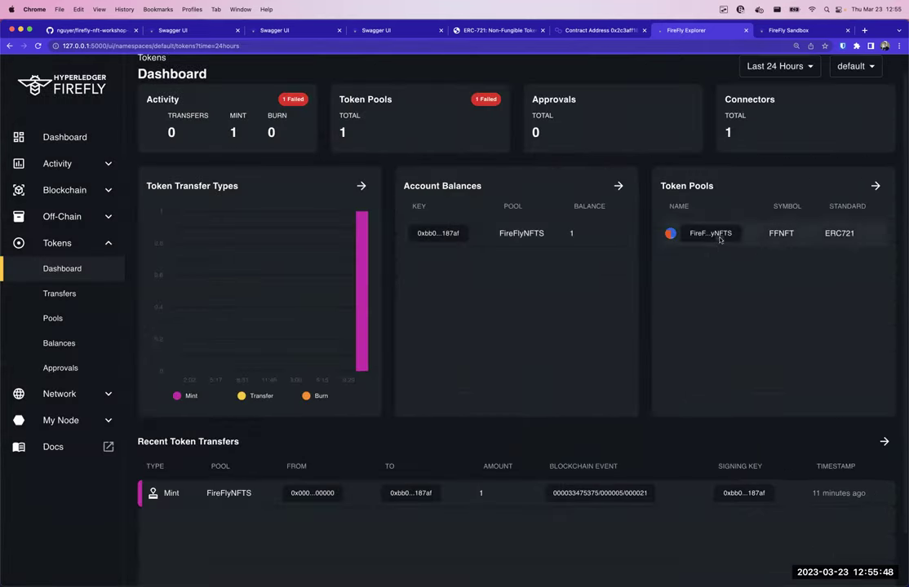
pyautogui.click(785, 234)
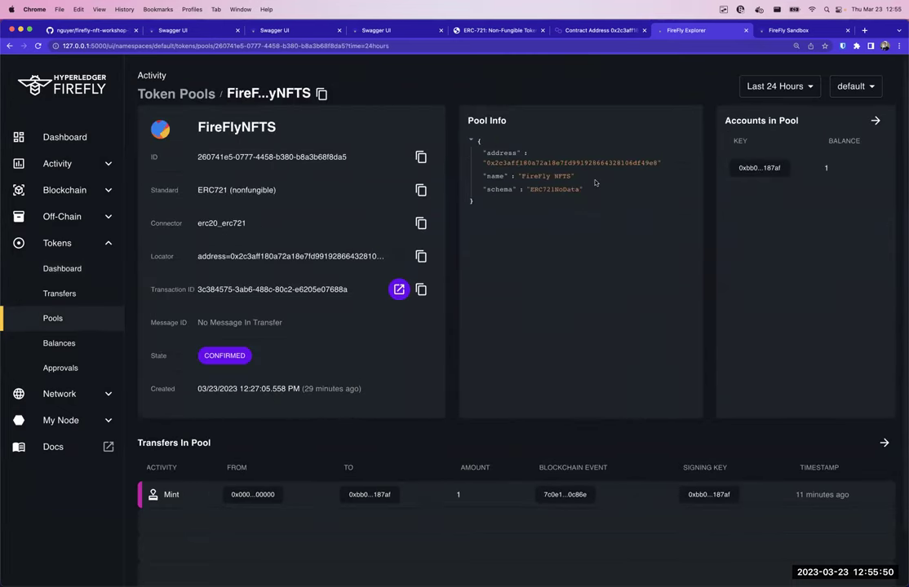
pyautogui.hscroll(-5, 642, 237)
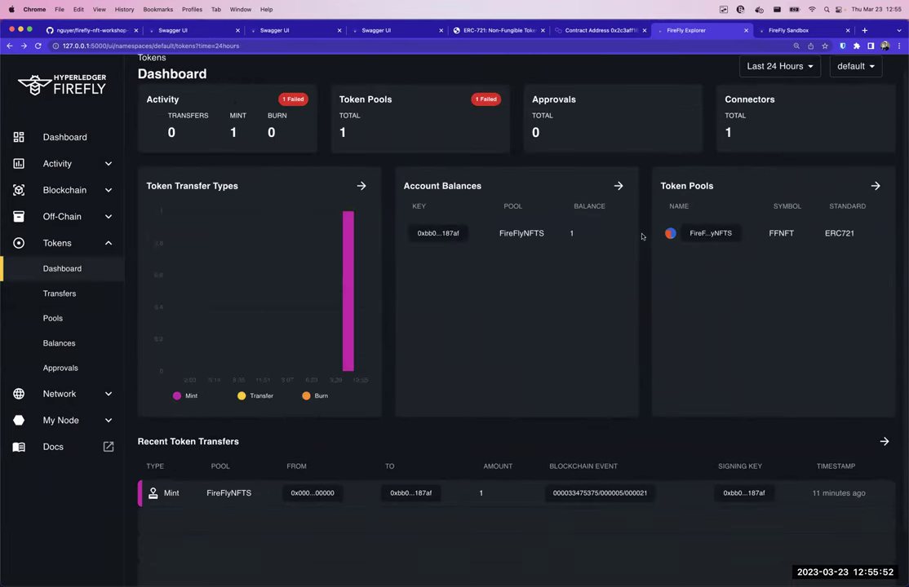
# - Try to transfer the token with tokenIndex 1 through the /tokens/transfers request and read the server response
pyautogui.press('super+1')
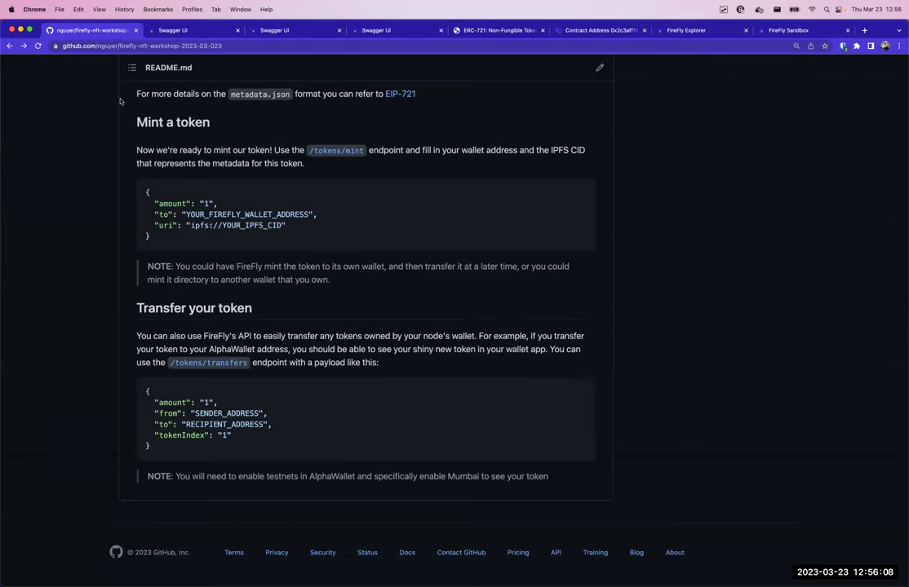
pyautogui.click(201, 33)
pyautogui.scroll(-3, 254, 320)
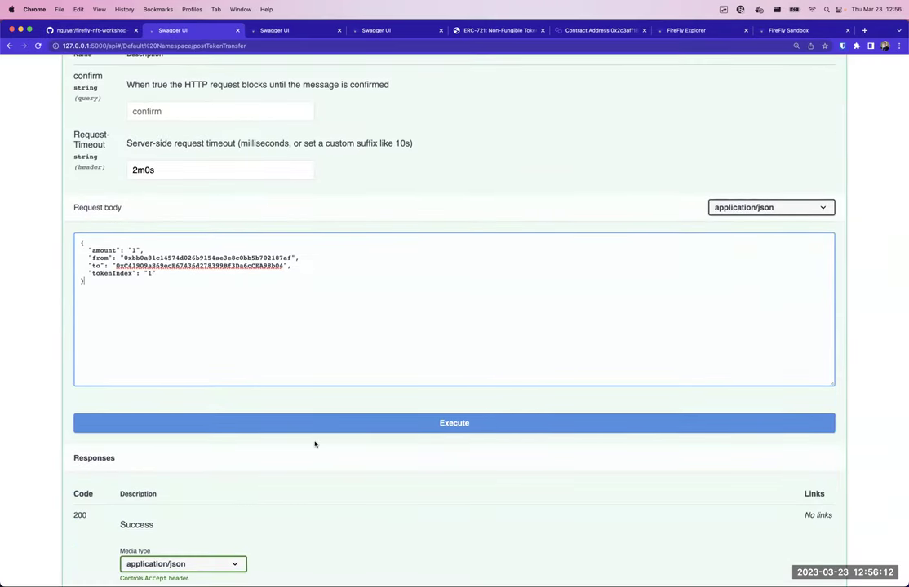
pyautogui.scroll(-1, 314, 432)
pyautogui.click(318, 371)
pyautogui.scroll(-3, 123, 355)
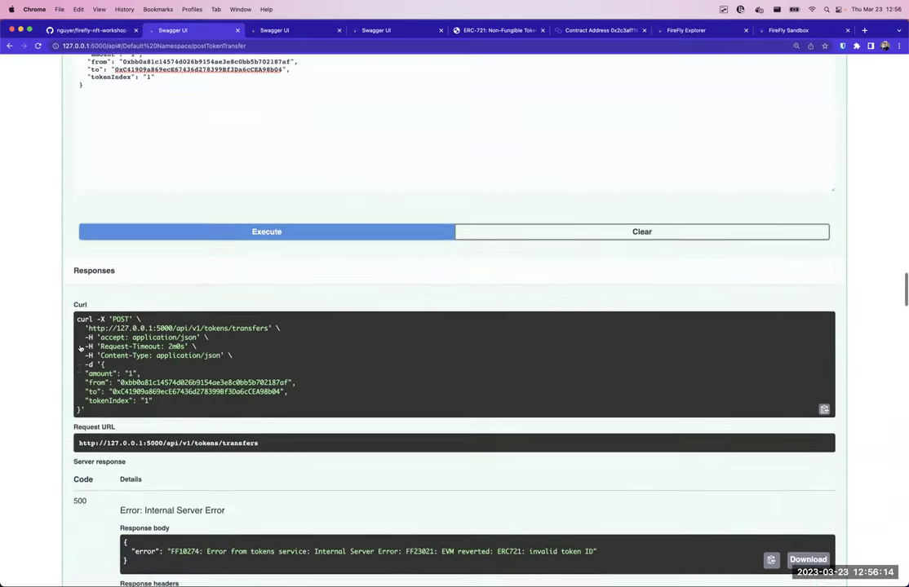
pyautogui.scroll(-5, 82, 349)
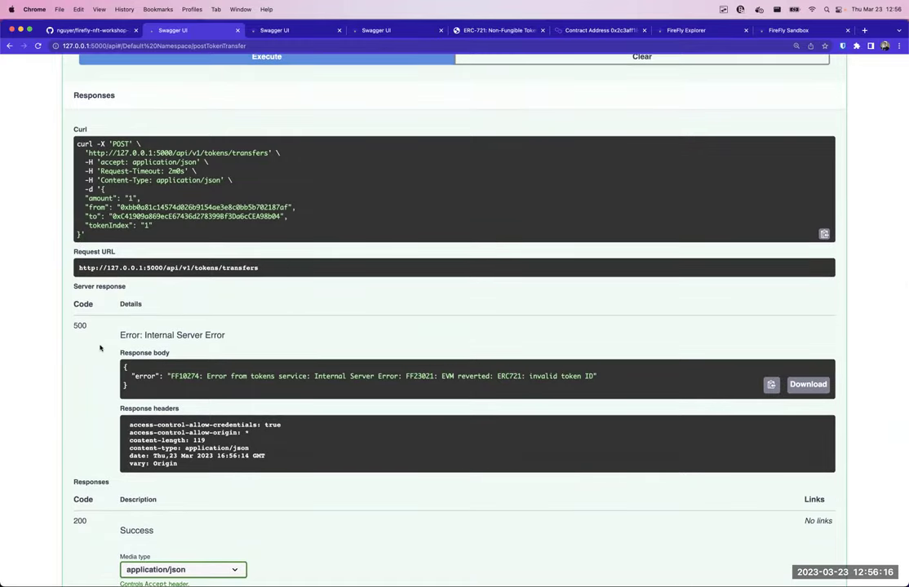
# - Set tokenIndex to 0 in the request body, execute the token transfer, and review the server response
pyautogui.scroll(8, 320, 274)
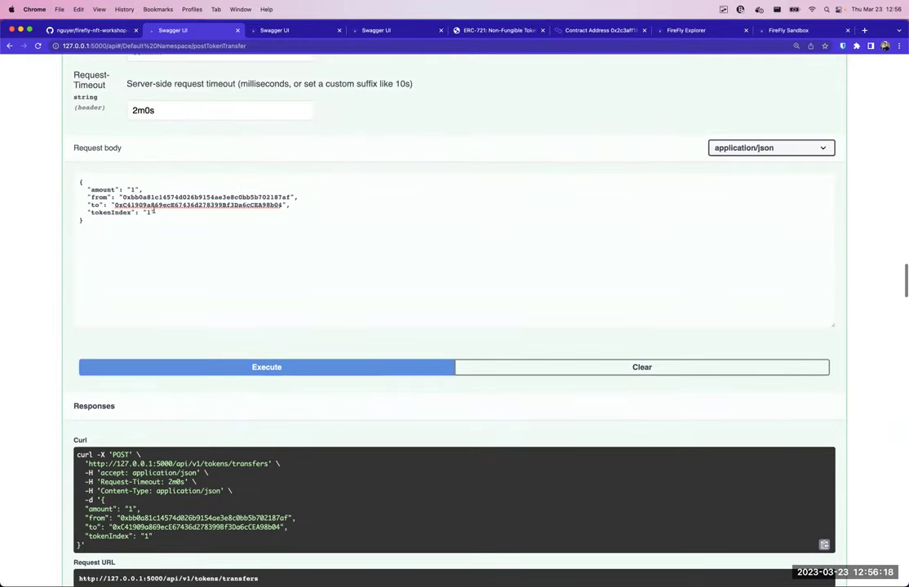
pyautogui.click(153, 210)
pyautogui.press('BackSpace')
pyautogui.write('0')
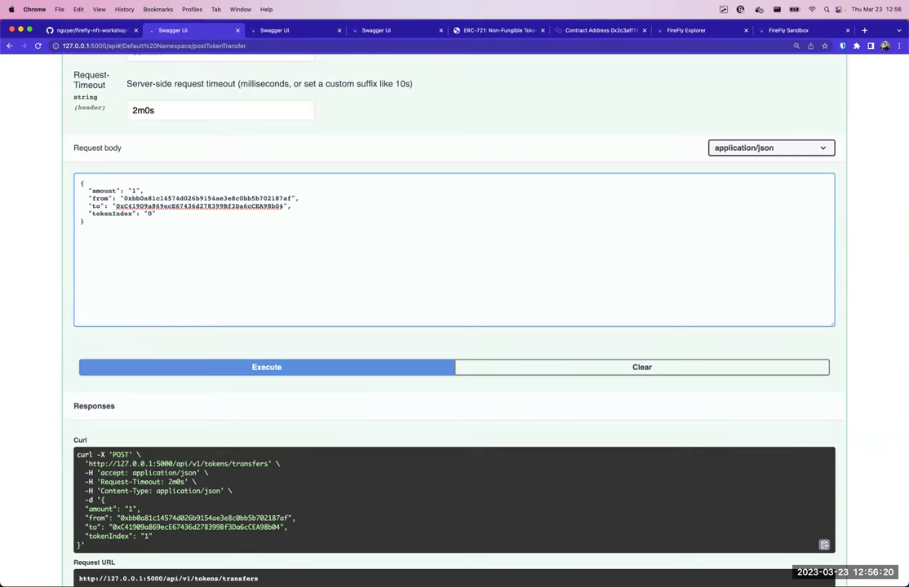
pyautogui.click(85, 31)
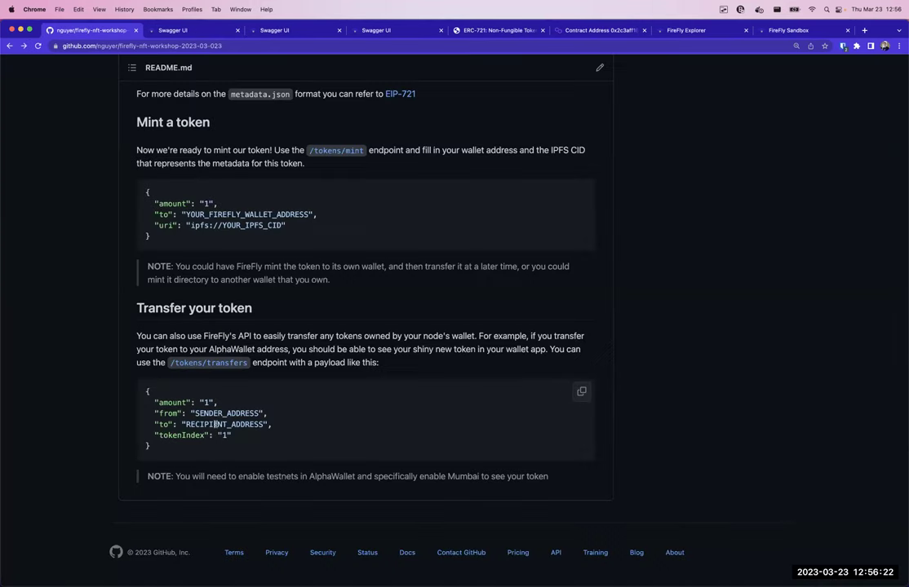
pyautogui.click(167, 30)
pyautogui.scroll(-3, 41, 264)
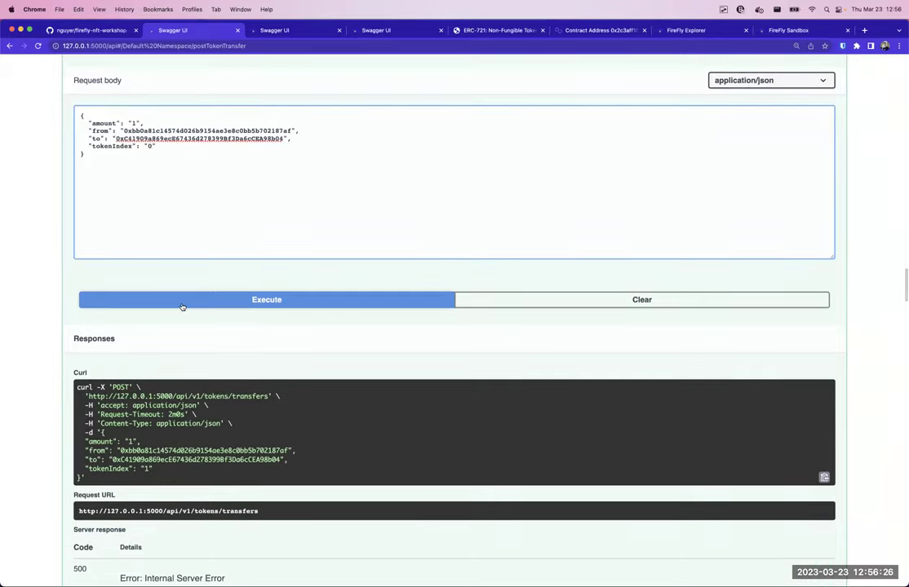
pyautogui.click(173, 307)
pyautogui.scroll(-5, 53, 271)
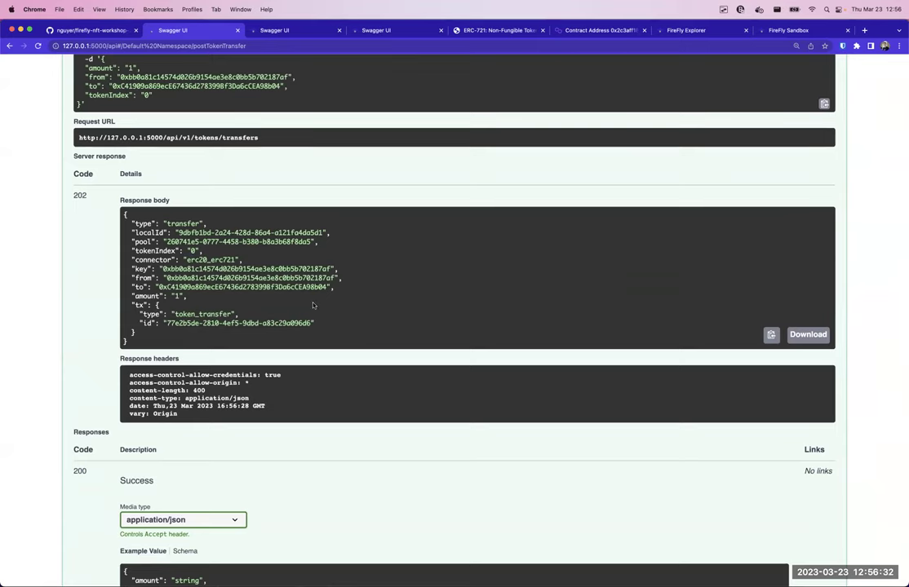
# - Check the recent token transfers and account balances on the FireFly Explorer tokens dashboard
pyautogui.click(690, 30)
pyautogui.scroll(-2, 531, 141)
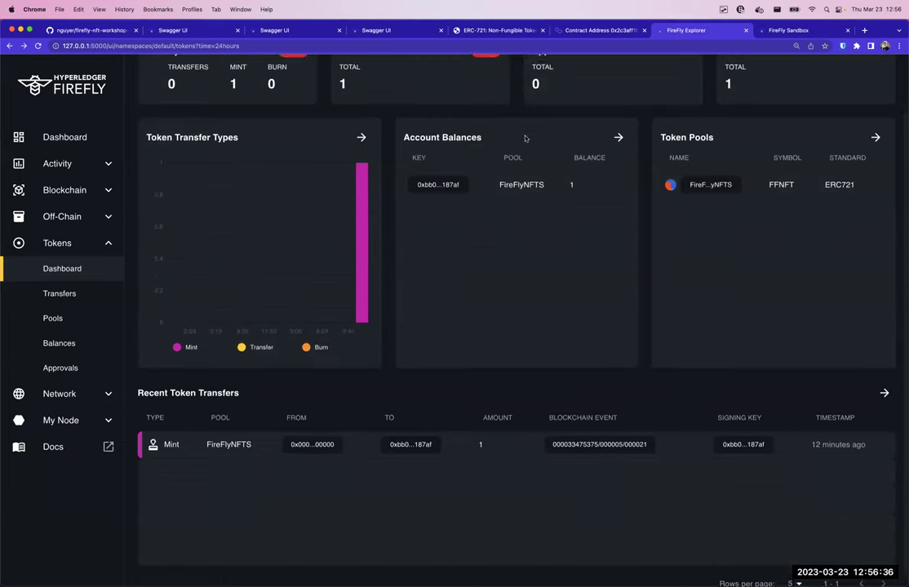
pyautogui.scroll(3, 428, 187)
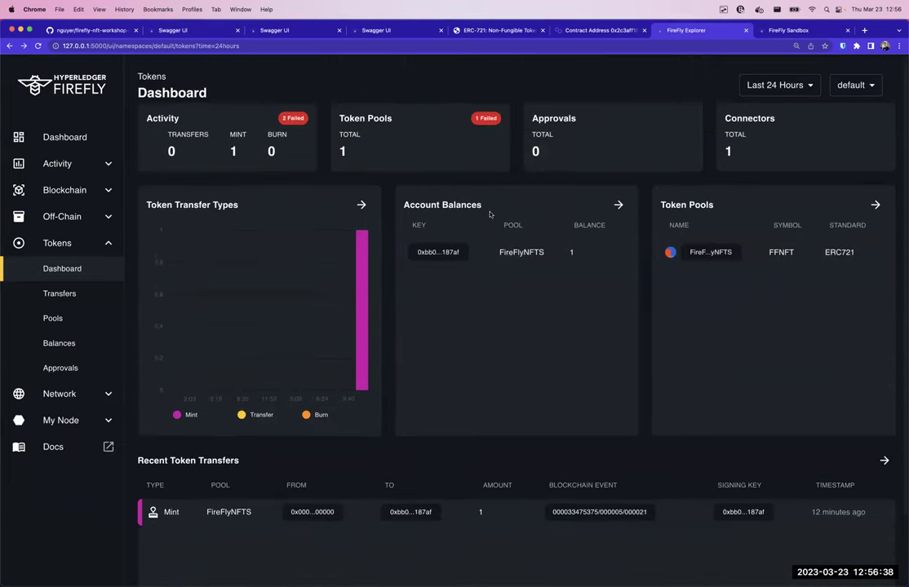
pyautogui.click(705, 85)
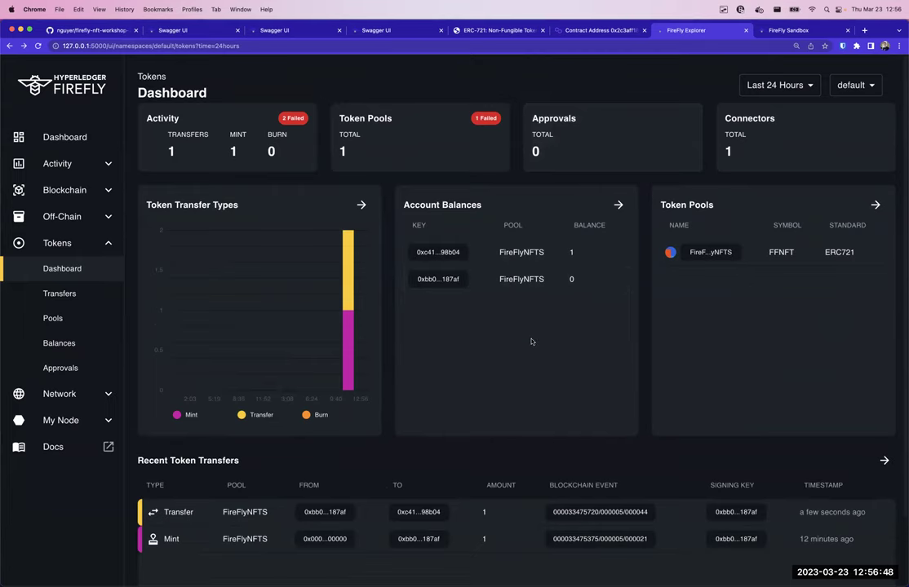
pyautogui.scroll(-2, 532, 341)
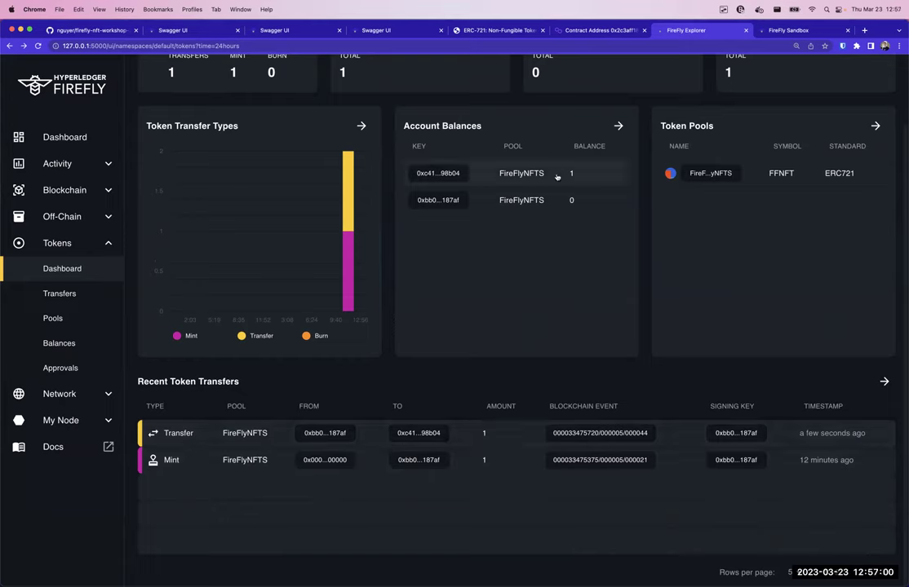
# - Switch to the MetaMask window showing Account 1, enlarge it, and reposition it over the browser
pyautogui.hotkey('alt', 'Tab')
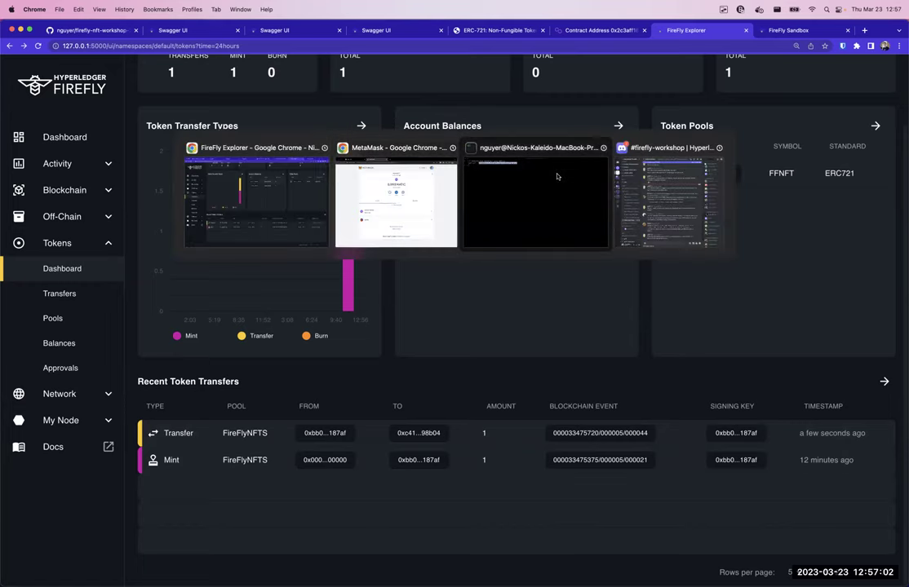
pyautogui.hotkey('alt', 'shift', 'Tab')
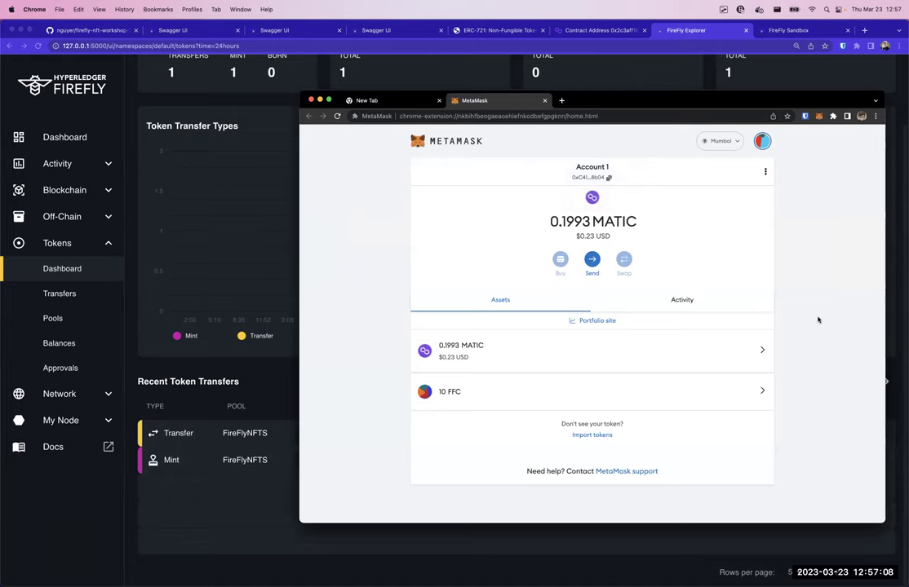
pyautogui.moveTo(299, 92); pyautogui.dragTo(249, 60)
pyautogui.click(286, 85)
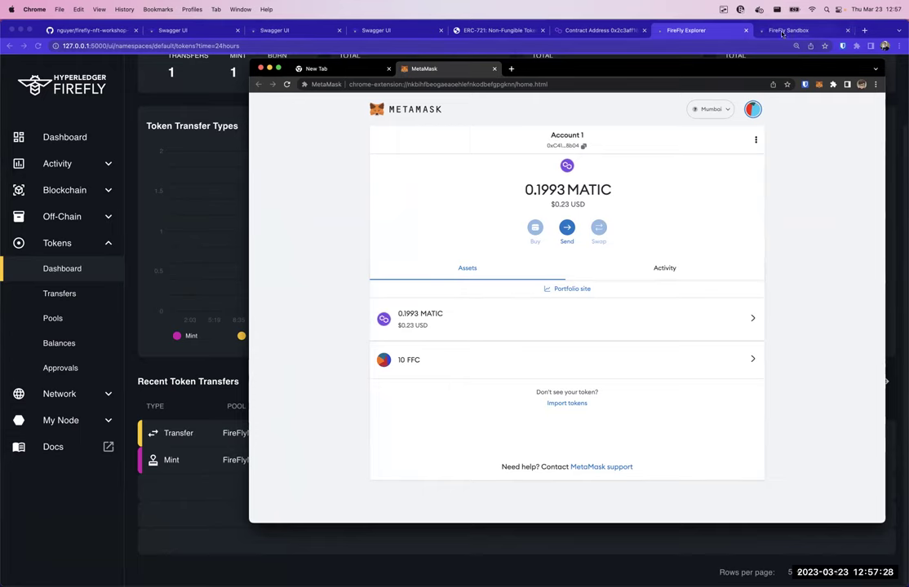
pyautogui.moveTo(598, 69); pyautogui.dragTo(595, 77)
pyautogui.moveTo(489, 77); pyautogui.dragTo(461, 121)
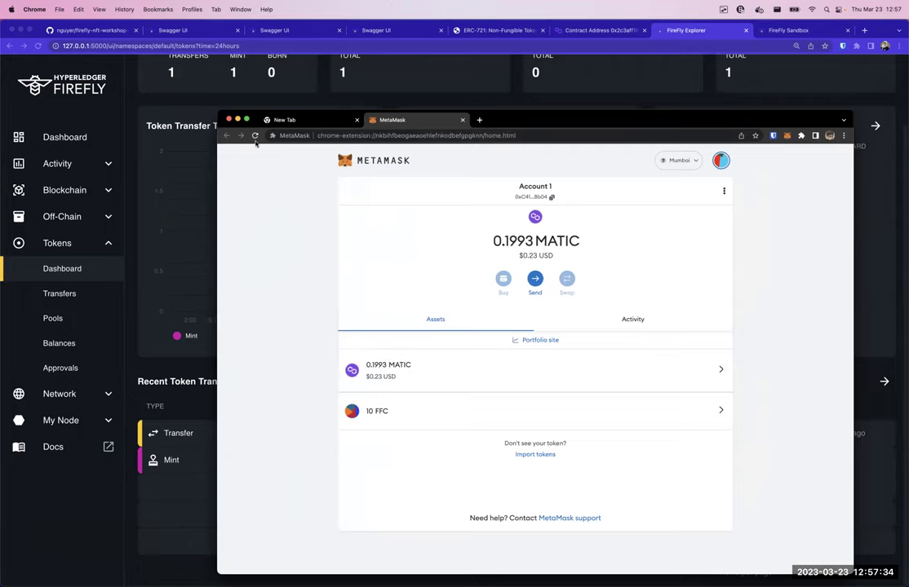
# - Copy the NFT contract address from its Polygonscan page and open the token import form in MetaMask
pyautogui.click(595, 30)
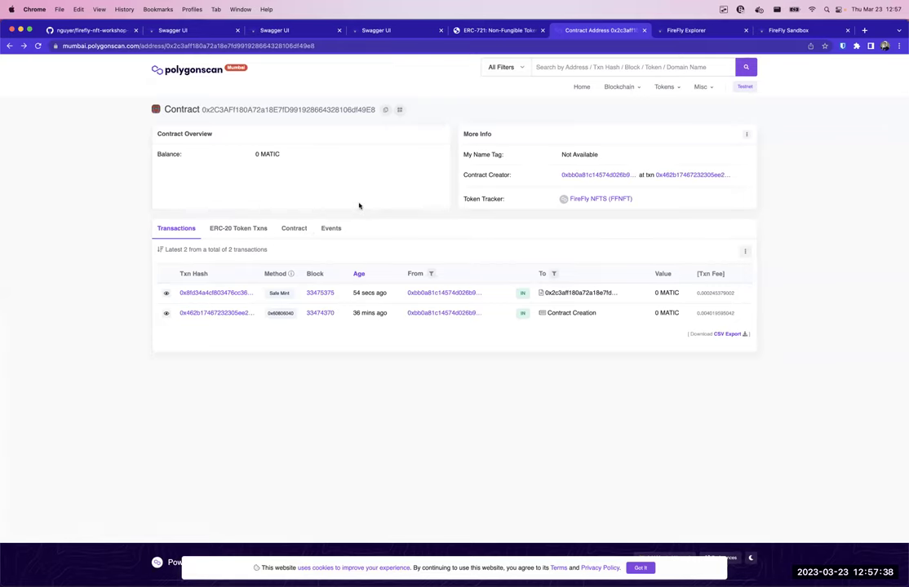
pyautogui.click(385, 111)
pyautogui.hotkey('alt', 'tab')
pyautogui.click(526, 457)
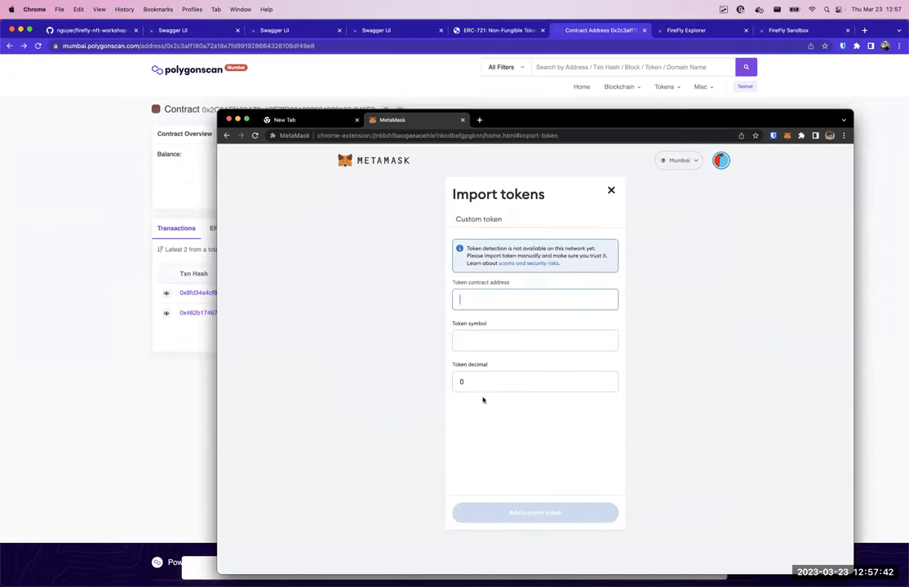
# - Try adding the FFNFT custom token from the copied contract address with token decimal 1, and go back from the confirmation
pyautogui.press('super+v')
pyautogui.click(540, 340)
pyautogui.click(555, 379)
pyautogui.doubleClick(560, 304)
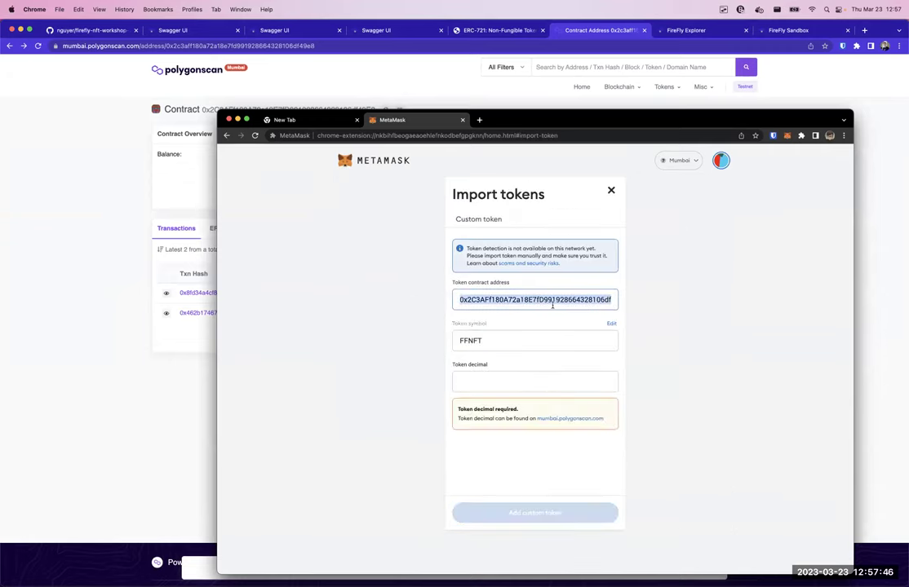
pyautogui.click(506, 375)
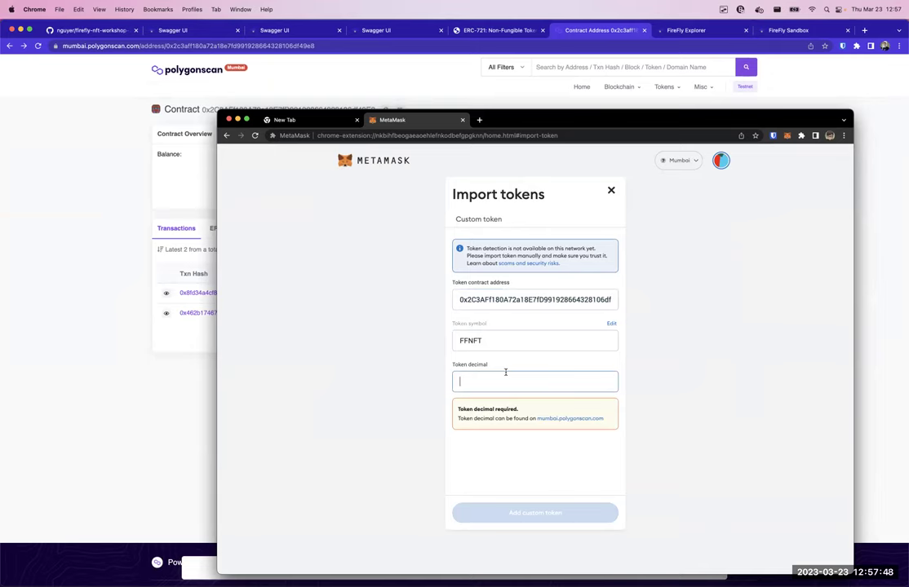
pyautogui.write('1')
pyautogui.click(508, 343)
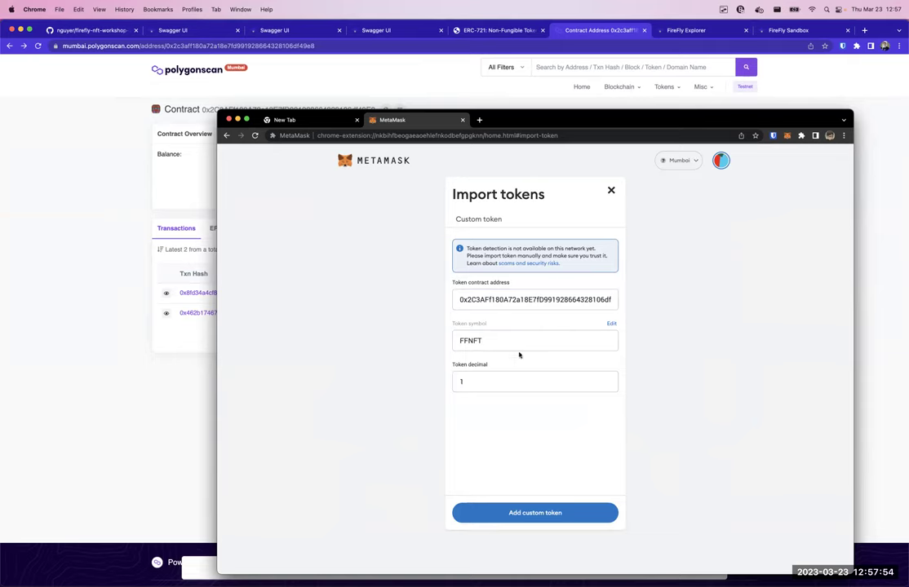
pyautogui.click(483, 383)
pyautogui.click(487, 437)
pyautogui.click(503, 509)
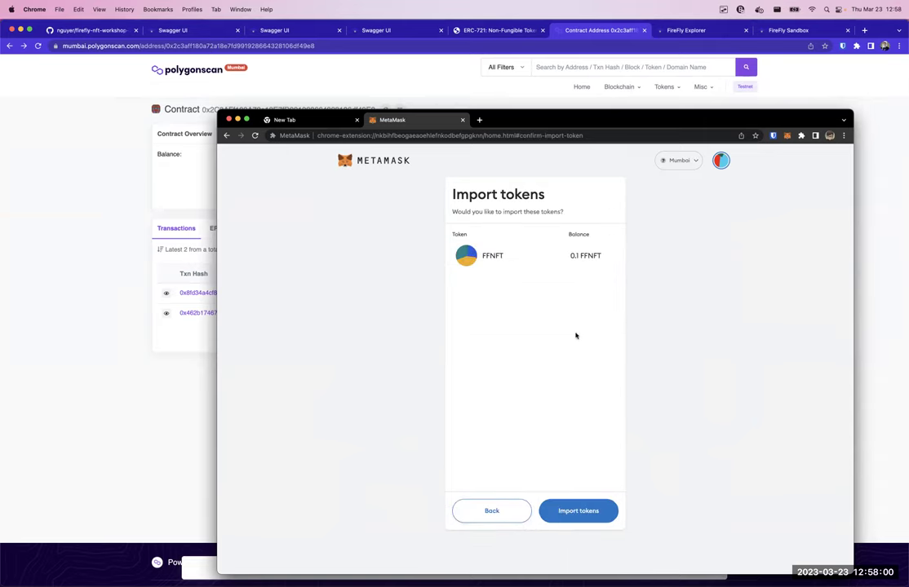
pyautogui.click(492, 511)
# - Re-enter the contract address and try adding FFNFT with token decimal 10, going back from the confirmation
pyautogui.click(483, 384)
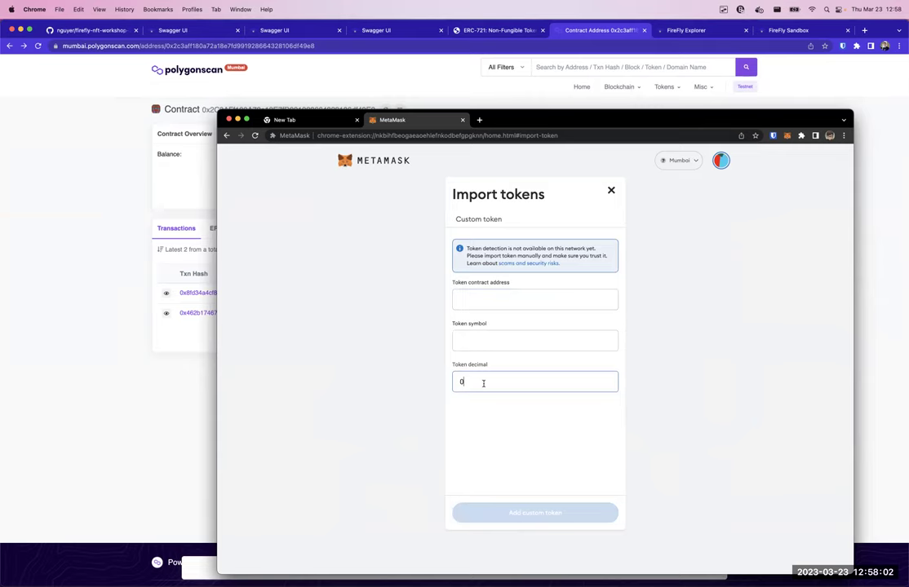
pyautogui.click(468, 299)
pyautogui.hotkey('ctrl', 'v')
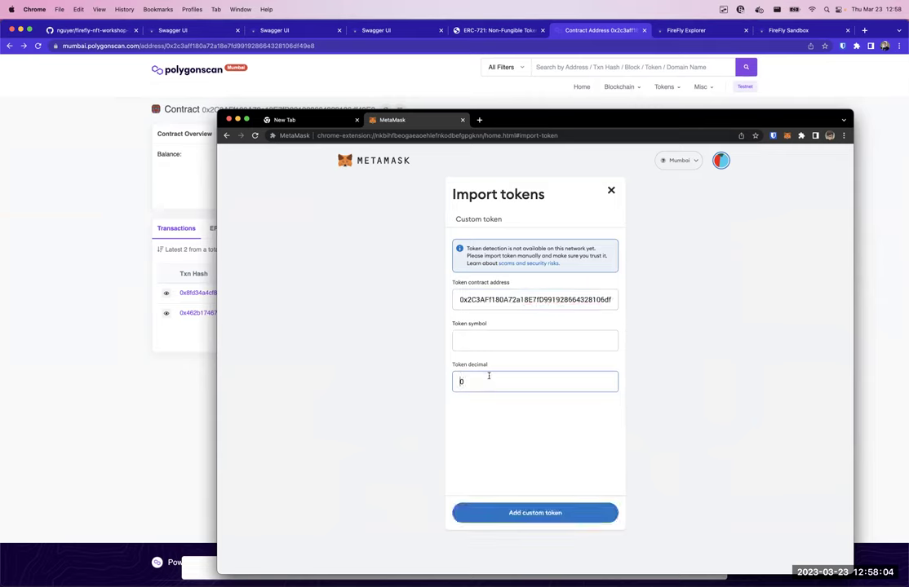
pyautogui.write('1')
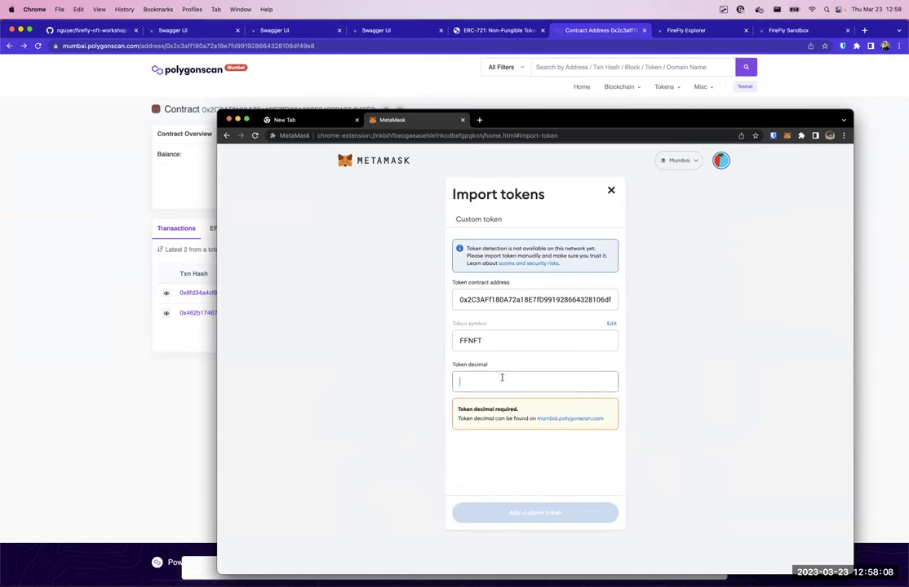
pyautogui.write('10')
pyautogui.click(528, 514)
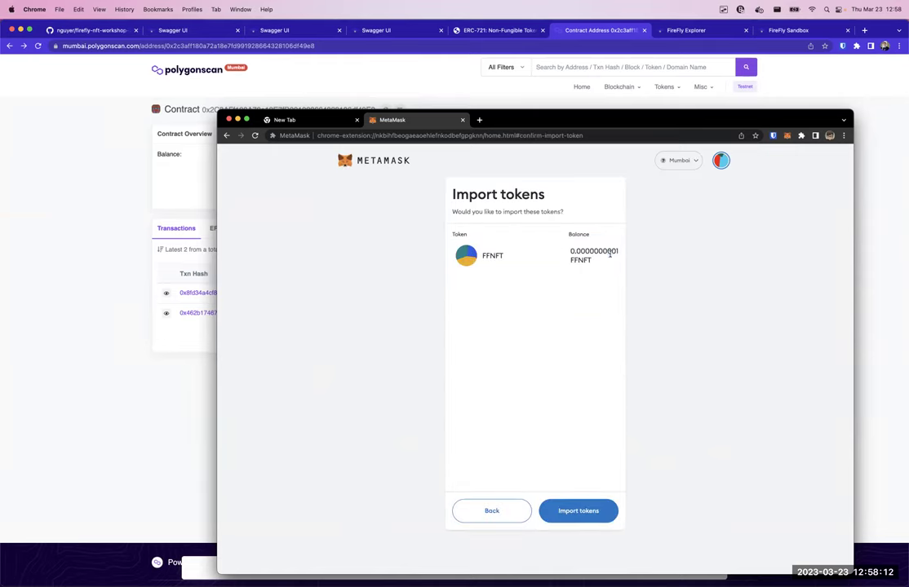
pyautogui.click(512, 510)
# - Fill in the contract address again and try adding FFNFT with token decimal 18, going back from the confirmation
pyautogui.click(505, 380)
pyautogui.write('1')
pyautogui.click(497, 296)
pyautogui.press('Tab')
pyautogui.press('Tab')
pyautogui.write('18')
pyautogui.click(478, 298)
pyautogui.press('super+v')
pyautogui.press('Tab')
pyautogui.click(507, 390)
pyautogui.press('BackSpace')
pyautogui.press('BackSpace')
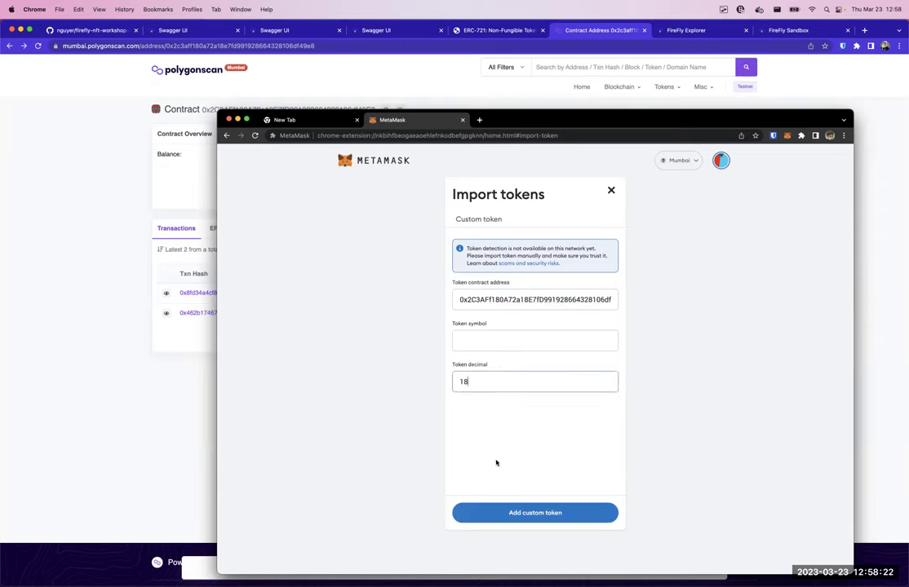
pyautogui.write('18')
pyautogui.click(523, 511)
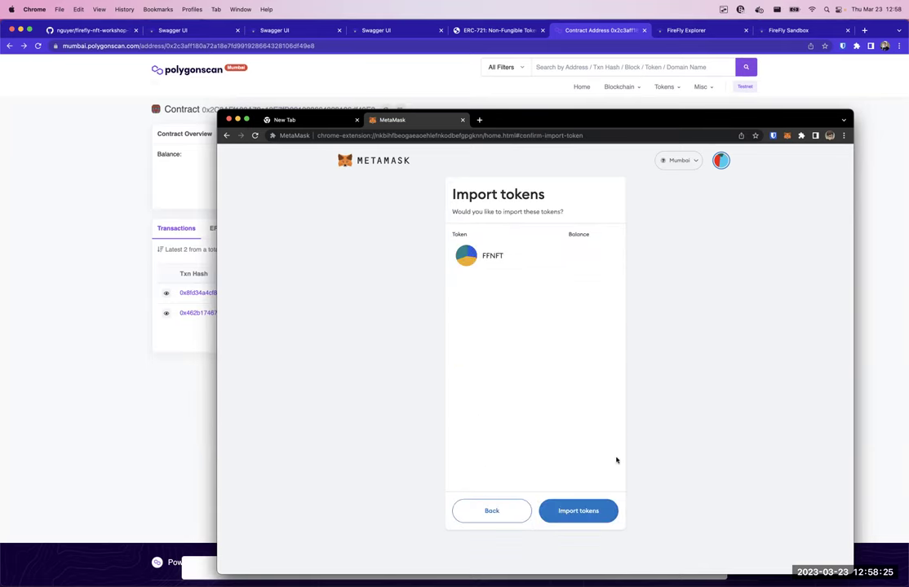
pyautogui.click(491, 511)
# - Try adding FFNFT with the contract address and token decimal 0, and go back to the empty import form
pyautogui.press('super+v')
pyautogui.click(482, 381)
pyautogui.write('0')
pyautogui.click(510, 513)
pyautogui.click(512, 511)
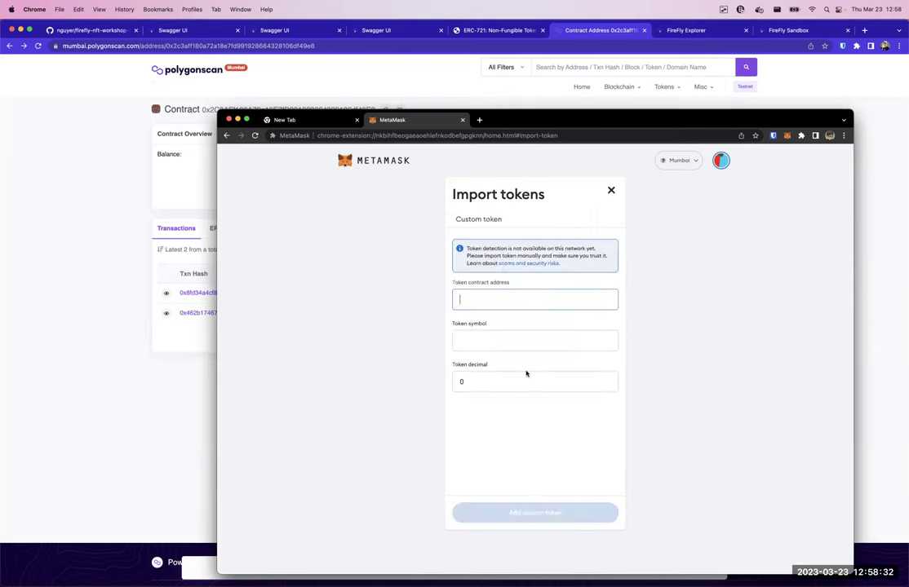
# - Import the FFNFT token using the copied contract address and token decimal 0, and return to the Account 1 assets
pyautogui.press('super+v')
pyautogui.click(488, 383)
pyautogui.write('0')
pyautogui.click(499, 513)
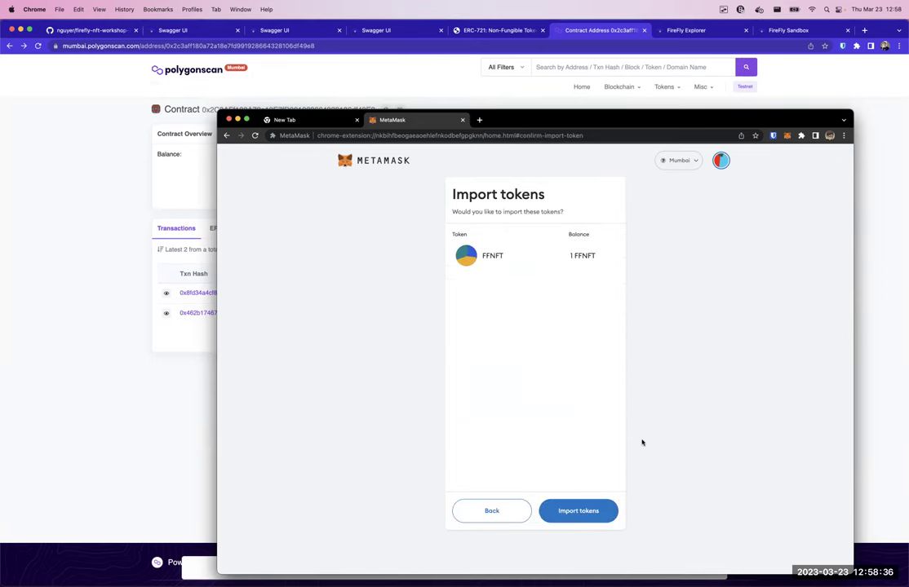
pyautogui.click(568, 512)
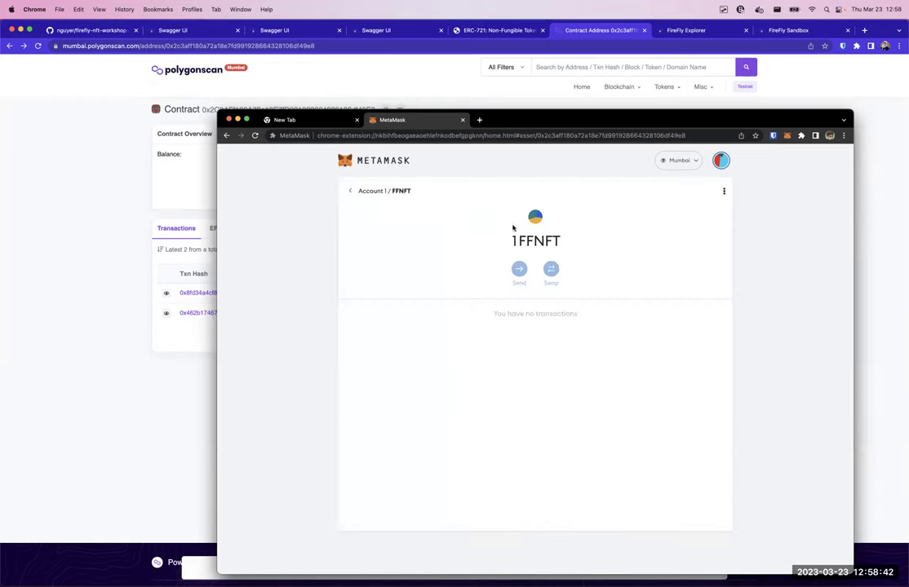
pyautogui.click(351, 192)
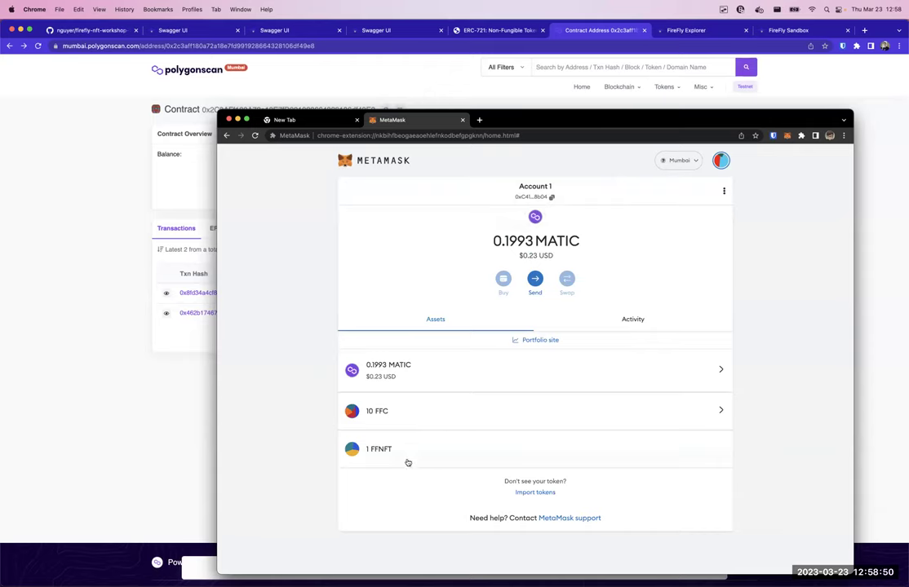
# - Examine the FFNFT asset details in Account 1, with a brief look at the FireFly wallet address in iTerm2
pyautogui.click(452, 461)
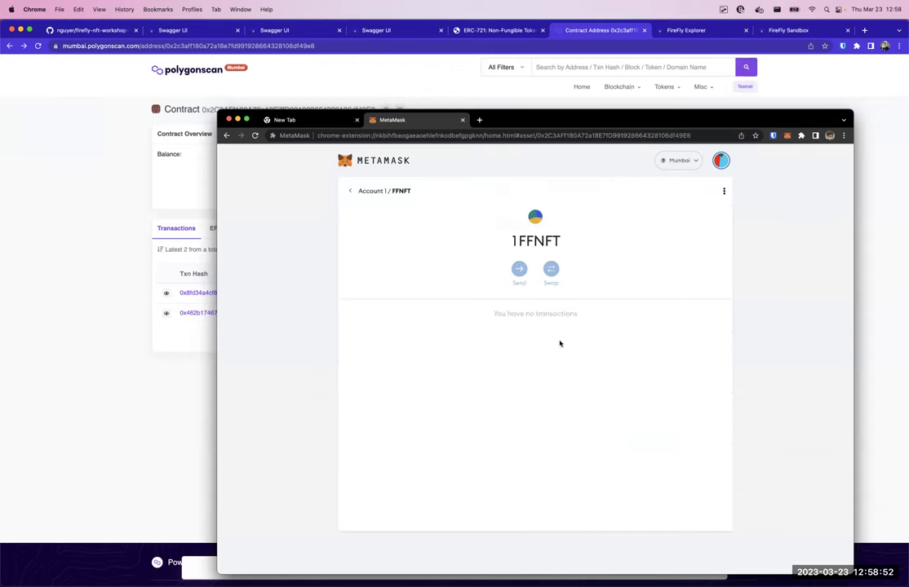
pyautogui.click(351, 191)
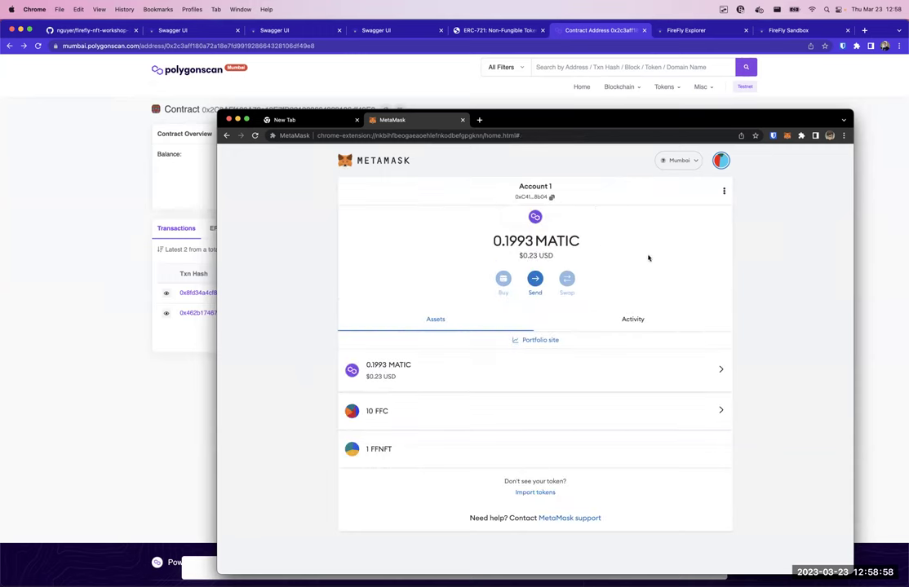
pyautogui.moveTo(471, 580)
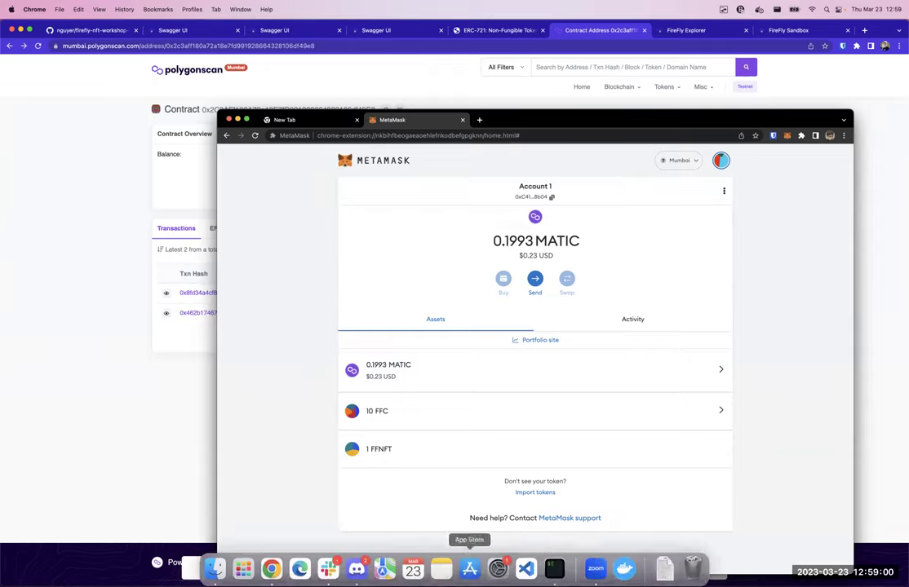
pyautogui.click(555, 578)
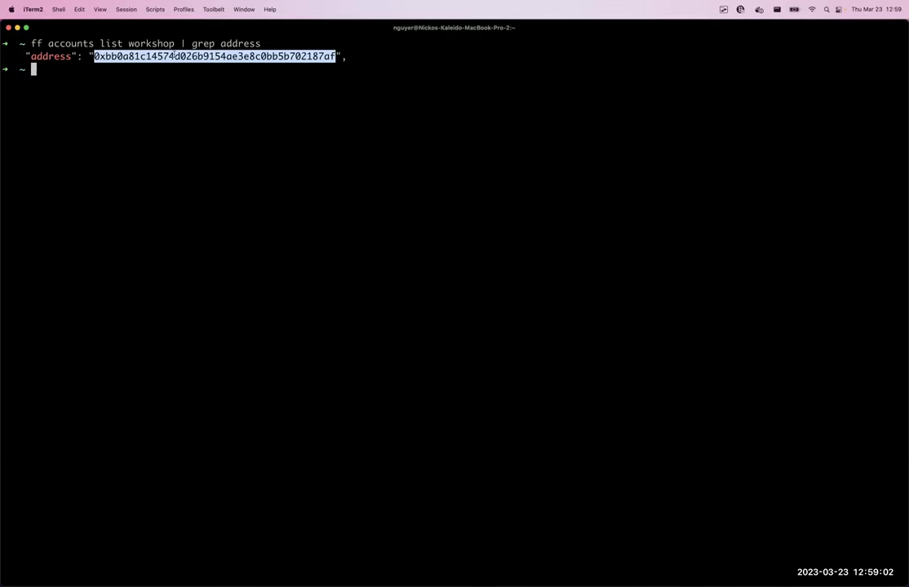
pyautogui.press('super+Tab')
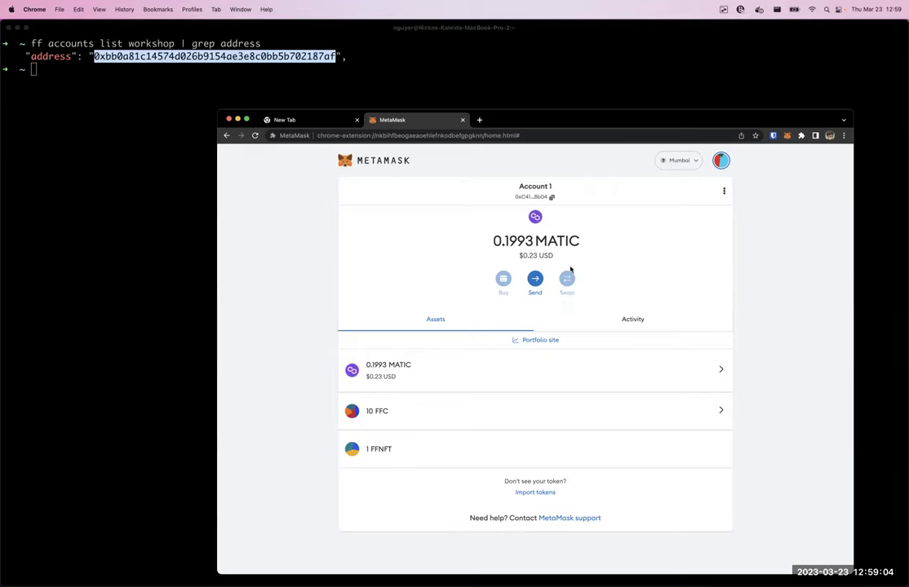
pyautogui.click(472, 440)
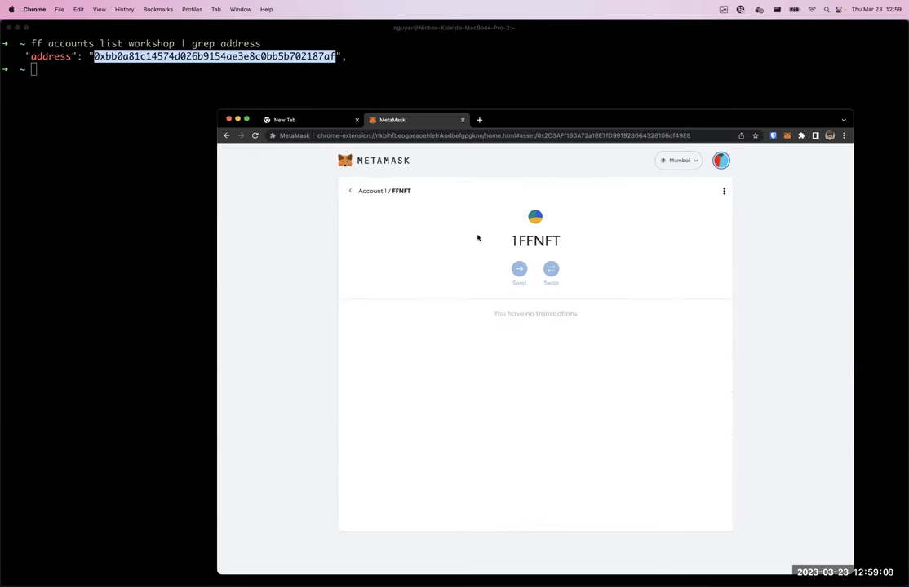
pyautogui.click(377, 194)
# - Look at the send form for Account 1, cancel it, and check the FFNFT asset details again, reloading MetaMask
pyautogui.click(535, 279)
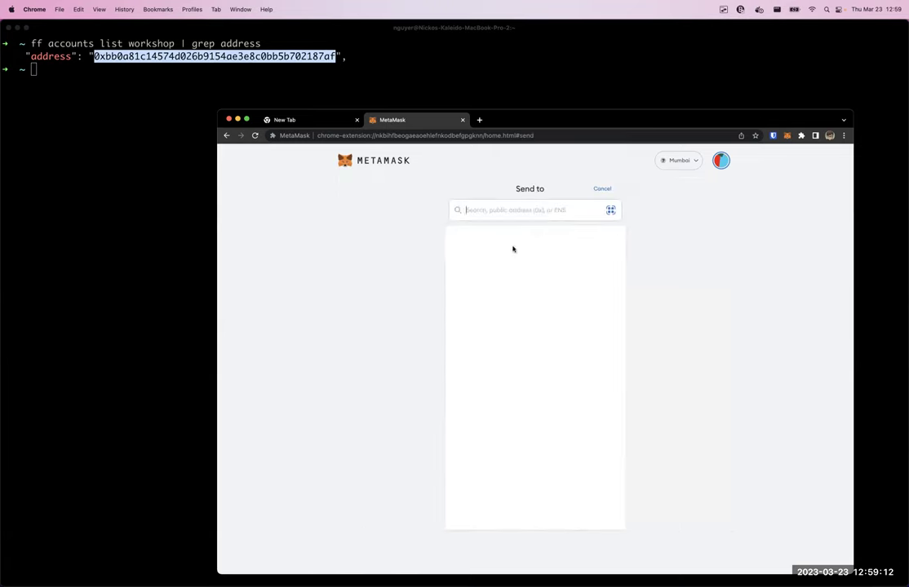
pyautogui.click(600, 188)
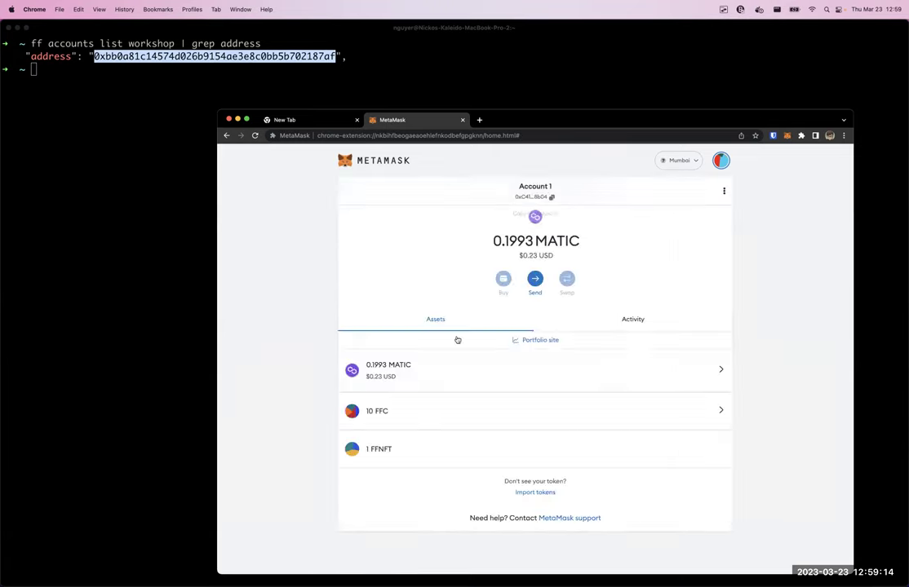
pyautogui.click(436, 454)
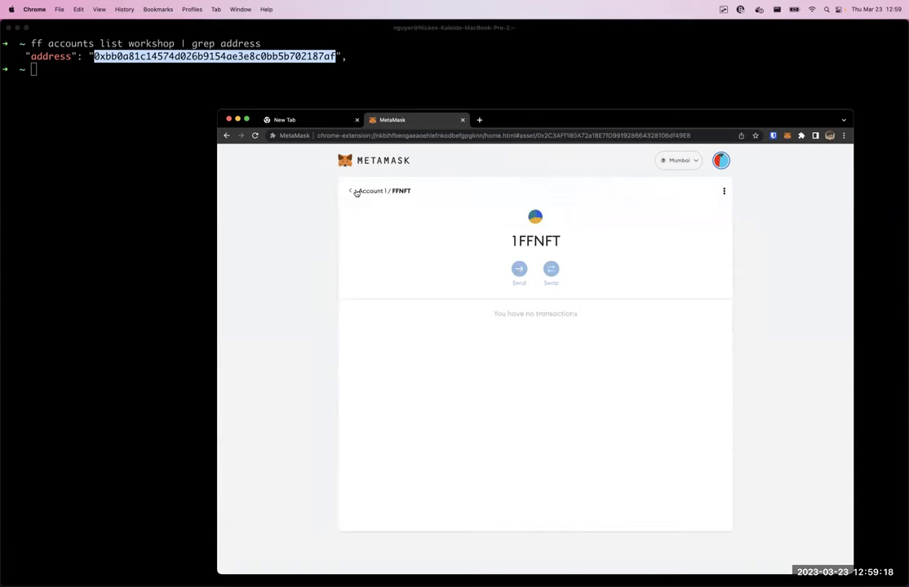
pyautogui.click(357, 192)
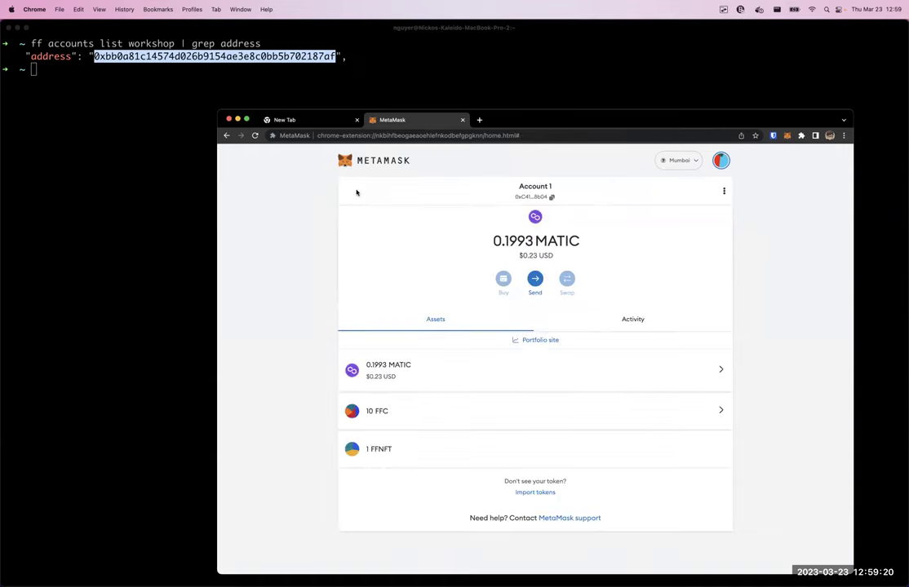
pyautogui.click(398, 458)
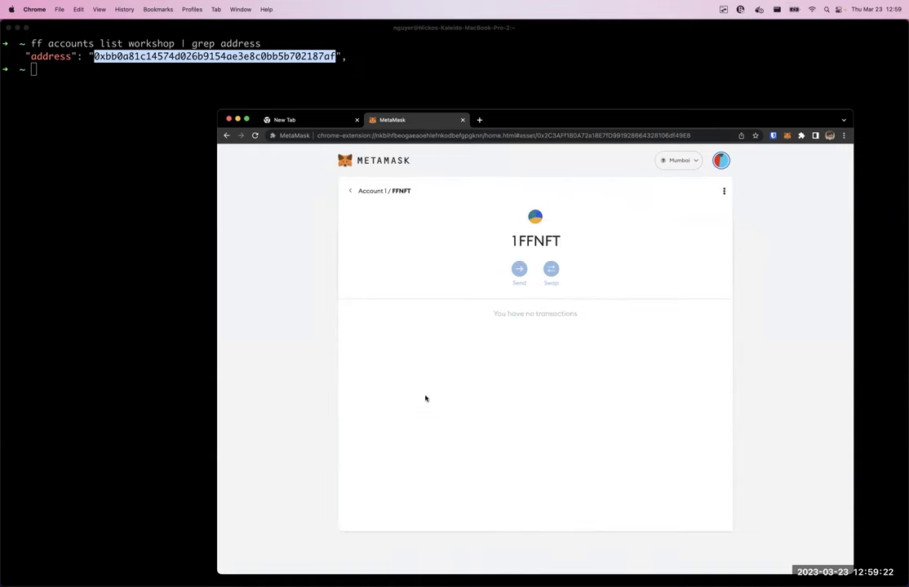
pyautogui.click(356, 198)
pyautogui.press('super+r')
pyautogui.click(359, 447)
pyautogui.click(349, 192)
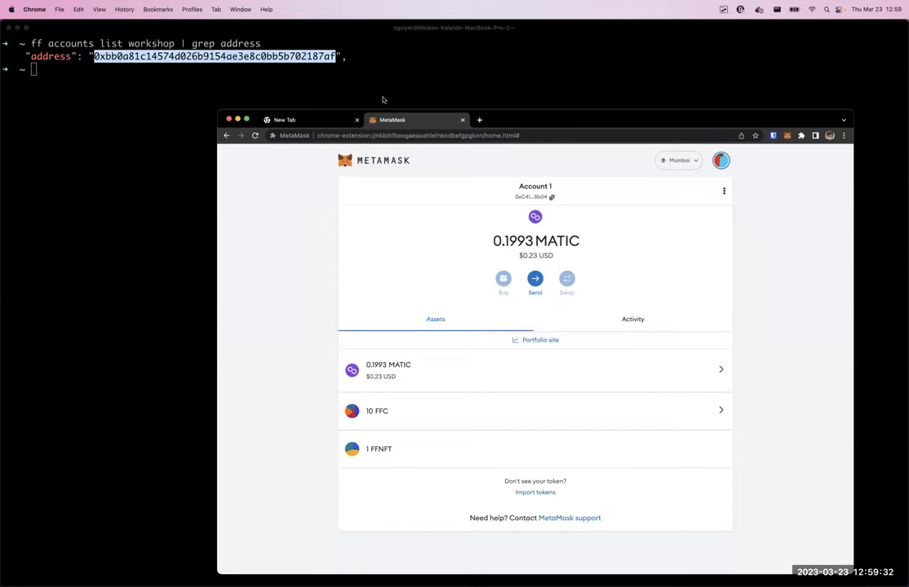
# - Return to the main Chrome window and open the workshop README on GitHub at the Transfer your token section
pyautogui.click(129, 142)
pyautogui.hotkey('ctrl', 'Up')
pyautogui.click(198, 200)
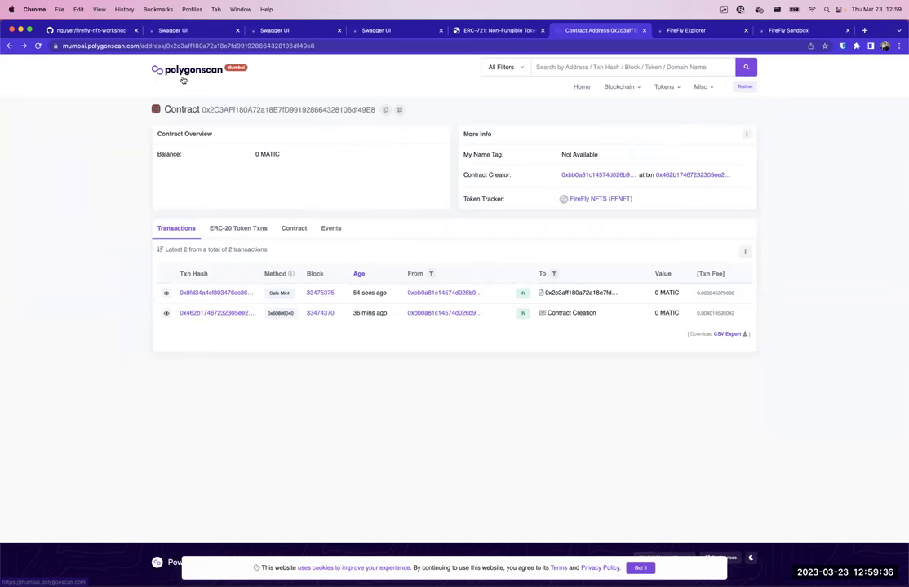
pyautogui.click(67, 29)
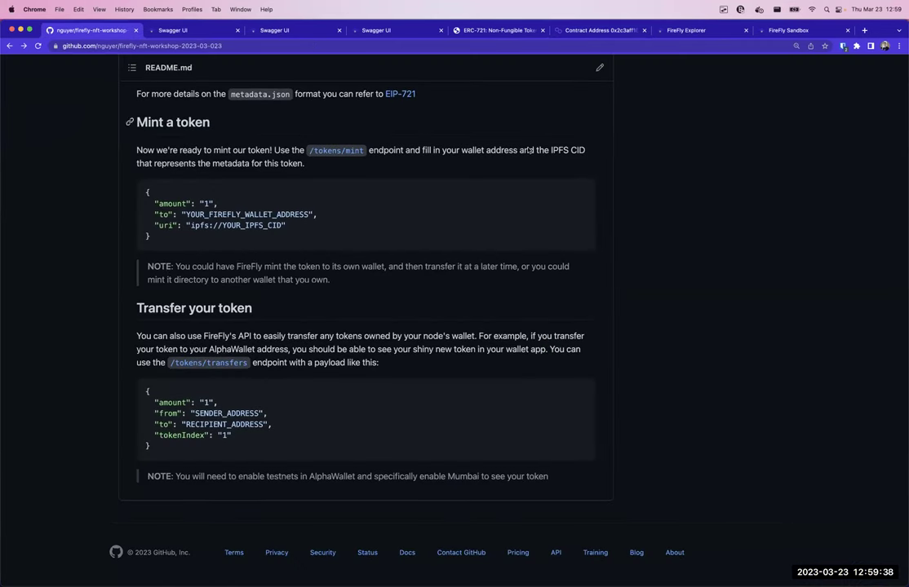